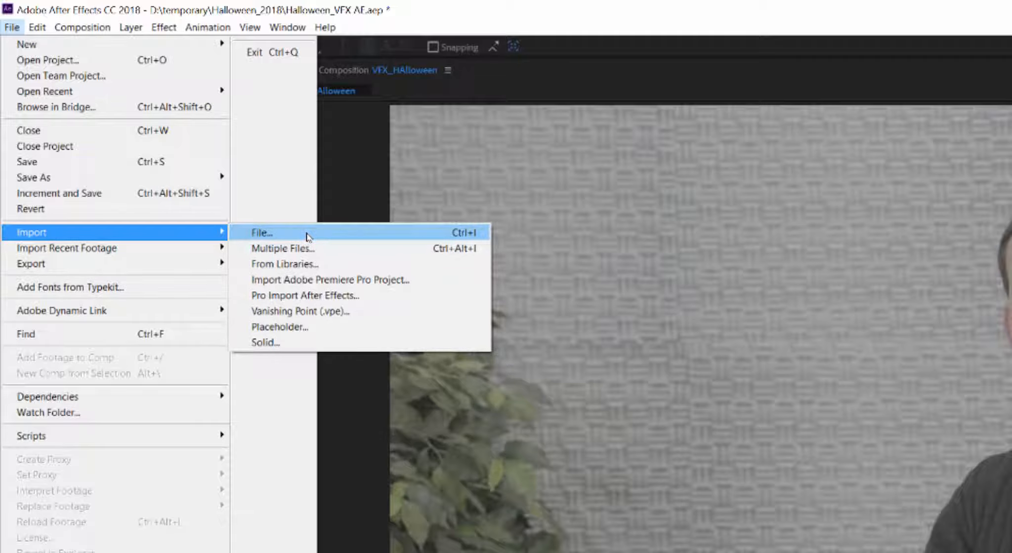
Step: Import VFX_HAlloween.mp4 and build the VFX_HAlloween 2 composition from it
left_click(307, 237)
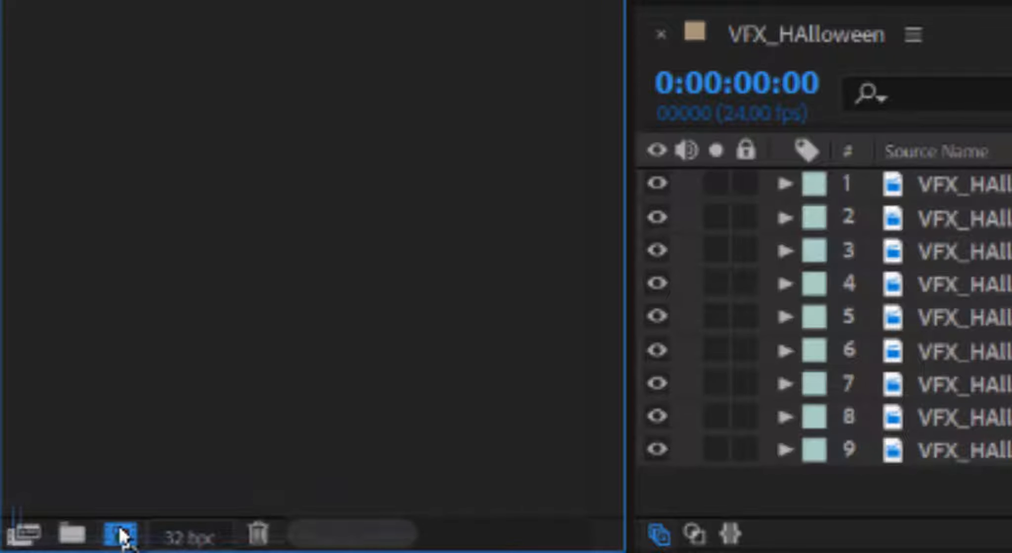
left_click_drag(120, 534, 124, 535)
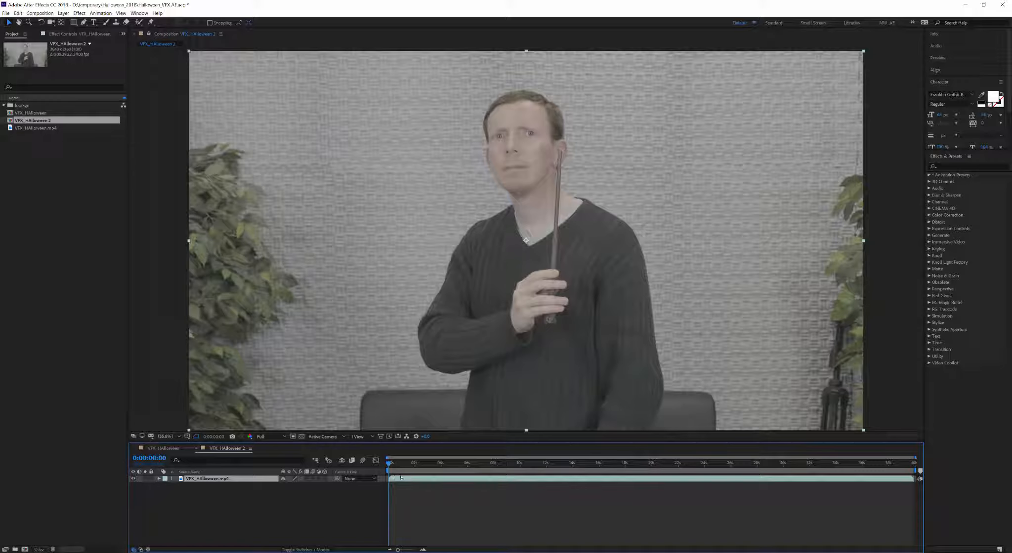
Step: Scrub the footage, then step frame by frame to land on 0:00:03:11
left_click(395, 465)
left_click_drag(394, 465, 435, 465)
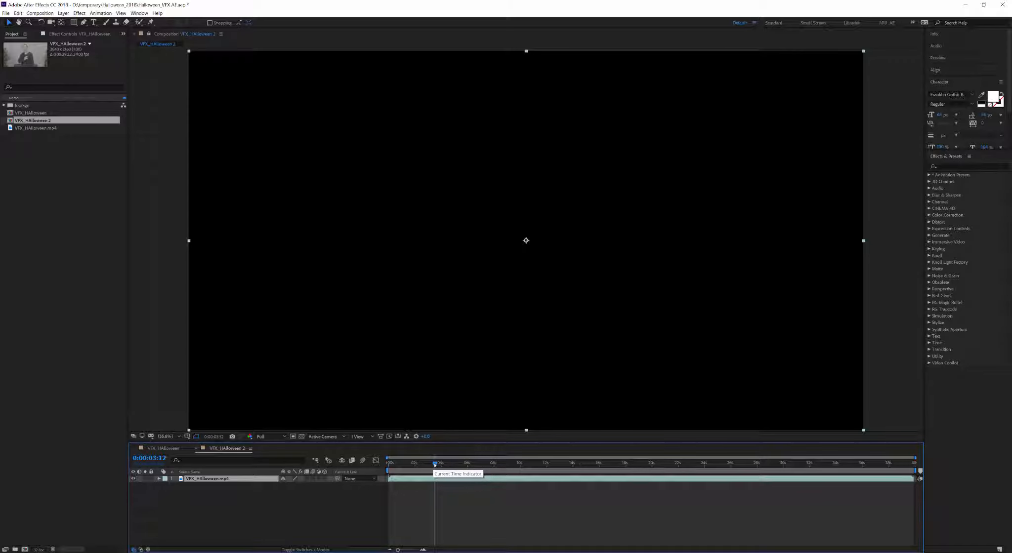
key("Page_Up")
key("Page_Up")
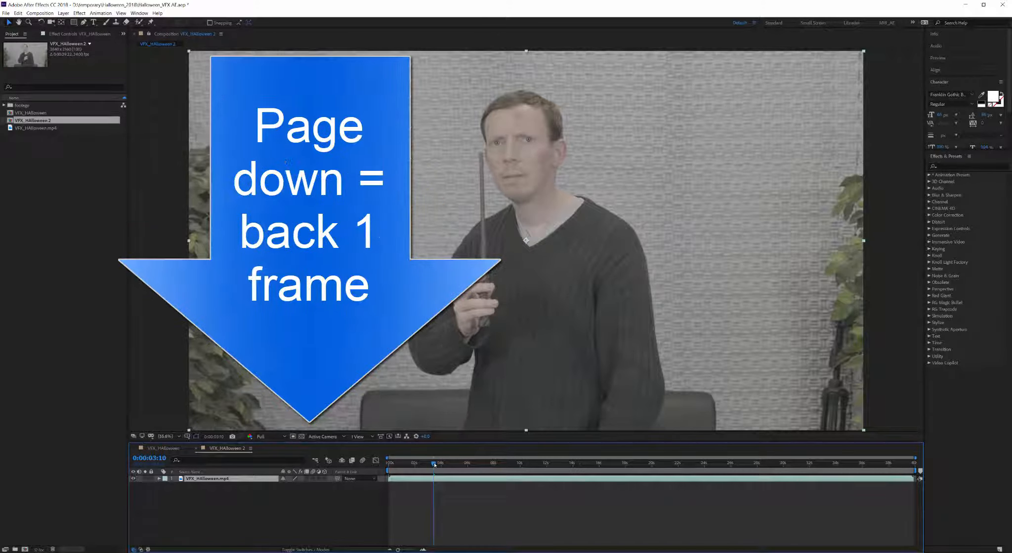
key("Page_Down")
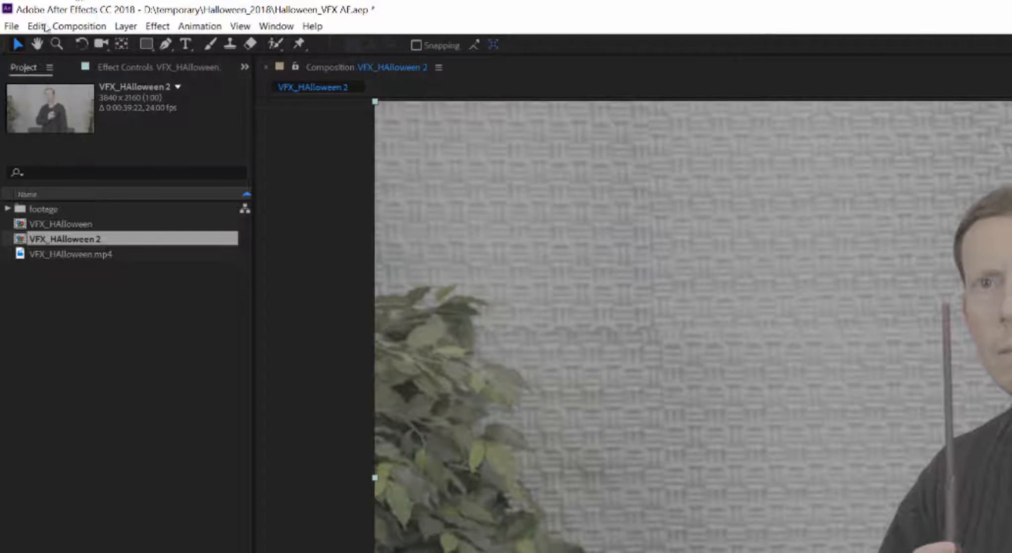
Step: Split the layer at 0:00:03:11 and 0:00:03:21, delete the middle piece, and close the comp
left_click(22, 14)
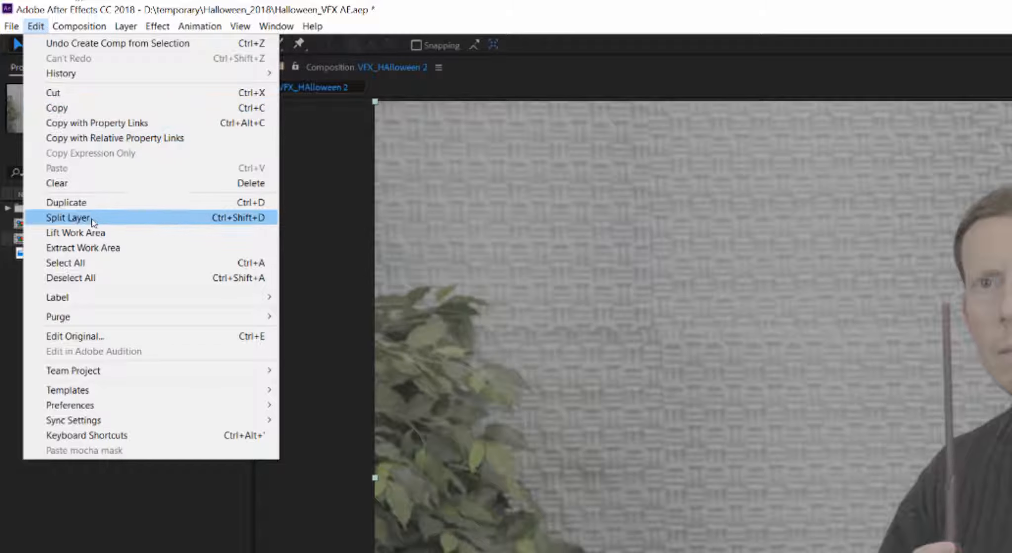
left_click(93, 220)
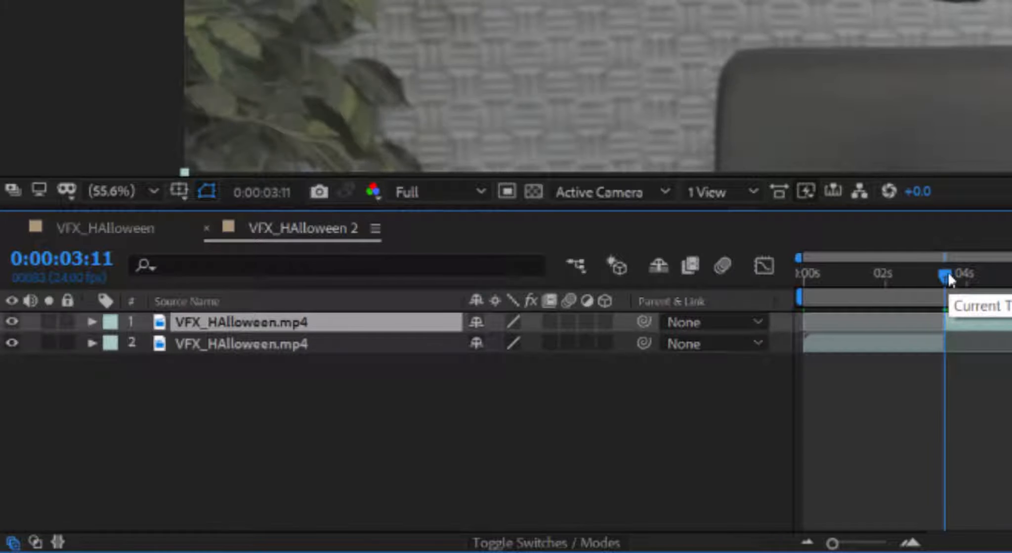
left_click_drag(948, 271, 960, 274)
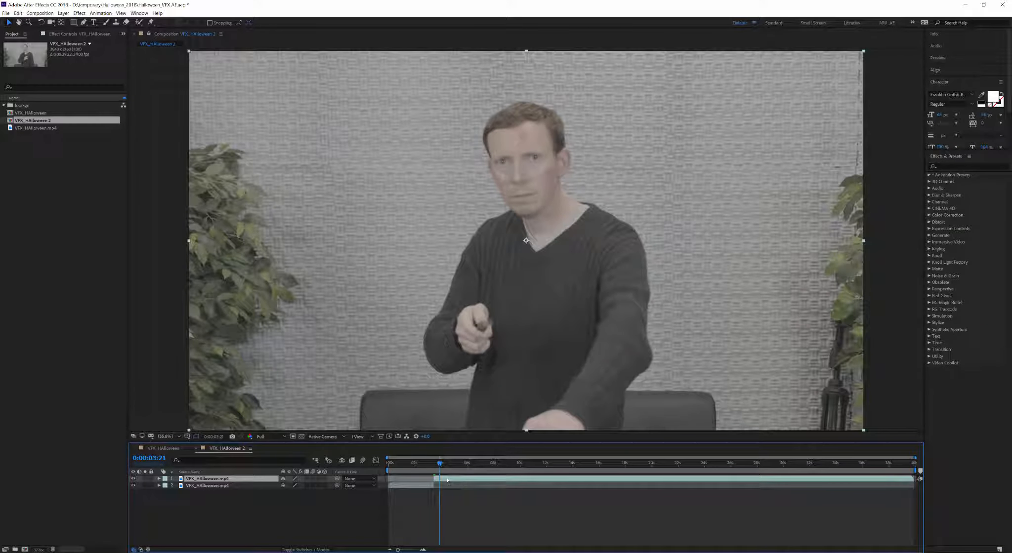
left_click(19, 13)
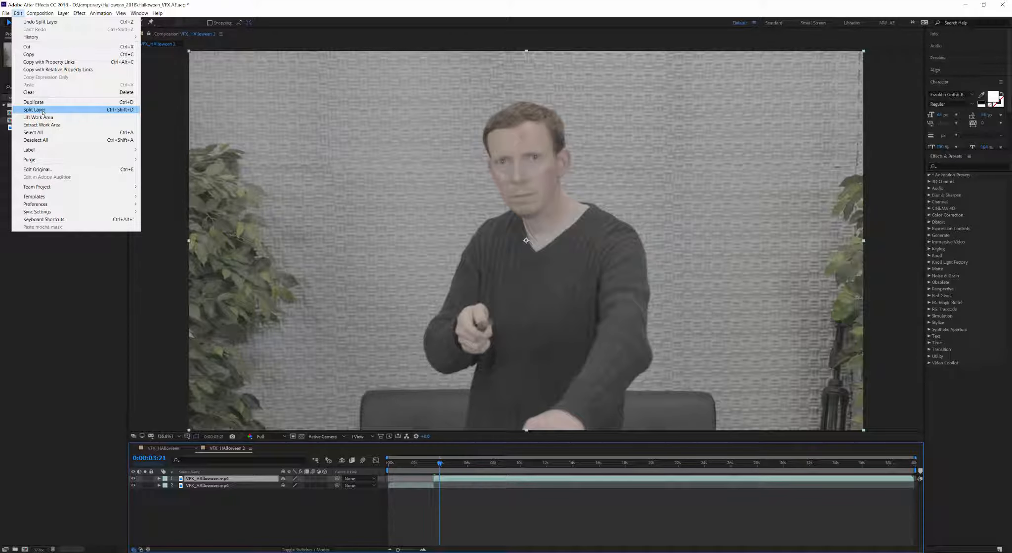
left_click(43, 110)
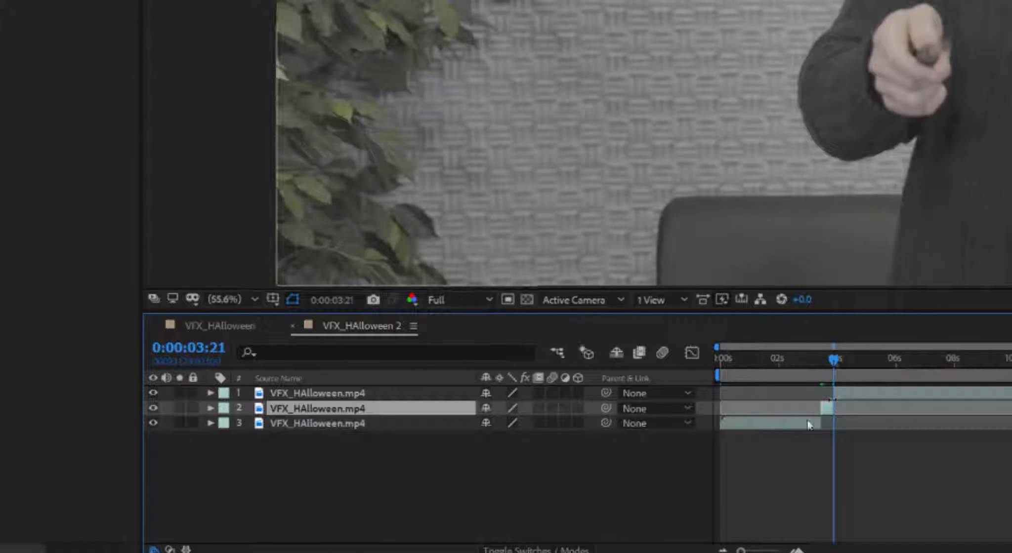
key("Delete")
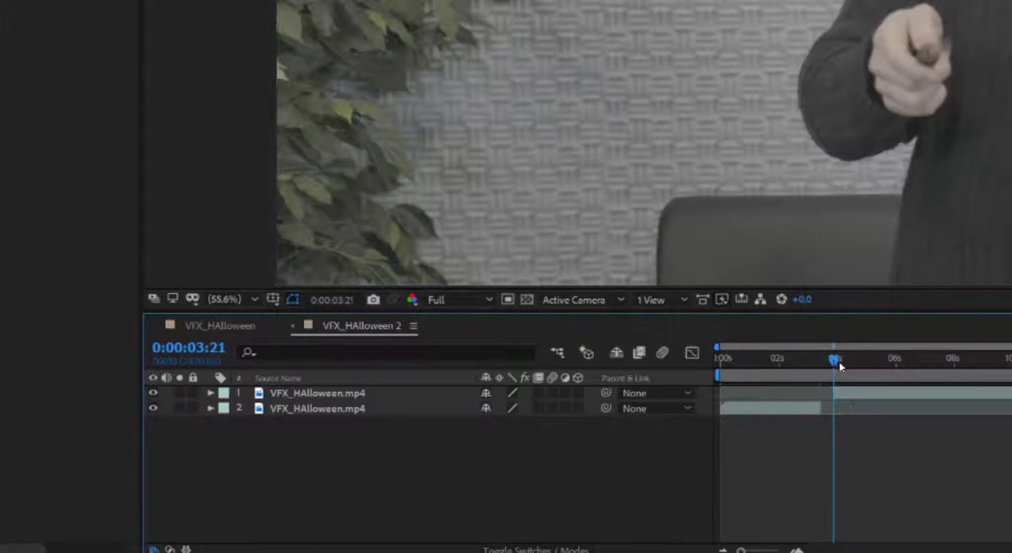
left_click_drag(839, 362, 855, 359)
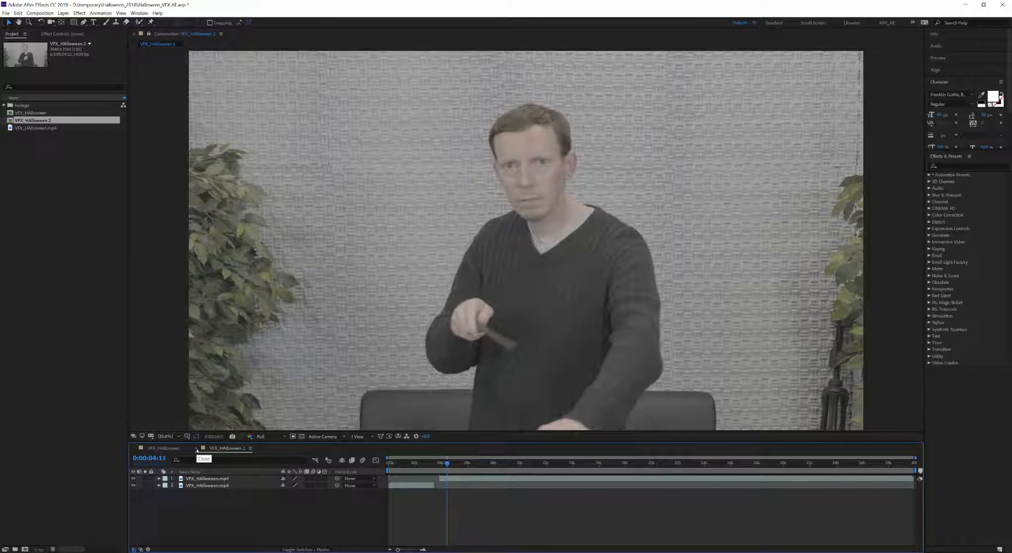
left_click(196, 449)
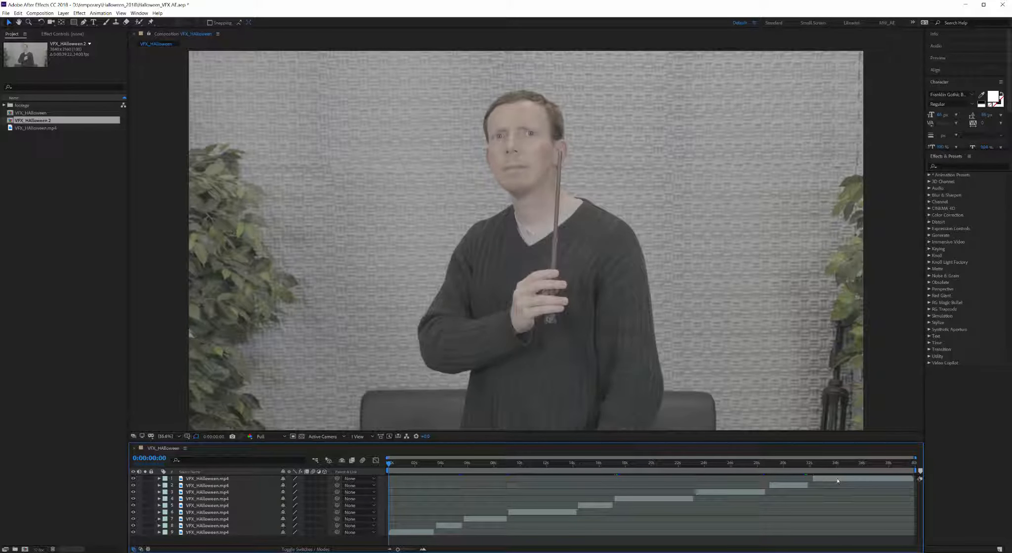
Step: Bring up the composition's right-click options and dismiss them without adding anything
left_click(946, 167)
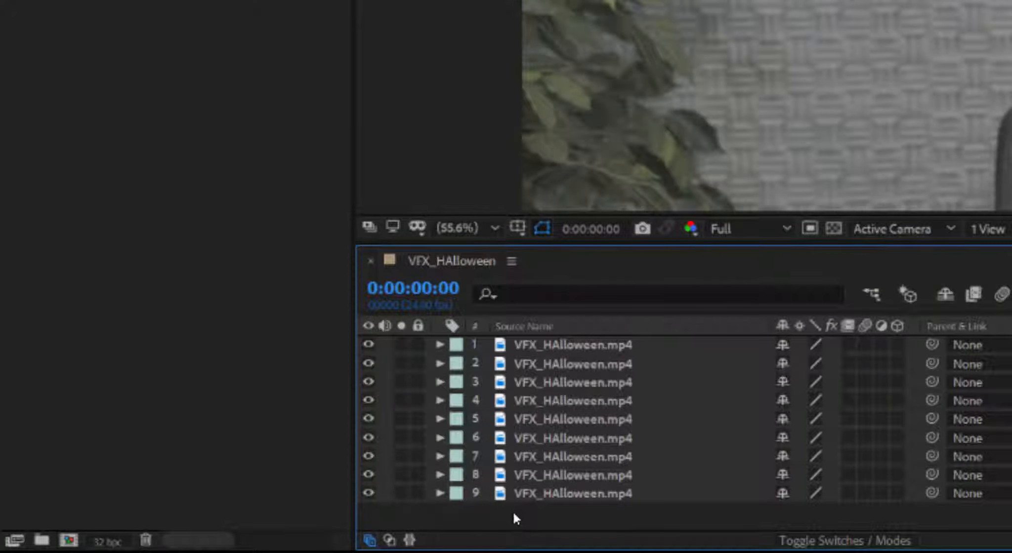
right_click(517, 516)
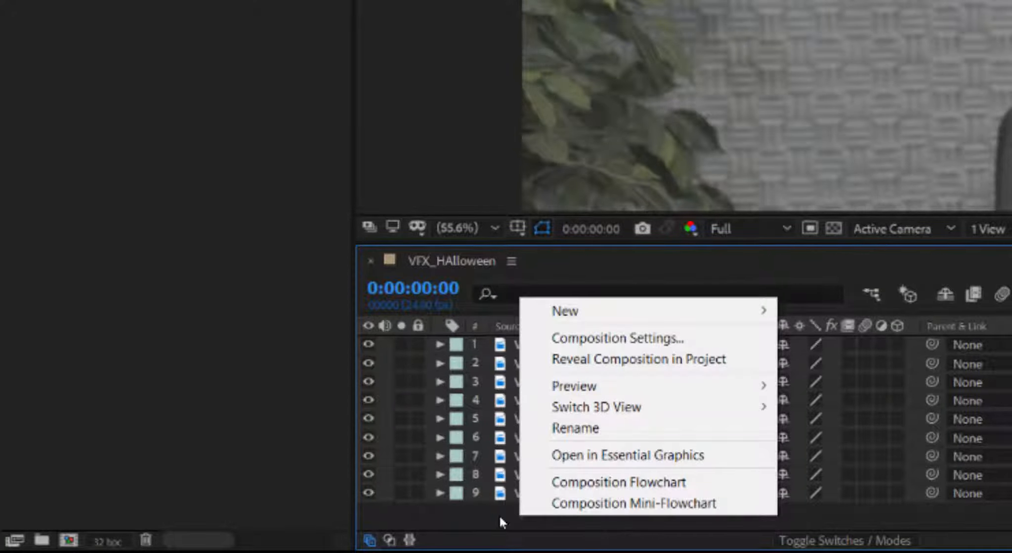
mouse_move(564, 315)
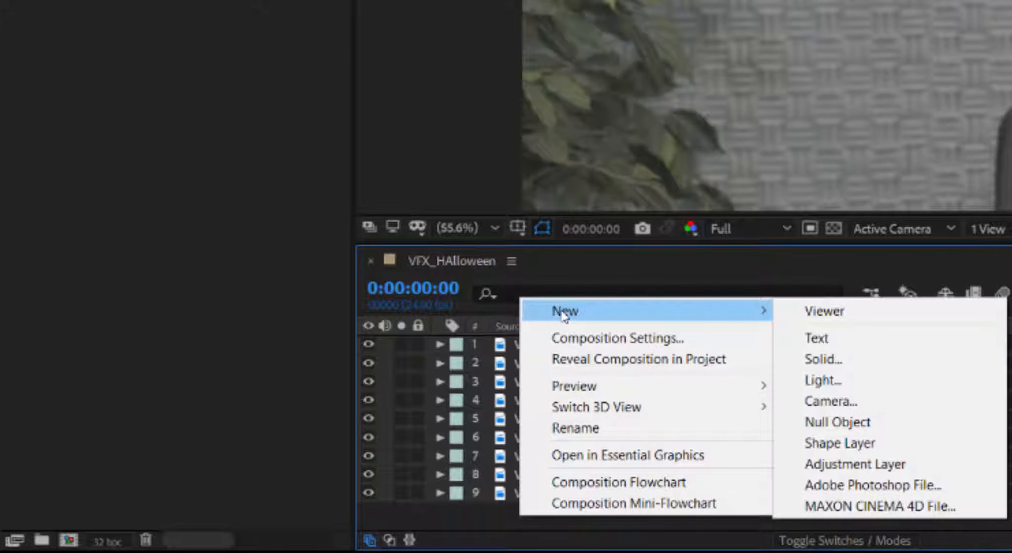
left_click(213, 154)
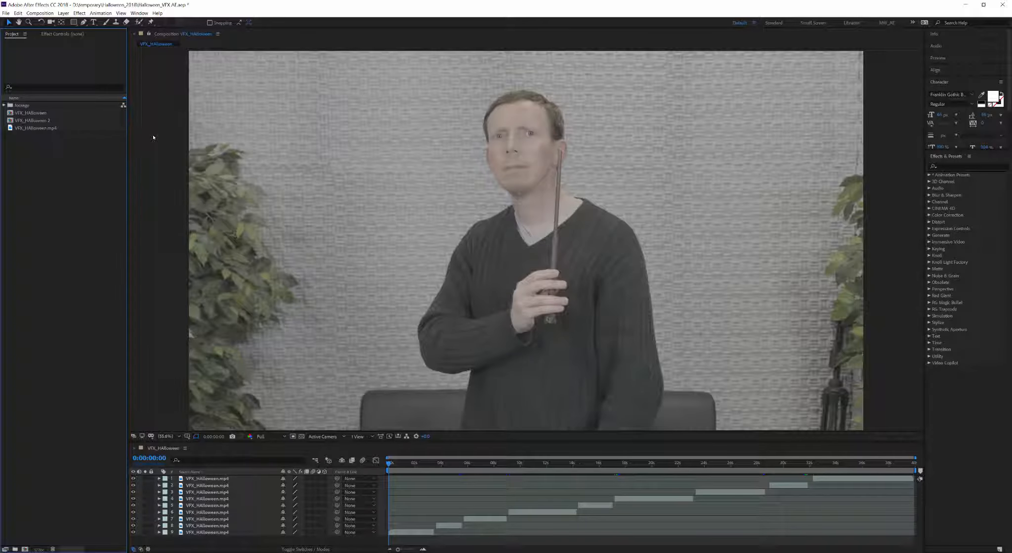
Step: Select then deselect footage layer 4 and open the Layer menu
left_click(63, 13)
key("Escape")
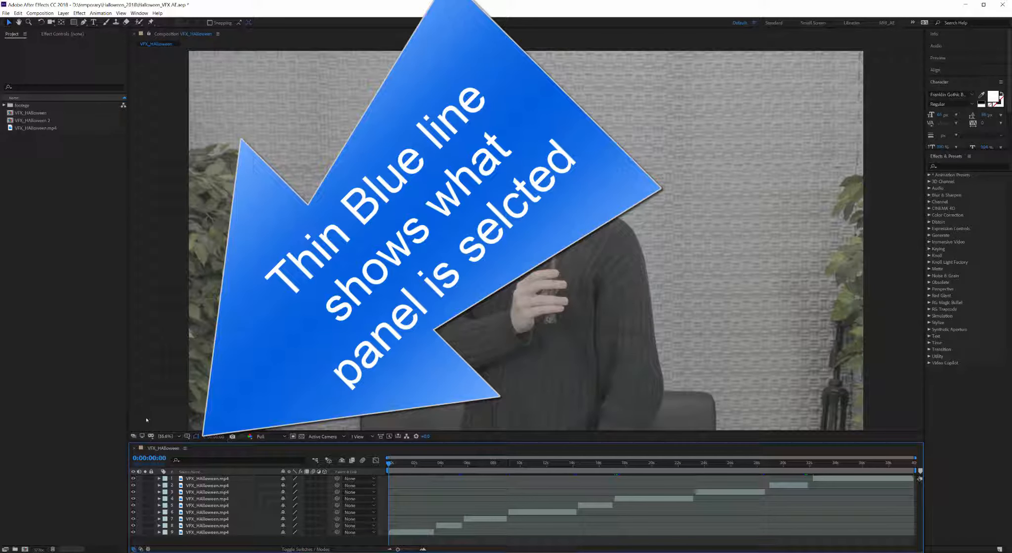
left_click(91, 247)
left_click(144, 339)
left_click(256, 499)
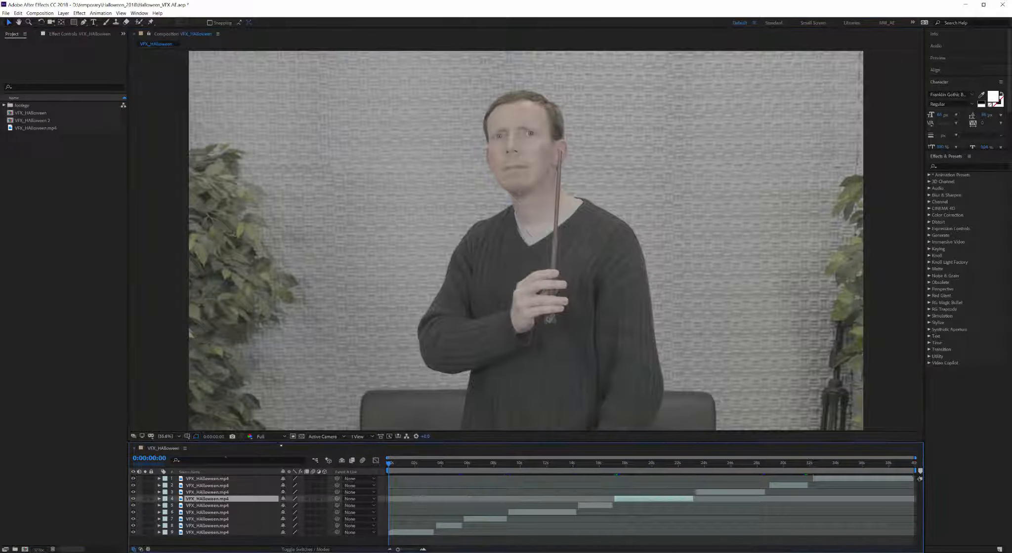
left_click(224, 542)
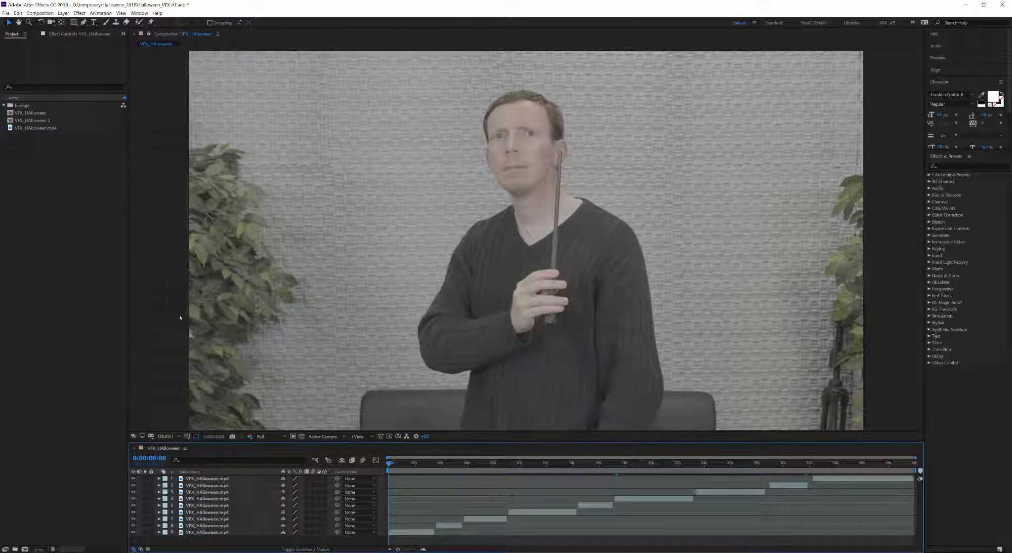
left_click(62, 14)
Step: Create a black, comp-size solid named 'particles' as the top layer
mouse_move(74, 22)
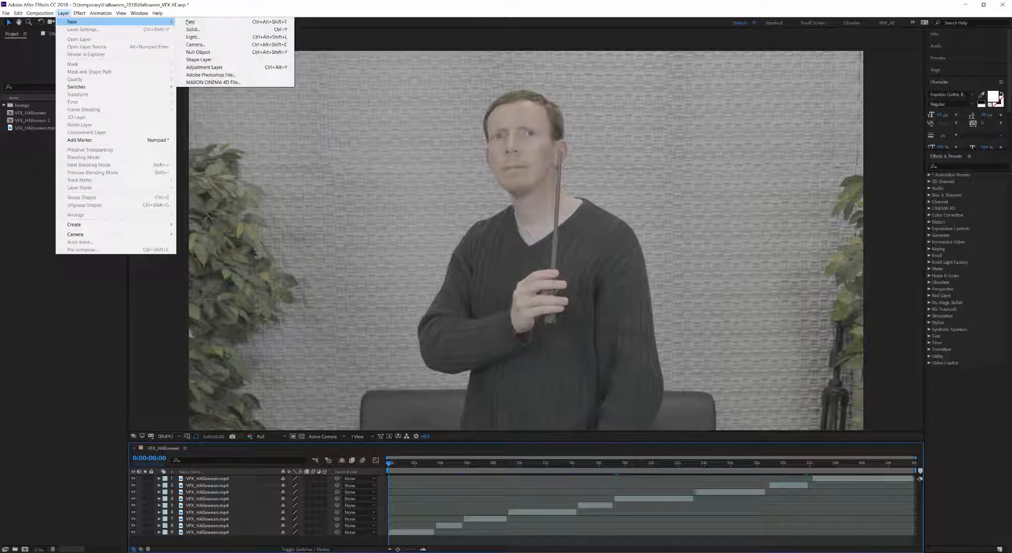
left_click(203, 29)
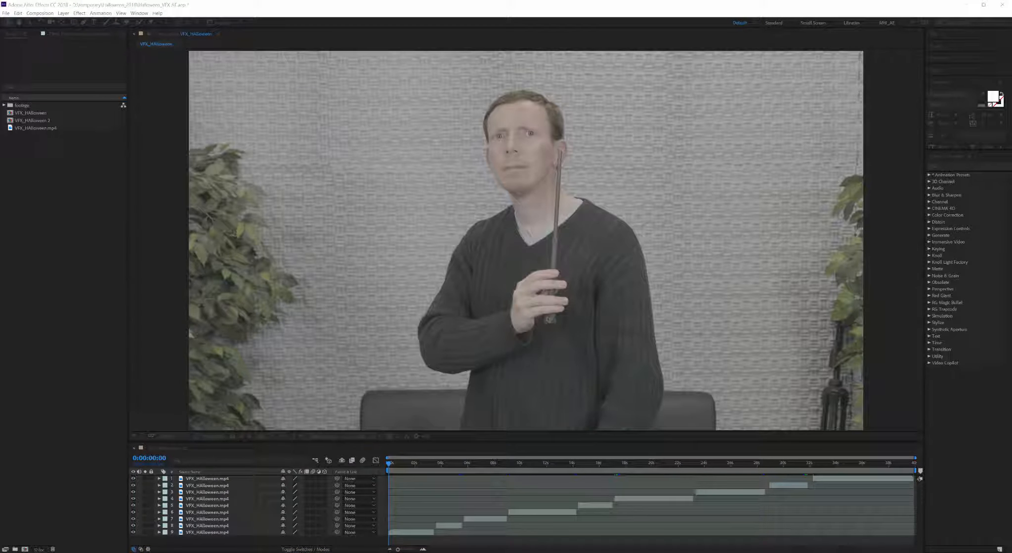
left_click_drag(1, 200, 199, 222)
type("bgrt")
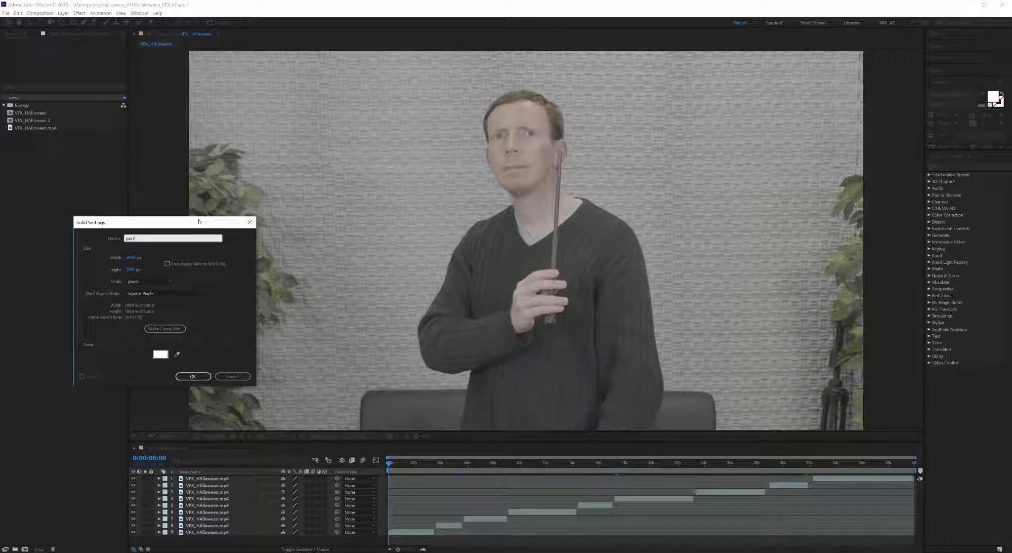
type("icles")
key("Return")
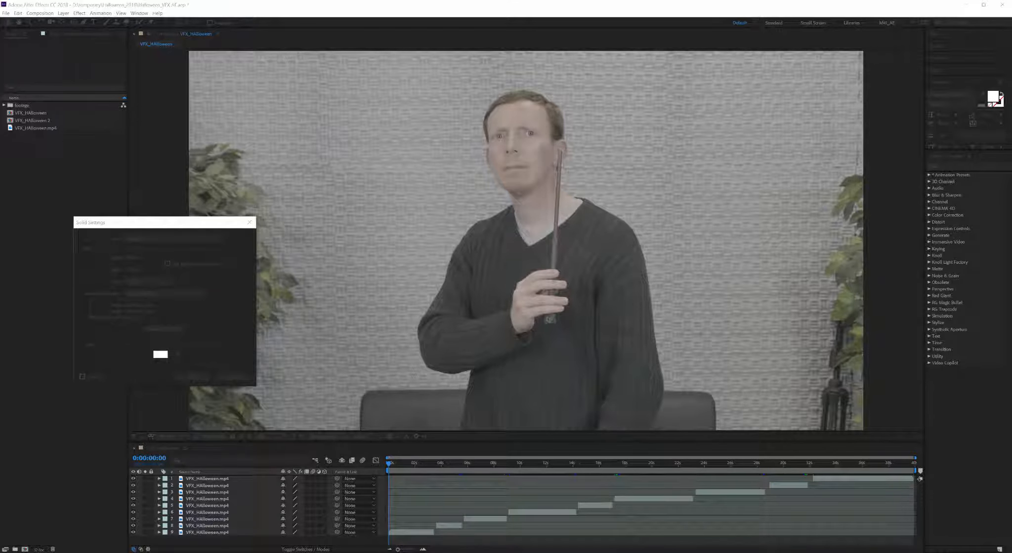
left_click(85, 197)
left_click(256, 100)
left_click(157, 332)
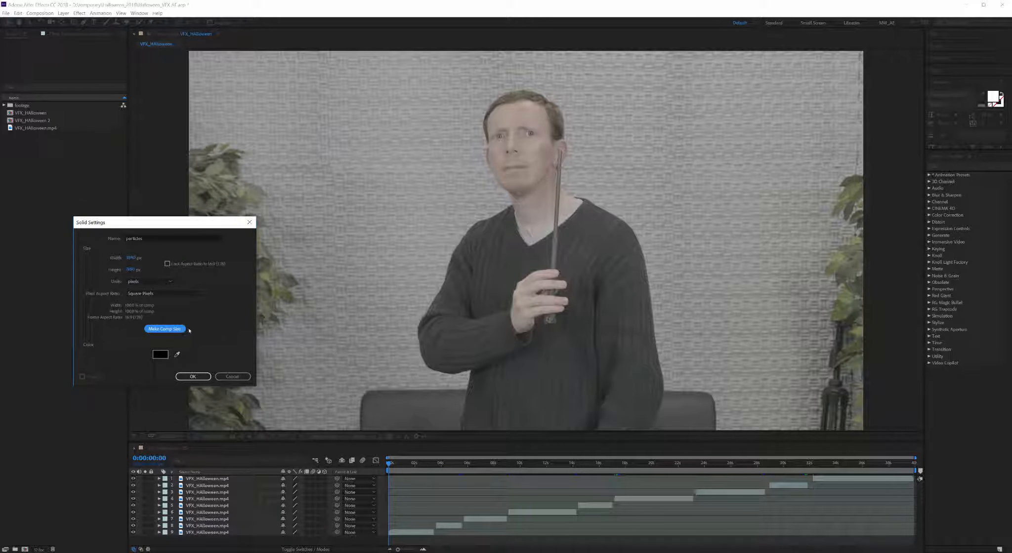
left_click(192, 377)
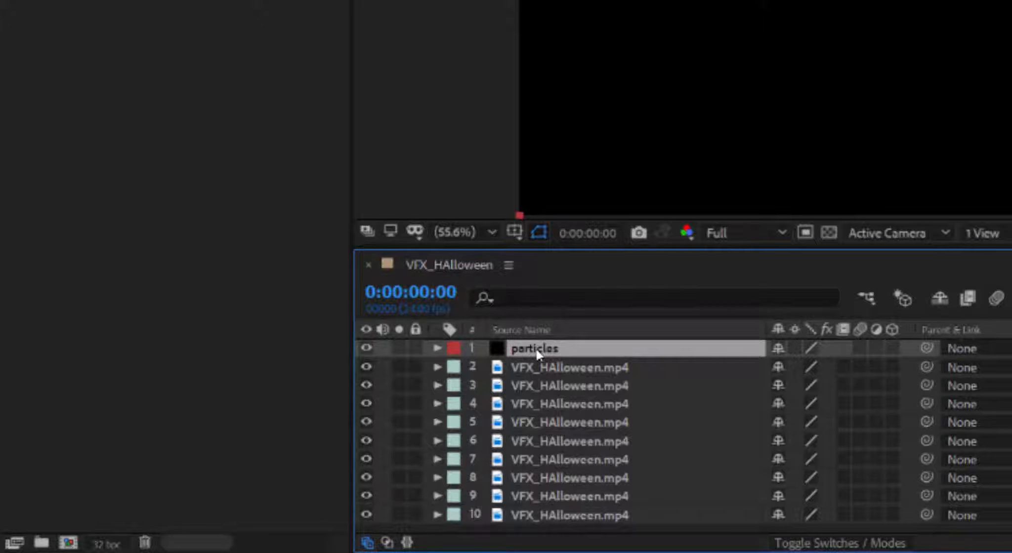
Step: Move the particles solid down to layer 9, scrub to 0:00:03:03, and focus the effects search
left_click_drag(539, 354, 543, 512)
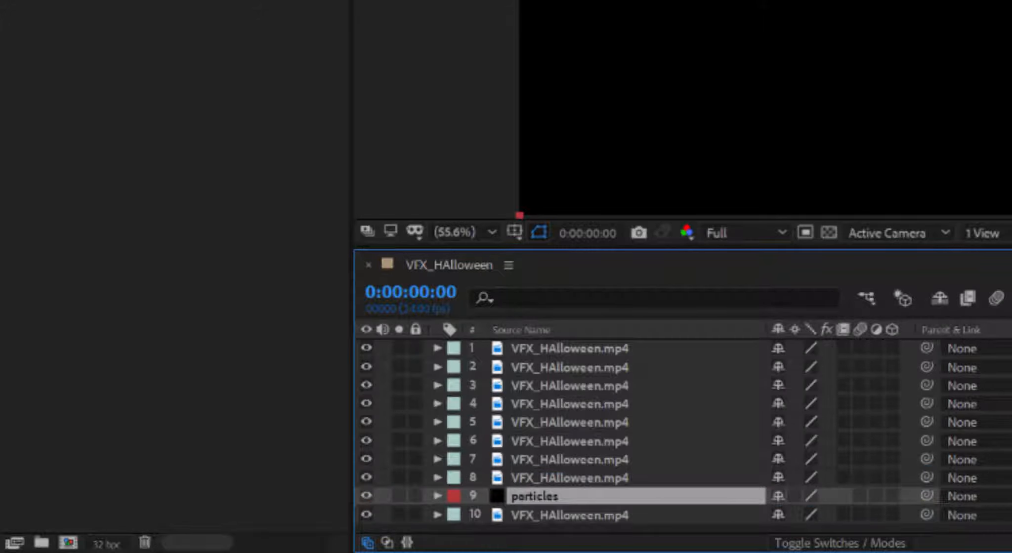
left_click_drag(423, 464, 427, 464)
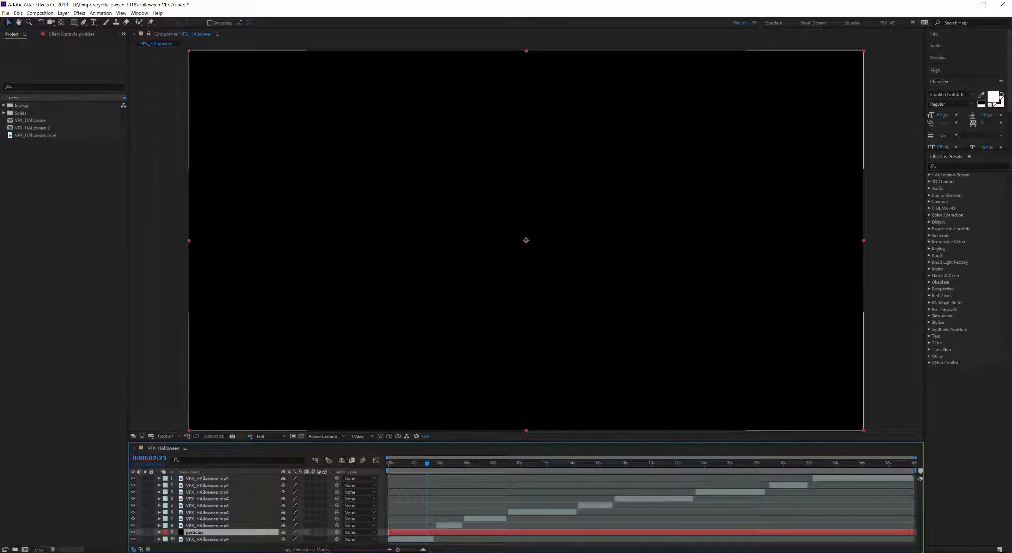
left_click_drag(427, 464, 439, 465)
left_click(448, 526)
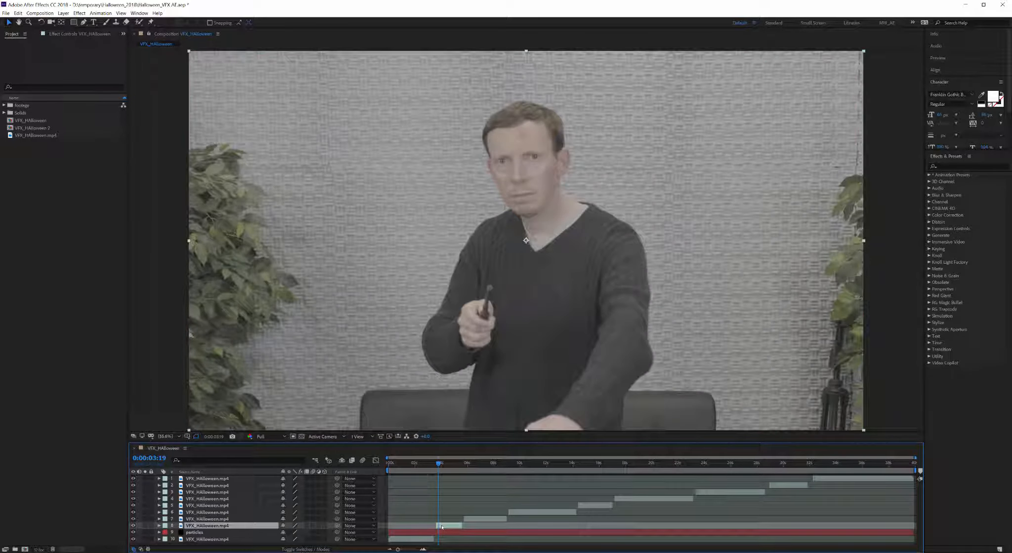
left_click(944, 165)
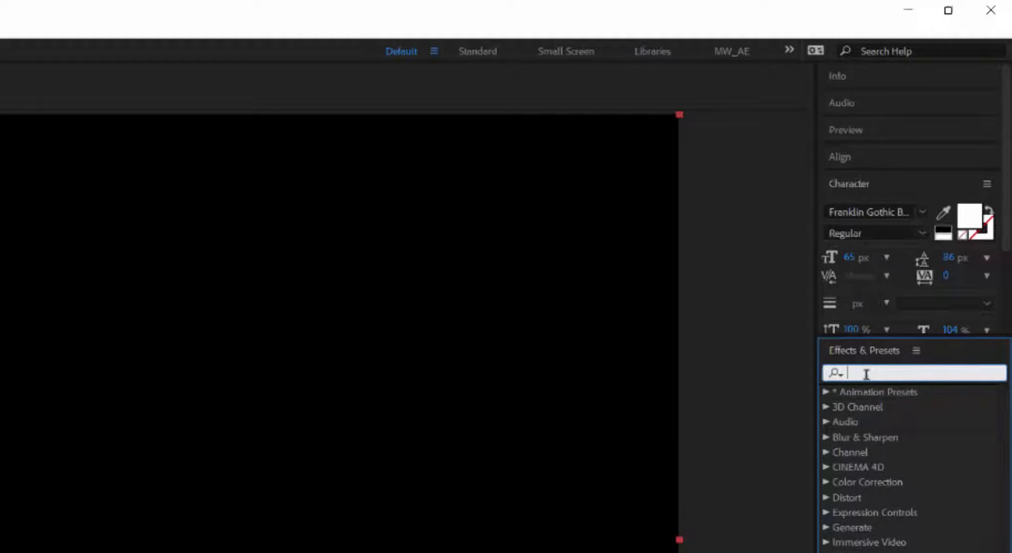
Step: Search 'particle' and drag CC Particle World onto the particles layer
type("particle")
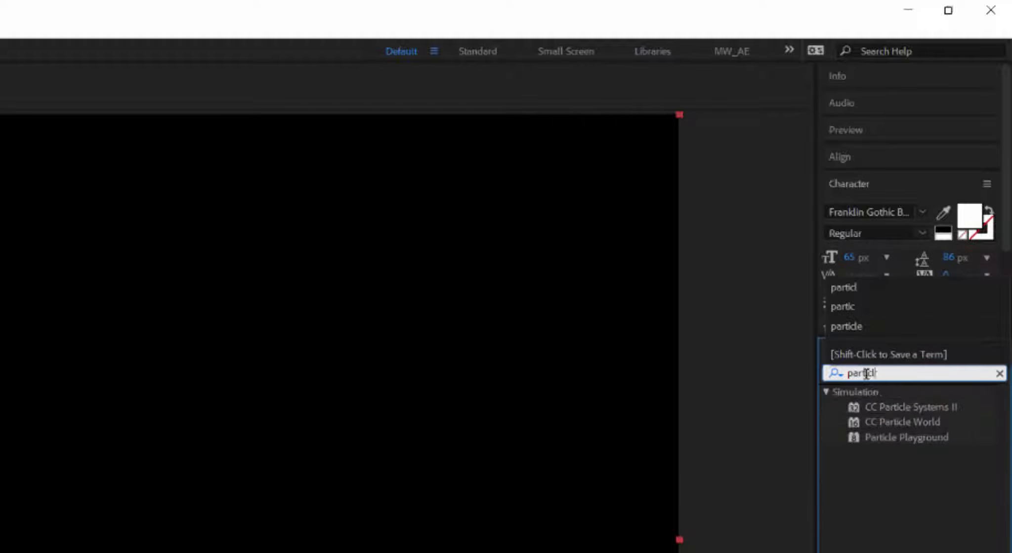
left_click(901, 423)
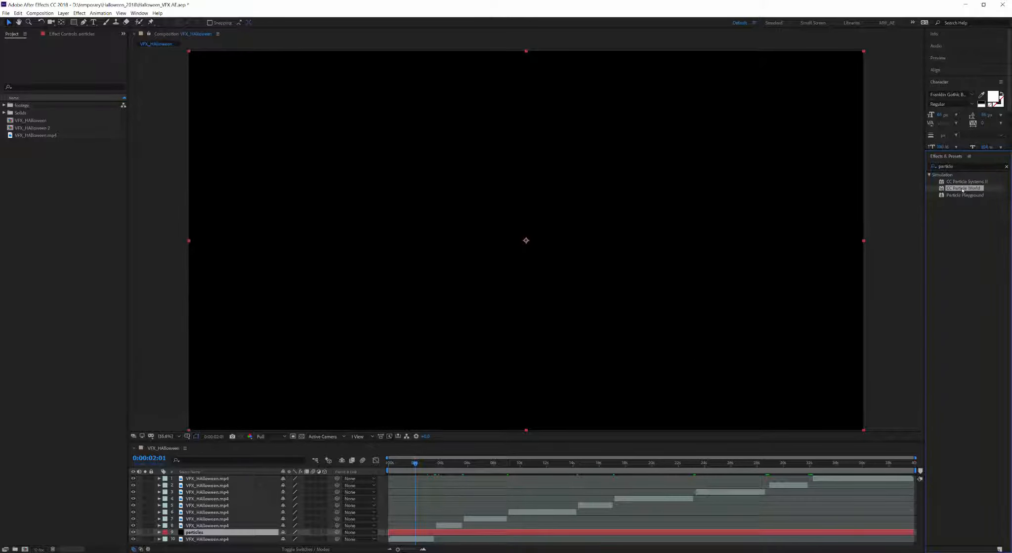
left_click_drag(962, 191, 526, 247)
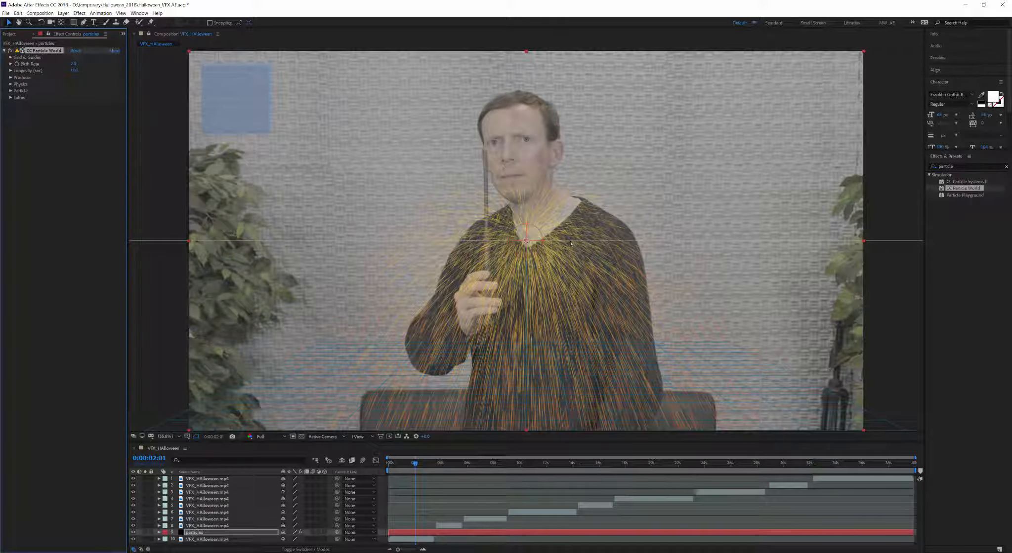
Step: Toggle Solo on the particles layer repeatedly, ending with the footage visible again
left_click(145, 533)
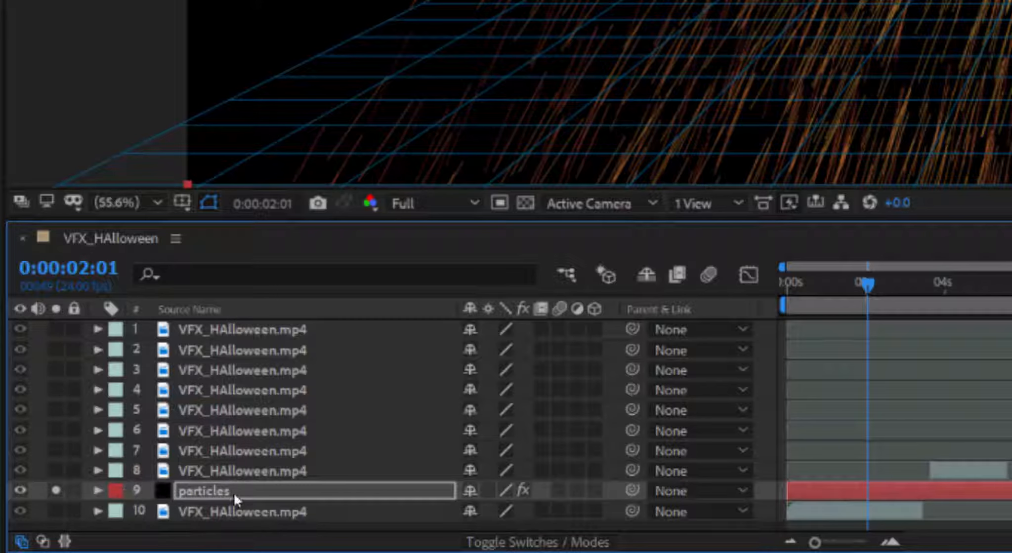
left_click(57, 491)
left_click(57, 491)
left_click(58, 491)
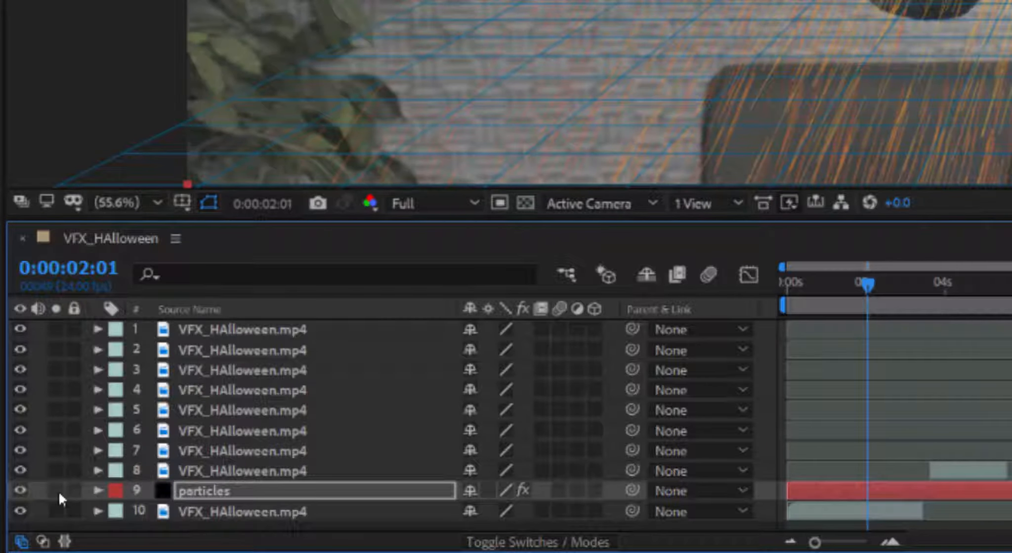
left_click(57, 491)
left_click(58, 491)
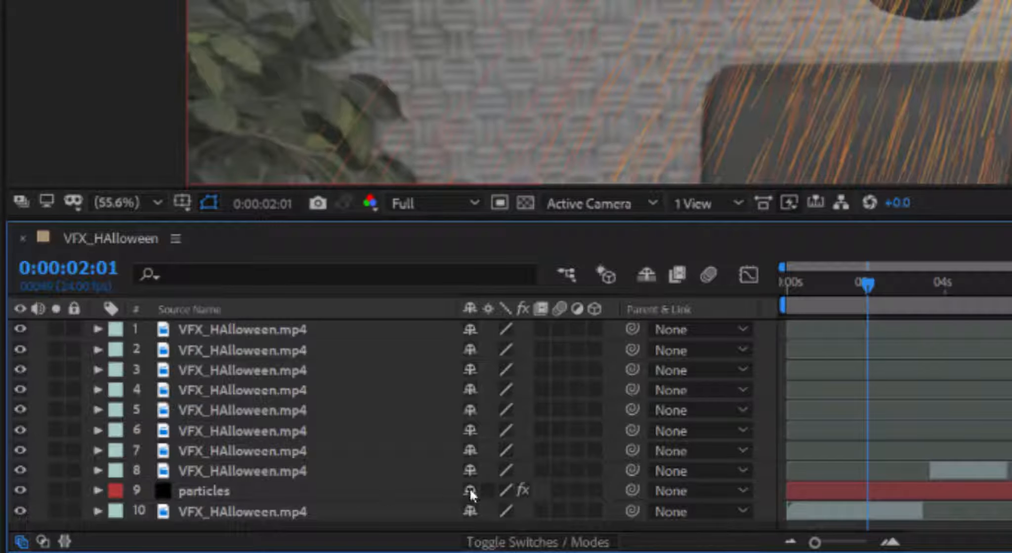
Step: Try Shy, Hide Shy Layers and the eye switch on particles, then solo it again
left_click(643, 275)
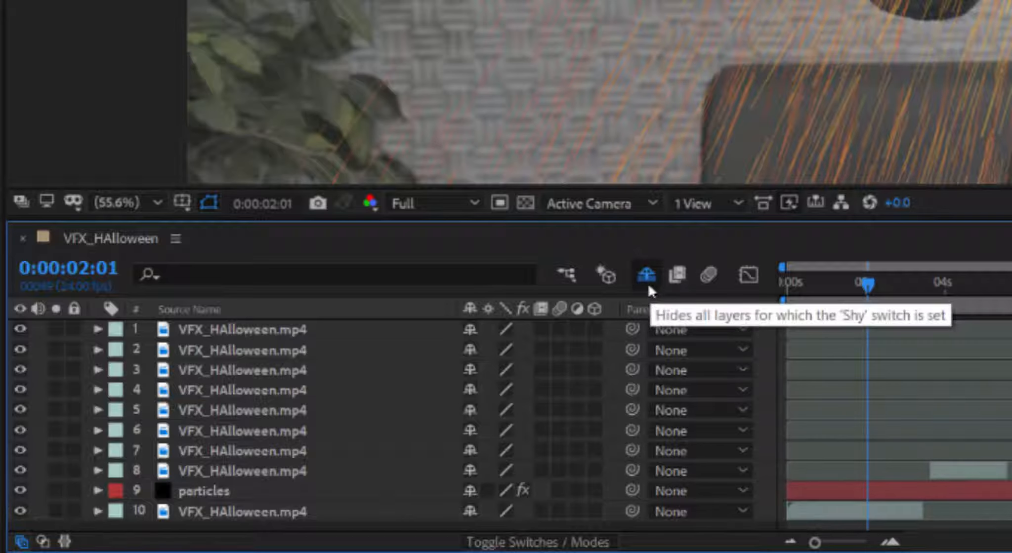
left_click(469, 491)
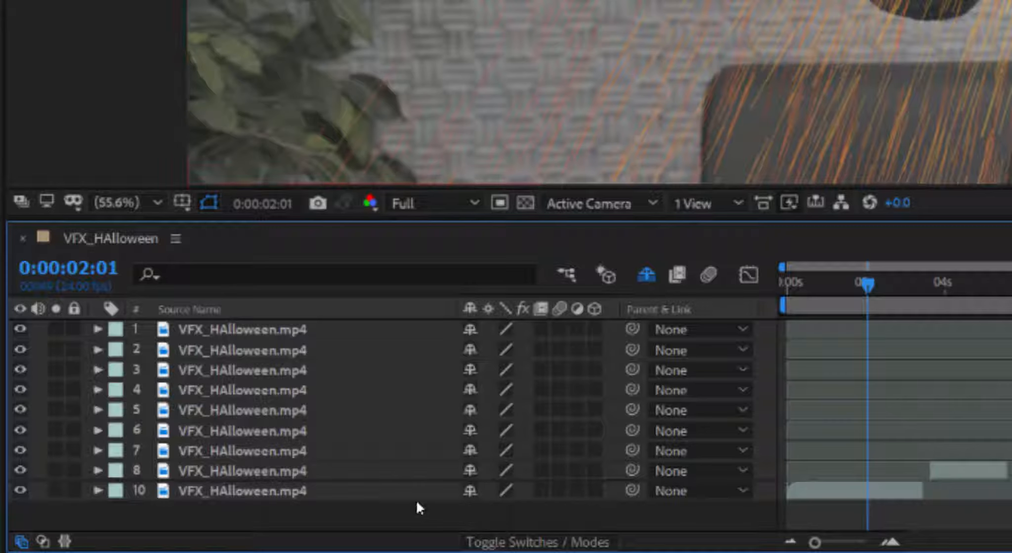
left_click(646, 274)
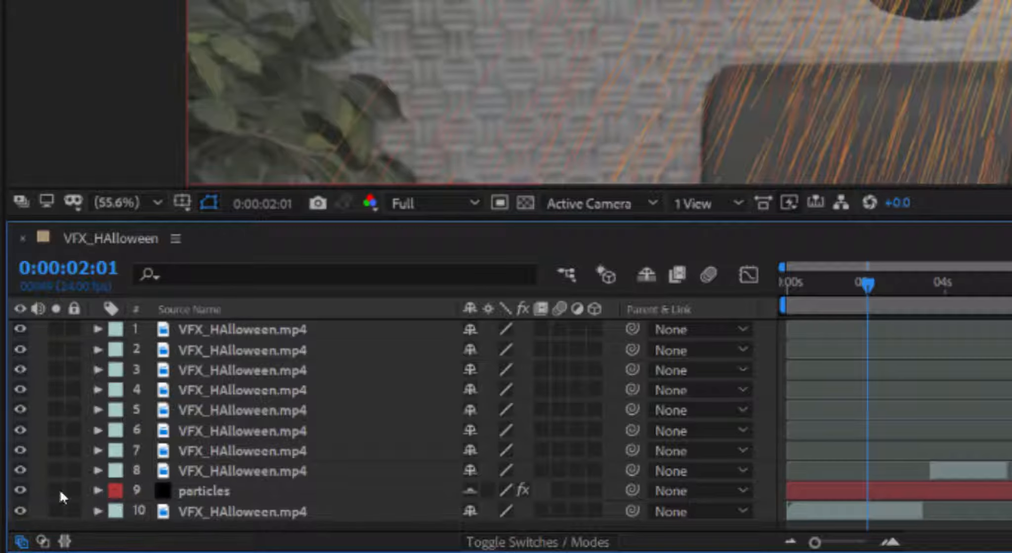
left_click(20, 491)
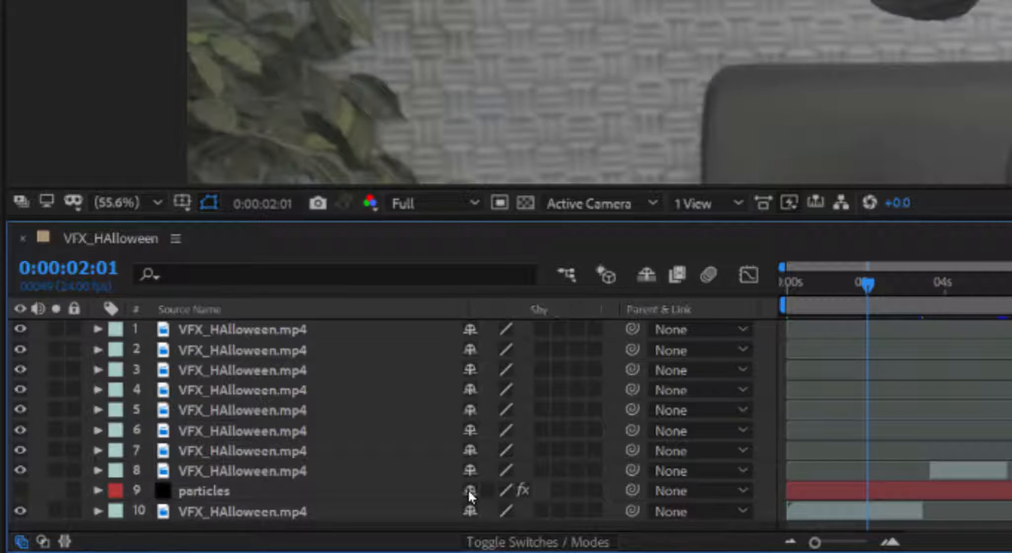
left_click(19, 491)
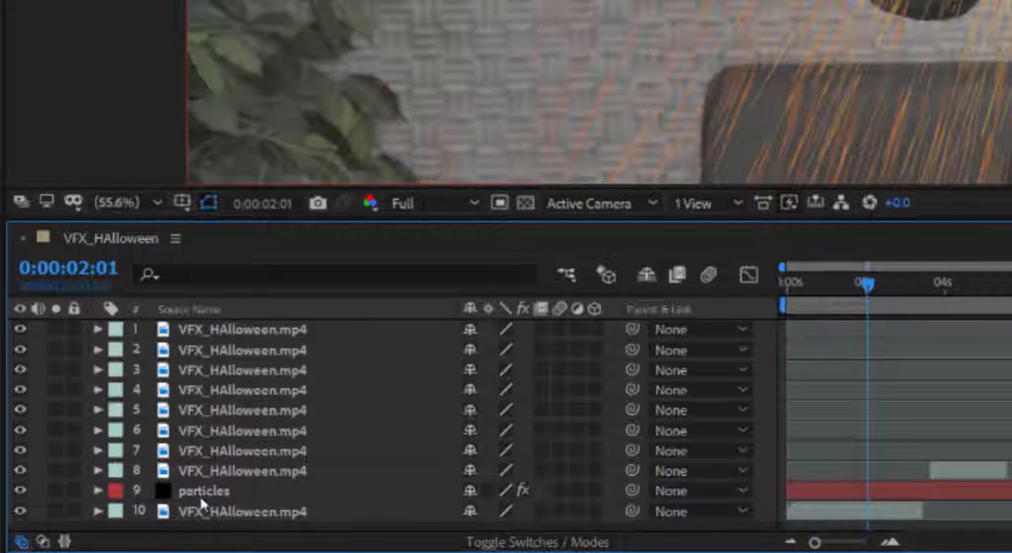
left_click(210, 494)
left_click(56, 491)
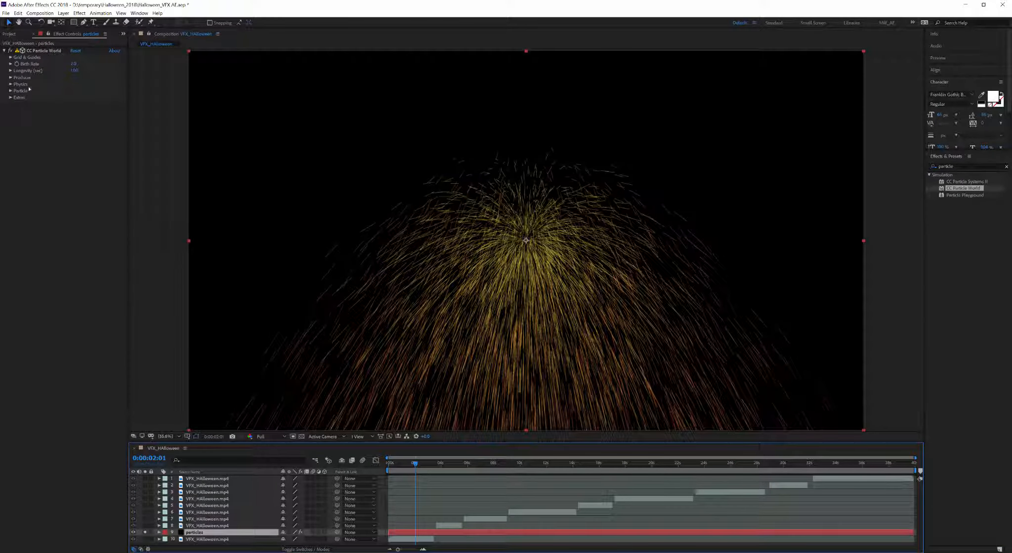
Step: Set CC Particle World's Birth Rate to 60, then down to 1.0
left_click(10, 57)
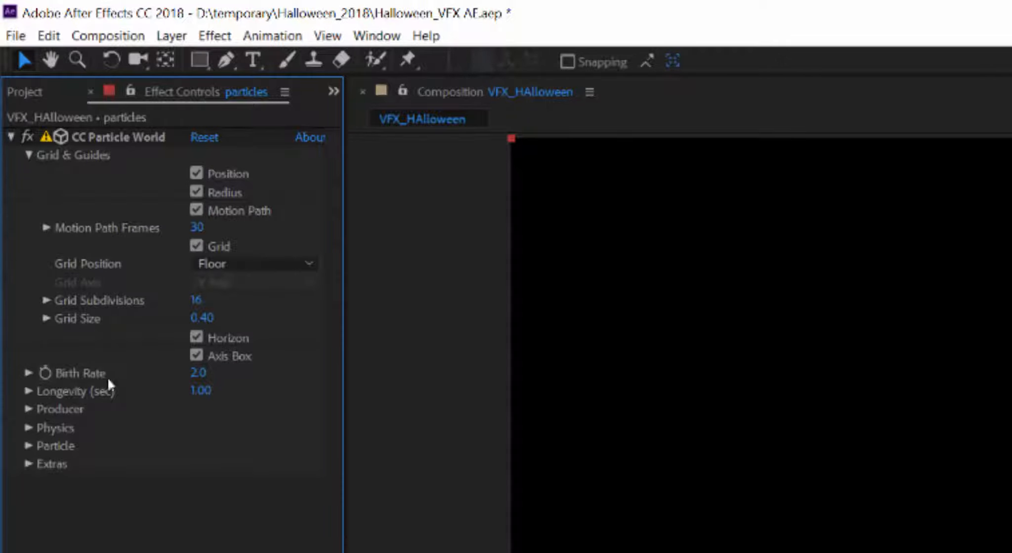
left_click(200, 377)
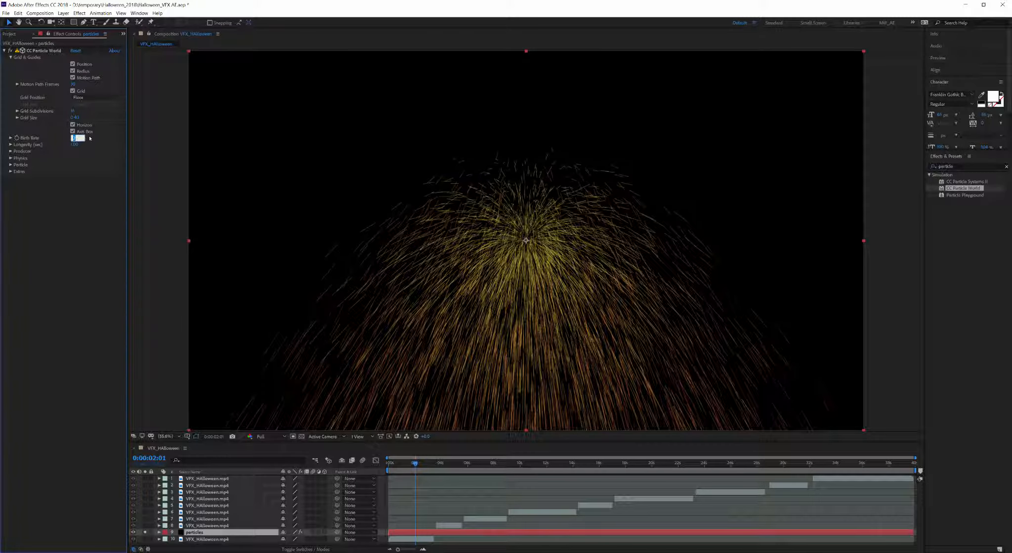
type("60")
key("Return")
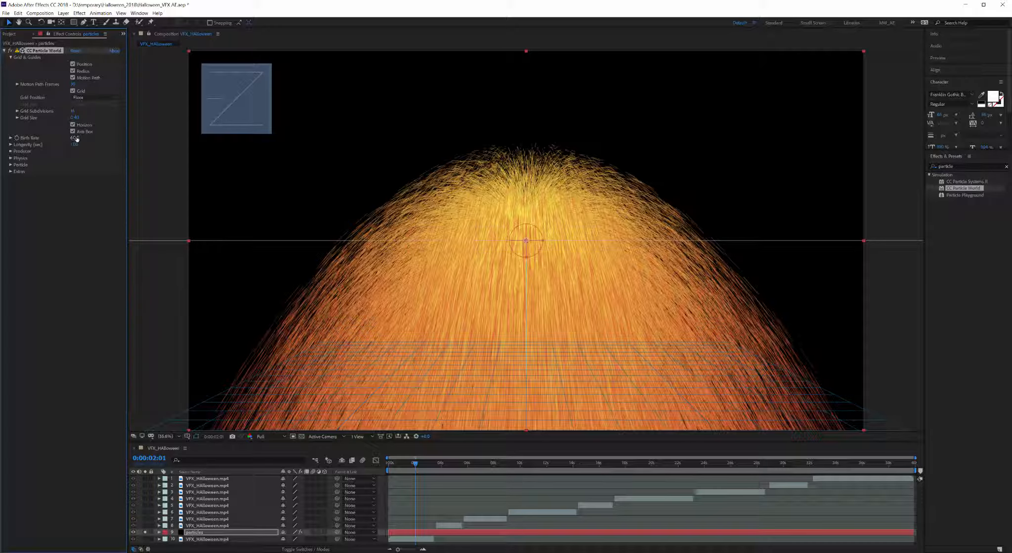
type("1")
key("Return")
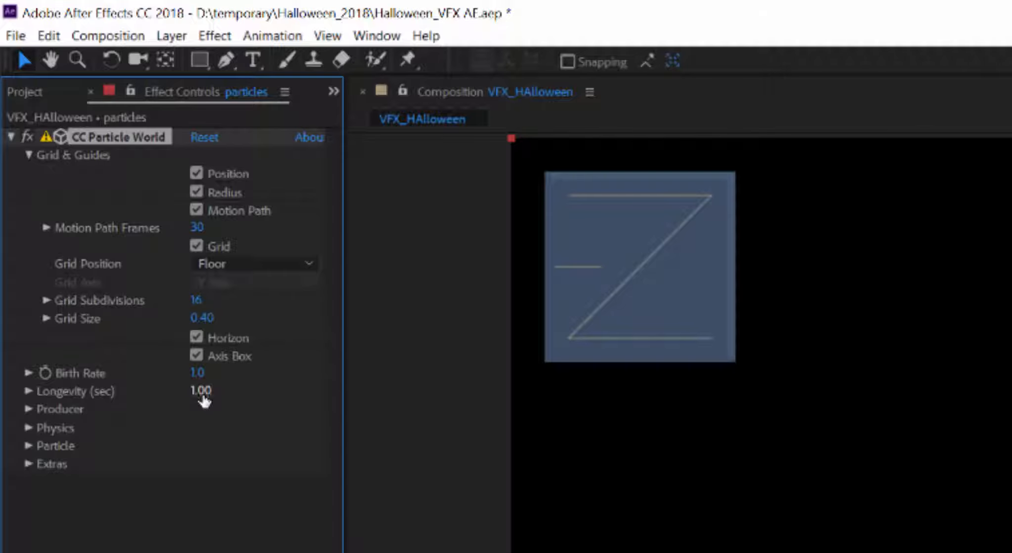
Step: Set Longevity to 0.25 seconds and preview the burst from the start
left_click(202, 394)
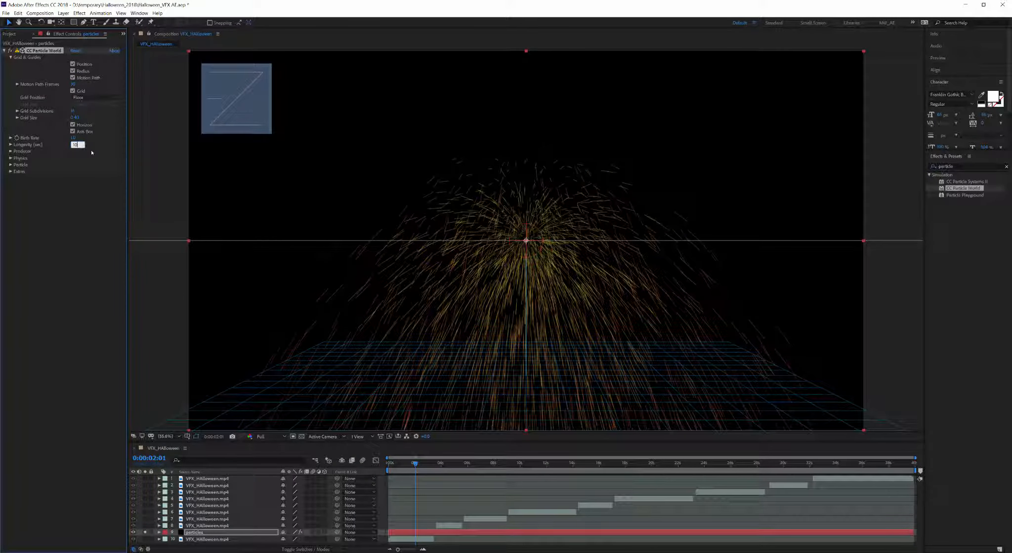
key("Return")
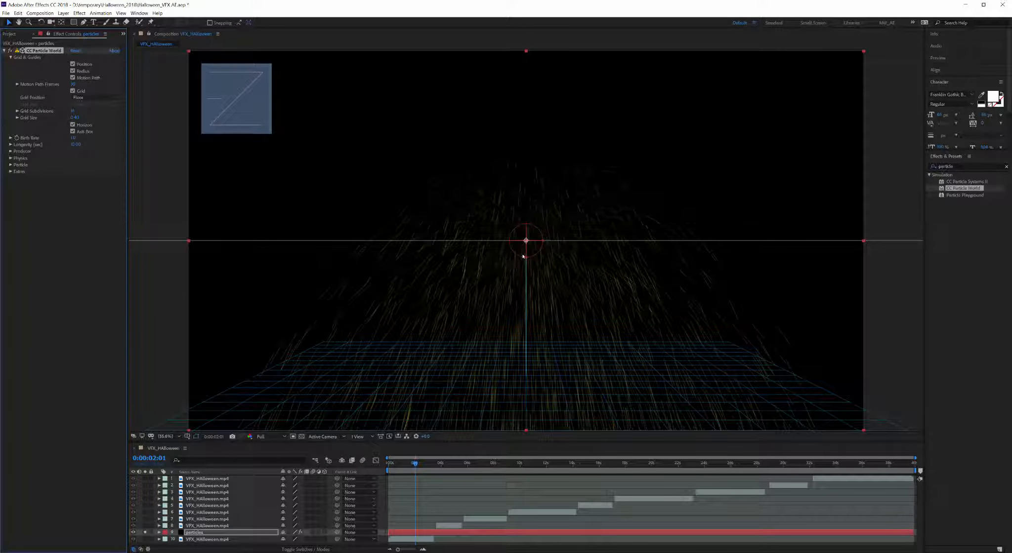
left_click(77, 145)
key("BackSpace")
type("0.25")
key("Return")
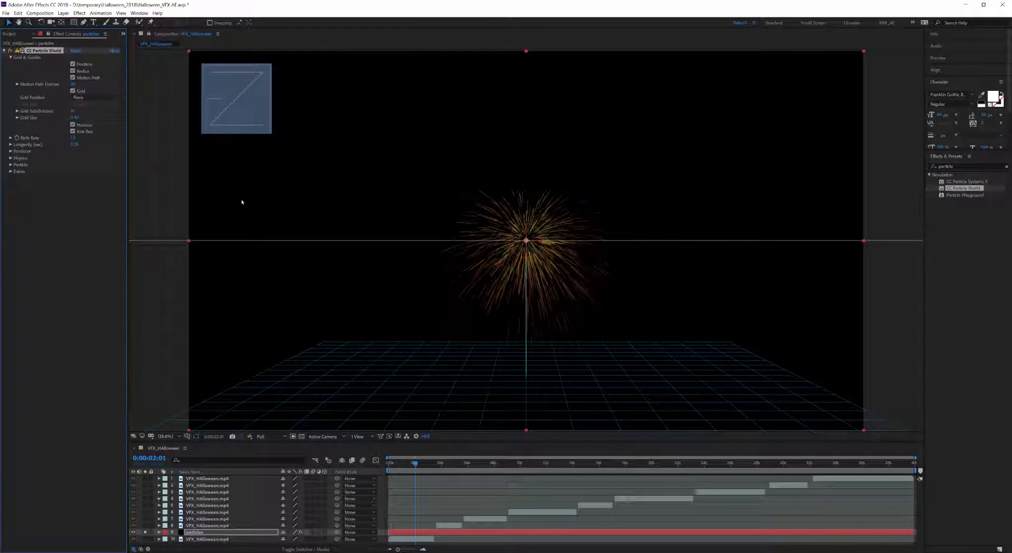
left_click_drag(416, 465, 388, 463)
key("space")
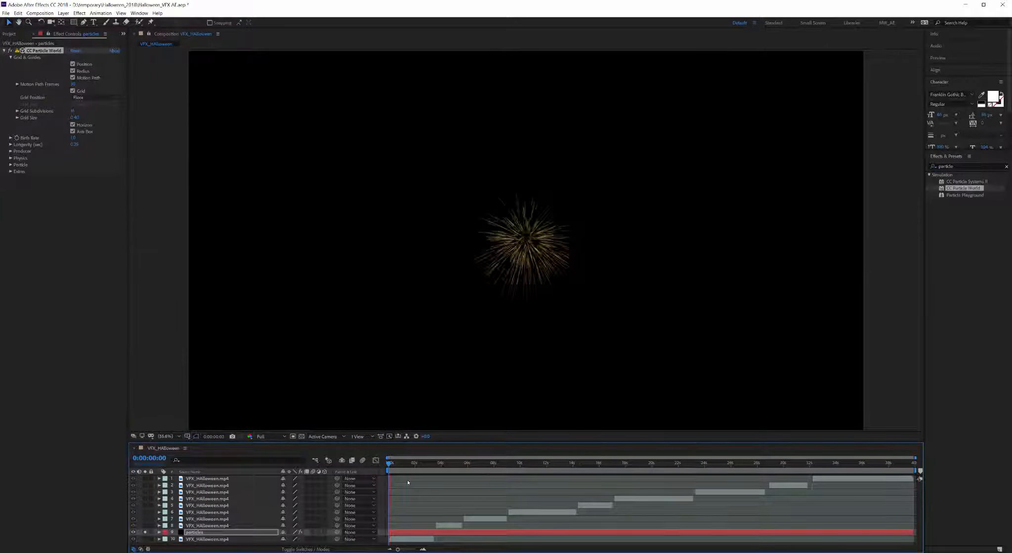
Step: Stop playback and try Quarter and a custom 20-pixel preview resolution
key("space")
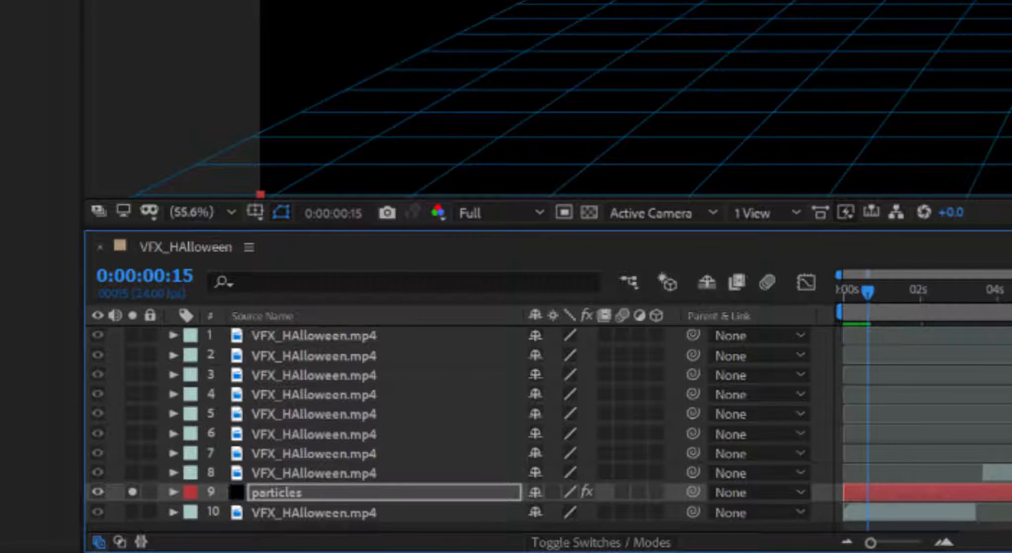
left_click(504, 213)
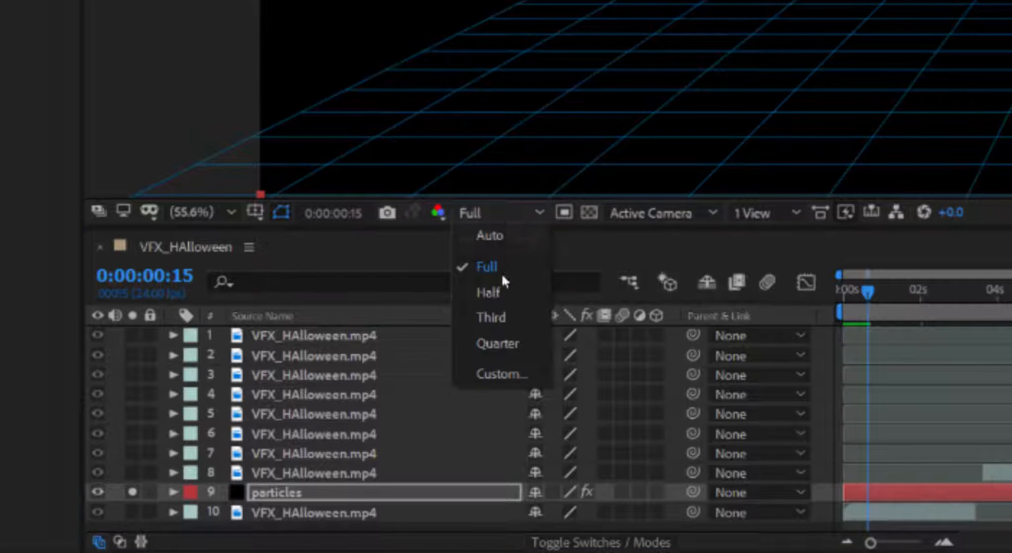
left_click(504, 344)
left_click(505, 214)
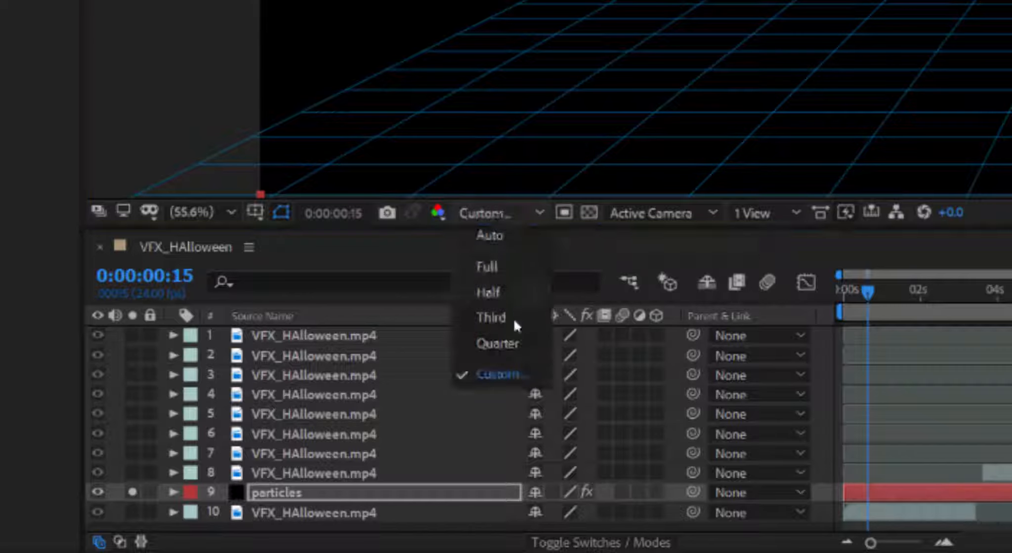
left_click(500, 372)
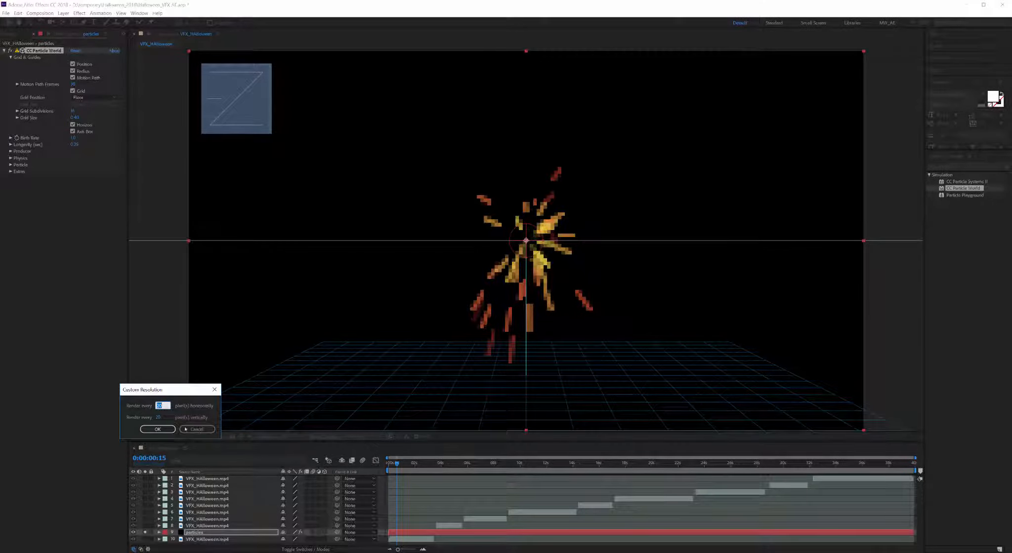
left_click(169, 192)
Step: Return the preview to Full resolution and expand the effect's Producer settings
left_click(277, 439)
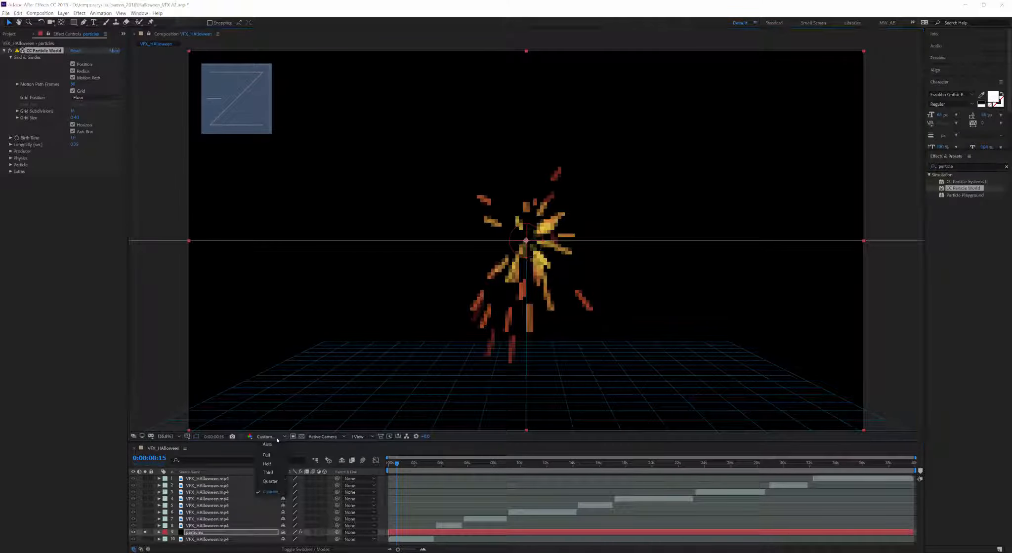
left_click(273, 455)
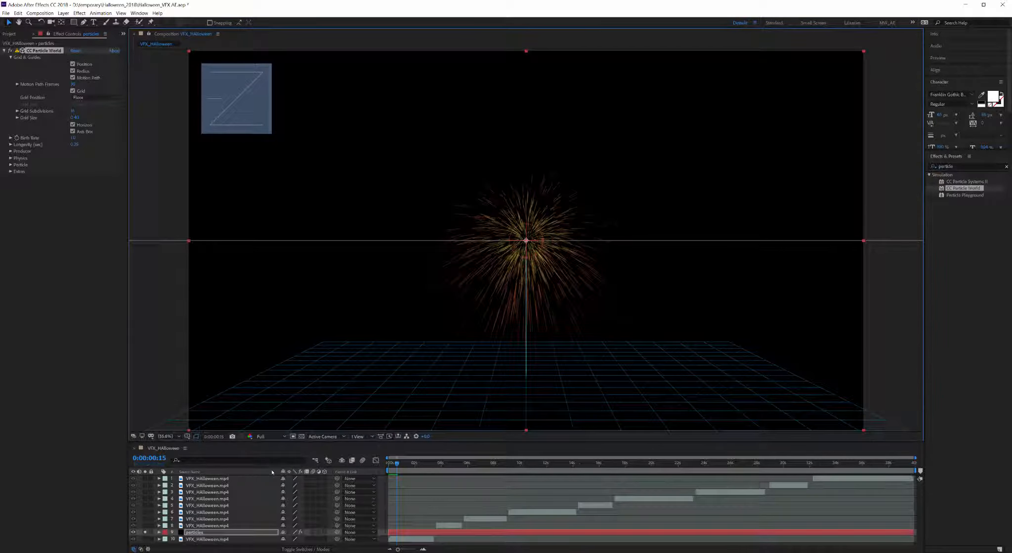
left_click(23, 151)
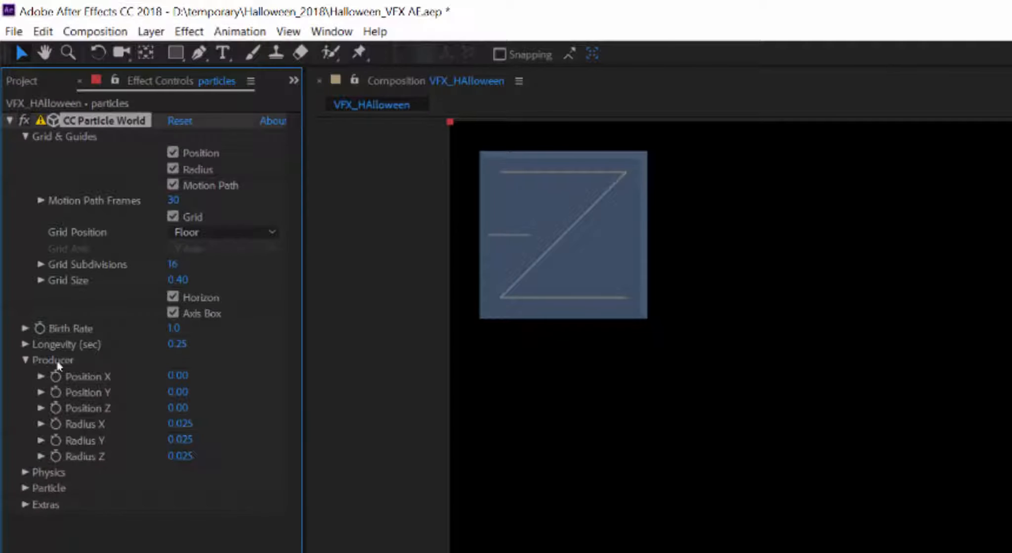
Step: Try Producer Position X values such as 0.50, leaving it at 0.00
left_click(179, 377)
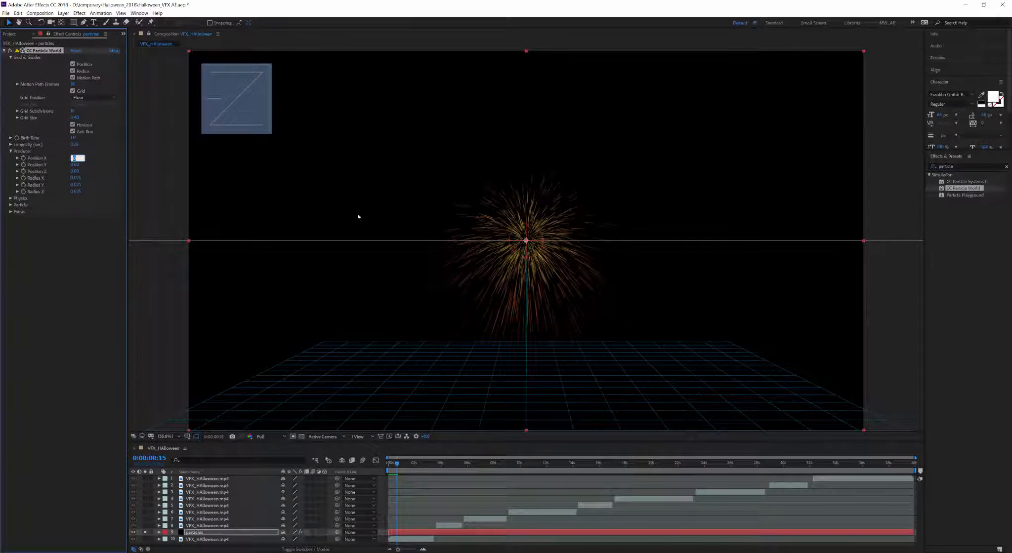
left_click(119, 188)
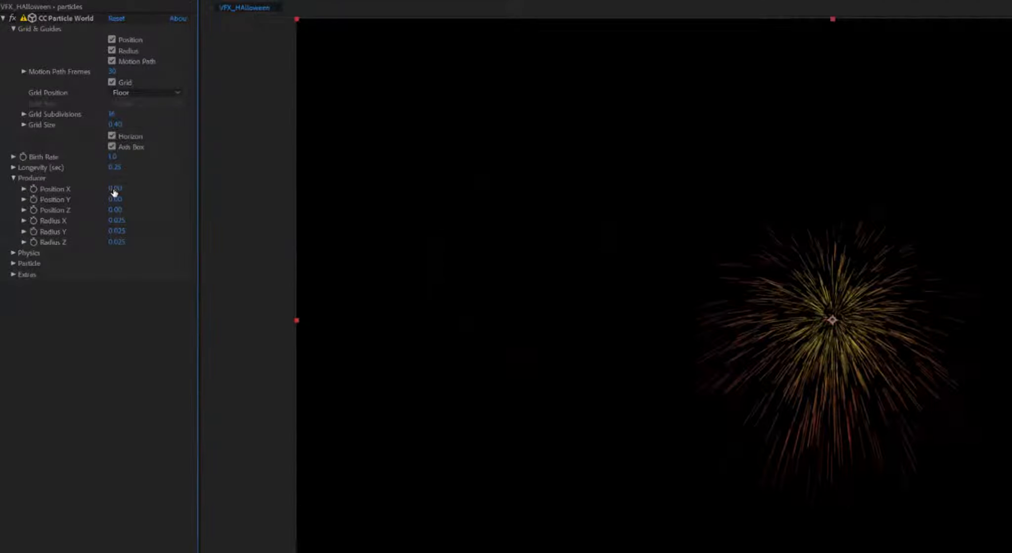
left_click_drag(74, 158, 83, 159)
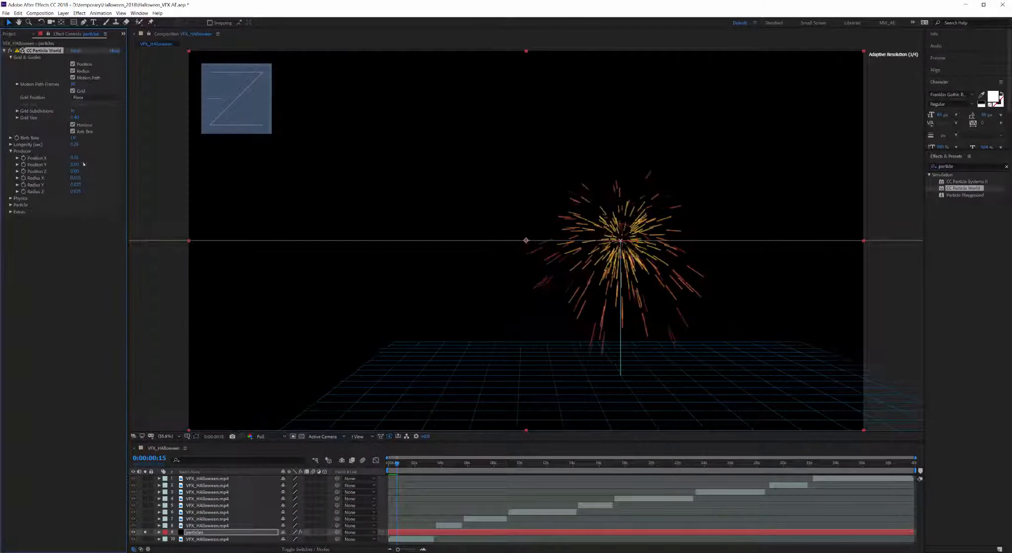
key("ctrl+z")
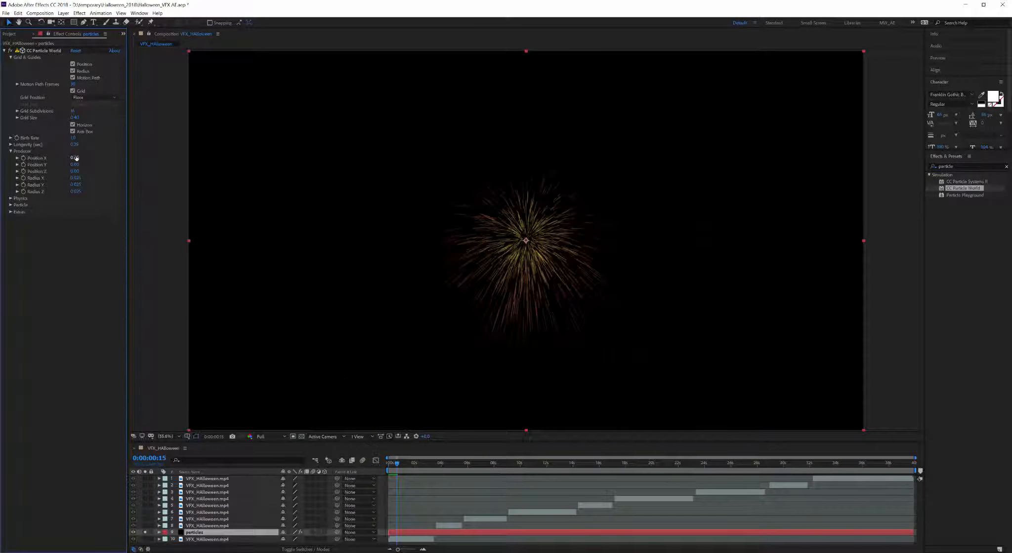
left_click(76, 158)
type("0.5")
key("Return")
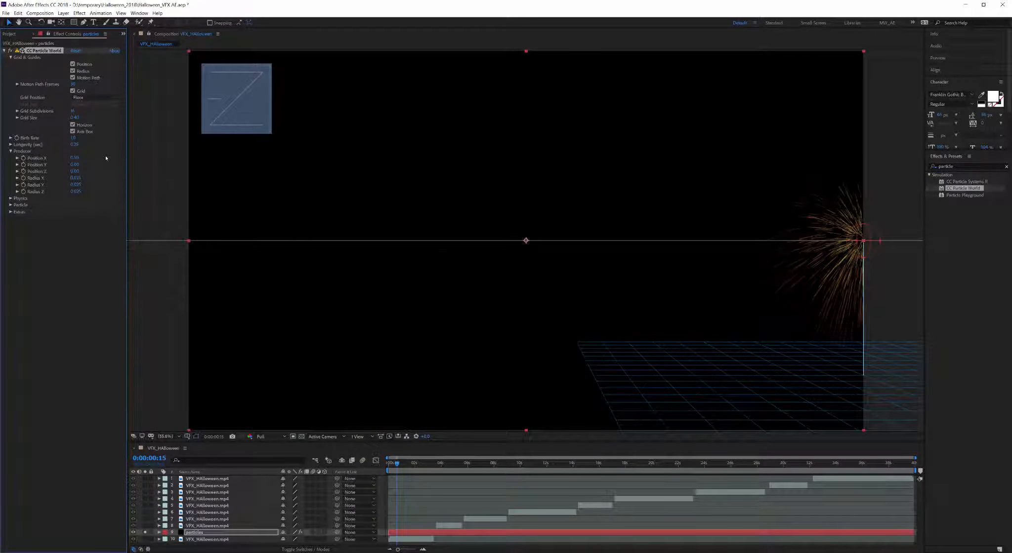
key("ctrl+z")
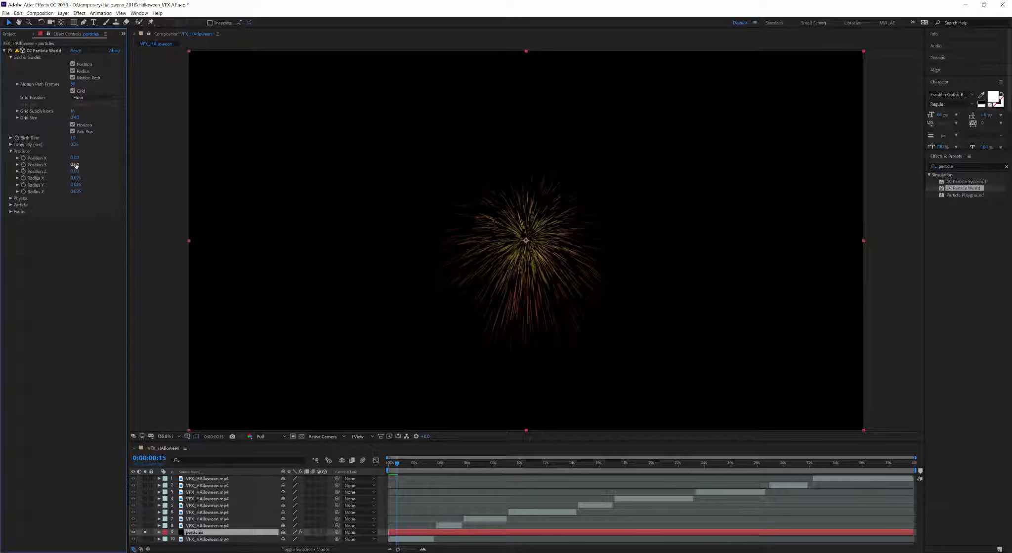
Step: Test Position Y and Z, then shrink Radius X to 0.020 with Radius Y and Z at 0
left_click_drag(75, 165, 111, 171)
key("ctrl+z")
left_click_drag(5, 171, 79, 171)
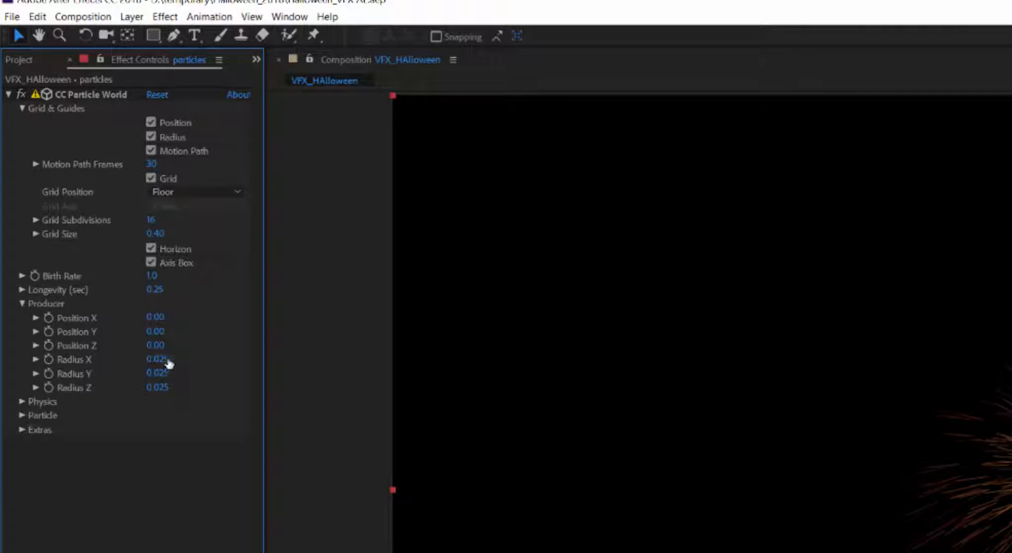
left_click_drag(159, 361, 267, 361)
left_click_drag(106, 181, 50, 192)
Step: Expand Physics and preview the Fire animation in place of Explosive
left_click(77, 247)
left_click(11, 198)
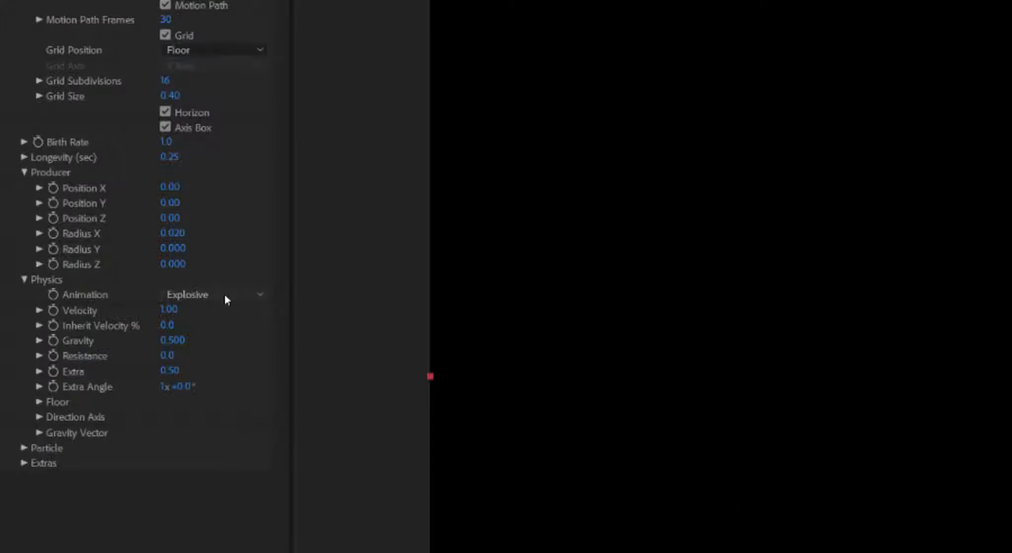
left_click(226, 296)
left_click(227, 312)
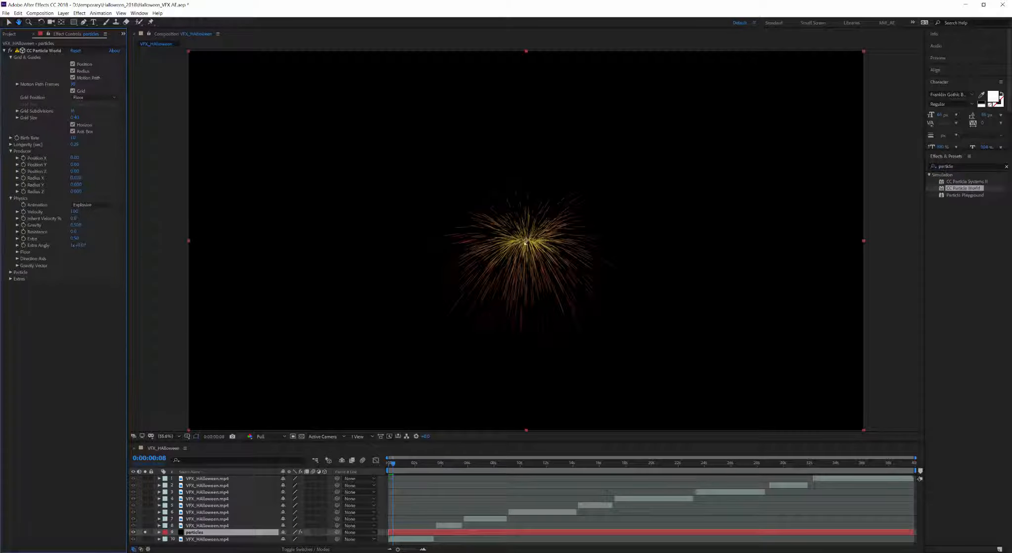
left_click(93, 205)
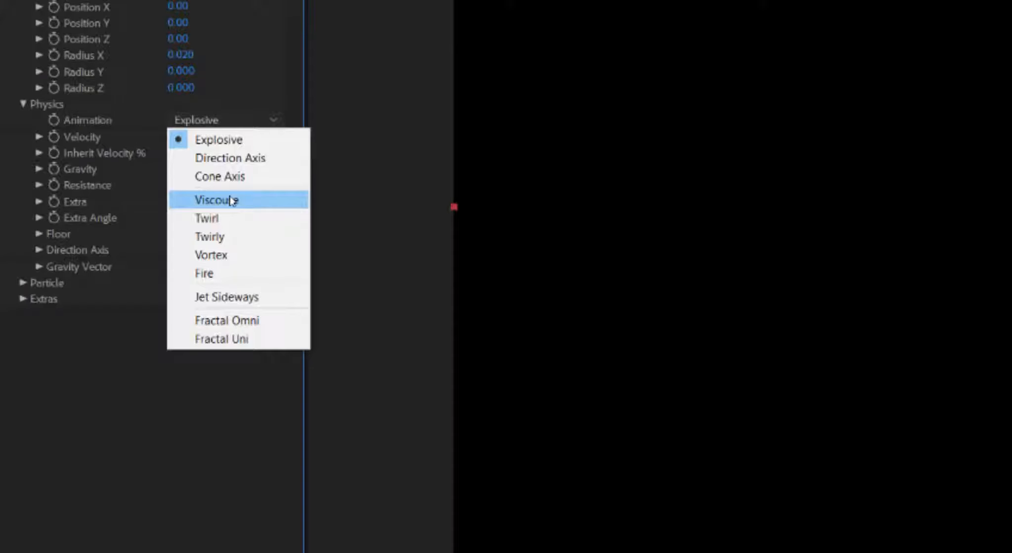
left_click(226, 275)
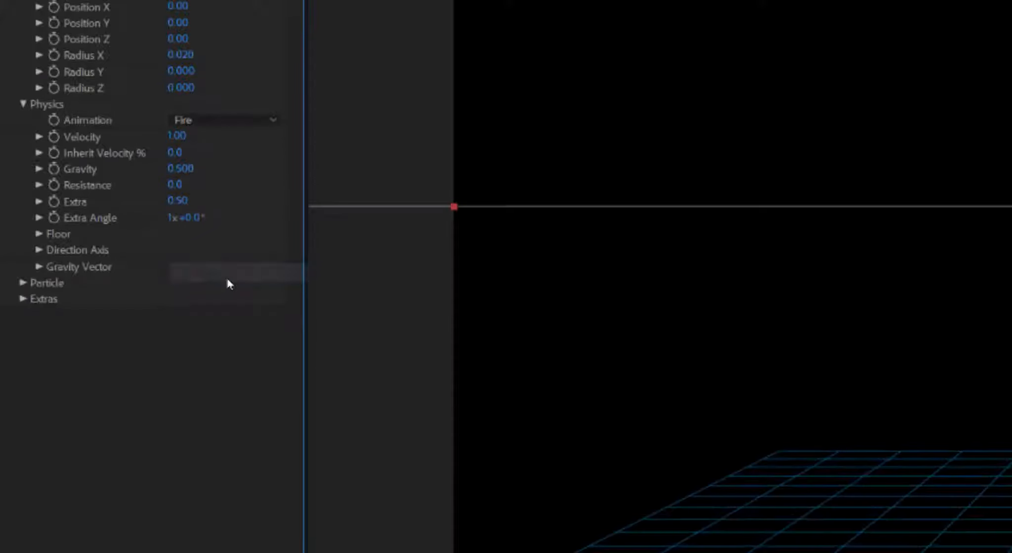
key("space")
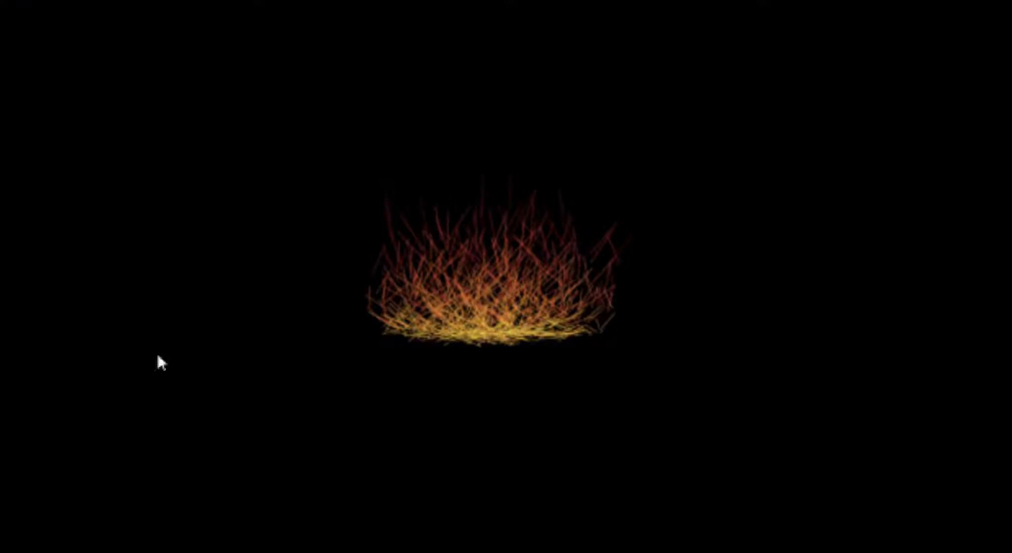
key("space")
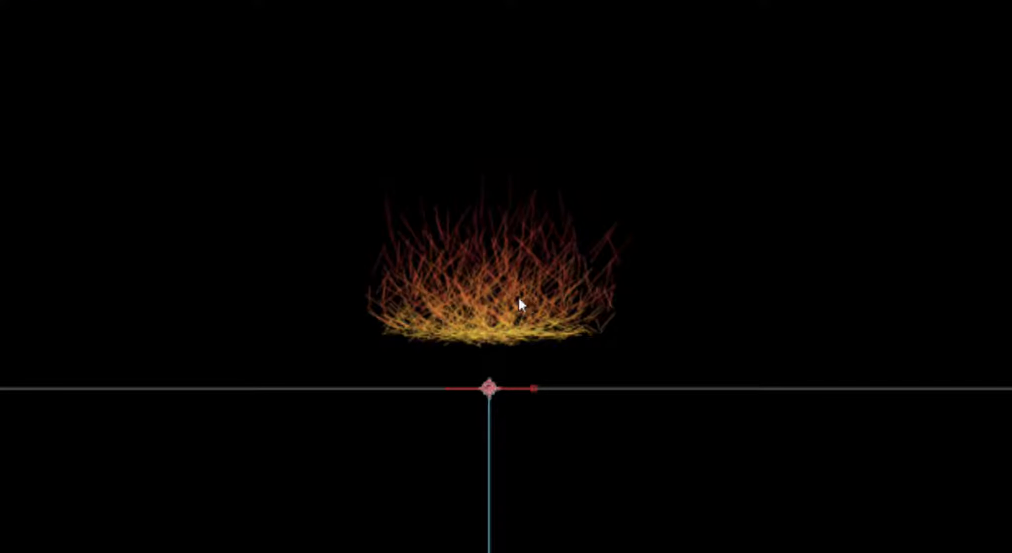
Step: Try Vortex, settle on Explosive, and pull Velocity down to about -0.08
left_click(87, 204)
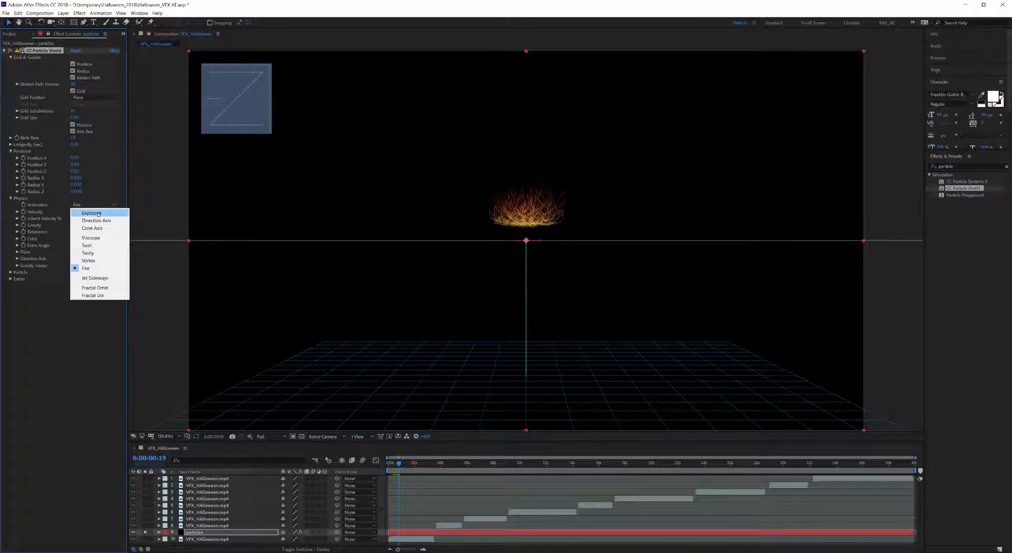
left_click(101, 212)
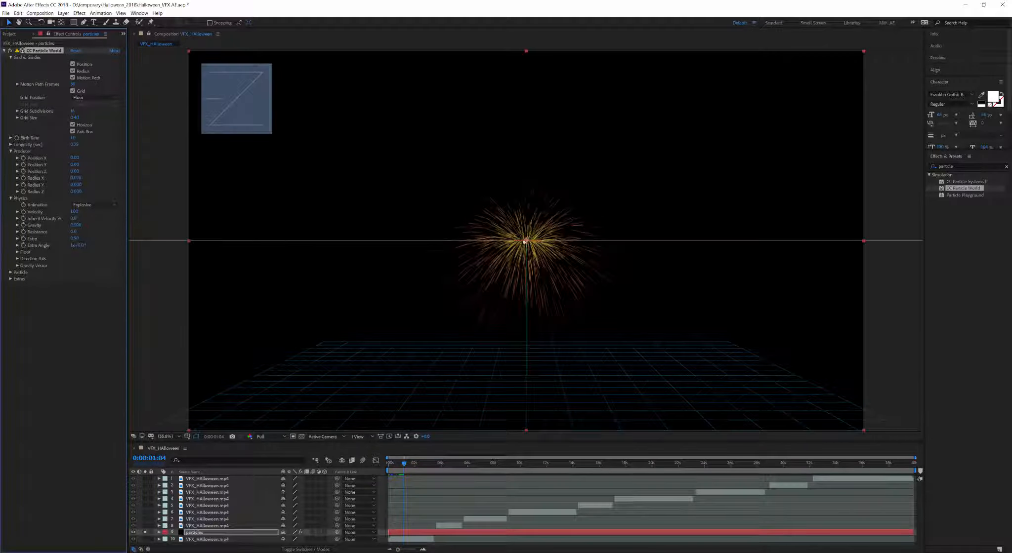
left_click(93, 205)
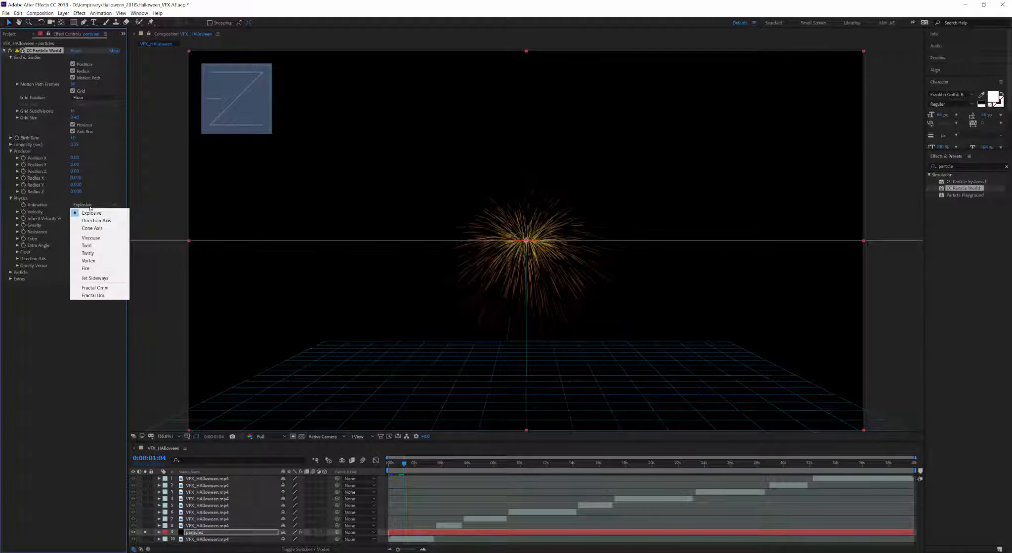
left_click(89, 261)
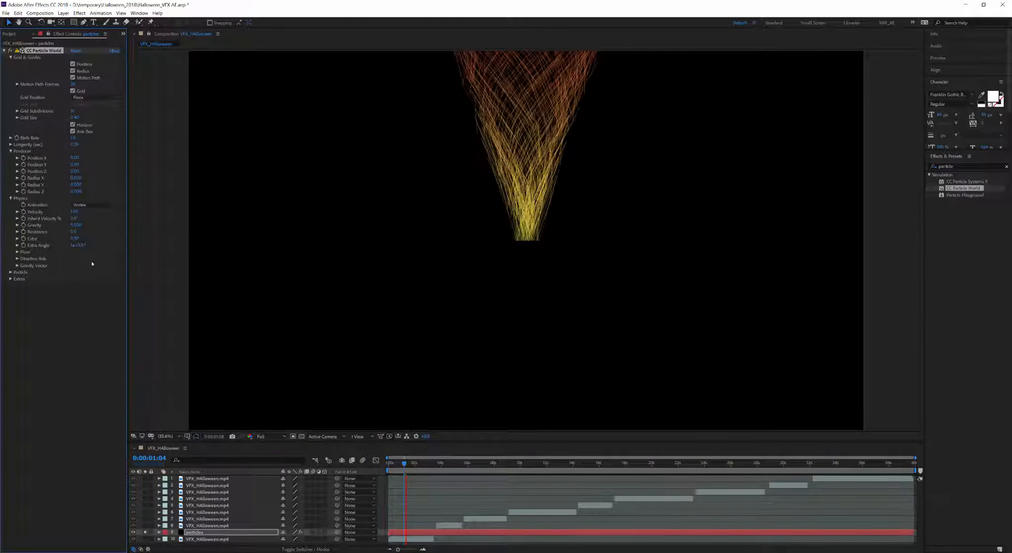
left_click(92, 205)
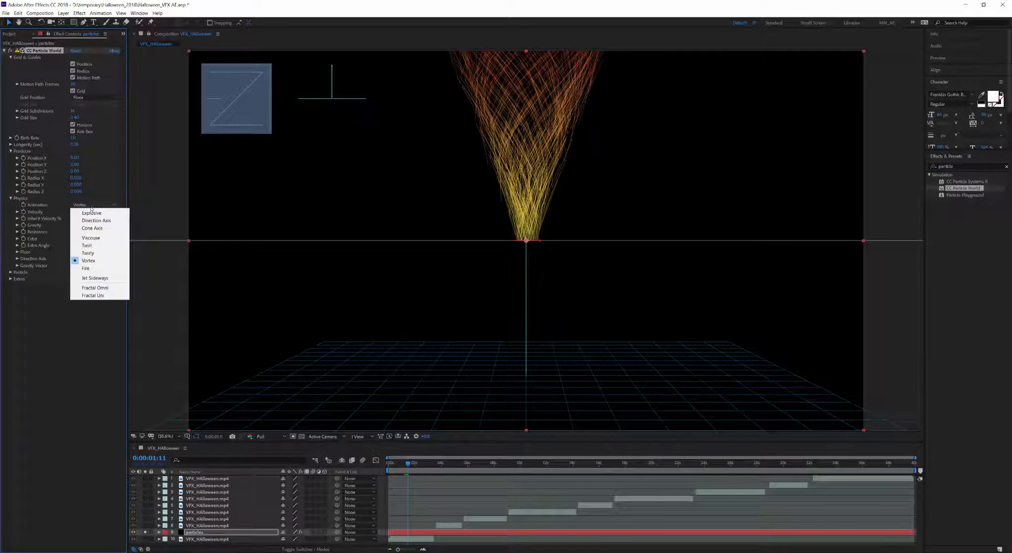
left_click(91, 213)
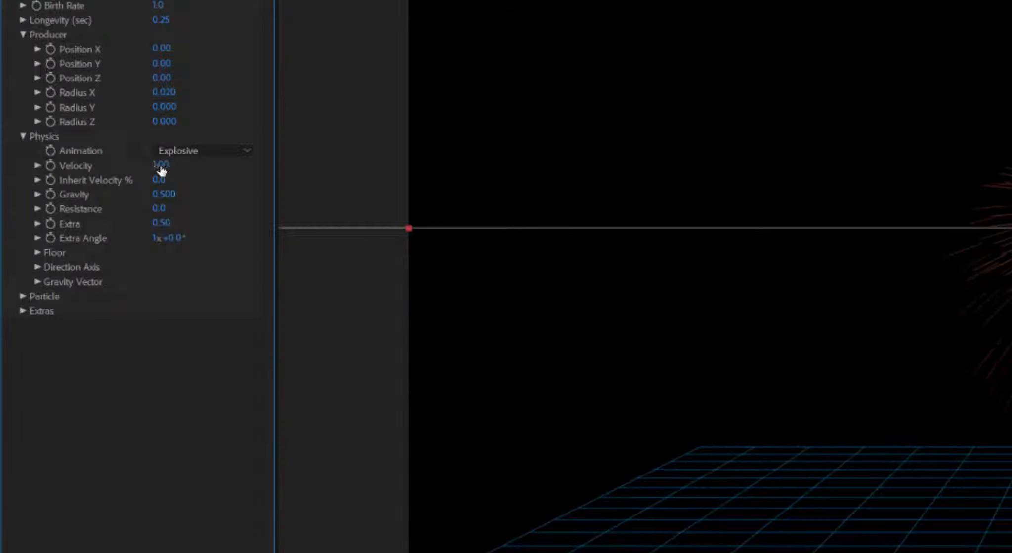
left_click_drag(72, 211, 33, 219)
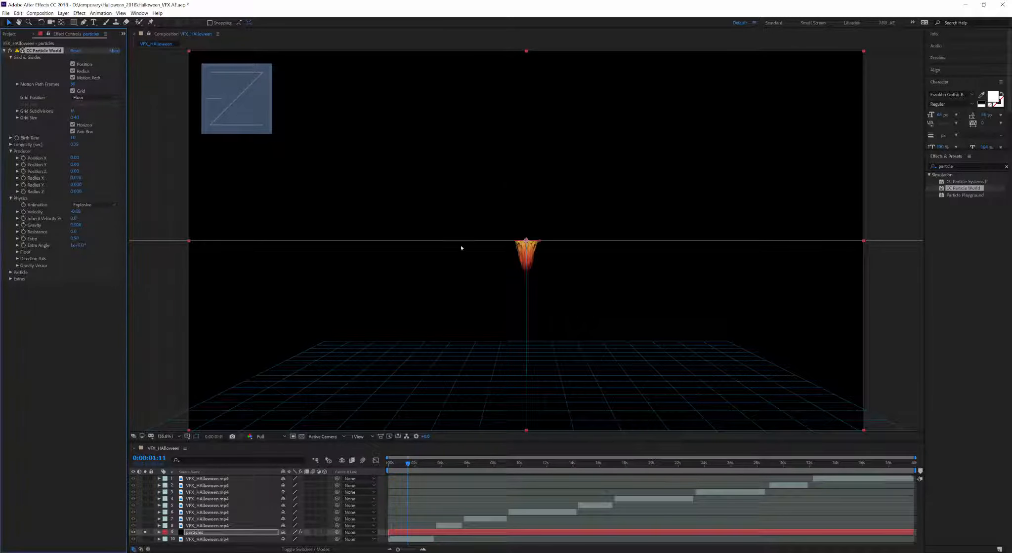
Step: Reset Velocity to 0, then raise it to 1.44
left_click(77, 211)
type("0")
key("Return")
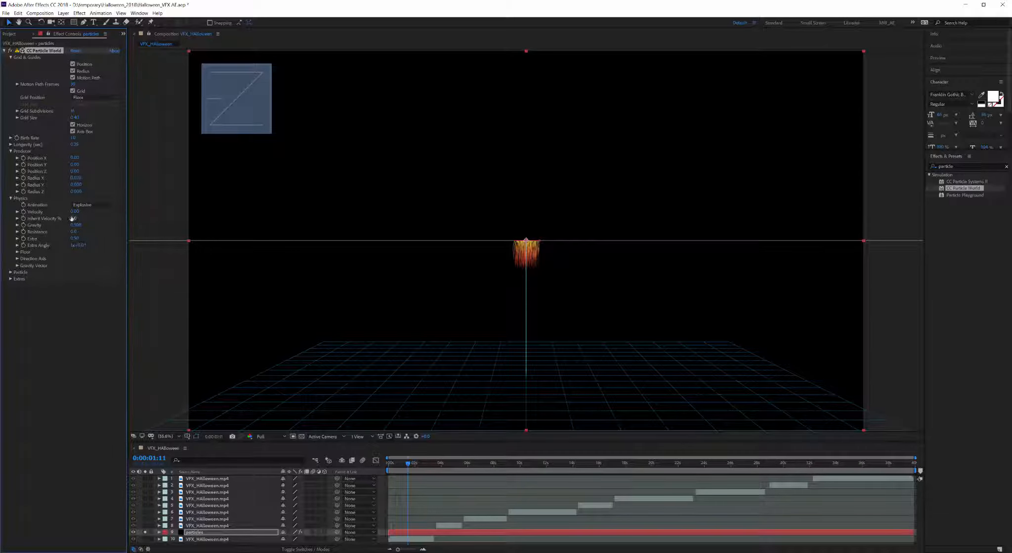
left_click_drag(79, 211, 138, 211)
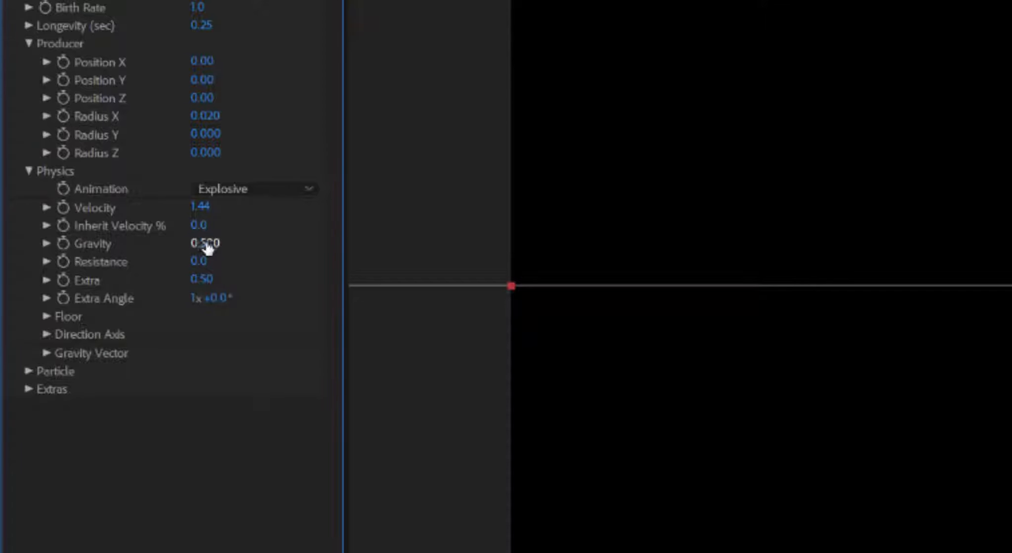
Step: Keep Gravity positive at the start and make it strongly negative at 2 seconds
left_click_drag(208, 248, 152, 242)
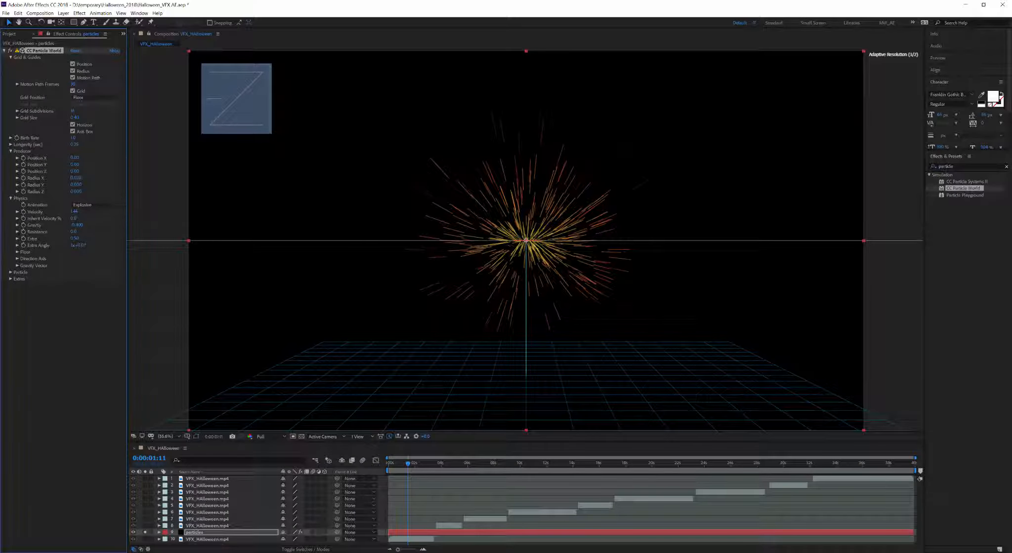
left_click_drag(41, 224, 30, 224)
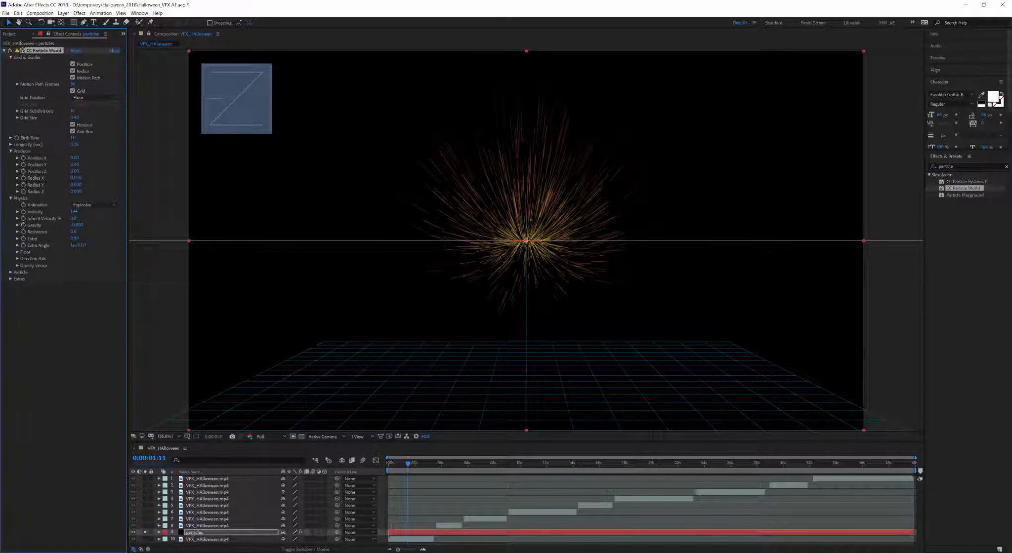
left_click_drag(76, 225, 192, 225)
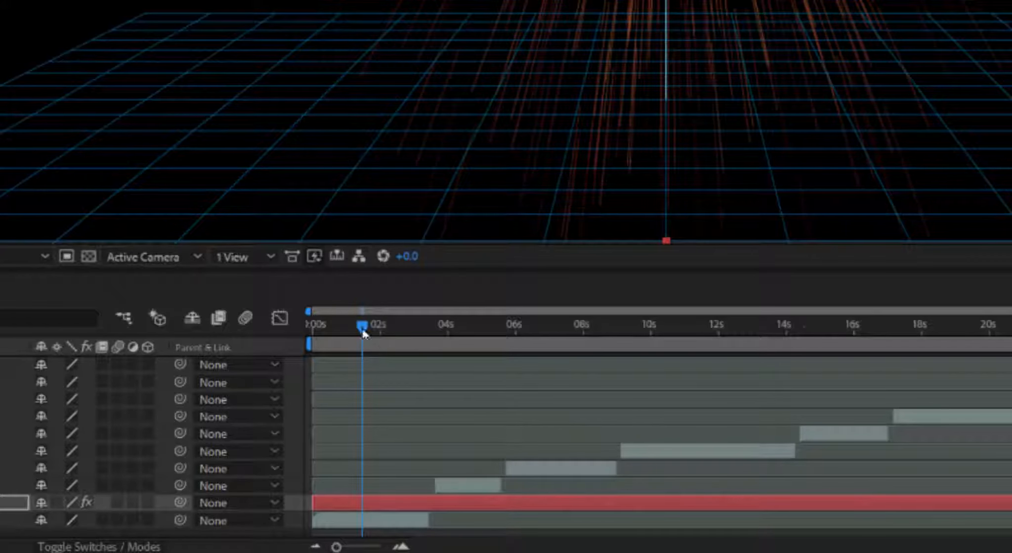
left_click_drag(363, 335, 380, 325)
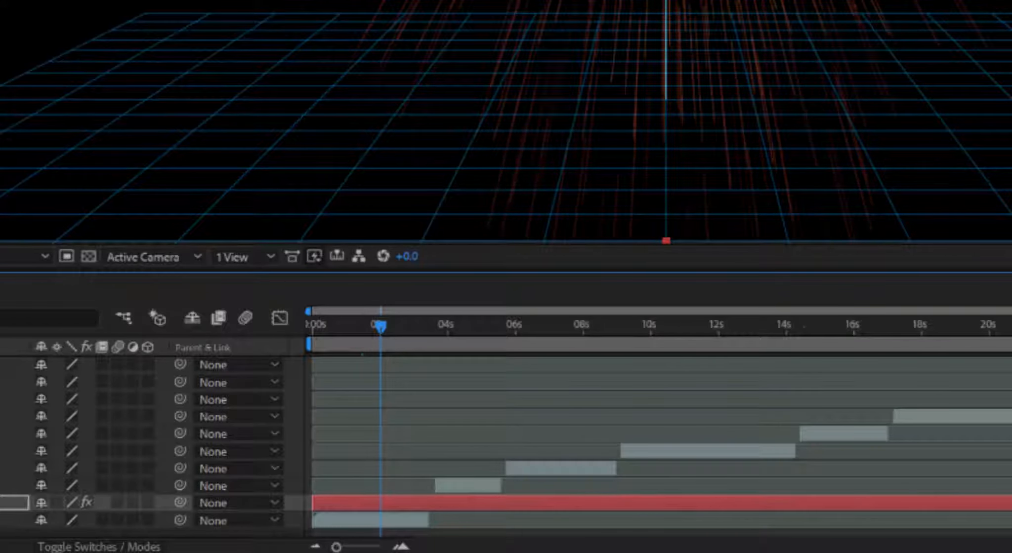
left_click_drag(76, 225, 46, 225)
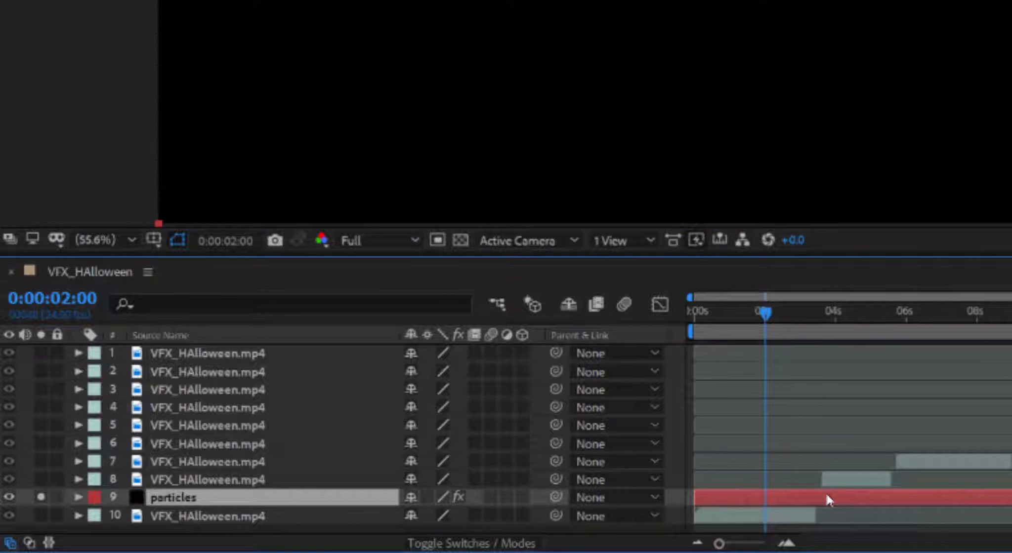
Step: Reveal the Gravity keyframes in the timeline and select both of them
key("u")
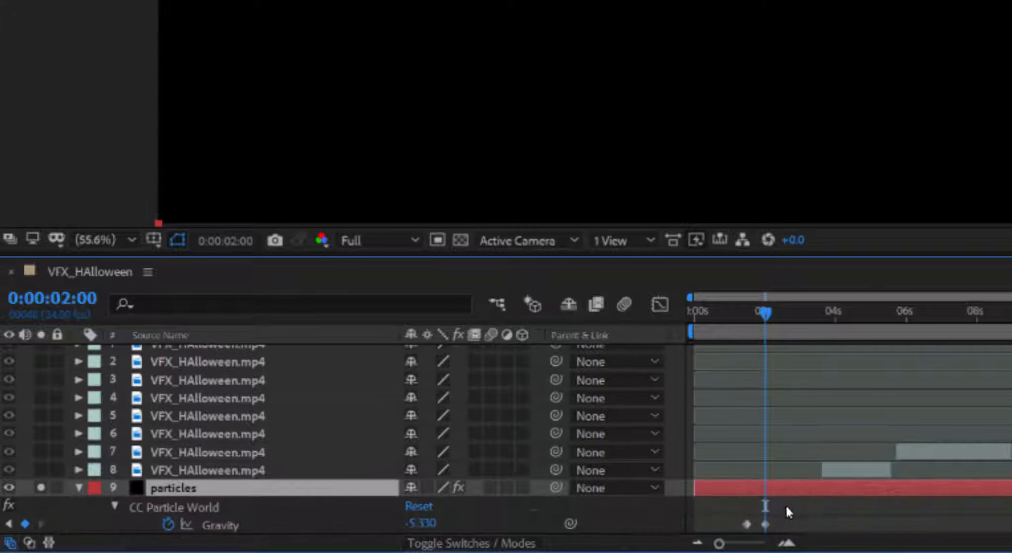
left_click_drag(764, 316, 767, 316)
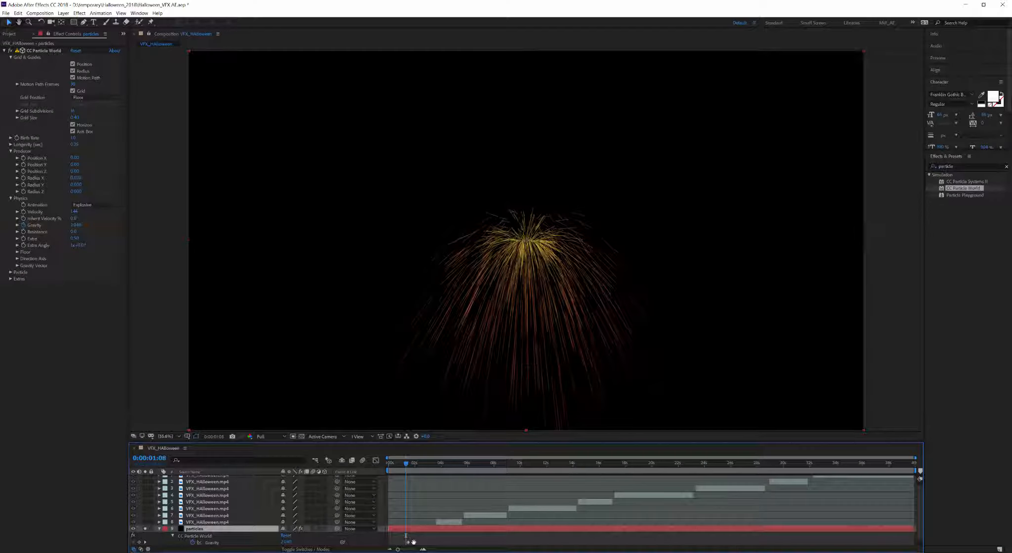
left_click(414, 543)
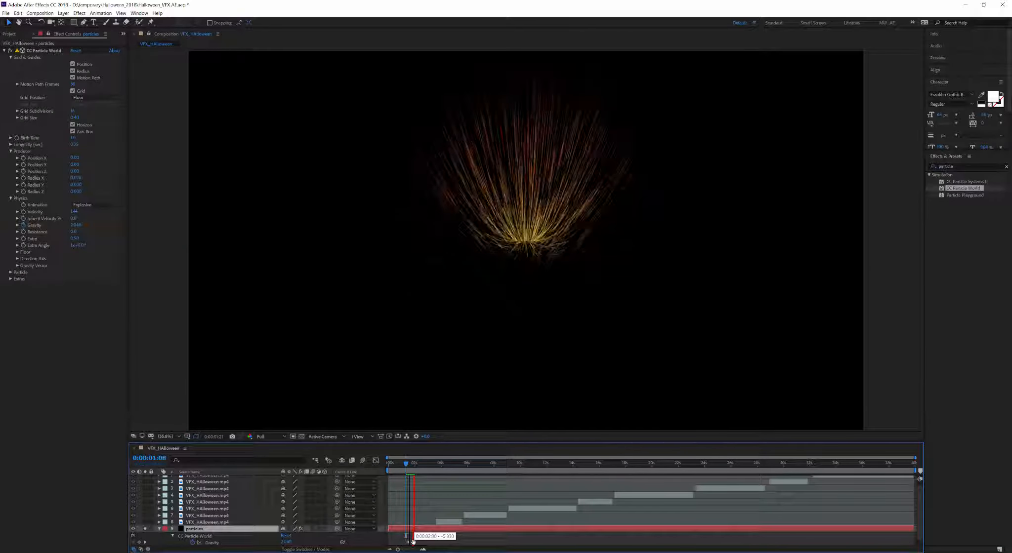
key("space")
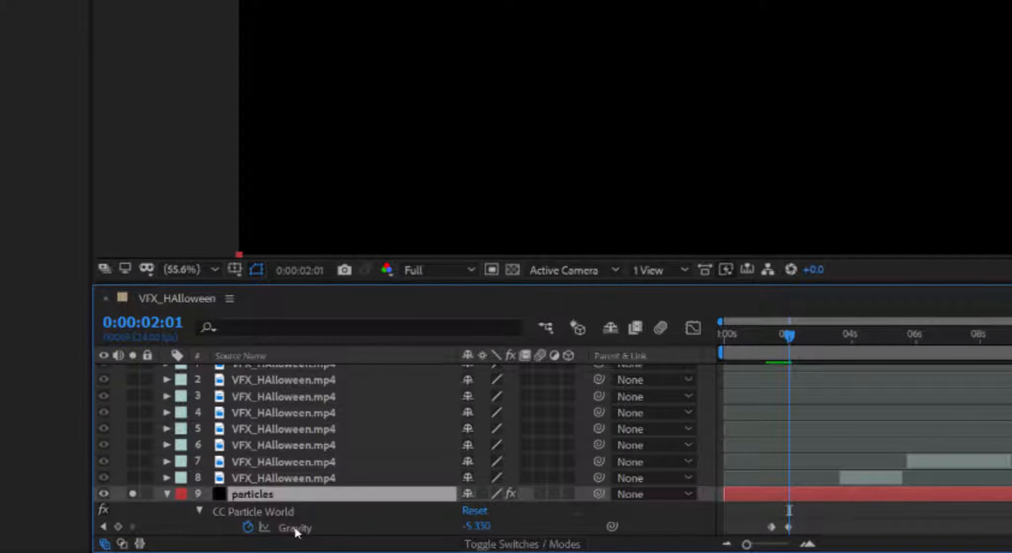
left_click(295, 528)
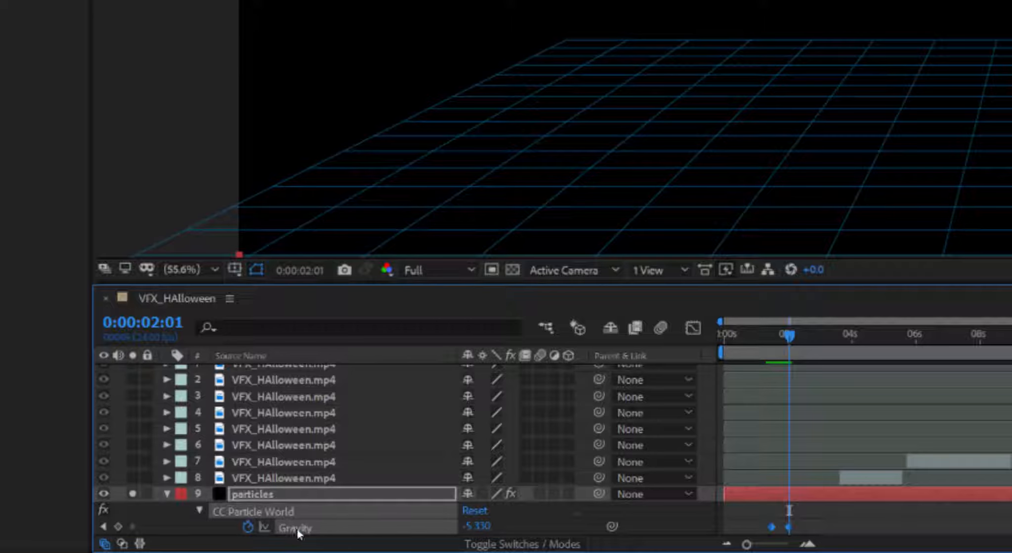
mouse_move(801, 521)
left_mouse_down()
mouse_move(755, 543)
mouse_move(752, 516)
mouse_move(804, 535)
left_mouse_up()
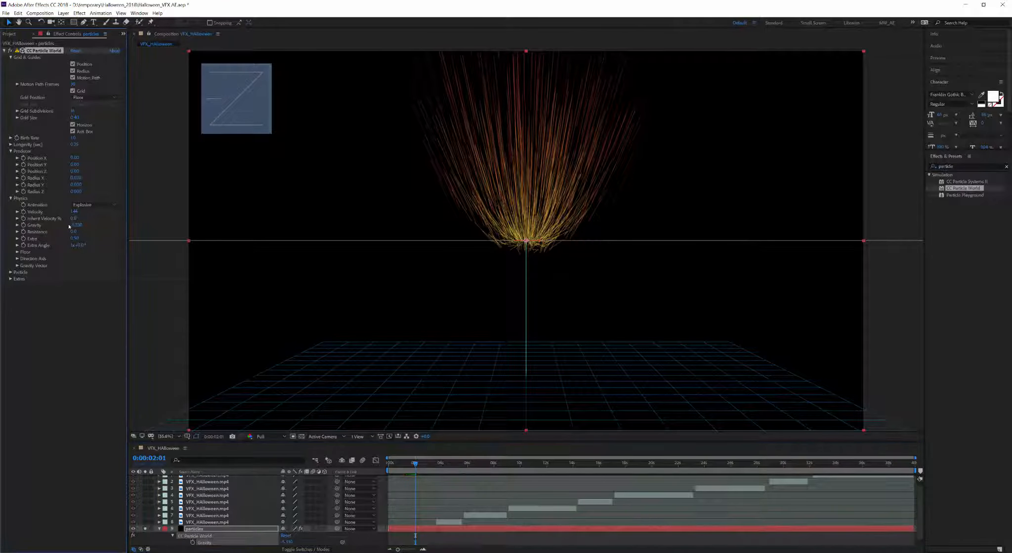
Step: Set Gravity to 0 and raise Resistance to 50.0, previewing the tighter burst
left_click(78, 225)
type("0")
key("Return")
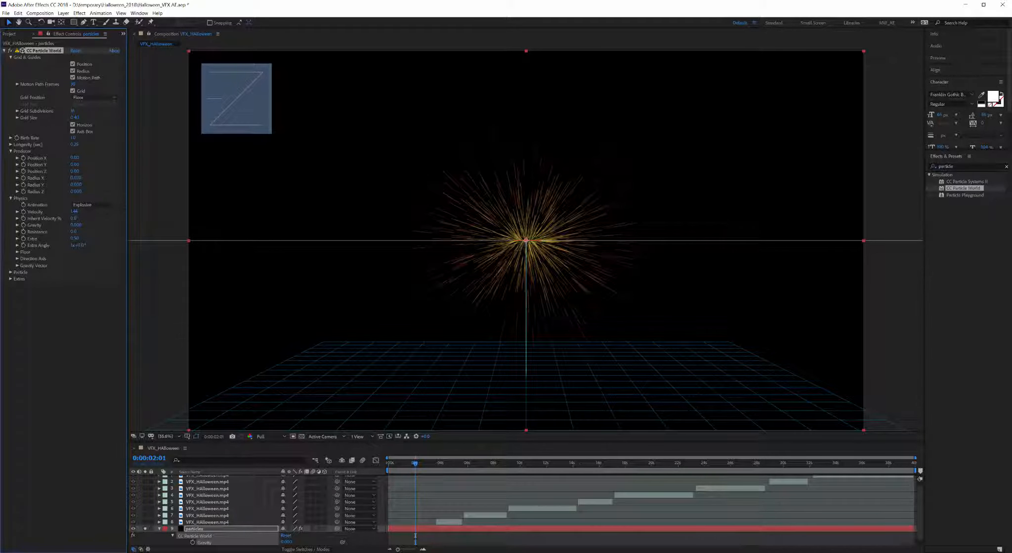
key("space")
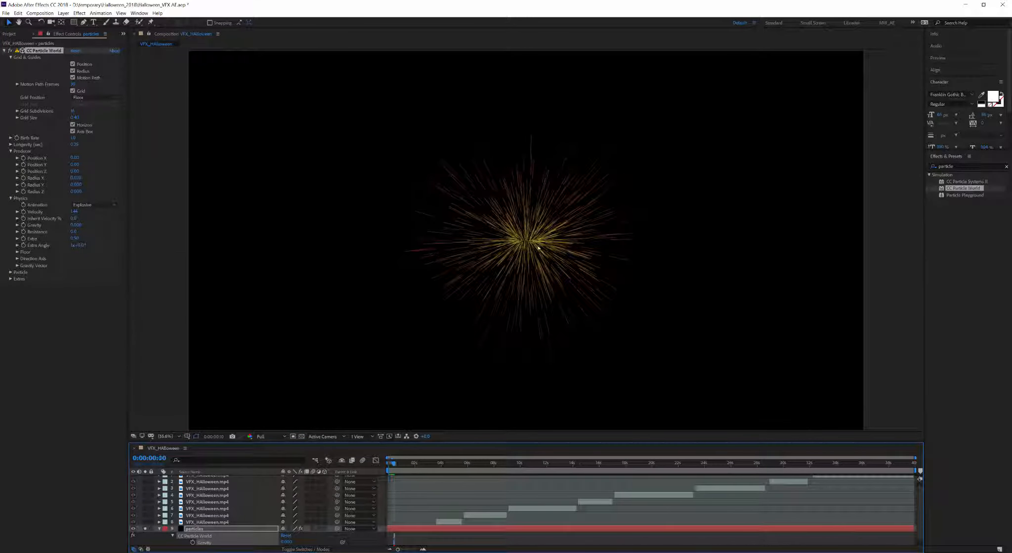
left_click_drag(73, 231, 153, 230)
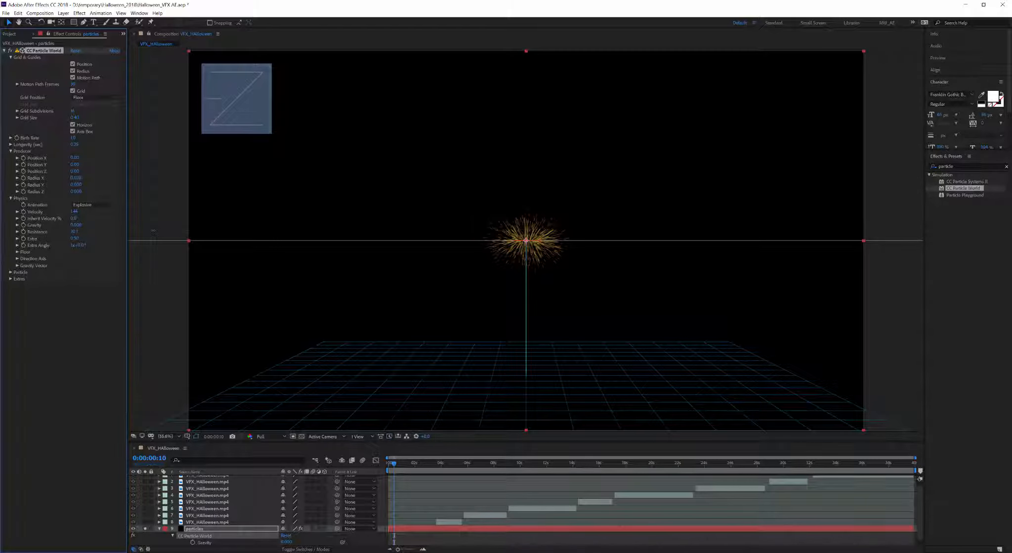
key("space")
key("space")
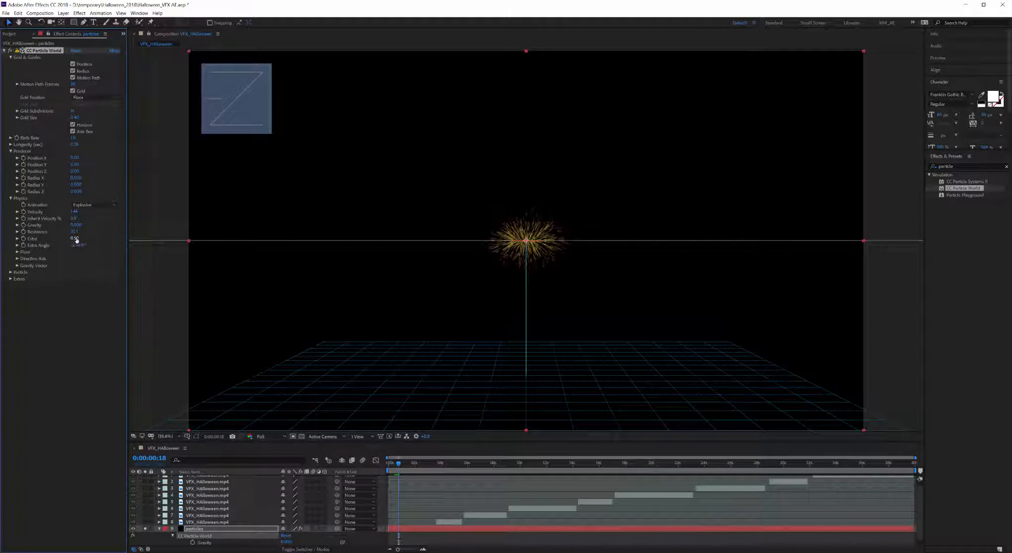
left_click_drag(75, 232, 411, 200)
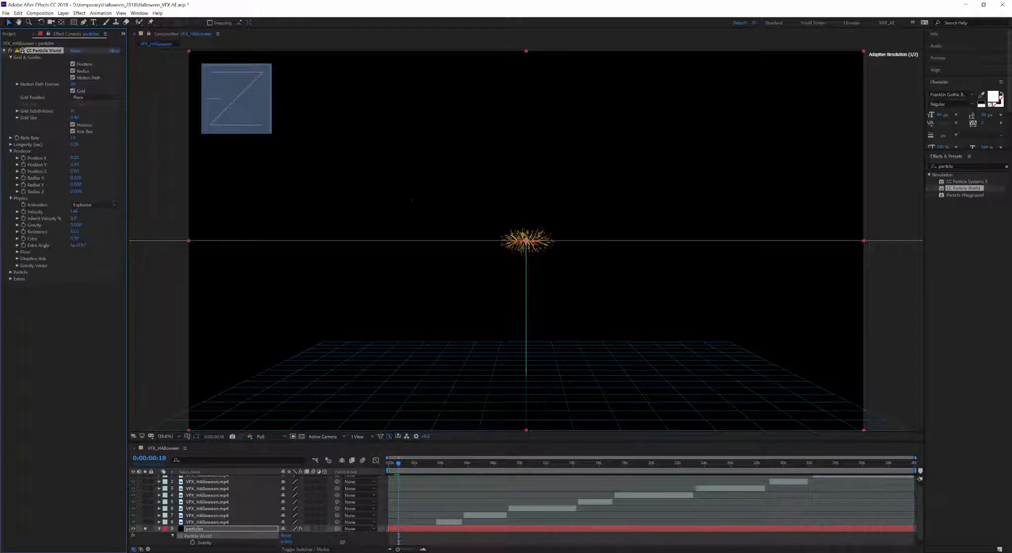
Step: Reset Resistance to 0, raise Extra to 2.09 and Extra Angle to +87.0°, and show Floor settings
key("space")
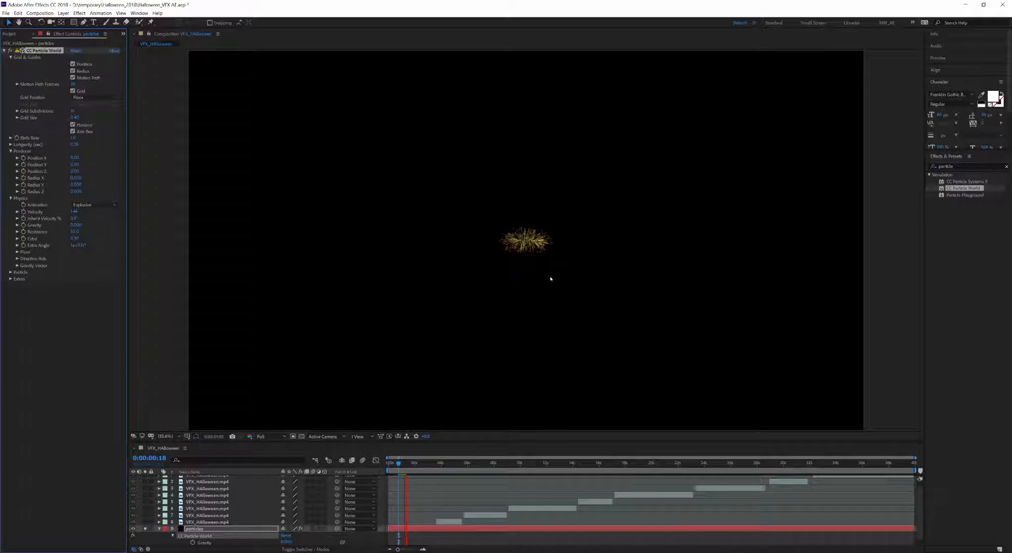
key("space")
left_click(75, 233)
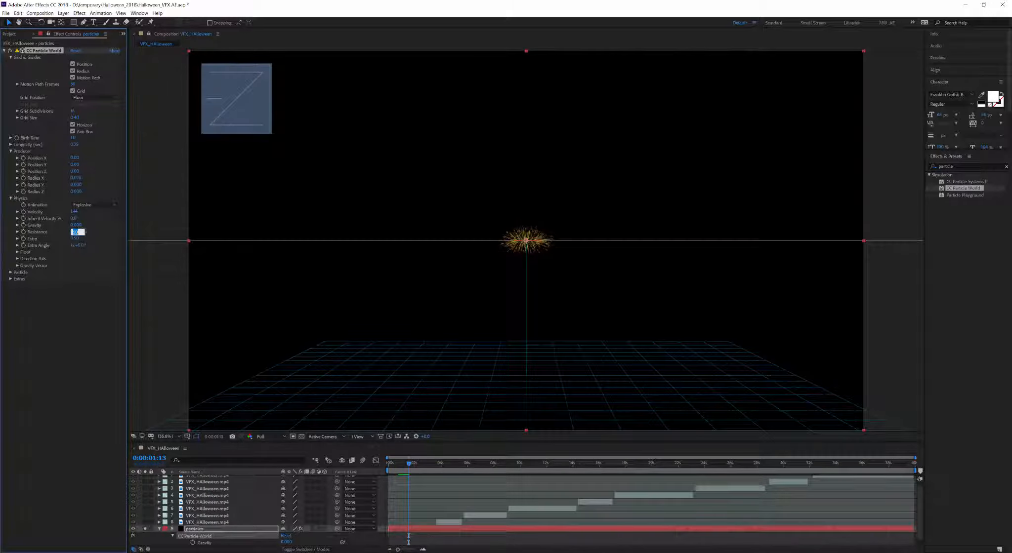
type("0")
key("Return")
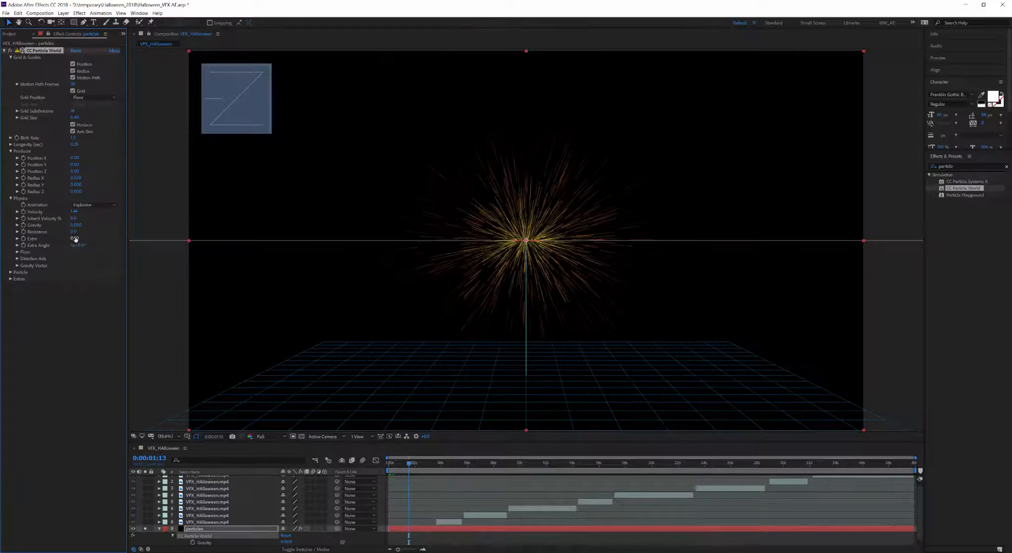
left_click_drag(182, 235, 237, 235)
left_click_drag(83, 248, 114, 246)
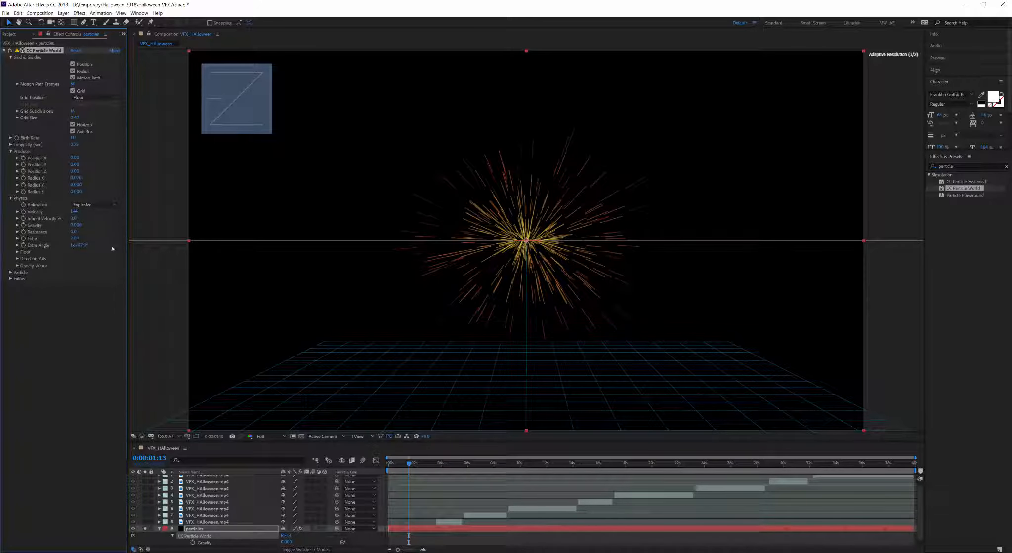
left_click(18, 253)
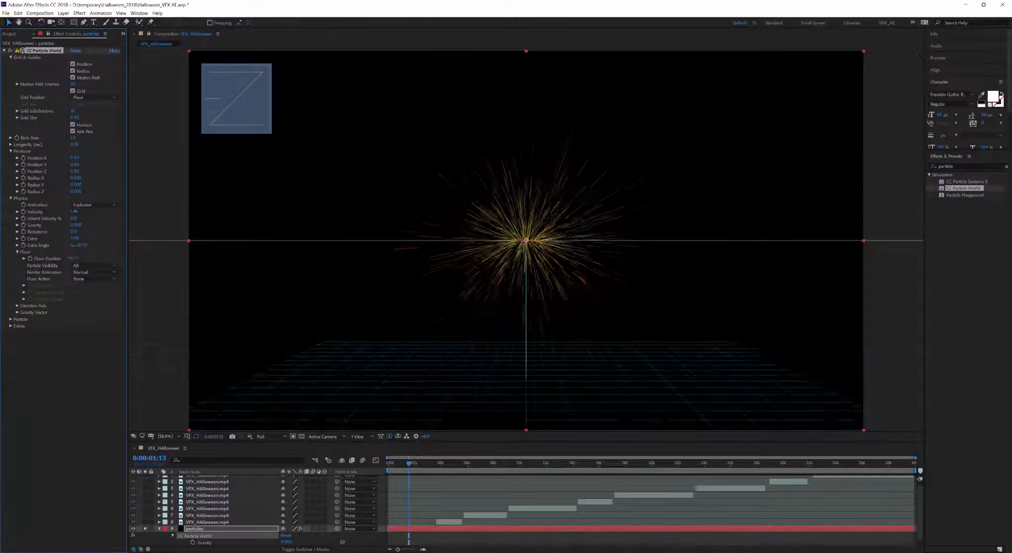
Step: Adjust Floor Position, settling at 0.04
left_click_drag(203, 191, 181, 187)
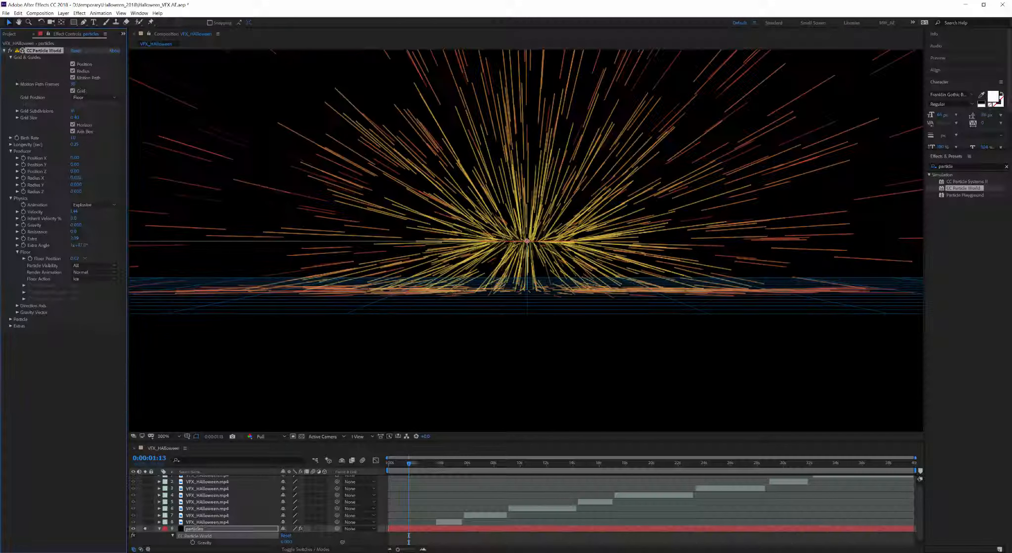
left_click_drag(172, 235, 205, 236)
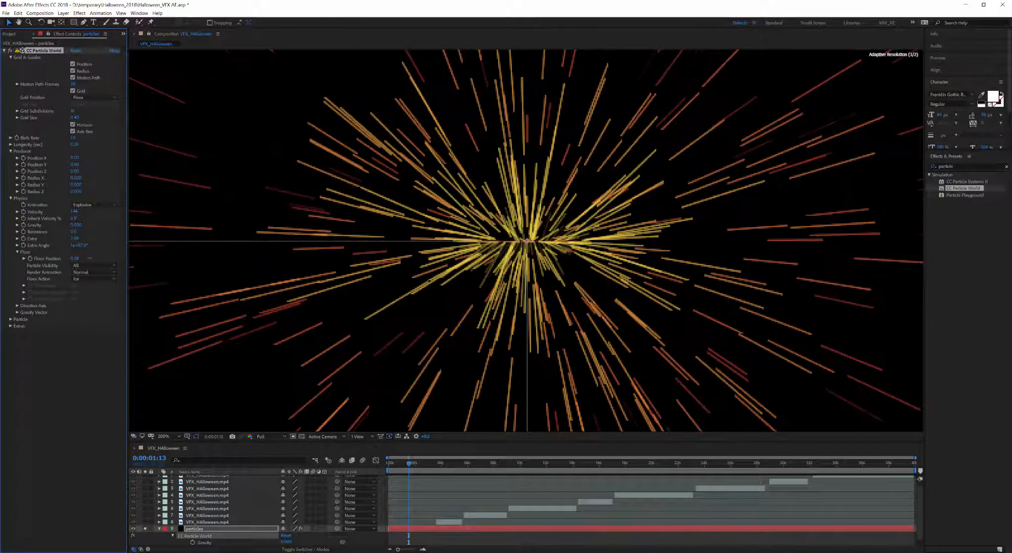
left_click_drag(90, 259, 69, 258)
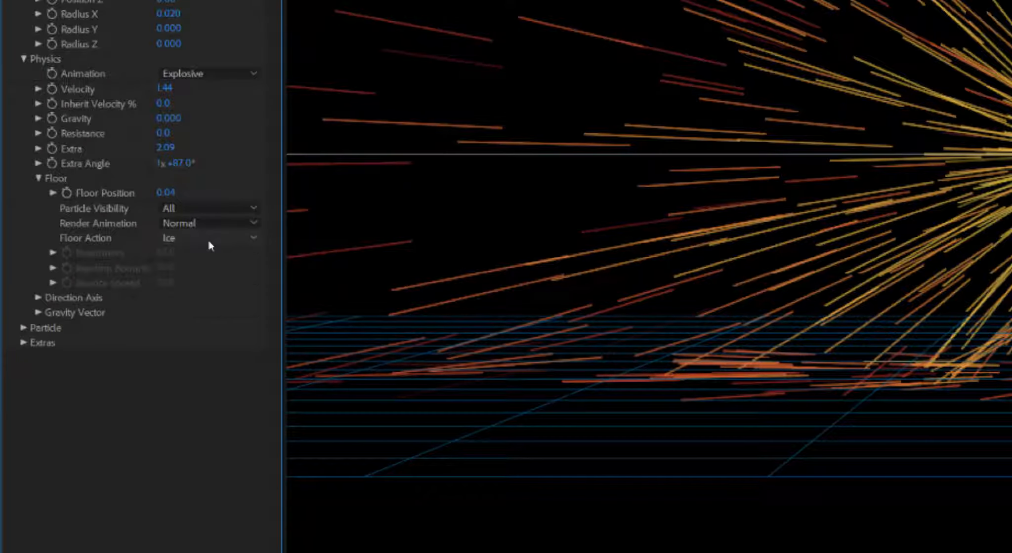
Step: Try Glue, Ice and Bounce floor actions, set None, and expand Direction Axis and Particle settings
left_click(93, 279)
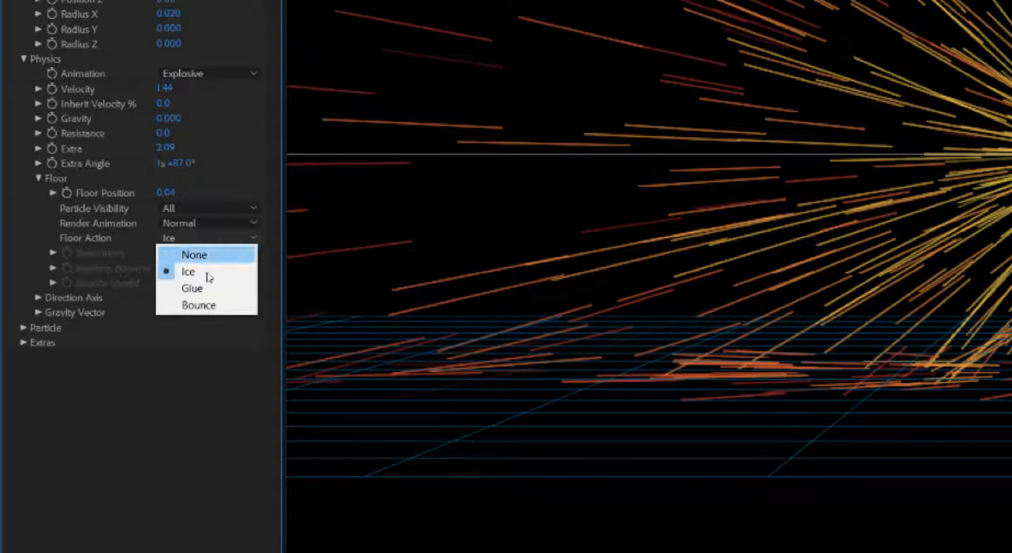
left_click(208, 289)
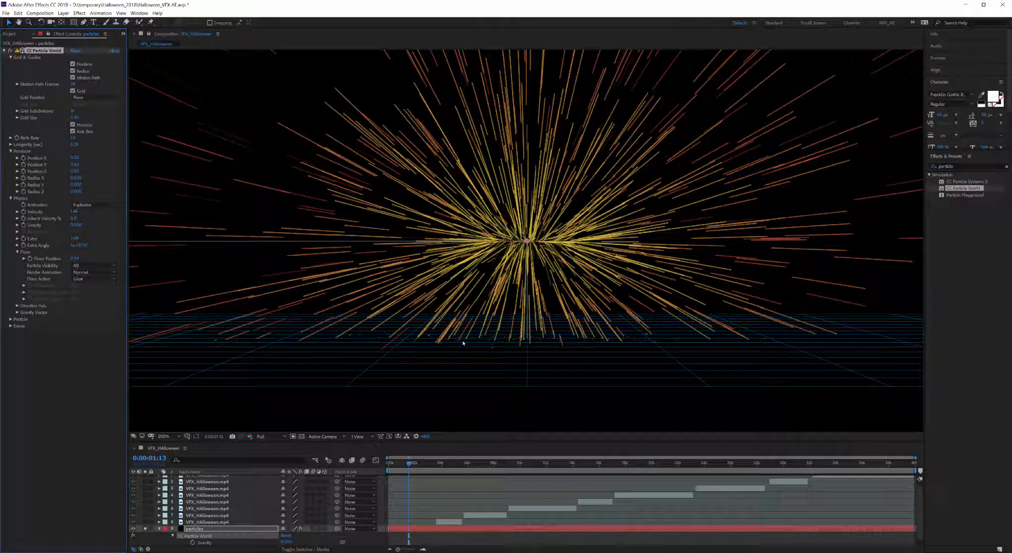
left_click(97, 279)
left_click(94, 292)
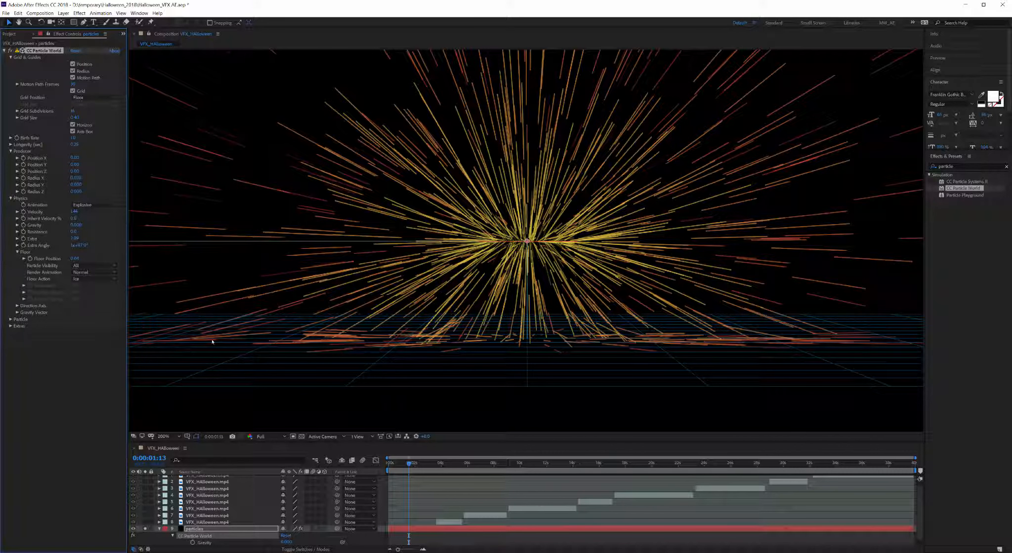
left_click(94, 279)
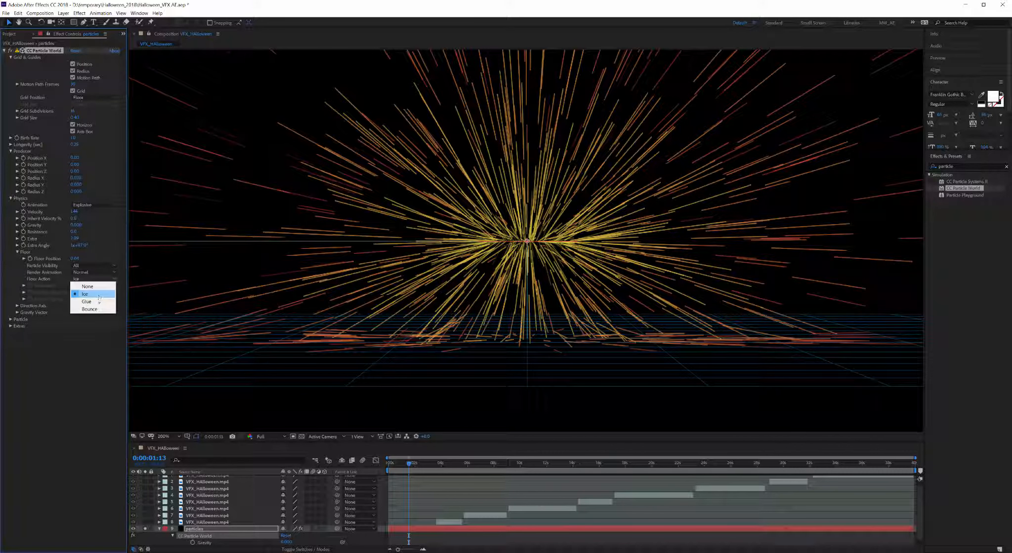
left_click(94, 299)
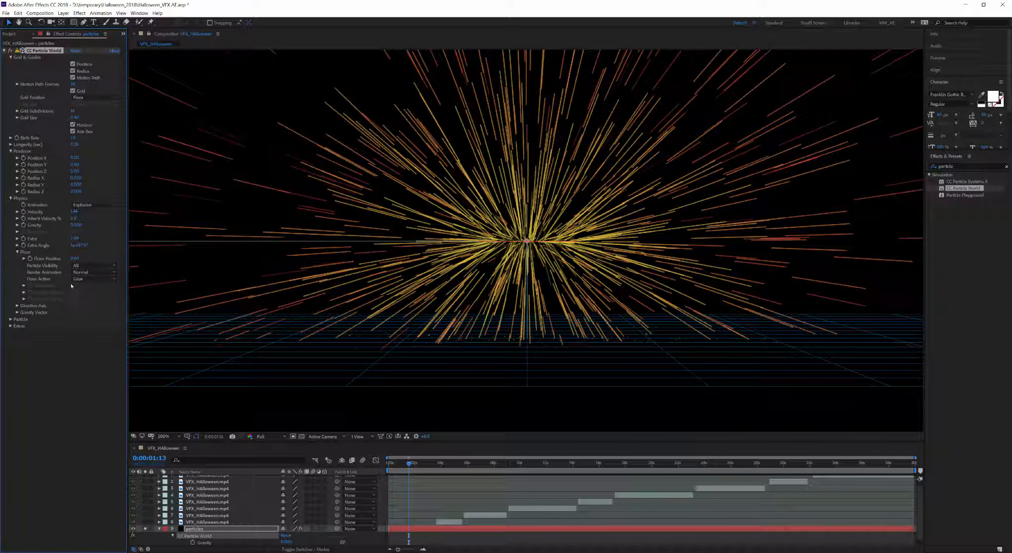
left_click(86, 280)
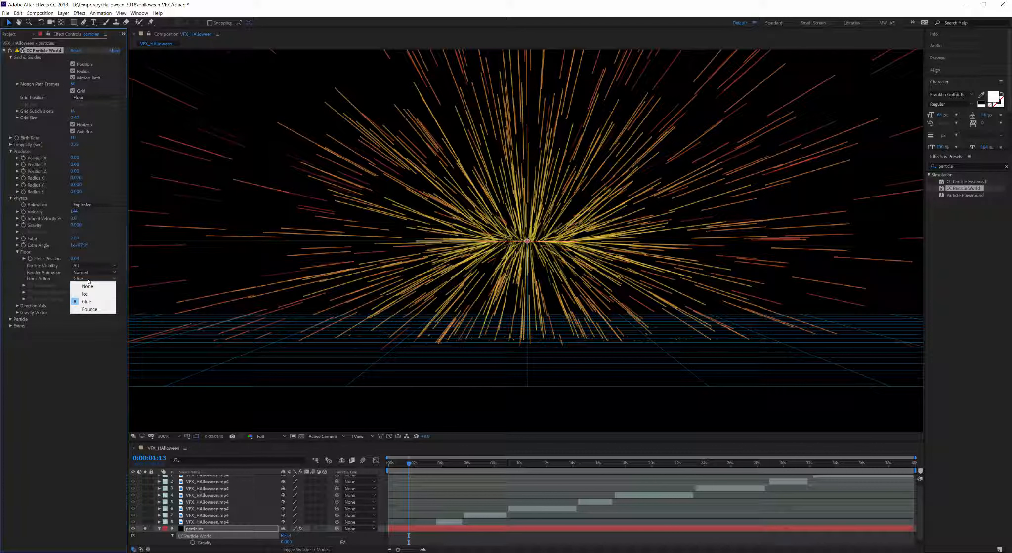
left_click(92, 310)
left_click(88, 279)
left_click(87, 284)
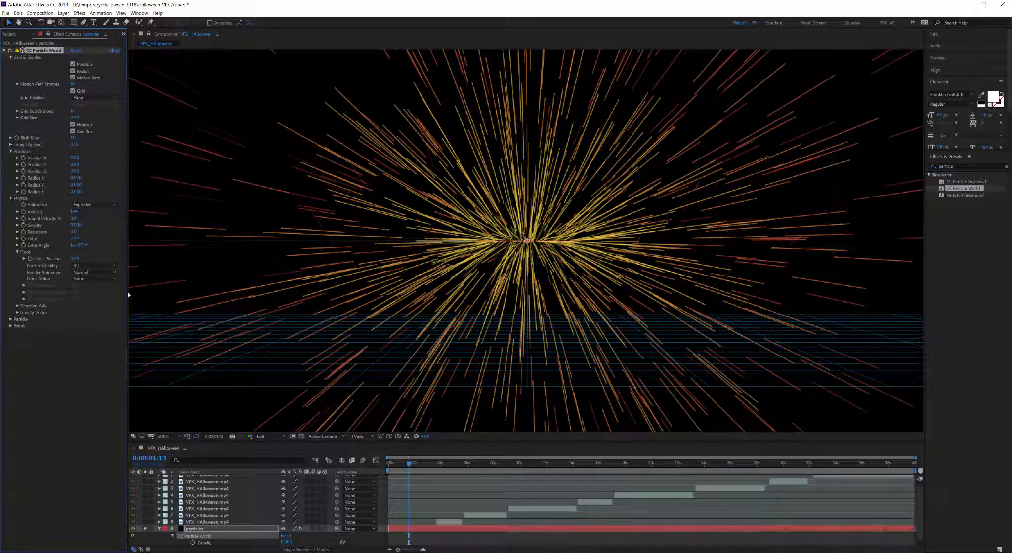
left_click(17, 306)
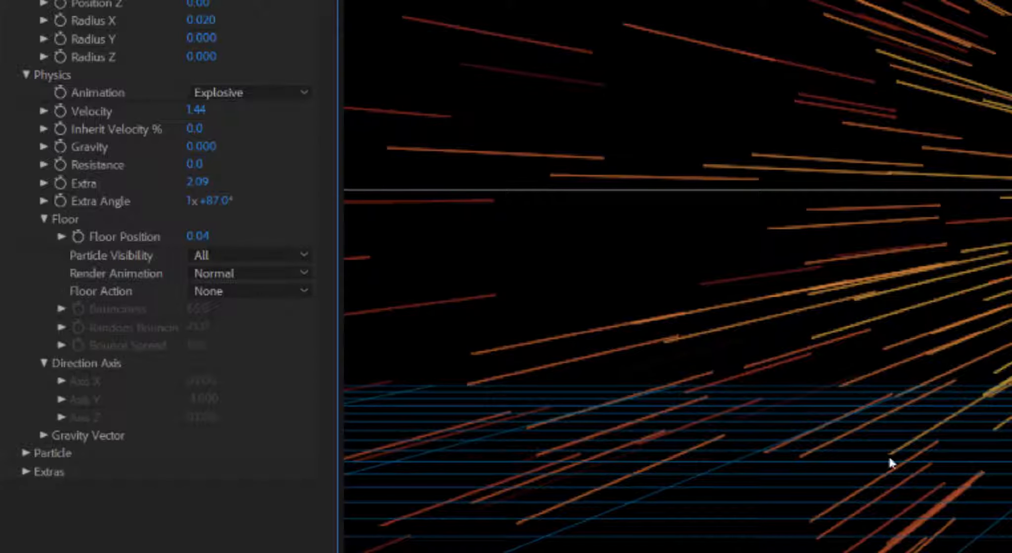
left_click(65, 450)
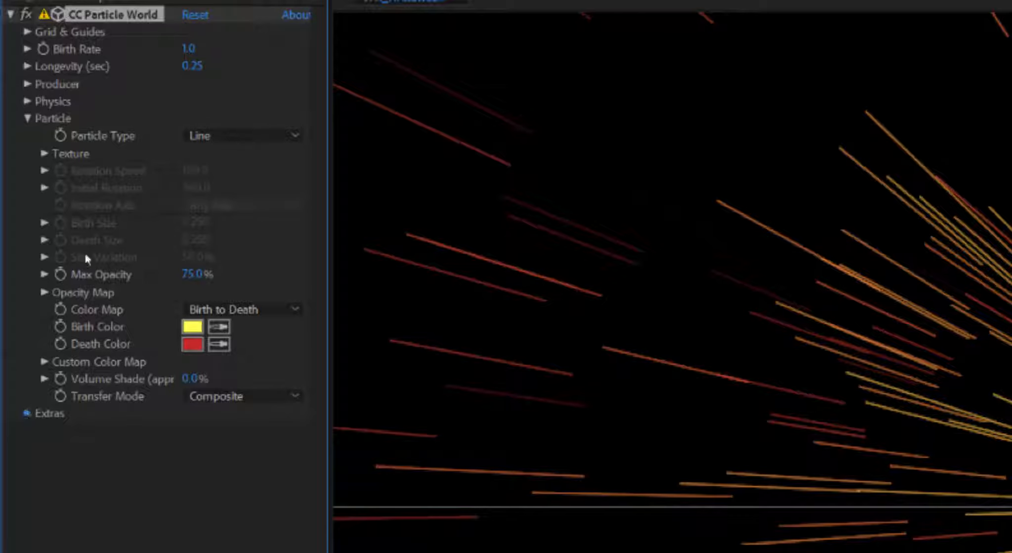
Step: Add Camera 1 using the 80mm preset through Layer > New > Camera
left_click(26, 415)
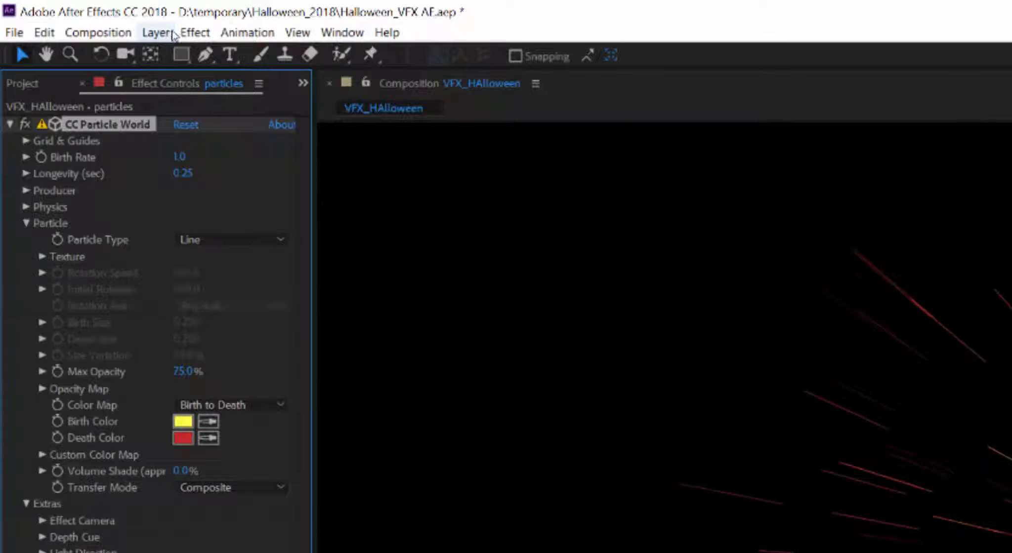
left_click(167, 38)
mouse_move(188, 53)
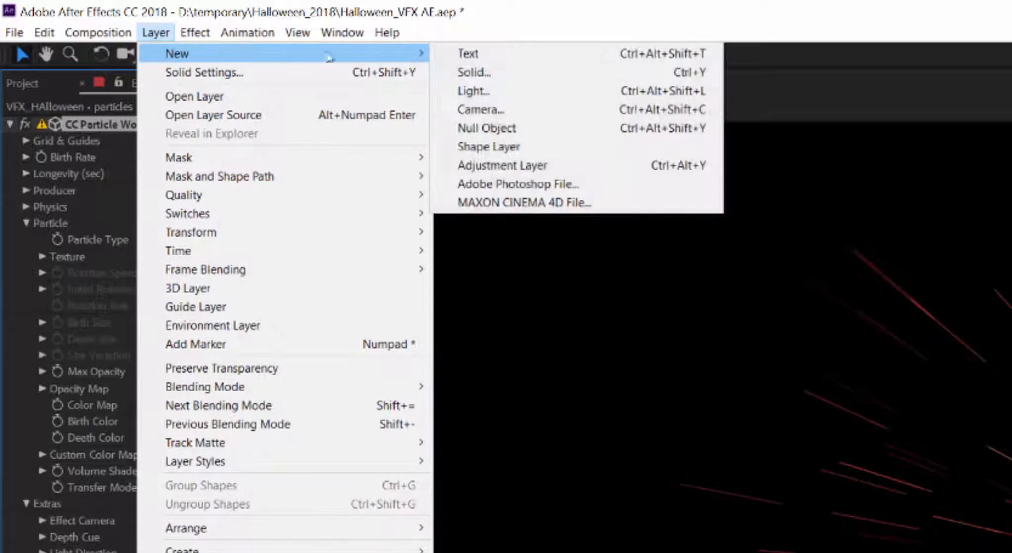
left_click(494, 109)
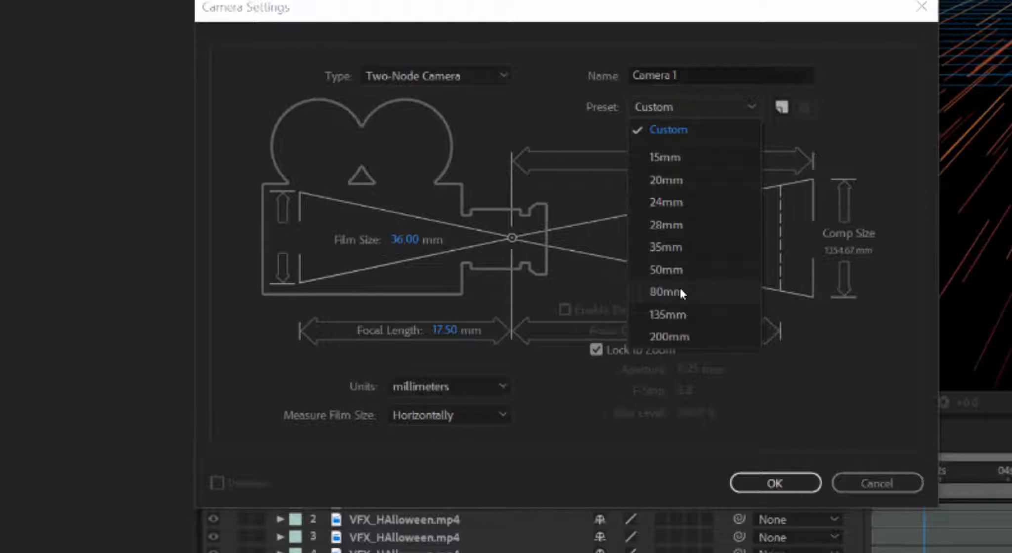
left_click(680, 290)
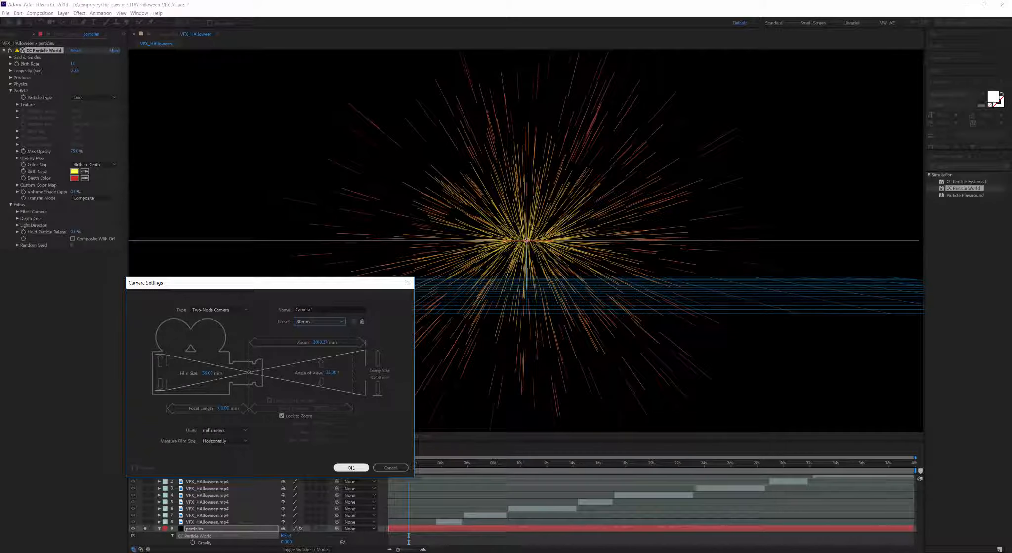
left_click(351, 468)
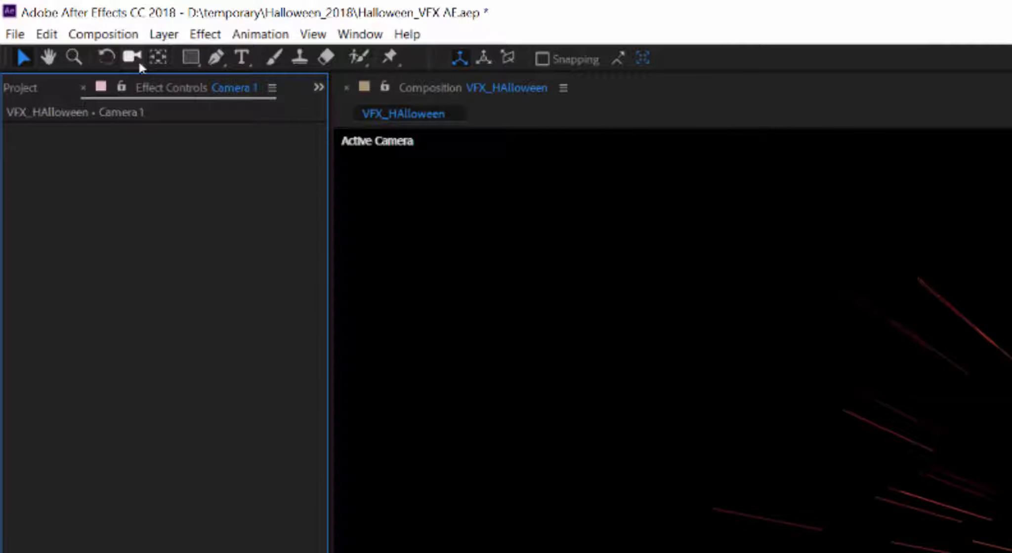
left_click(139, 63)
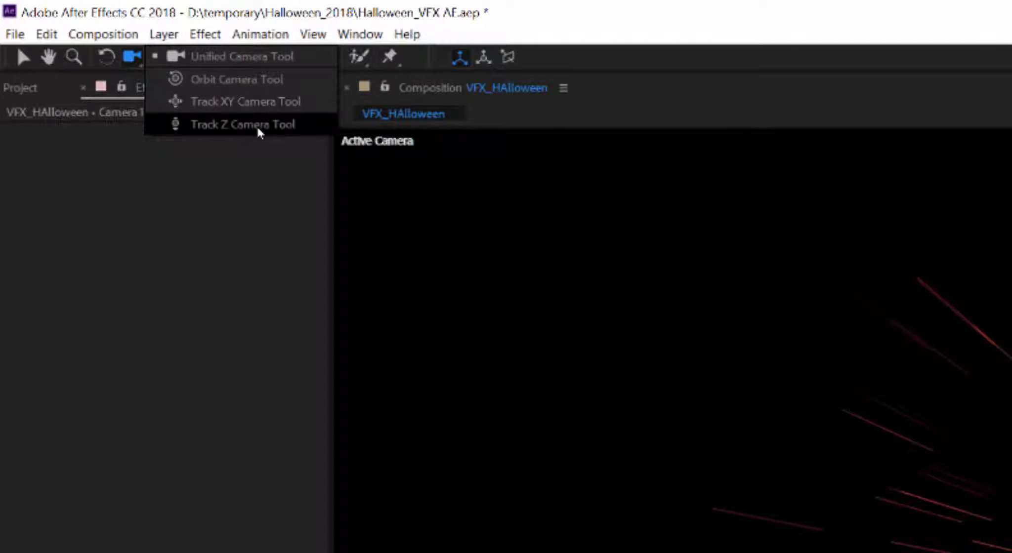
Step: Orbit the camera around the burst, then expand the particles layer's Grid & Guides and Effect Camera settings
left_click(257, 127)
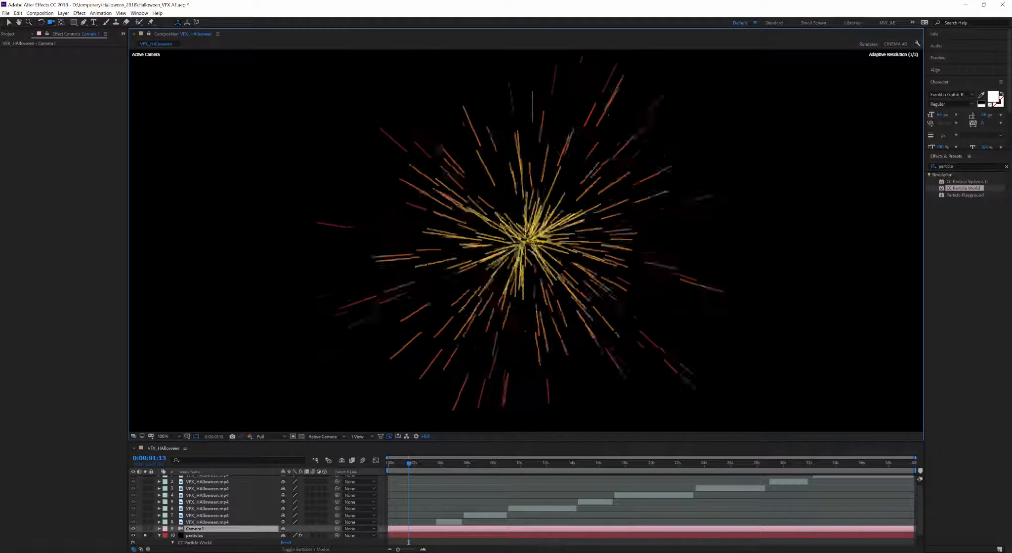
left_click_drag(547, 285, 521, 215)
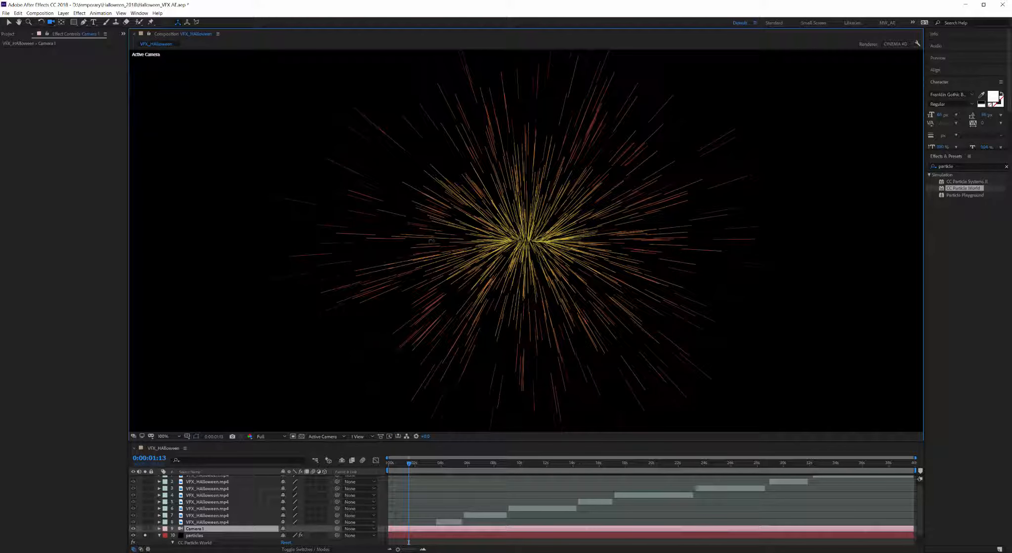
left_click(194, 536)
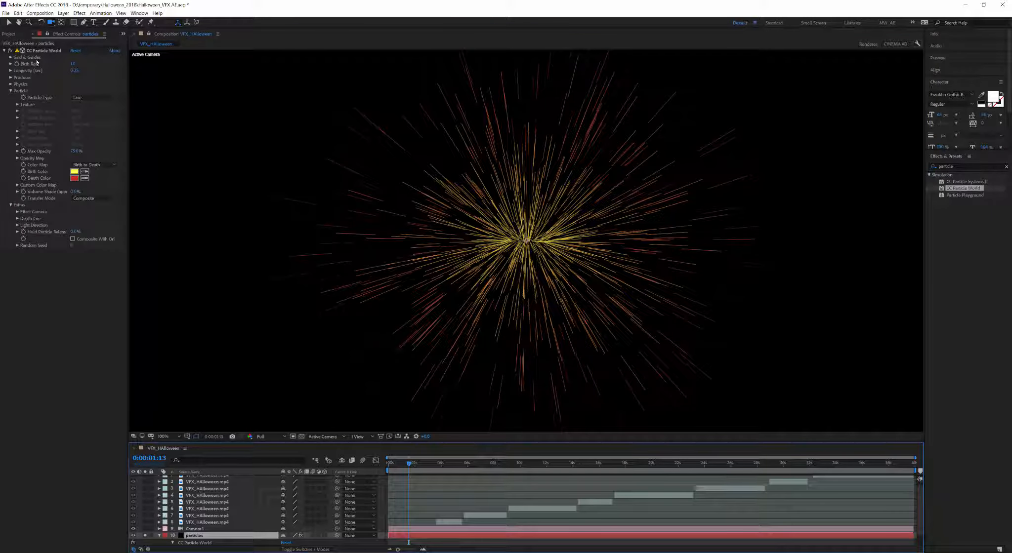
left_click(11, 57)
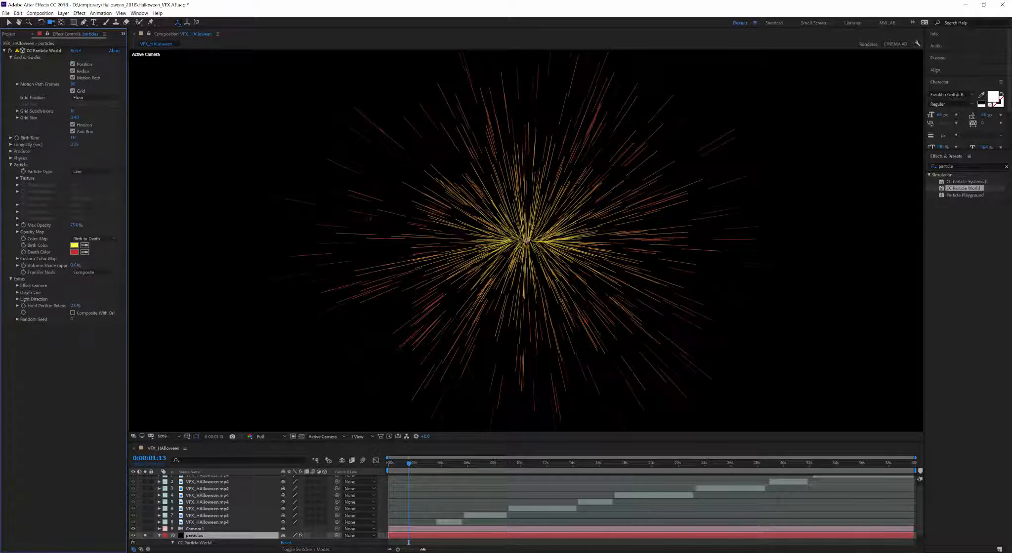
scroll(369, 219, "down", 1)
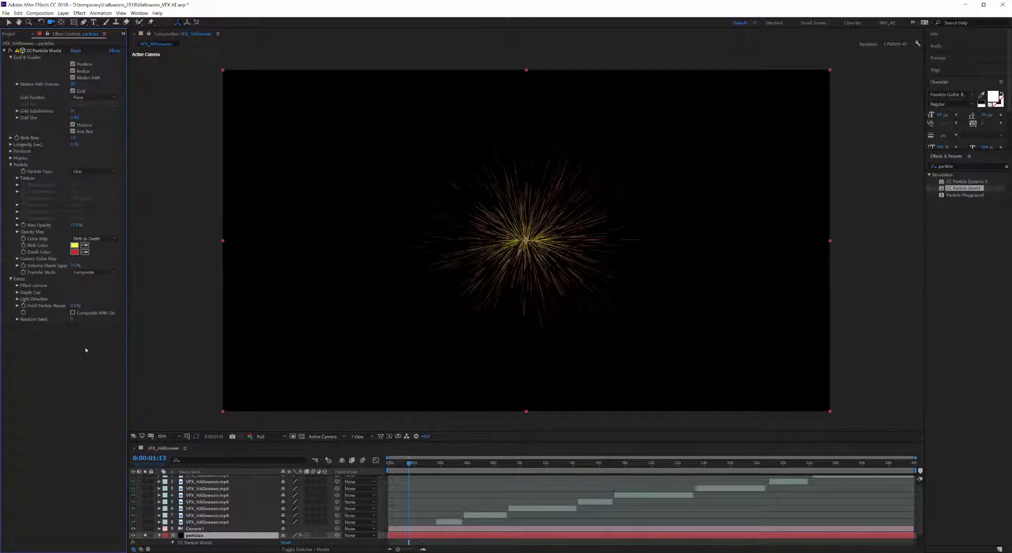
left_click(17, 286)
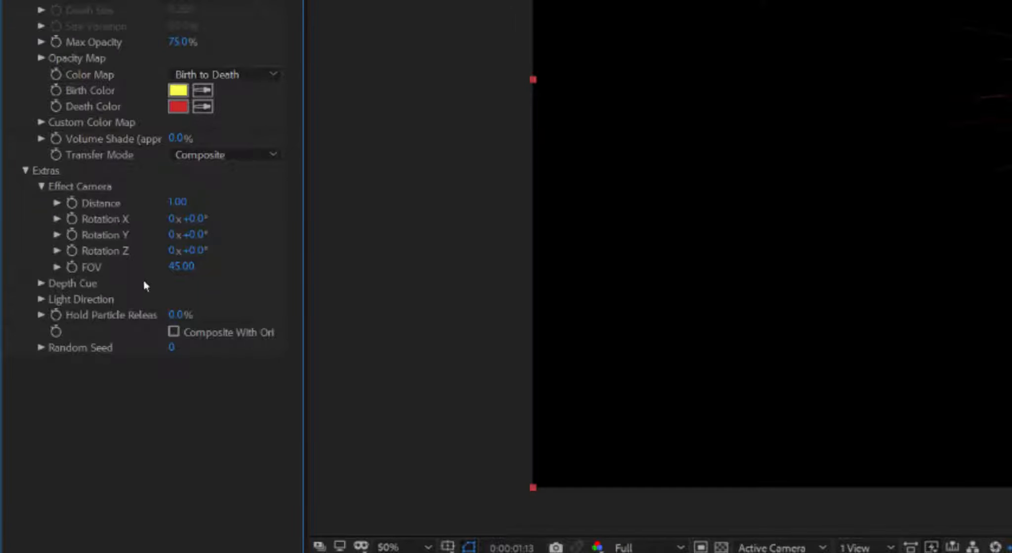
Step: Try the Fade and Fog depth cue types, then set Depth Cue back to None
left_click(41, 283)
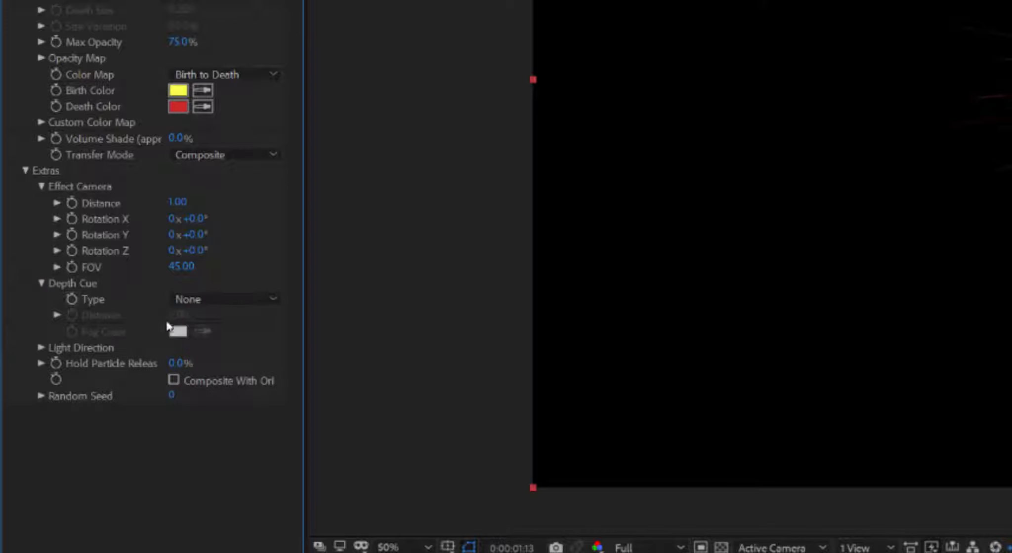
left_click(216, 304)
left_click(207, 336)
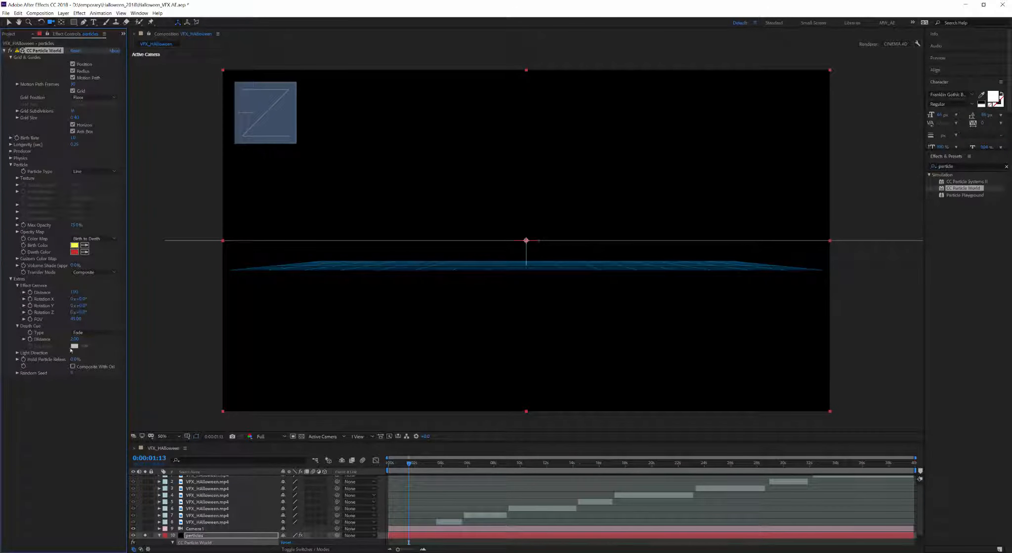
left_click(92, 332)
left_click(91, 356)
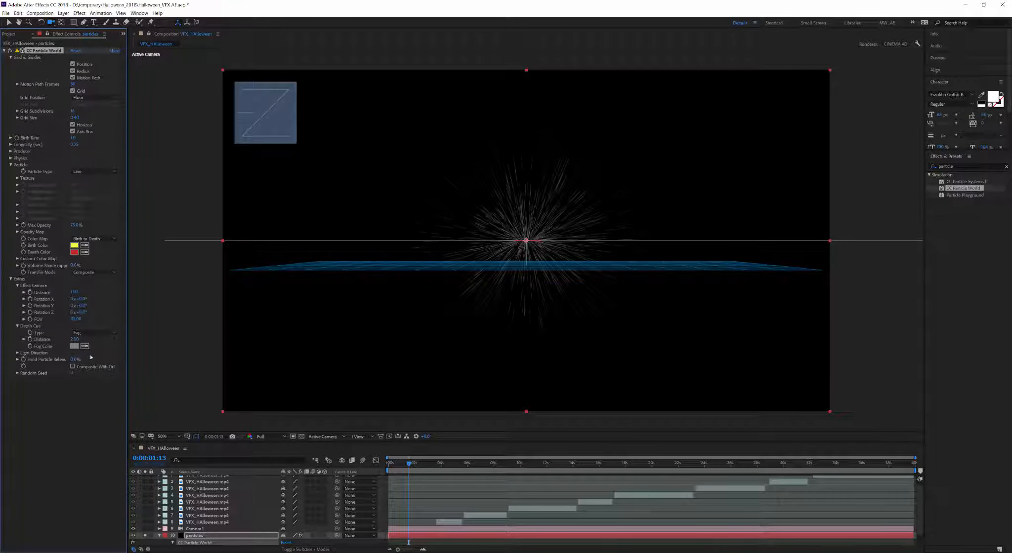
left_click(94, 334)
left_click(91, 338)
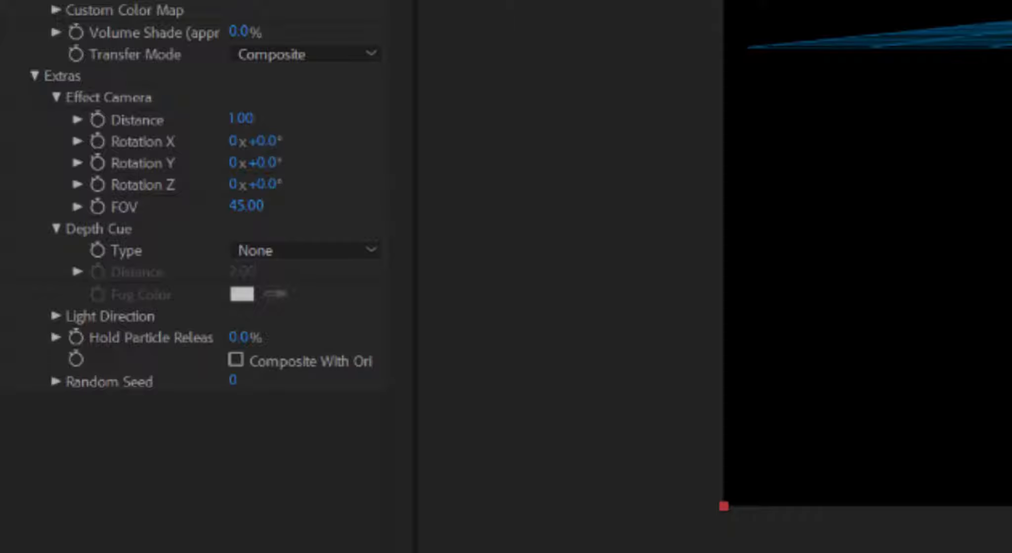
Step: Restore the deleted particles layer, then keyframe Hold Particle Release and raise it to 54%
key("Delete")
key("ctrl+z")
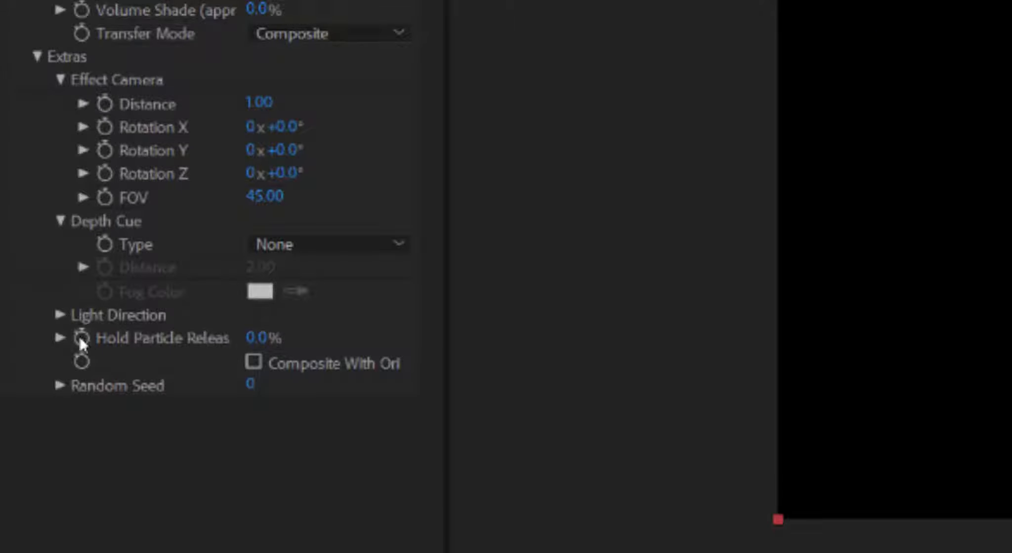
left_click(80, 336)
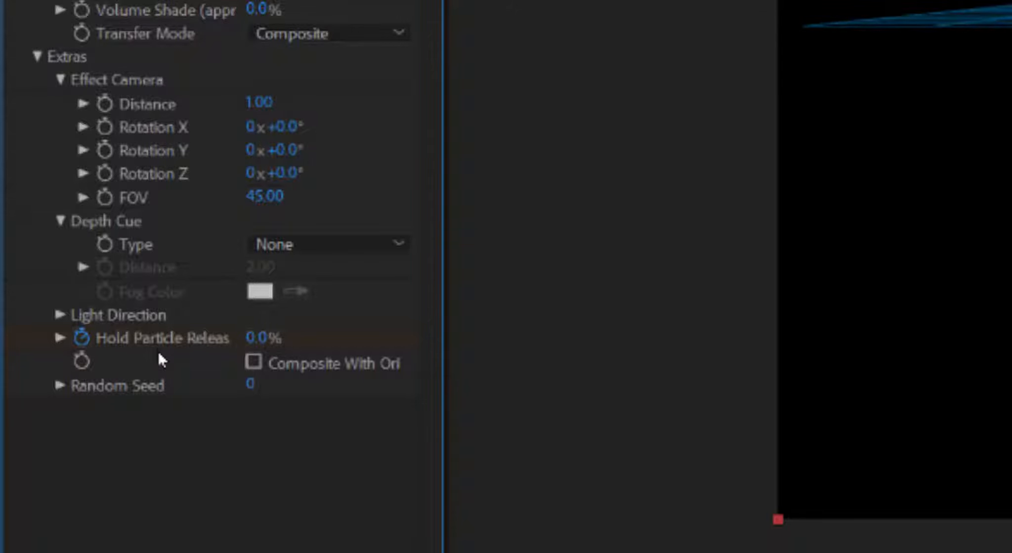
left_click_drag(265, 341, 1011, 224)
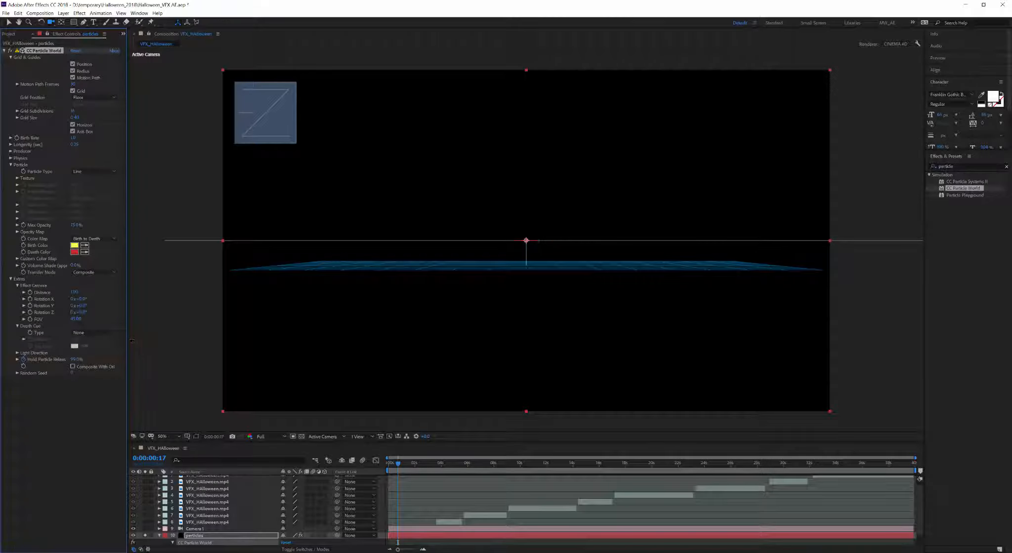
Step: Set Hold Particle Release to 99%, step back one frame, and reveal its keyframes
left_click(76, 359)
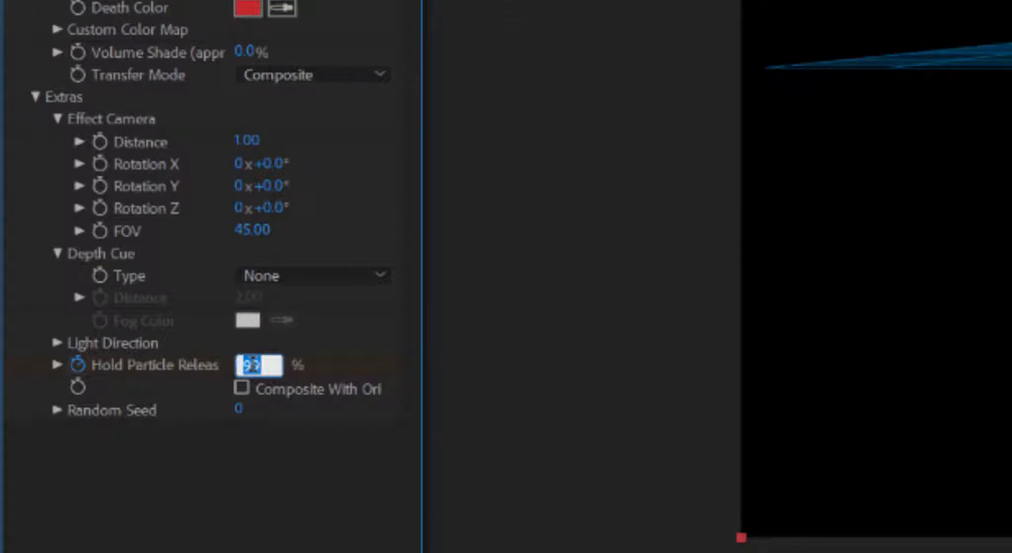
key("Return")
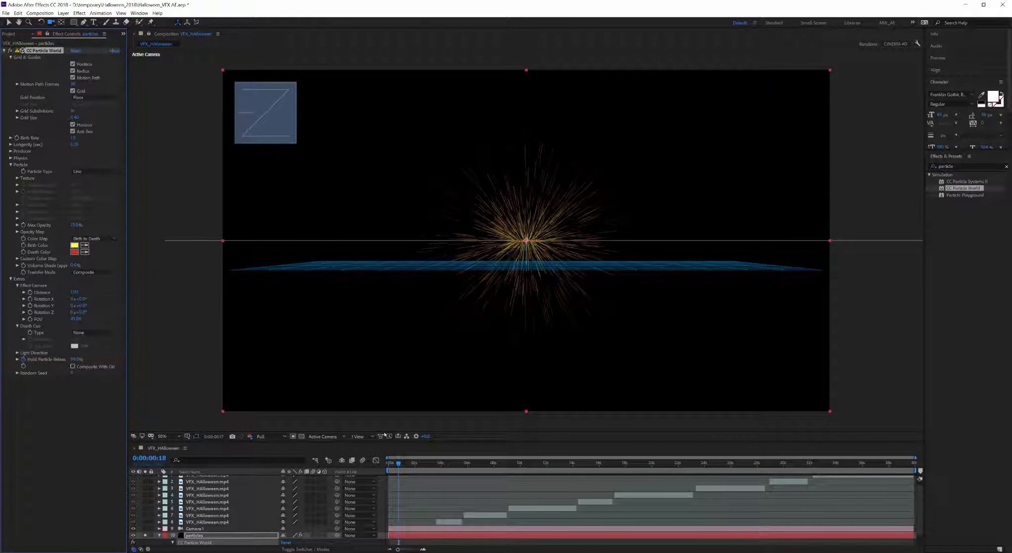
key("Page_Up")
key("u")
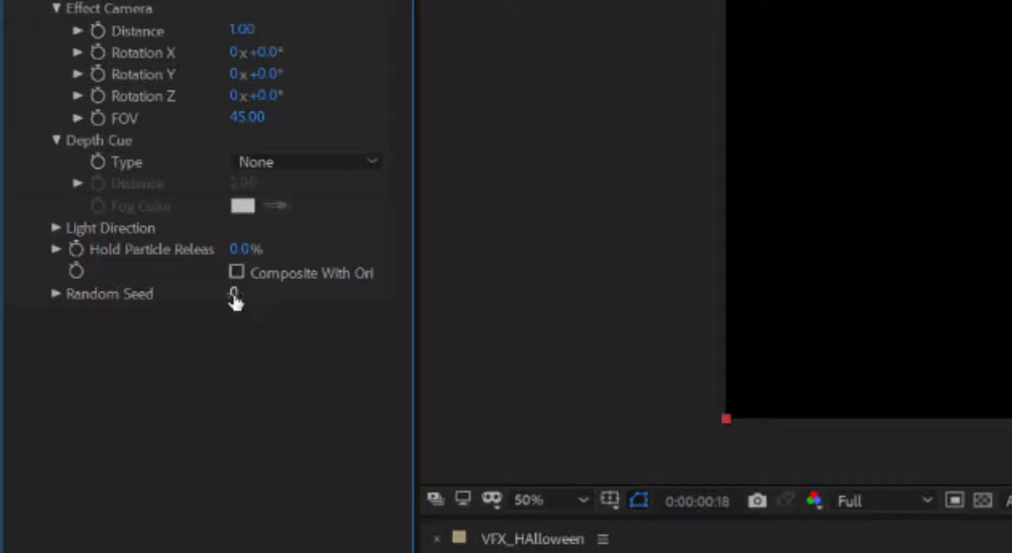
Step: Set the Random Seed to 1490 and zoom the viewer back in
left_click_drag(71, 373, 133, 370)
left_click_drag(243, 292, 257, 292)
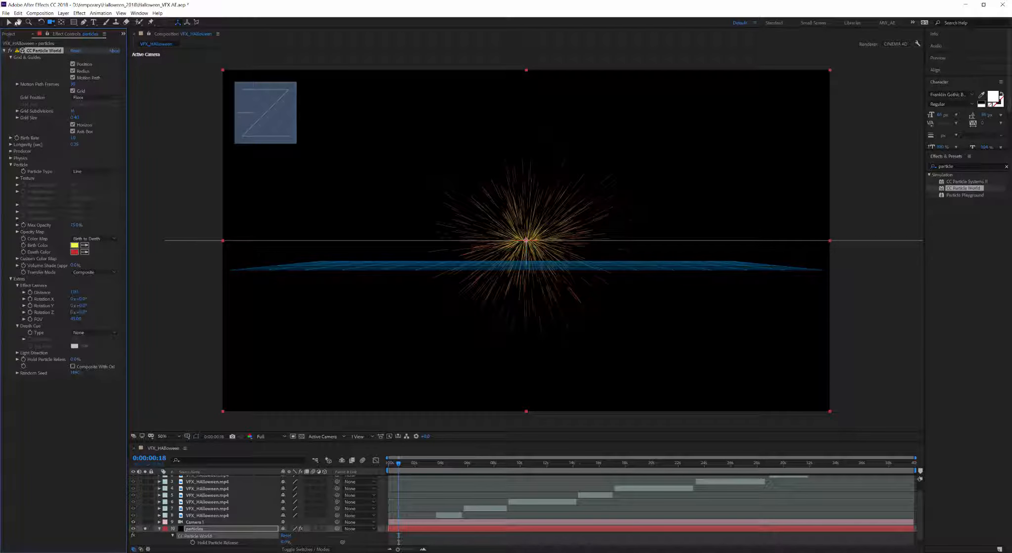
key("v")
scroll(528, 234, "up", 2)
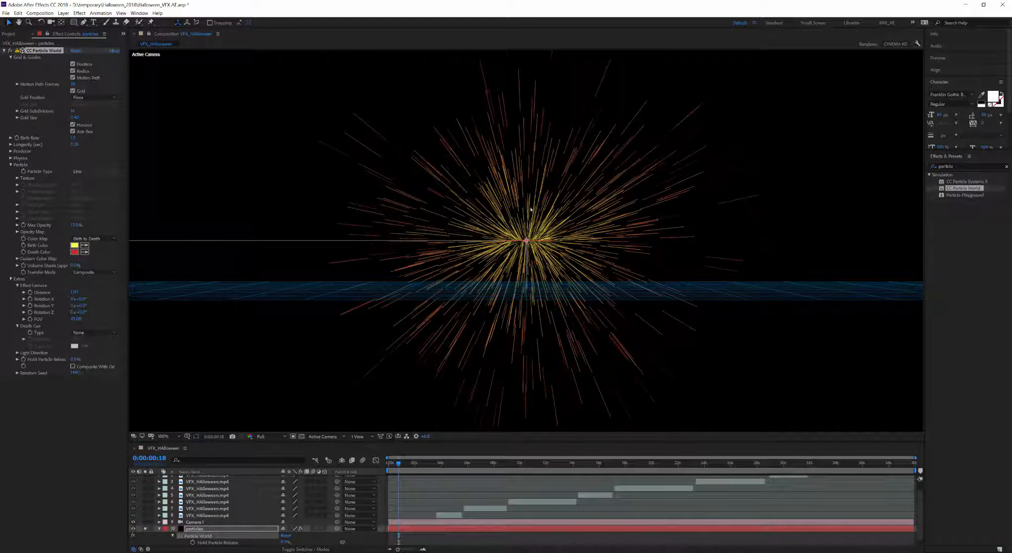
Step: Compare Star, Shaded Sphere and Motion Polygon particle types, then settle on Faded Sphere
left_click(94, 171)
left_click(92, 184)
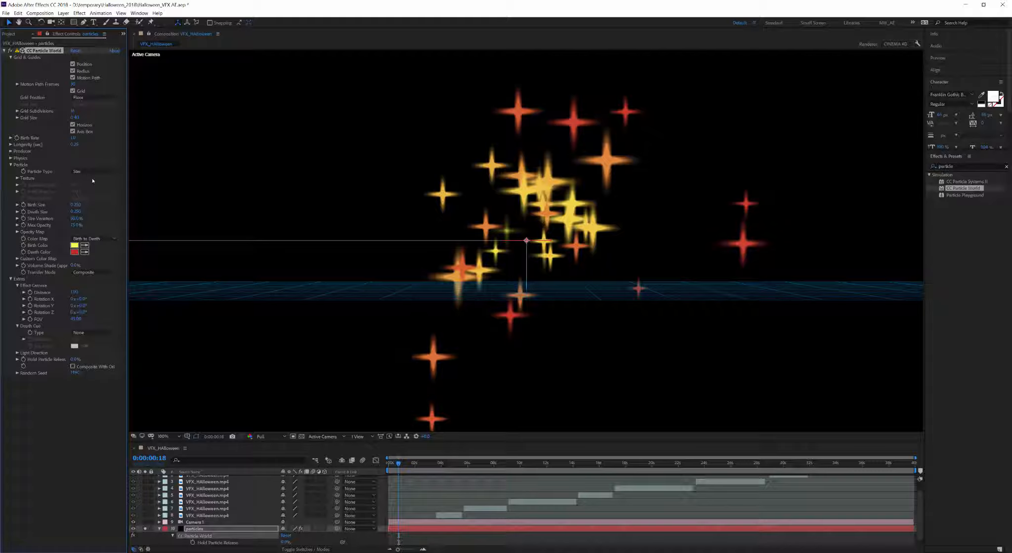
left_click(94, 171)
left_click(94, 184)
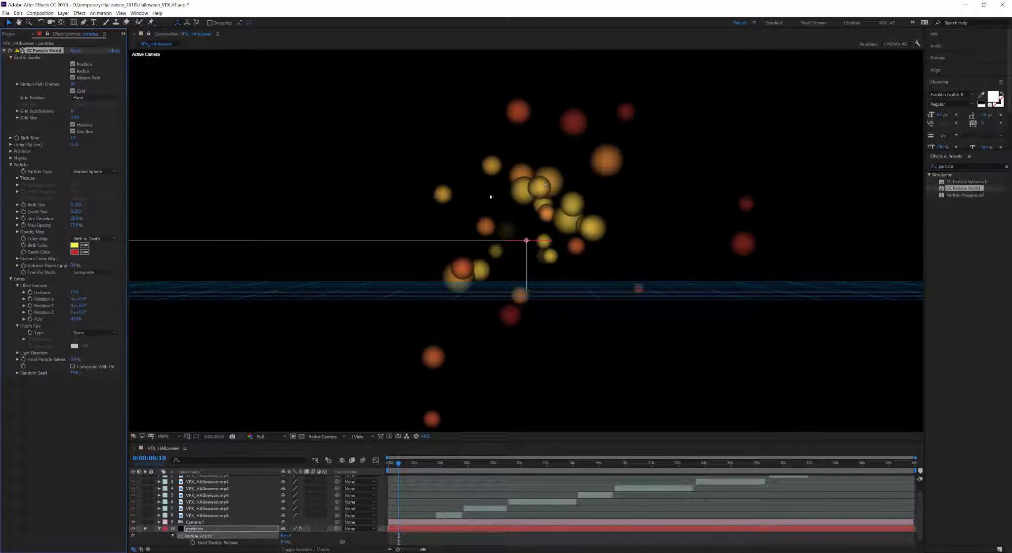
left_click(85, 173)
left_click(86, 204)
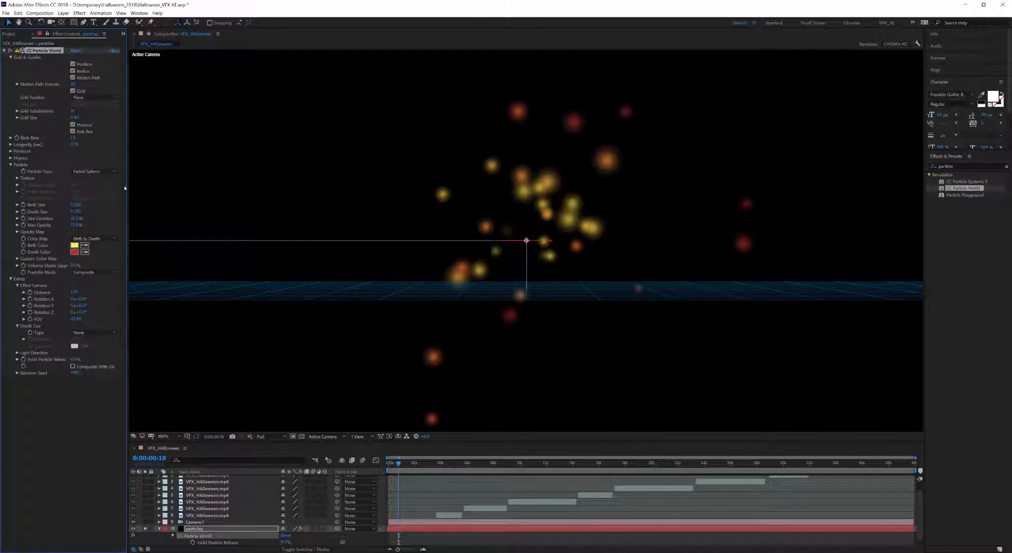
left_click(94, 171)
left_click(98, 228)
left_click(94, 171)
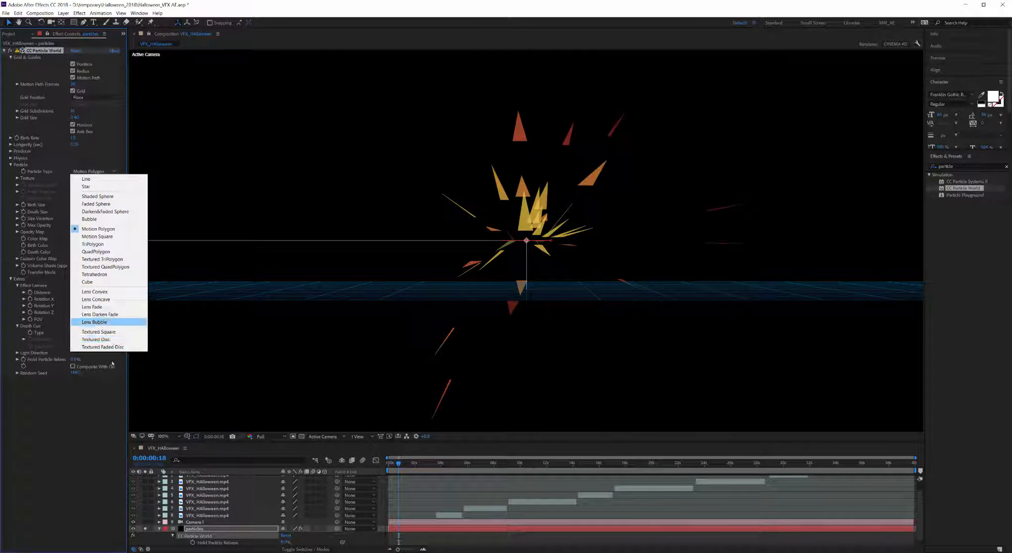
left_click(95, 204)
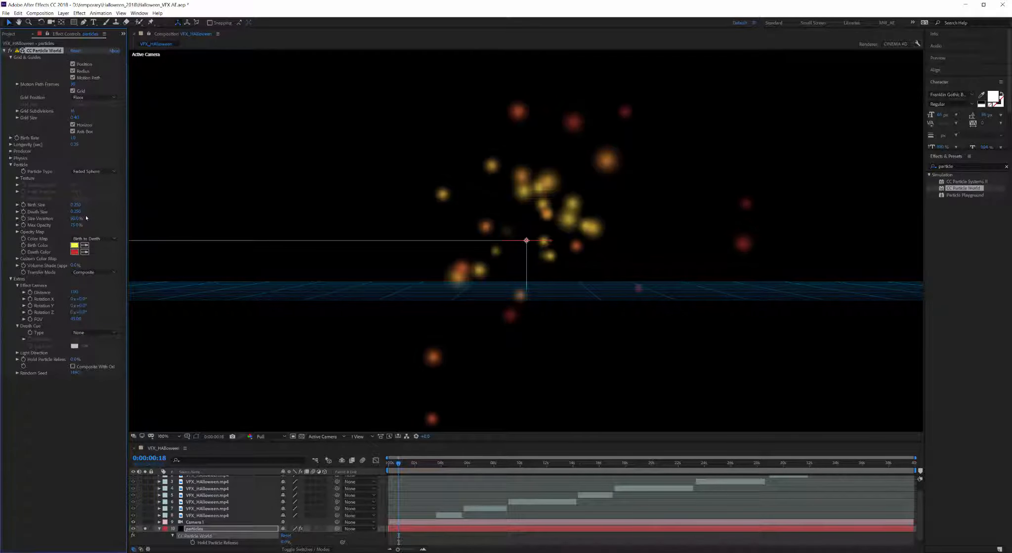
Step: Move the playhead to frame 14 and expand the Physics settings
left_click(391, 467)
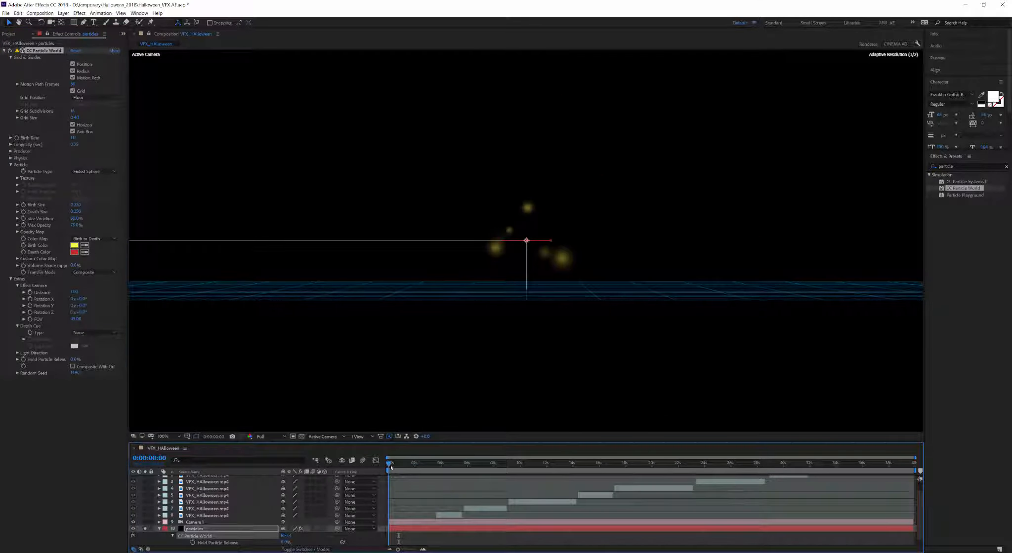
left_click_drag(391, 467, 396, 467)
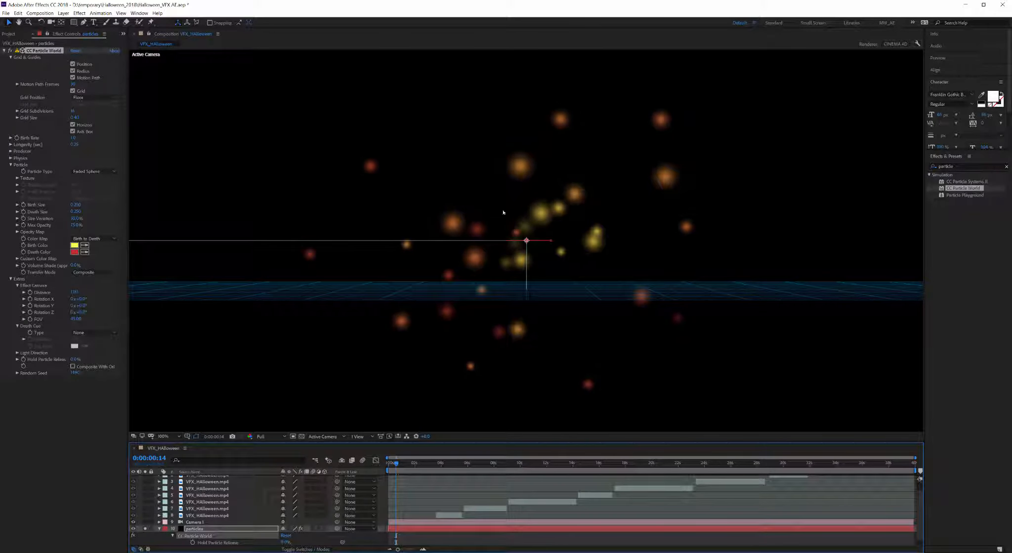
left_click(19, 158)
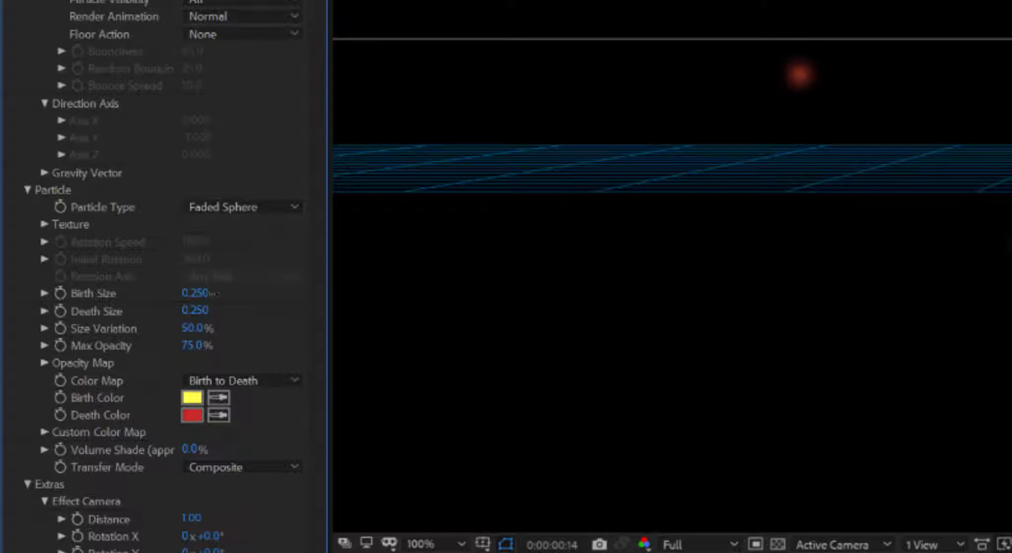
Step: Test Birth and Death Size values, hide Camera 1, and set Size Variation to 0%
left_click_drag(196, 295, 195, 312)
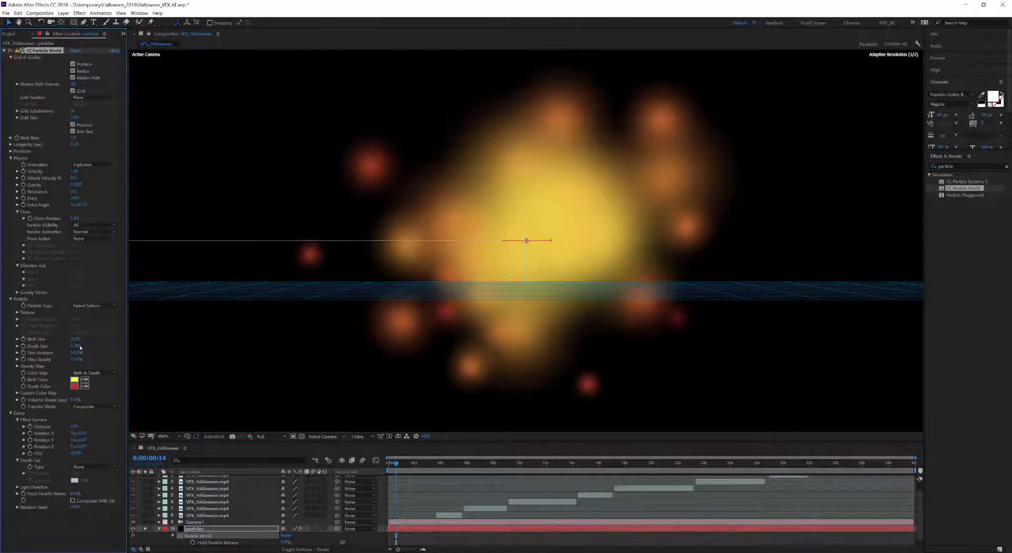
left_click_drag(75, 347, 68, 351)
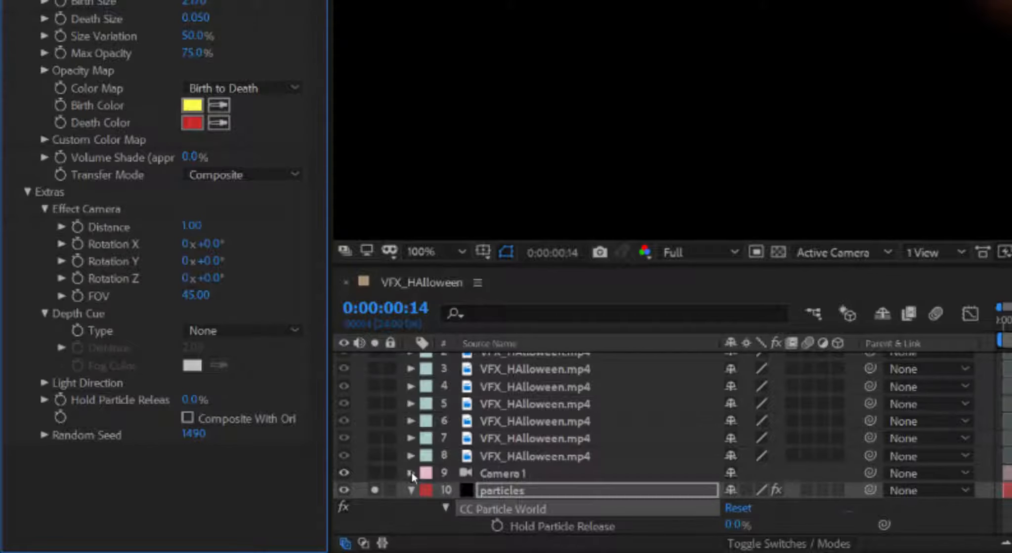
left_click(344, 473)
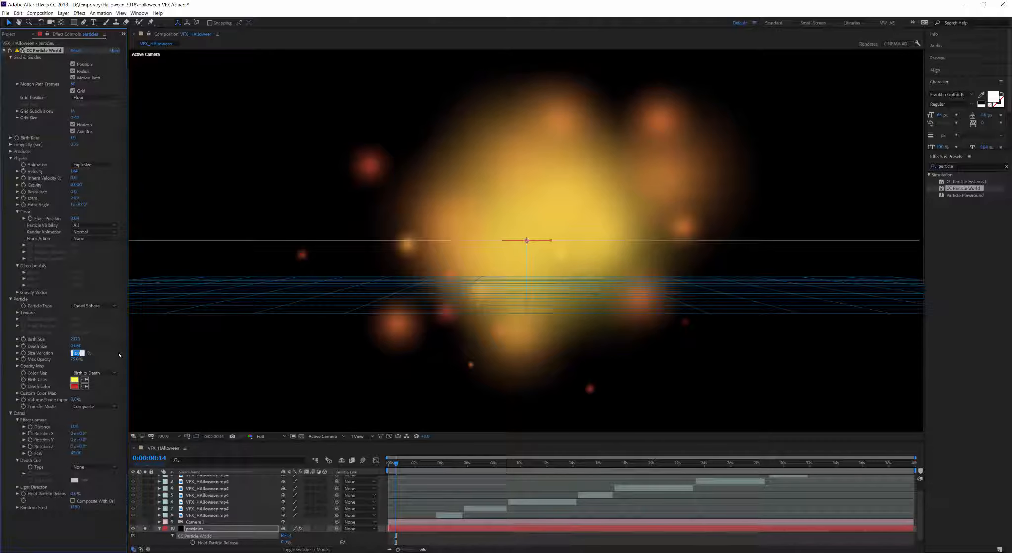
type("00")
key("Return")
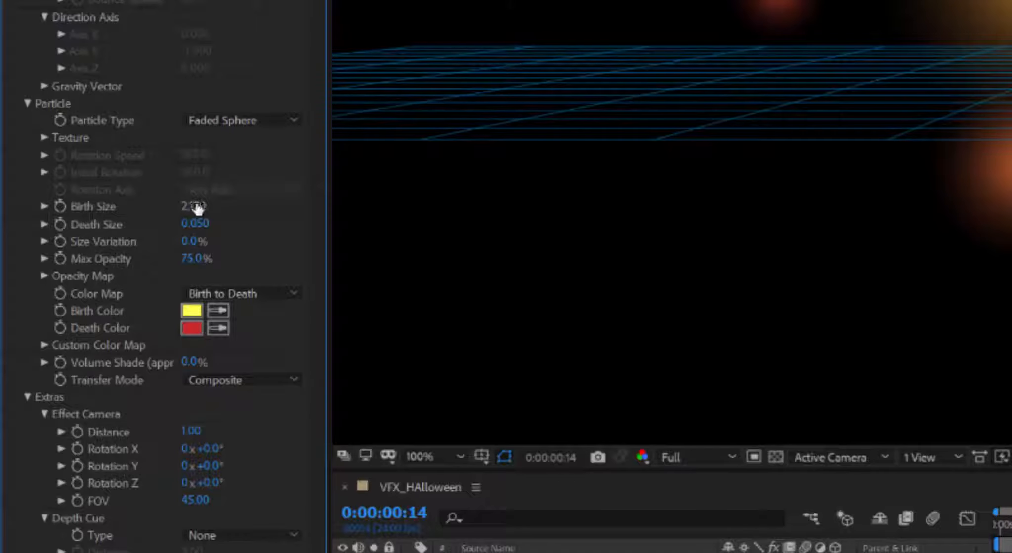
Step: Set both Birth Size and Death Size of the particles to 0.500
left_click(78, 338)
type(".5")
key("Tab")
type(".5")
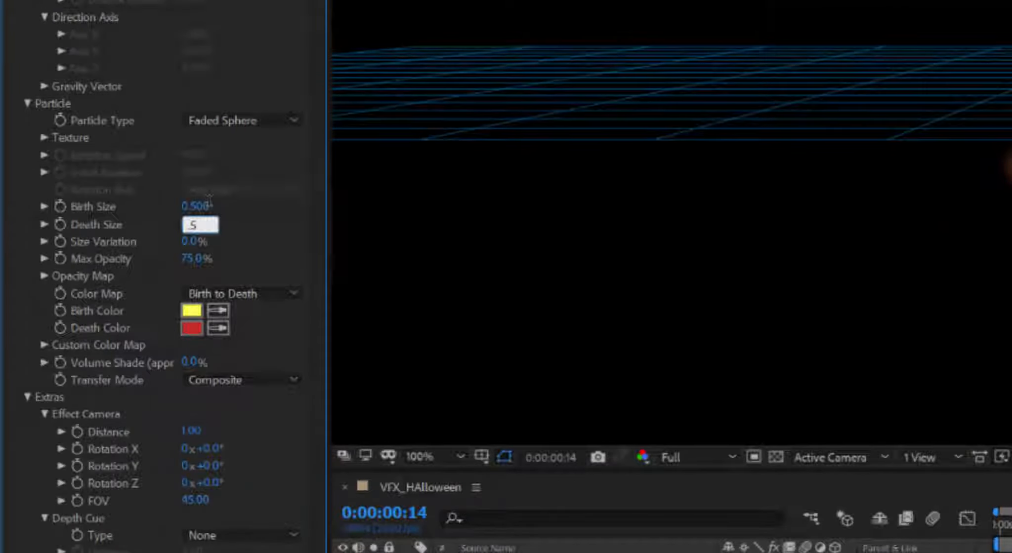
key("Return")
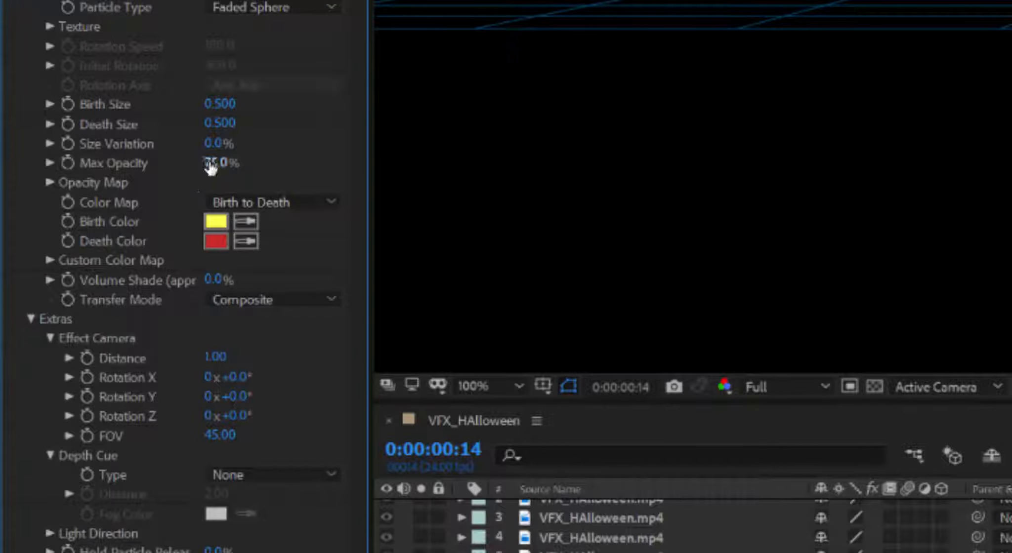
Step: Return the particles' Max Opacity to 100%
left_click_drag(289, 157, 403, 139)
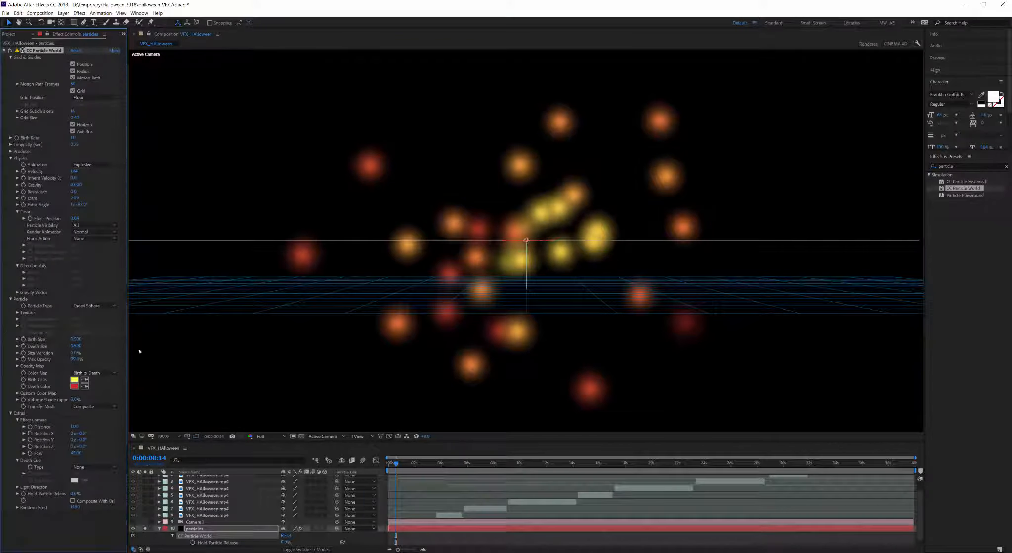
left_click_drag(76, 361, 49, 361)
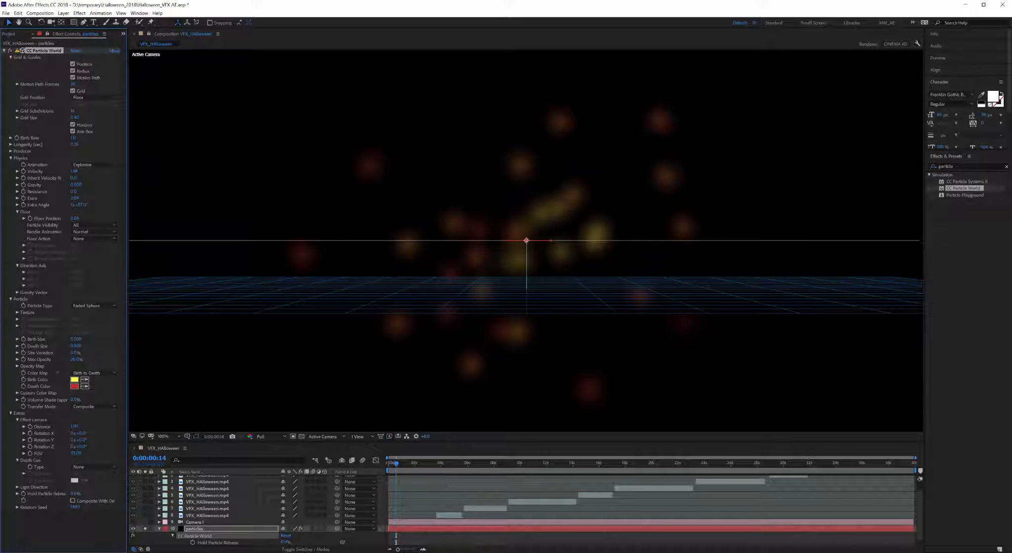
key("ctrl+z")
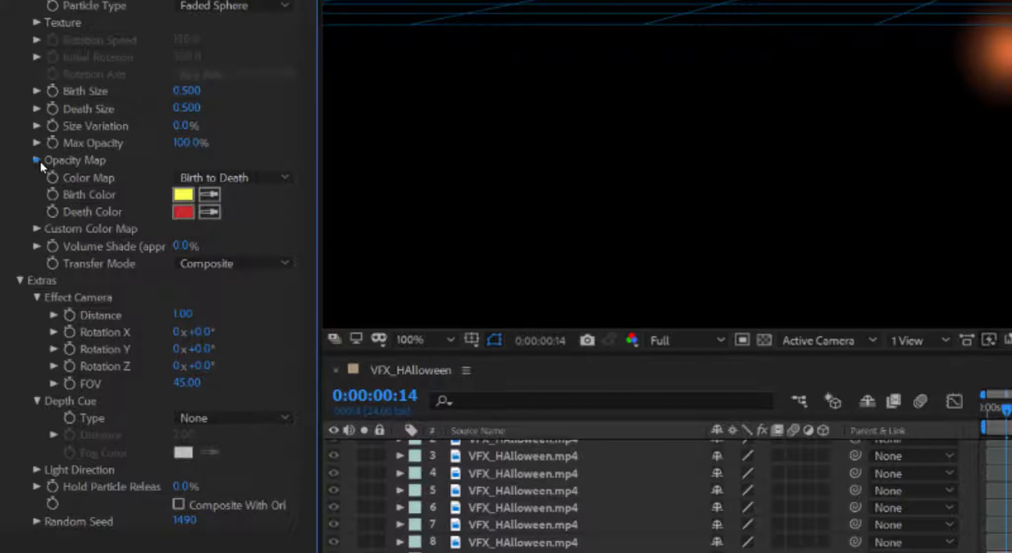
Step: Redraw the Opacity Map curve flat along the top so particles stay fully opaque
left_click(18, 366)
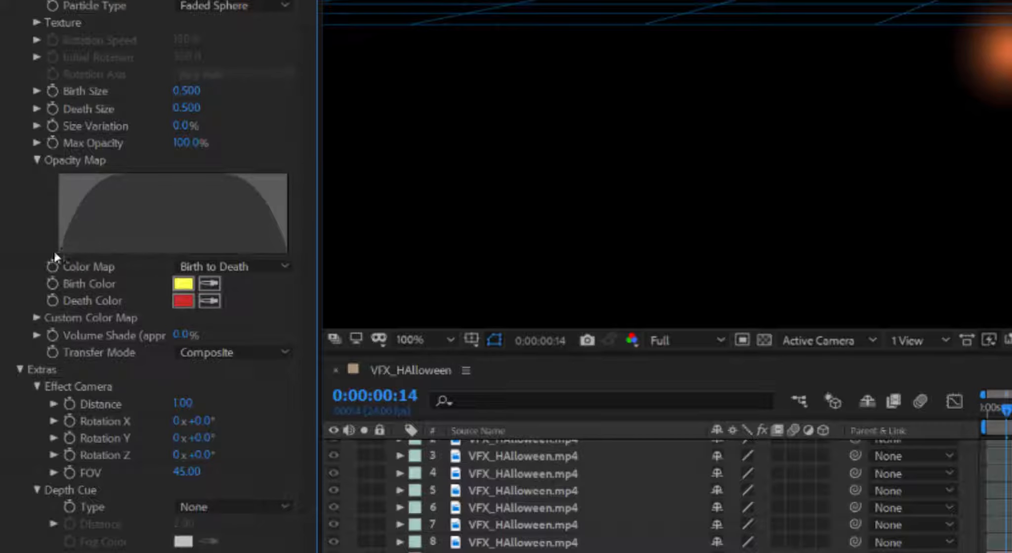
mouse_move(57, 250)
left_mouse_down()
mouse_move(83, 189)
mouse_move(122, 185)
left_mouse_up()
mouse_move(123, 184)
left_mouse_down()
mouse_move(66, 177)
mouse_move(151, 176)
mouse_move(21, 175)
mouse_move(334, 174)
left_mouse_up()
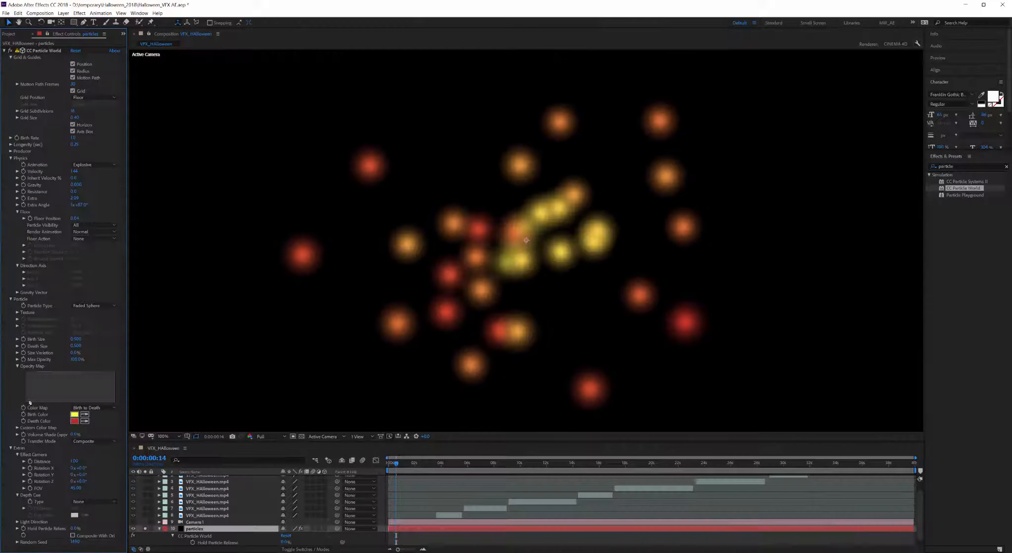
left_click_drag(30, 403, 128, 379)
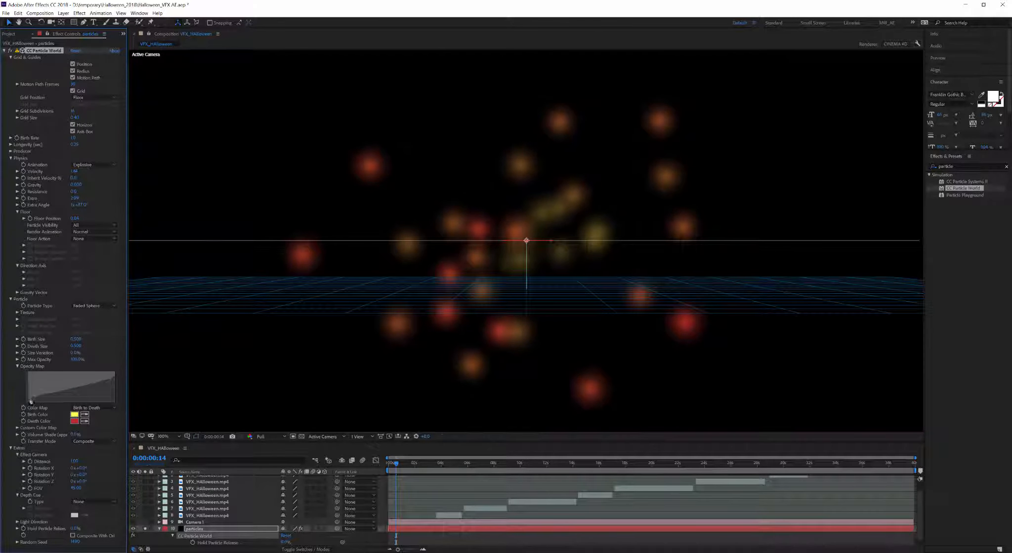
left_click_drag(30, 399, 17, 410)
left_click_drag(399, 466, 399, 466)
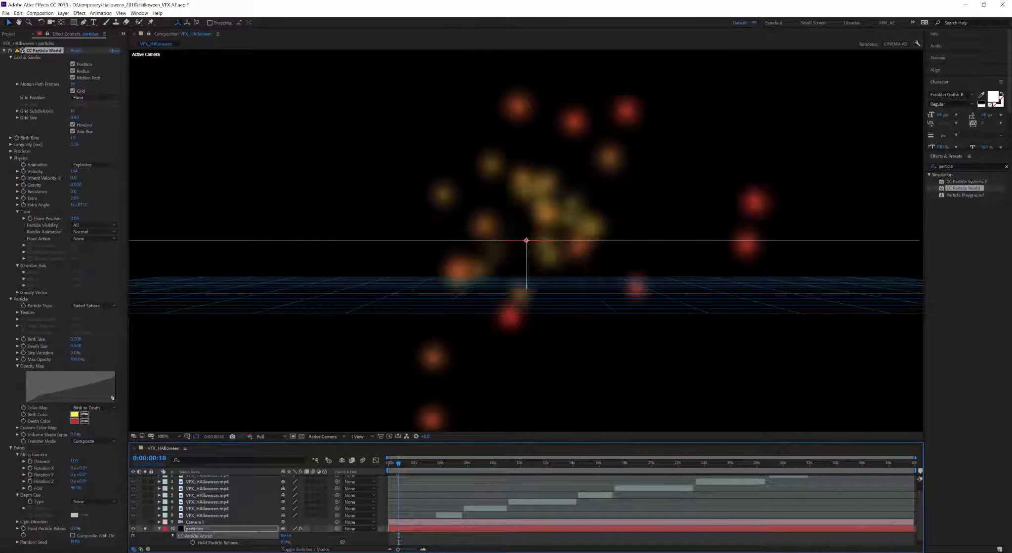
left_click_drag(112, 399, 18, 368)
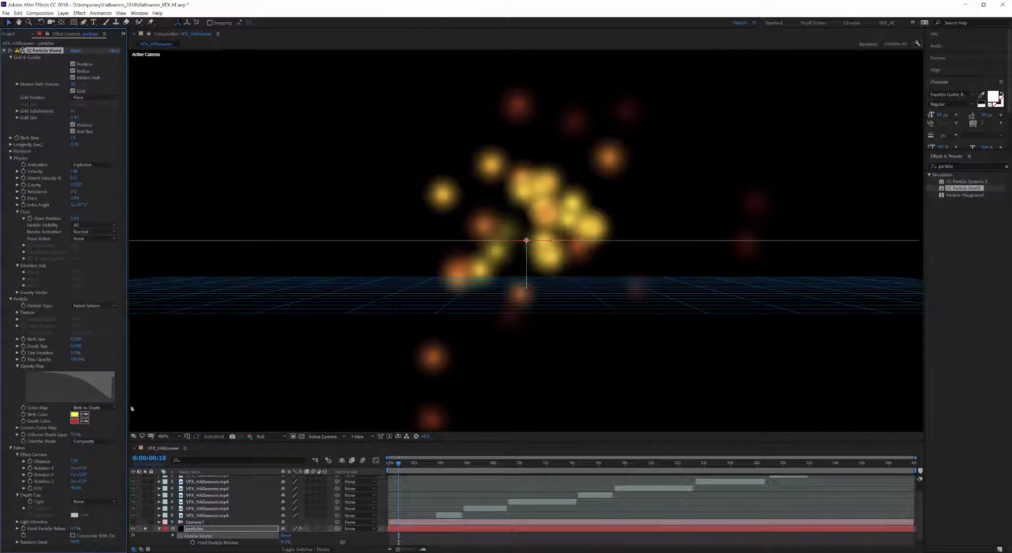
mouse_move(114, 401)
left_mouse_down()
mouse_move(123, 414)
mouse_move(113, 418)
left_mouse_up()
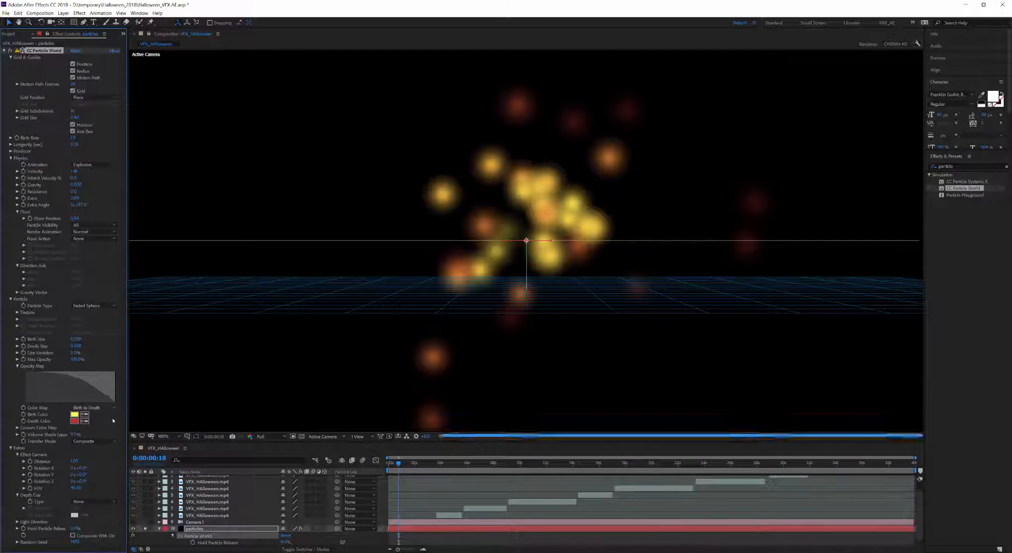
left_click_drag(49, 375, 136, 373)
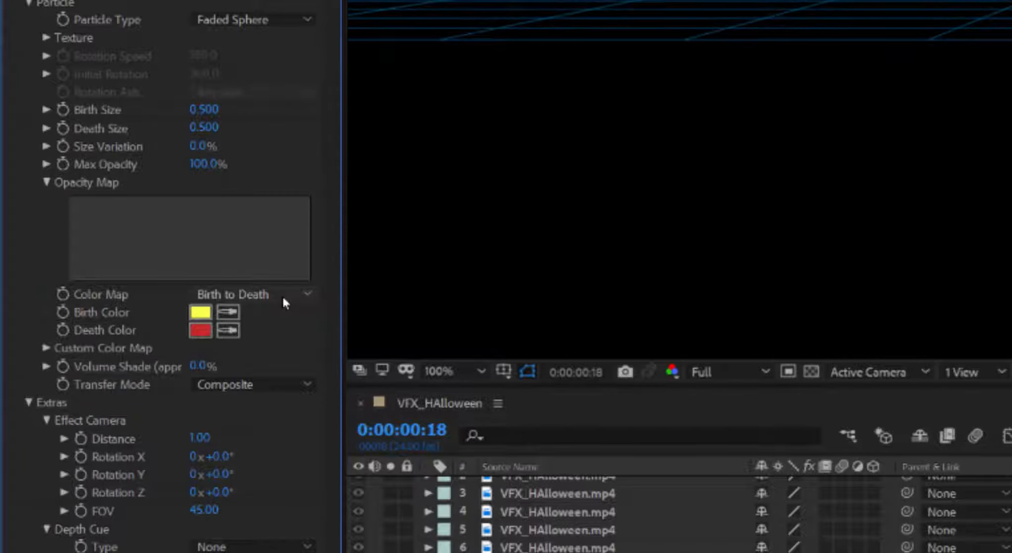
Step: Change the Birth Color from yellow to azure blue and reveal the Custom Color Map settings
left_click(282, 295)
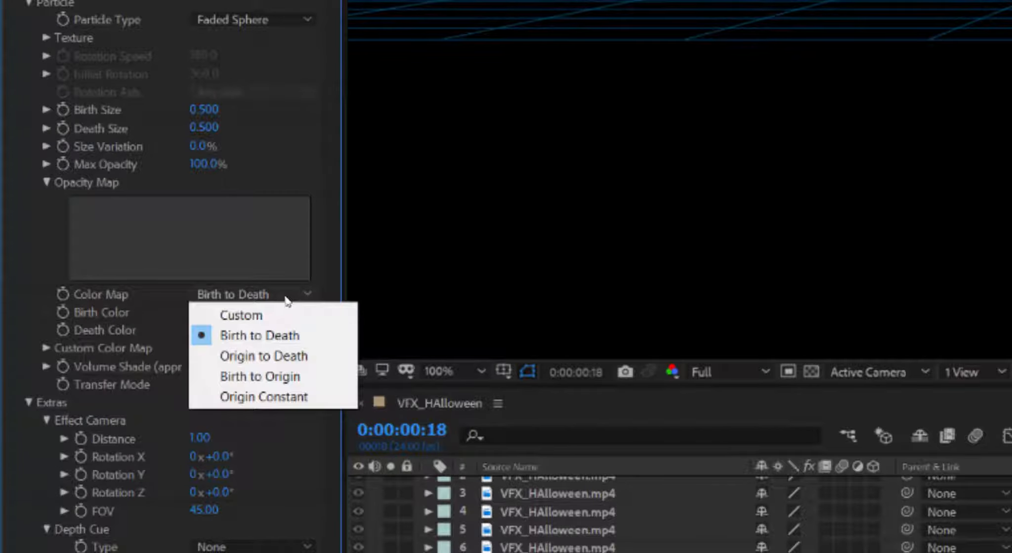
left_click(325, 295)
left_click(75, 414)
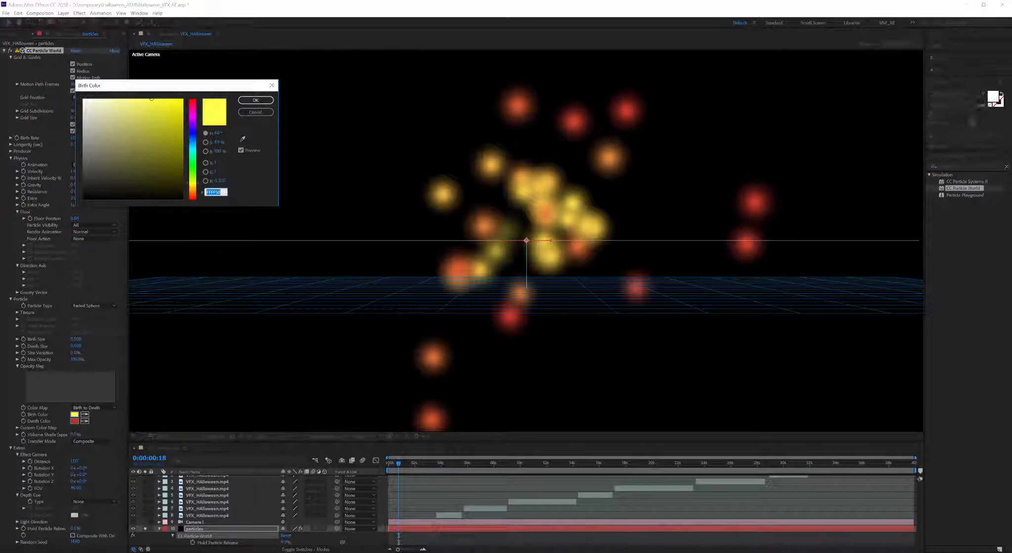
left_click_drag(193, 152, 197, 135)
left_click(179, 112)
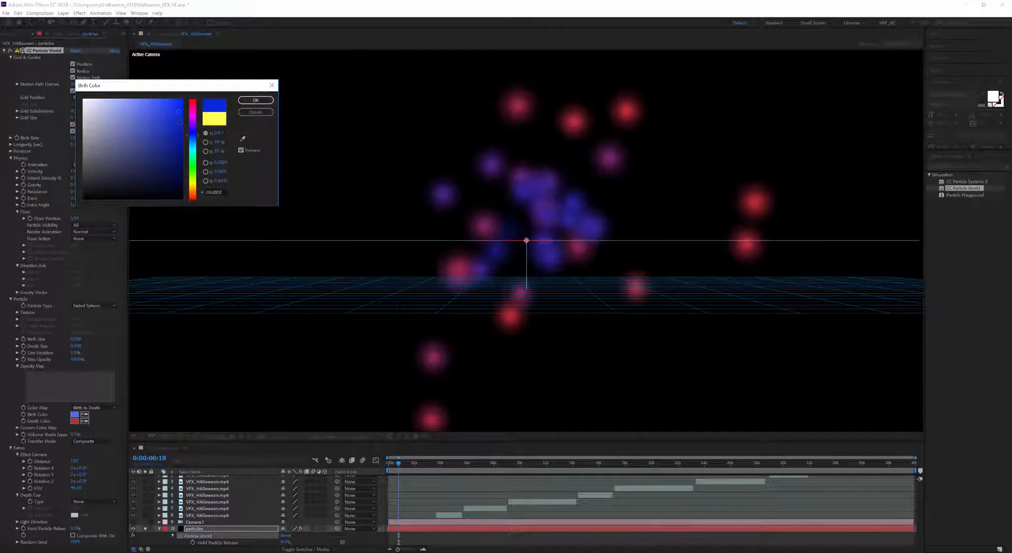
left_click(197, 139)
left_click(255, 101)
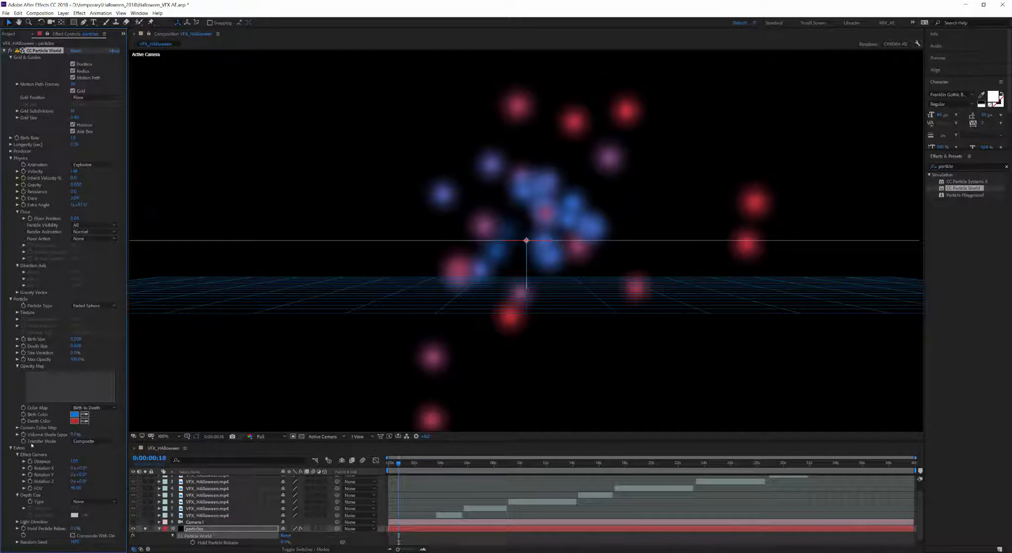
left_click(17, 427)
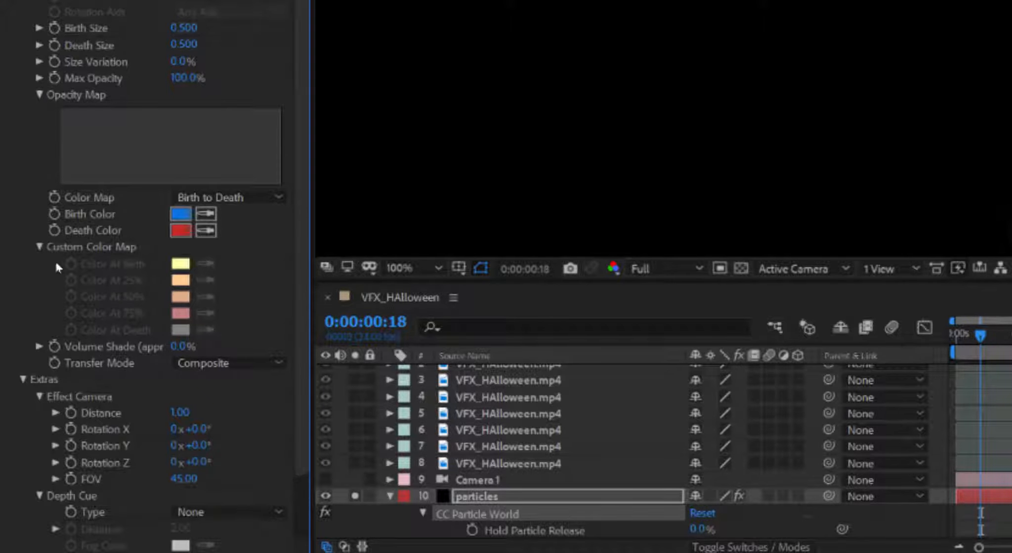
left_click(40, 246)
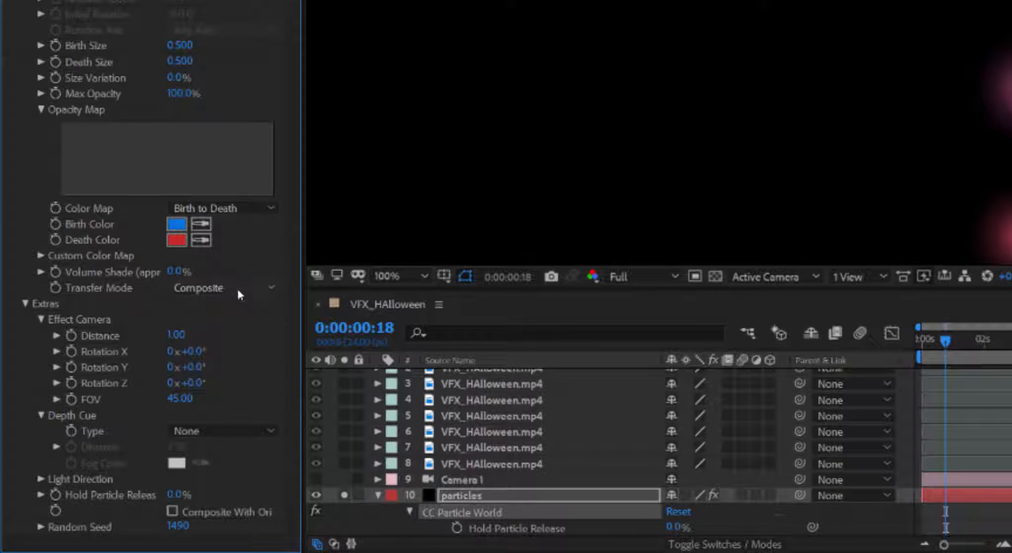
left_click(237, 289)
left_click(237, 296)
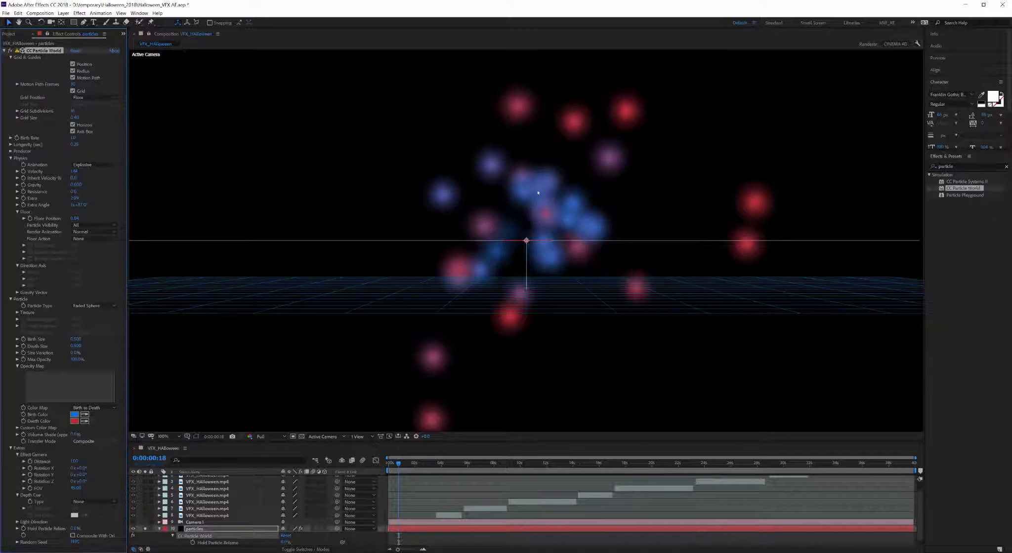
left_click(91, 441)
left_click(99, 456)
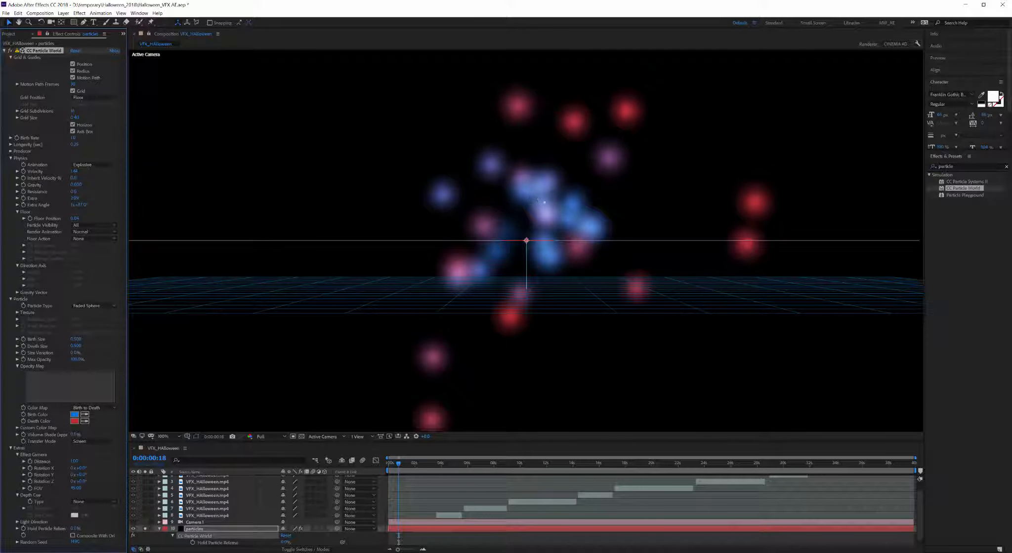
left_click(94, 443)
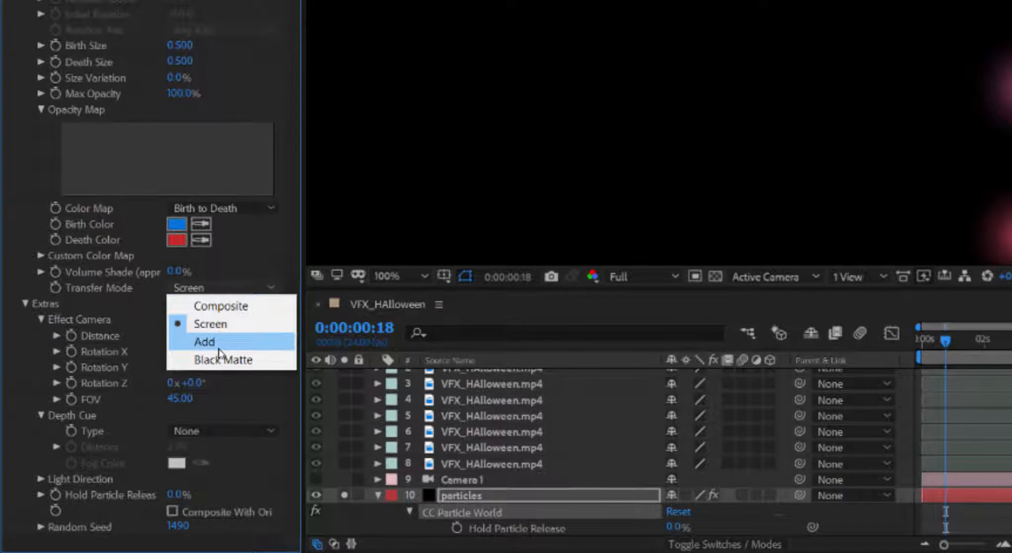
left_click(219, 346)
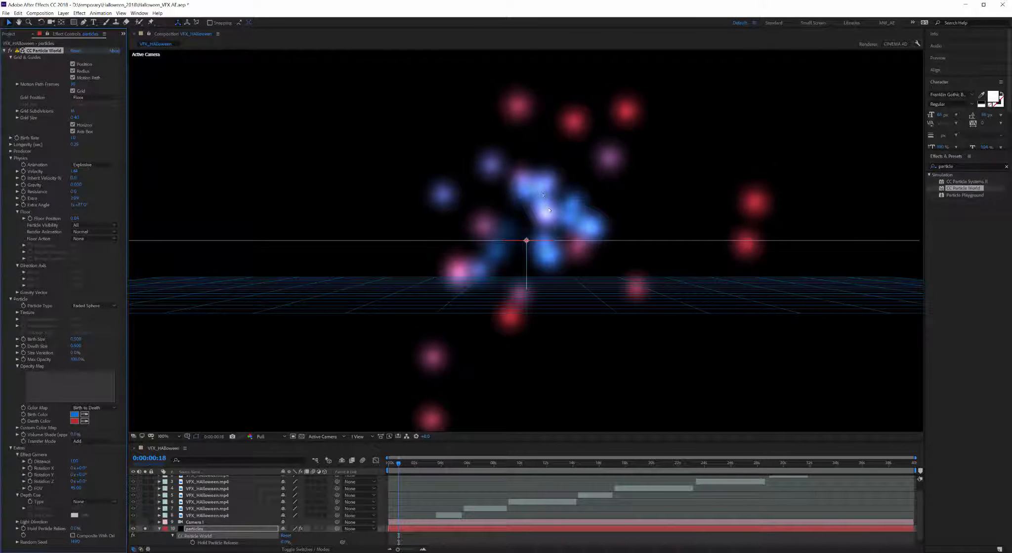
left_click(74, 442)
left_click(82, 455)
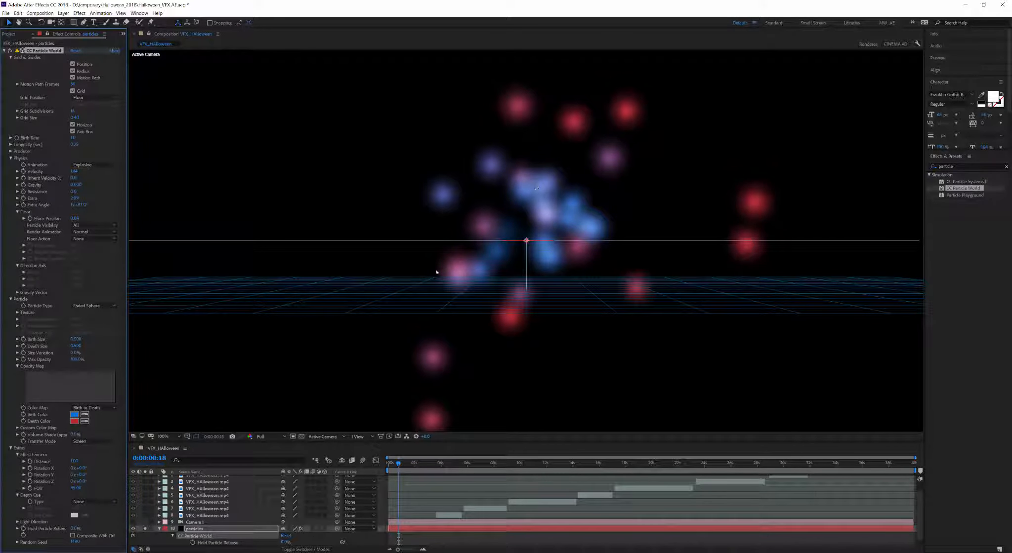
left_click(81, 446)
left_click(81, 462)
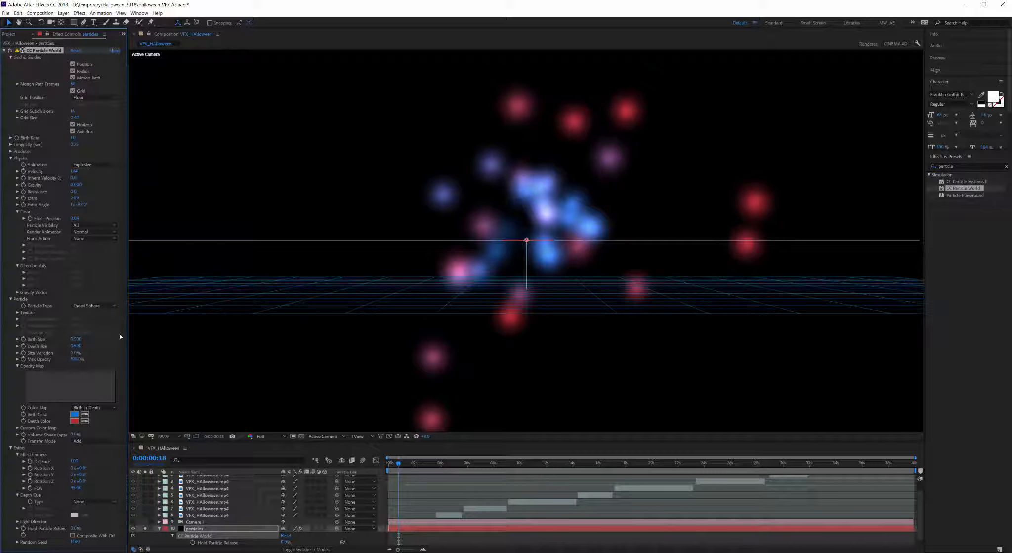
mouse_move(82, 358)
left_mouse_down()
mouse_move(66, 364)
mouse_move(93, 358)
left_mouse_up()
left_click(77, 441)
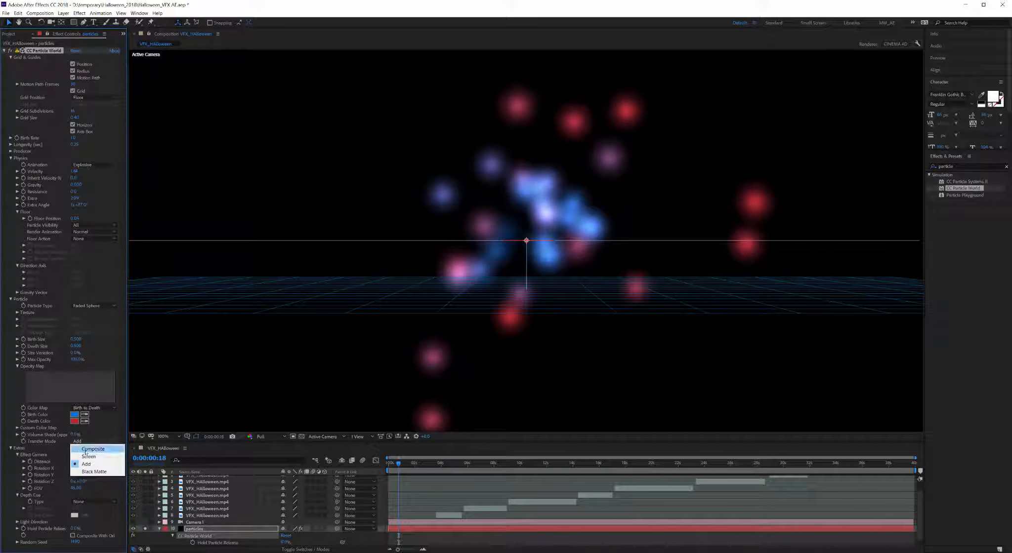
left_click(92, 448)
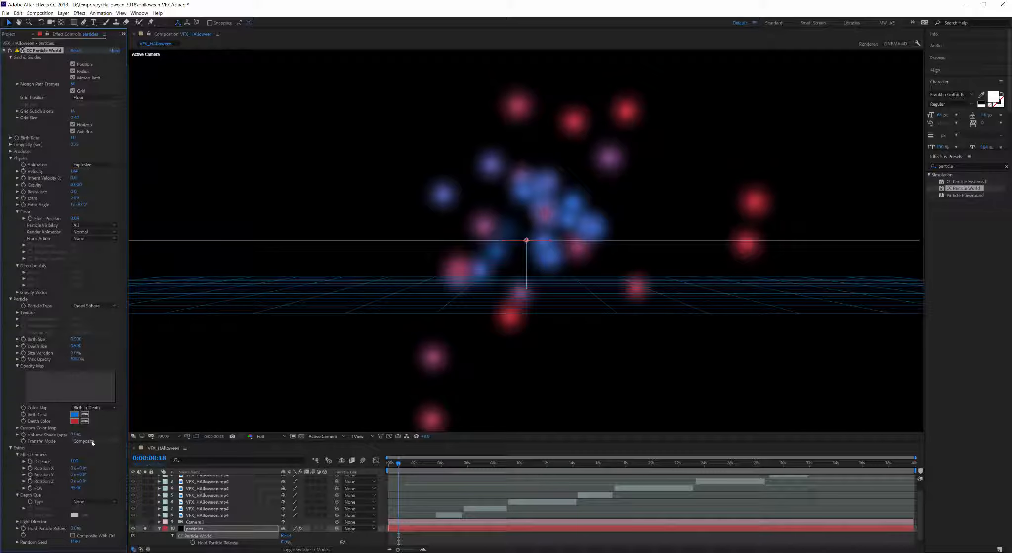
left_click(92, 444)
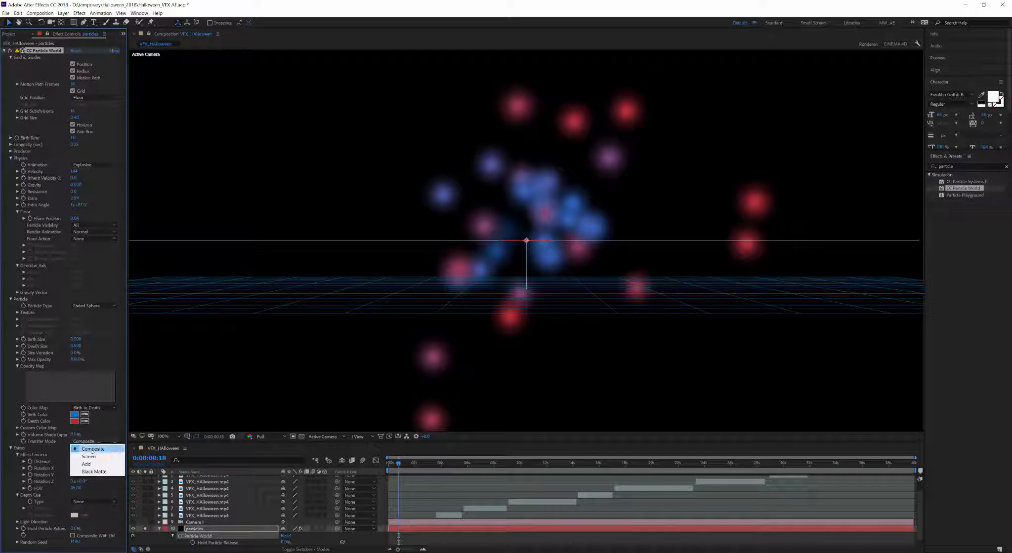
left_click(112, 433)
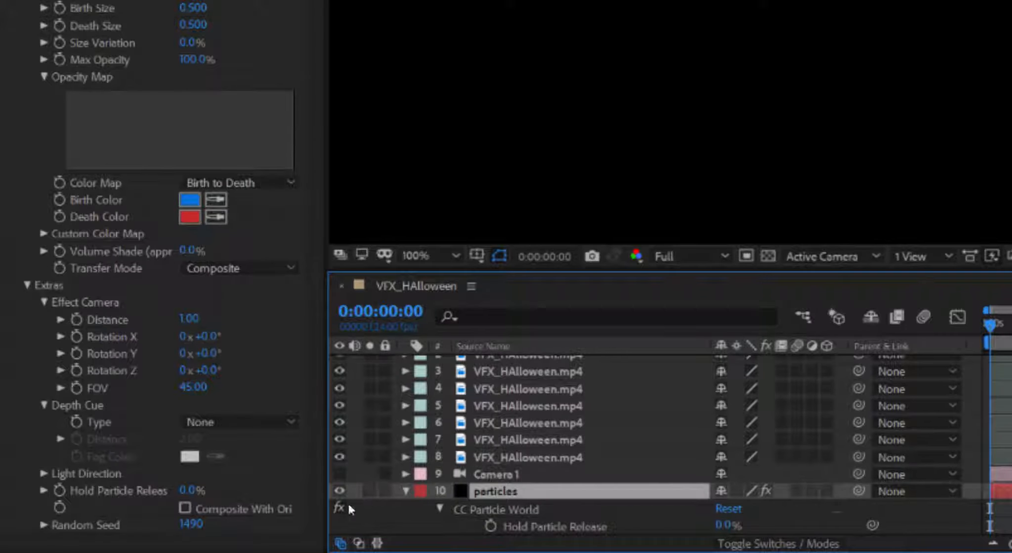
Step: From the first frame, hide the particles layer and play a preview of the footage
key("Home")
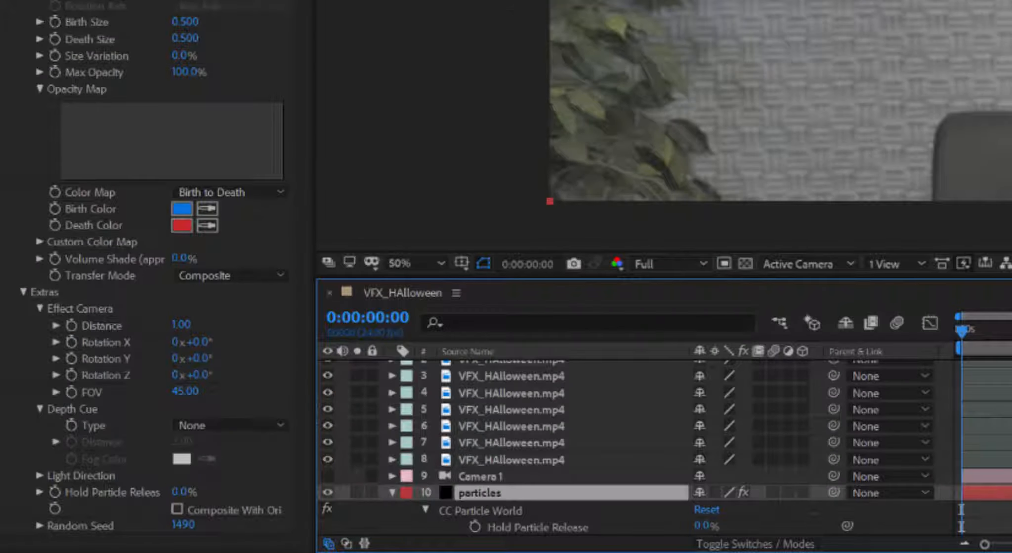
left_click(327, 493)
key("space")
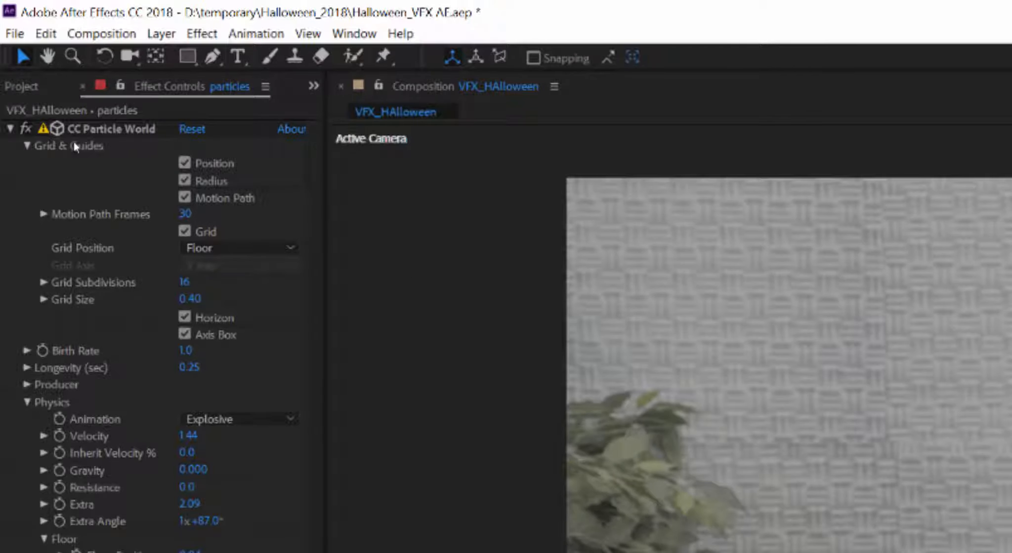
Step: Place the producer on the wand tip (Position X 0.05, Y -0.13) and keyframe X, Y and Z
left_click(215, 385)
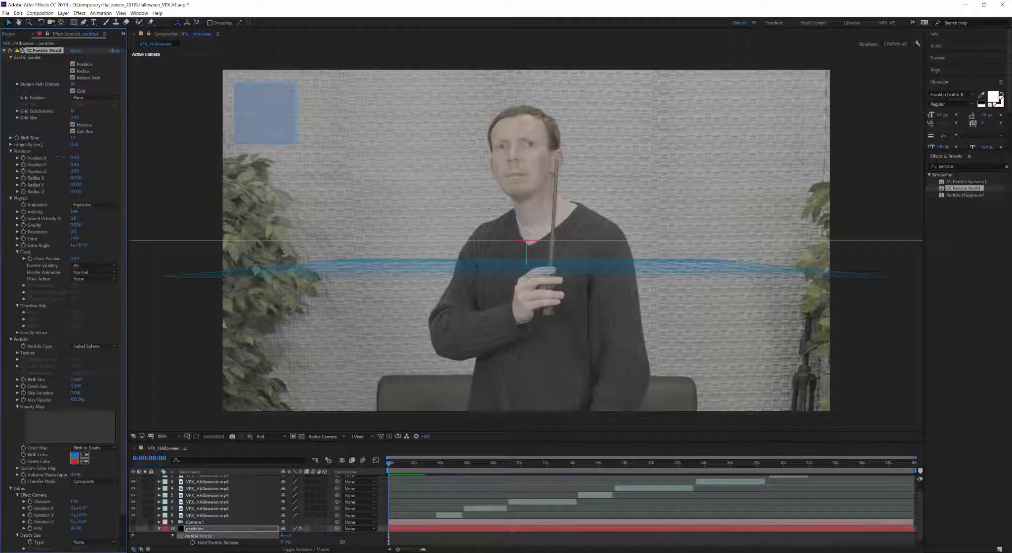
left_click_drag(77, 158, 85, 158)
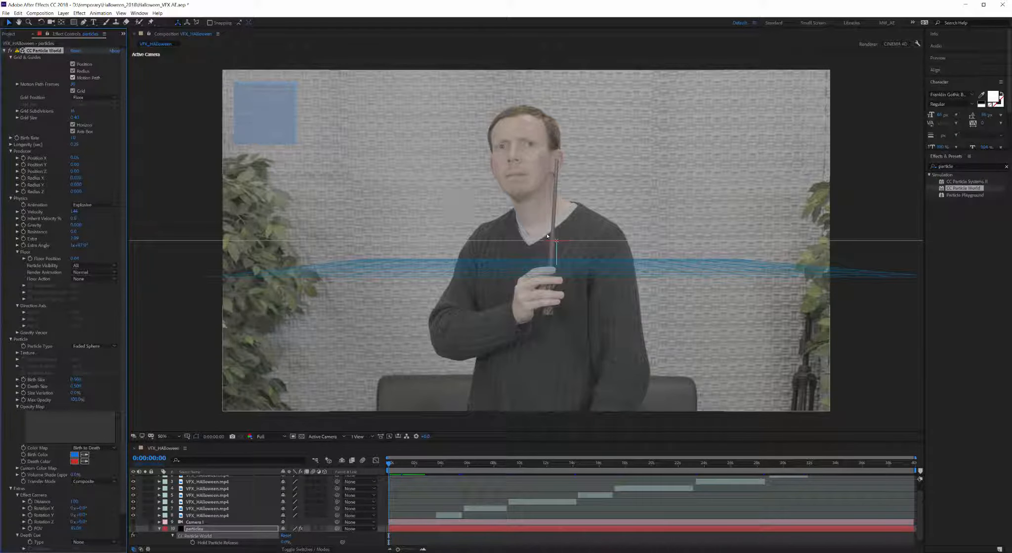
left_click_drag(556, 240, 555, 173)
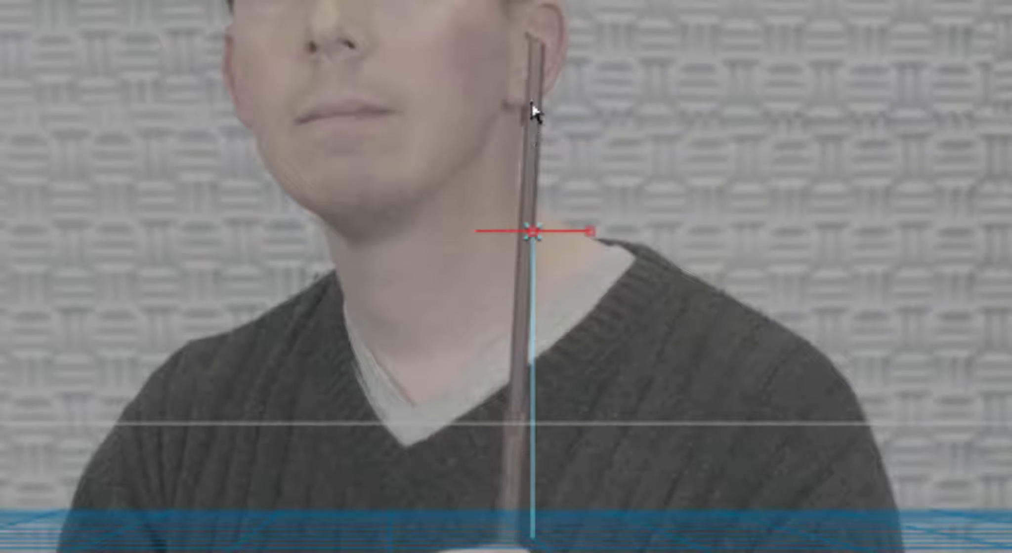
left_click_drag(533, 106, 533, 45)
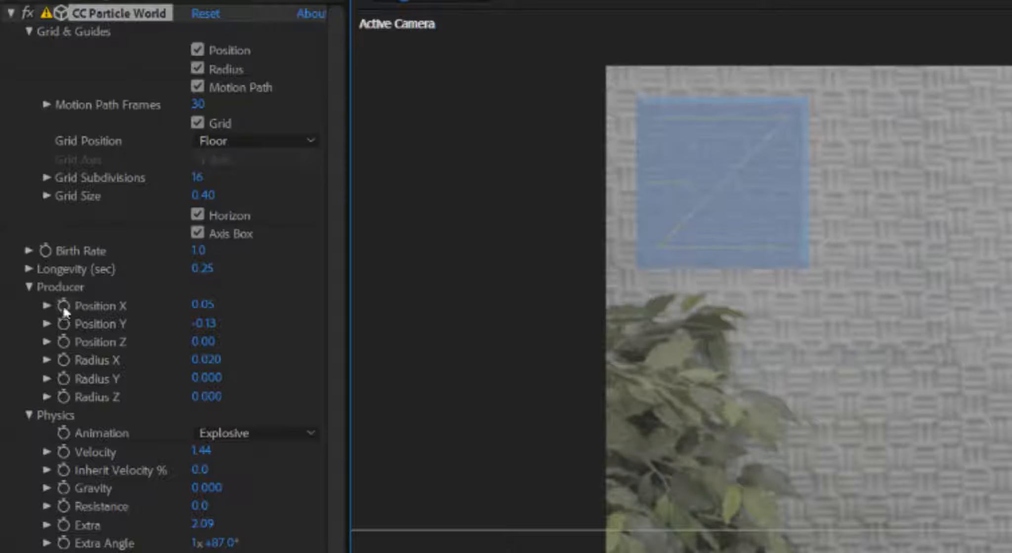
left_click(23, 158)
left_click(24, 165)
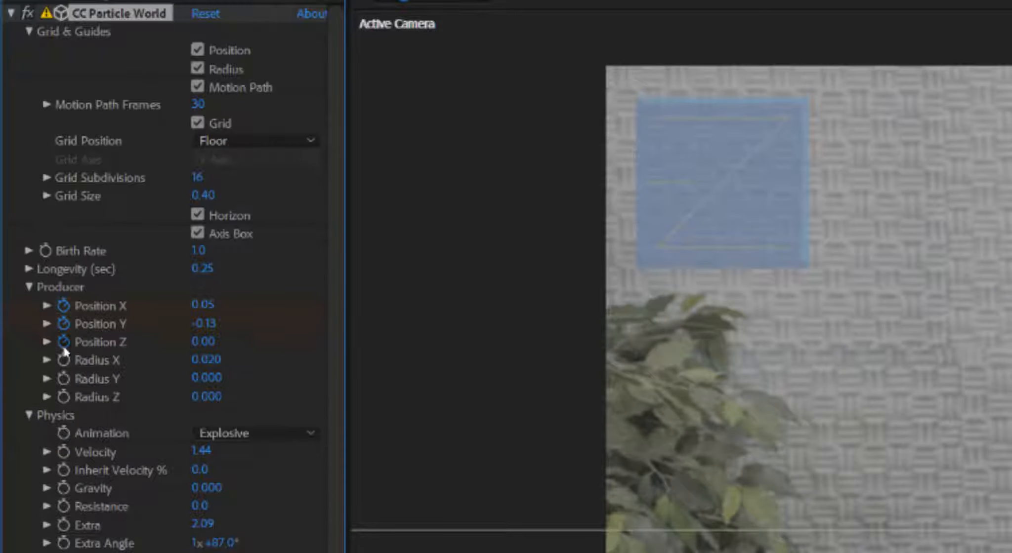
left_click(63, 342)
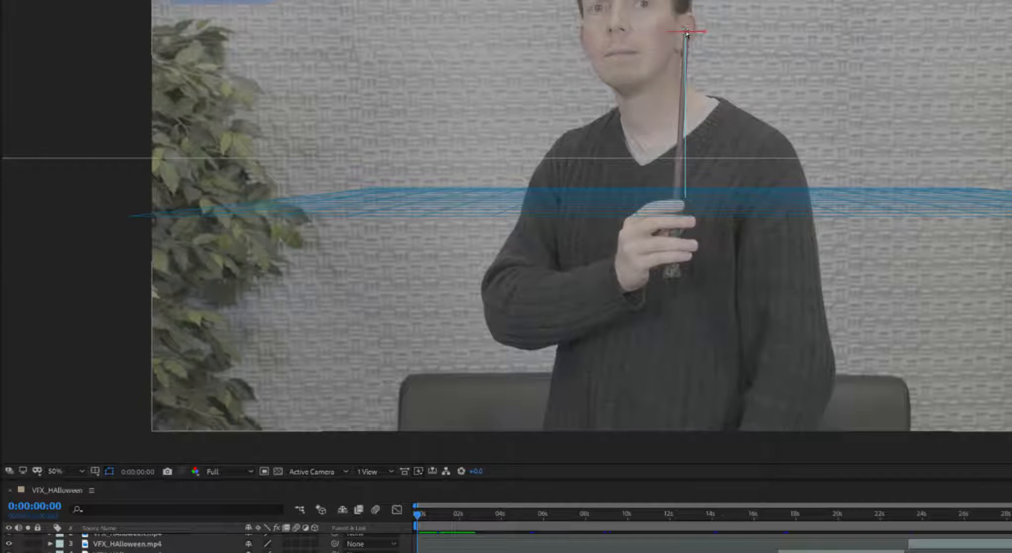
Step: At frame 5, move the producer onto the wand tip and show only keyframed properties
left_click_drag(418, 515, 422, 515)
left_click_drag(686, 32, 689, 32)
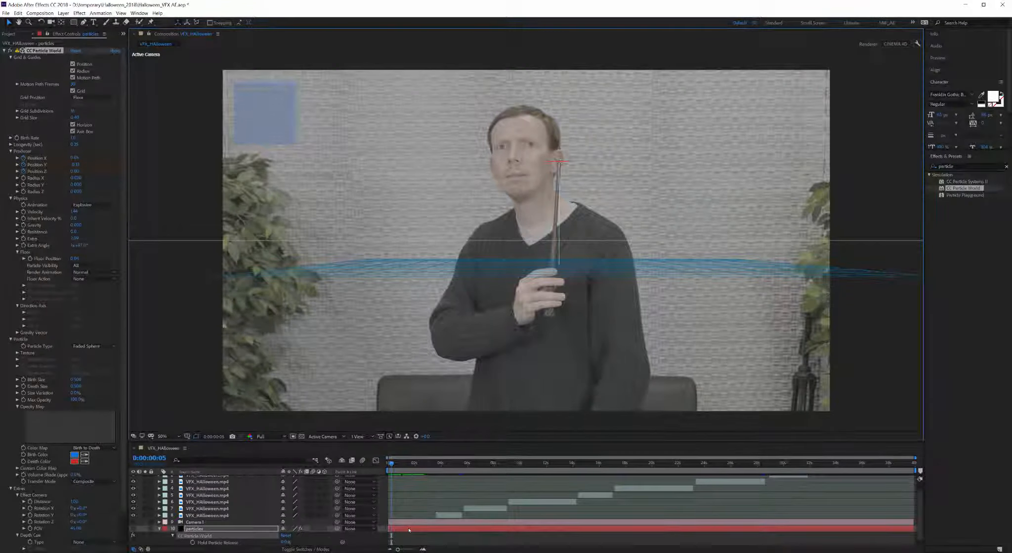
key("u")
left_click_drag(398, 549, 407, 549)
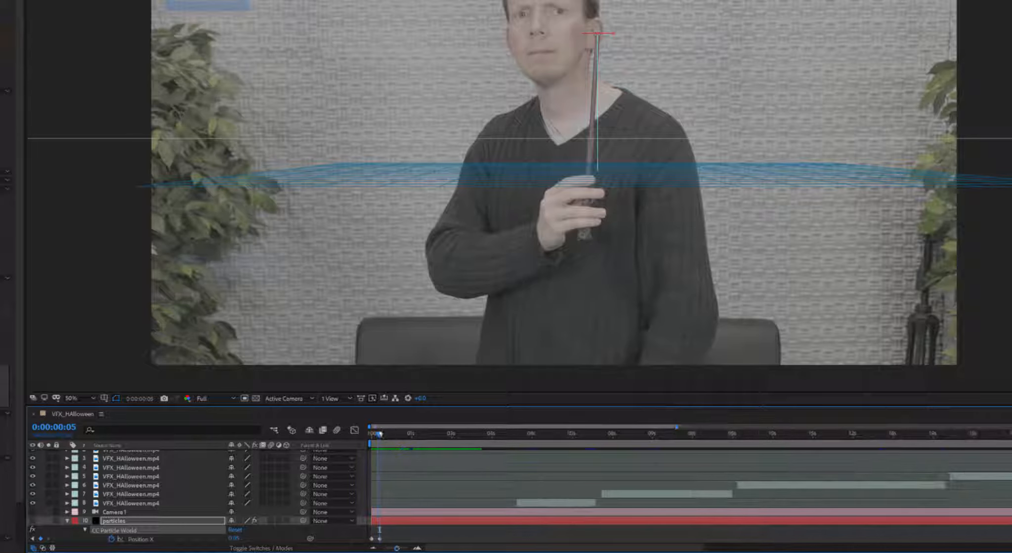
Step: At frame 9, shift the producer left onto the wand tip and deselect the effect
left_click_drag(380, 434, 386, 434)
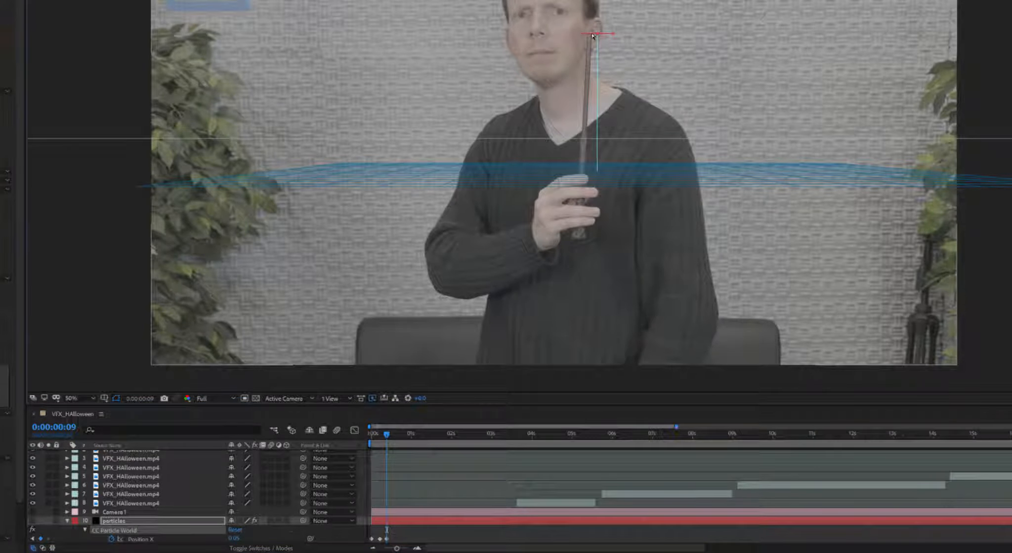
left_click_drag(597, 34, 593, 36)
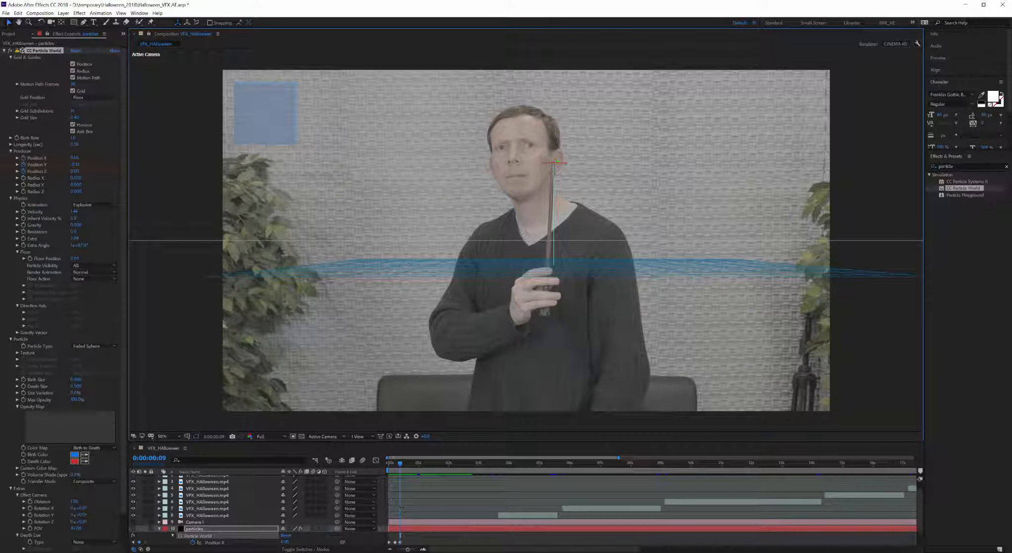
left_click(193, 543)
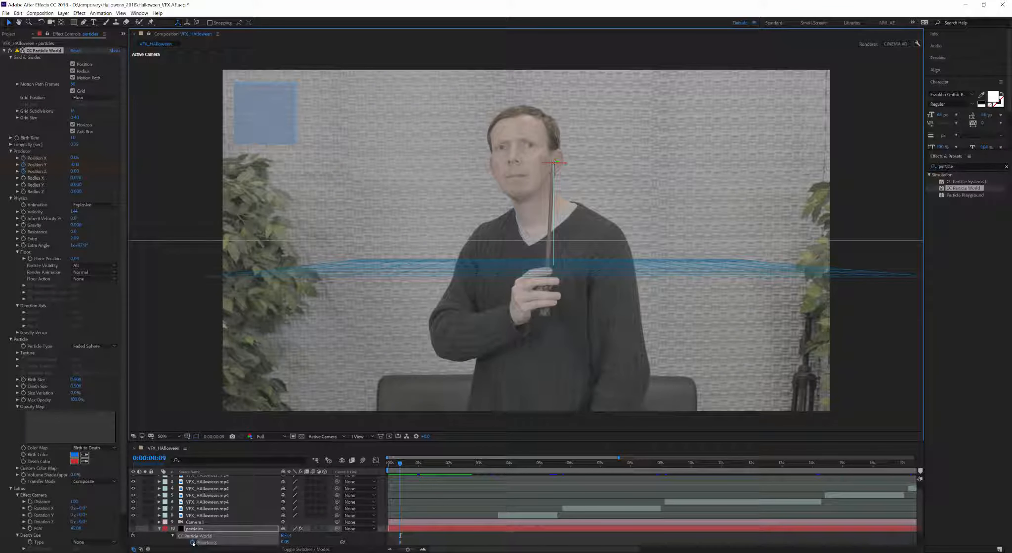
left_click(418, 530)
Step: Open VFX_HAlloween.mp4 in its own Layer viewer and enlarge it above a shorter timeline
key("u")
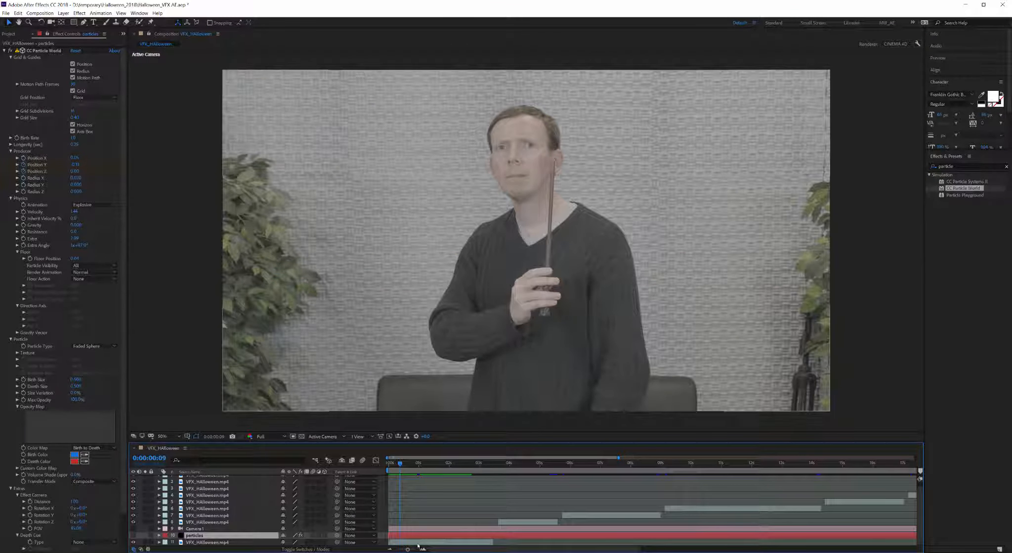
left_click(418, 543)
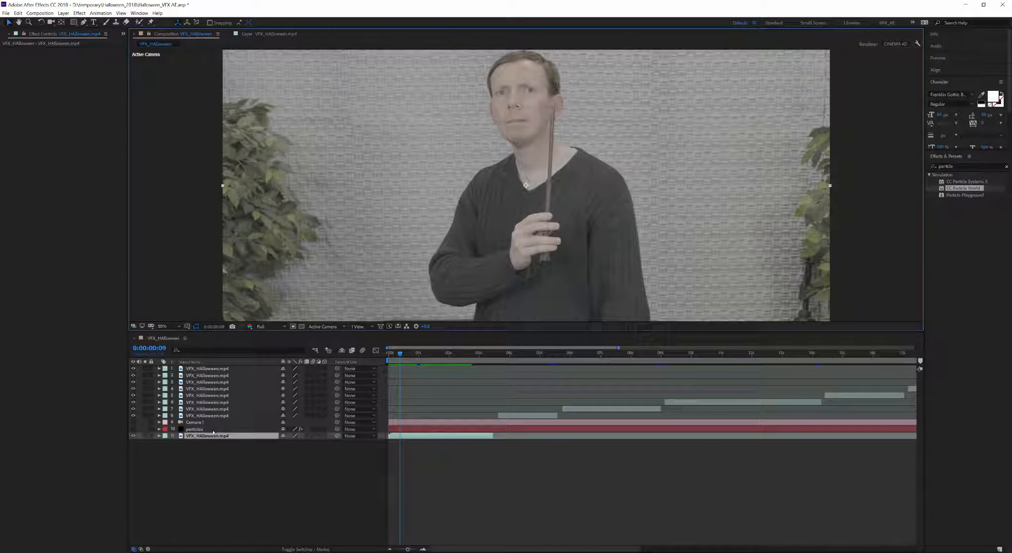
double_click(212, 437)
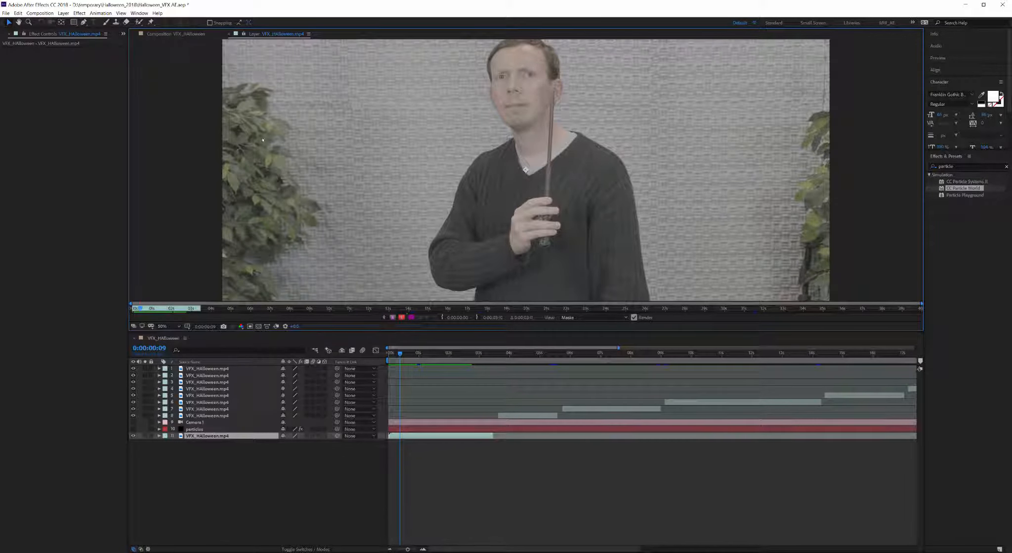
left_click(267, 35)
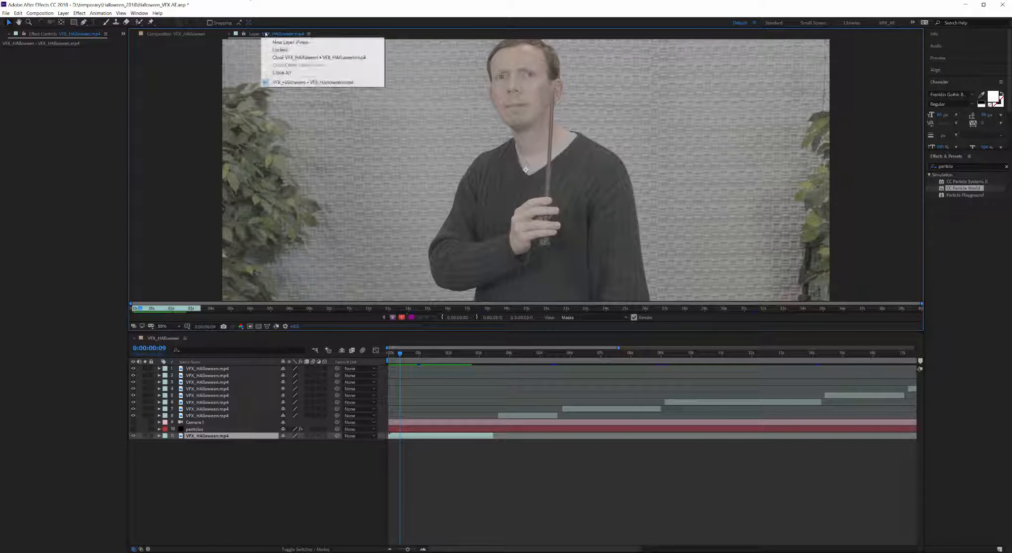
left_click(366, 328)
left_click_drag(367, 331, 367, 415)
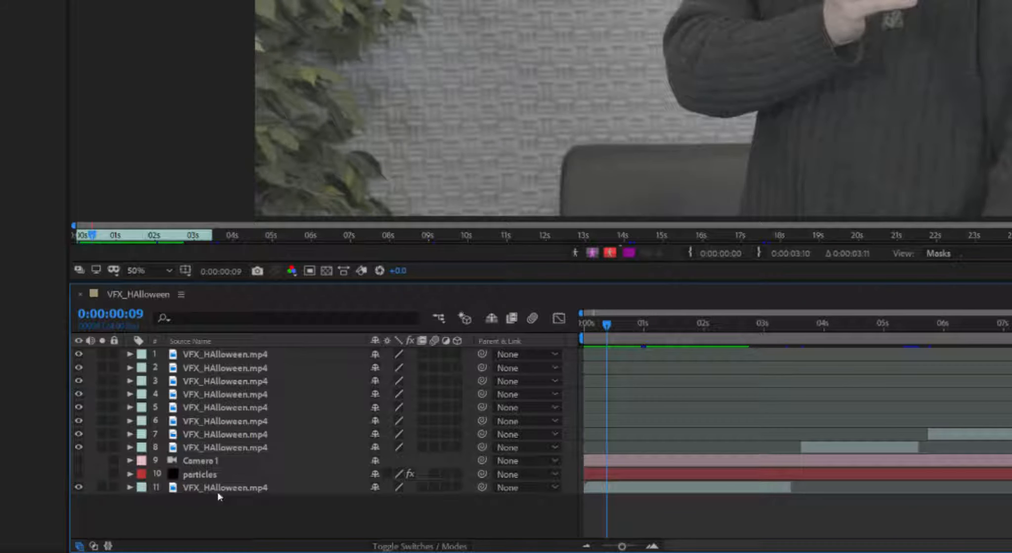
left_click(204, 521)
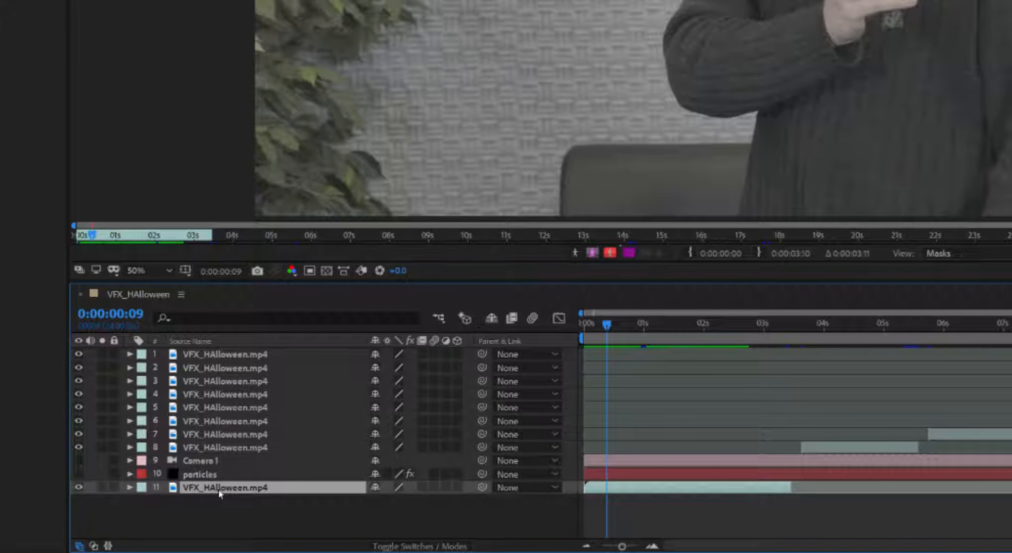
Step: Apply Track Motion to the VFX_HAlloween.mp4 layer and move the Tracker panel aside
right_click(221, 493)
mouse_move(293, 348)
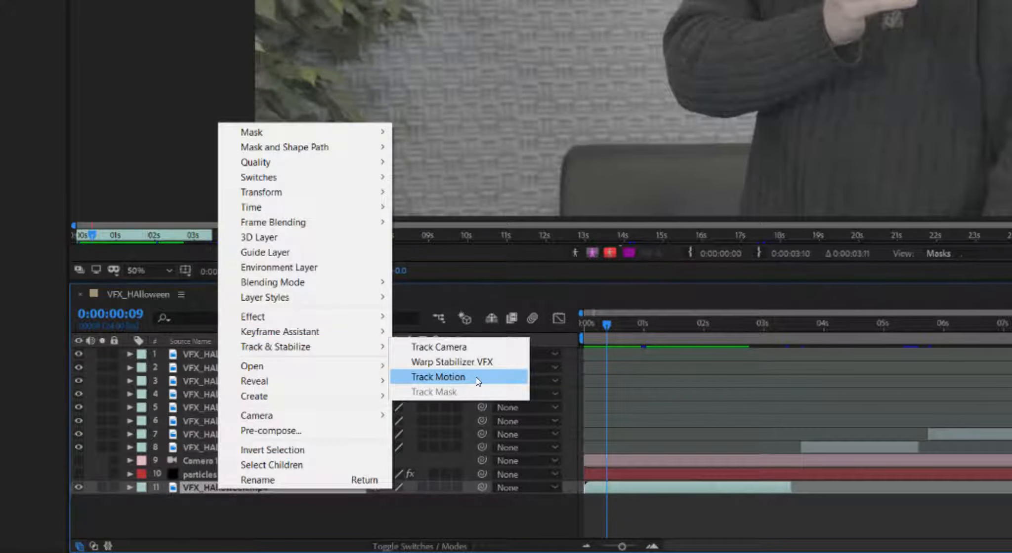
left_click(477, 381)
left_click_drag(873, 226, 908, 220)
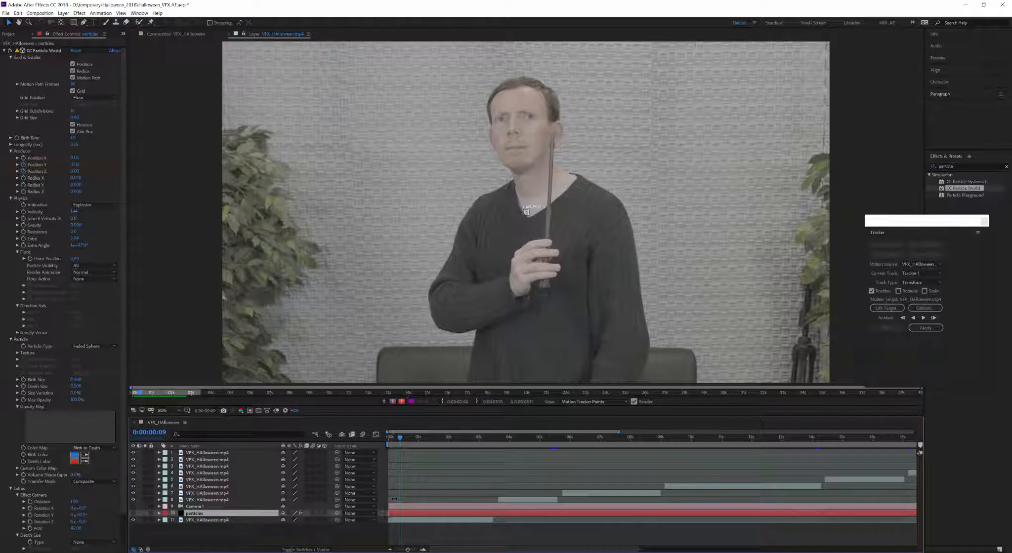
Step: In the composition view, realign the producer with the wand tip at frames 7 and 13
left_click_drag(399, 437, 387, 437)
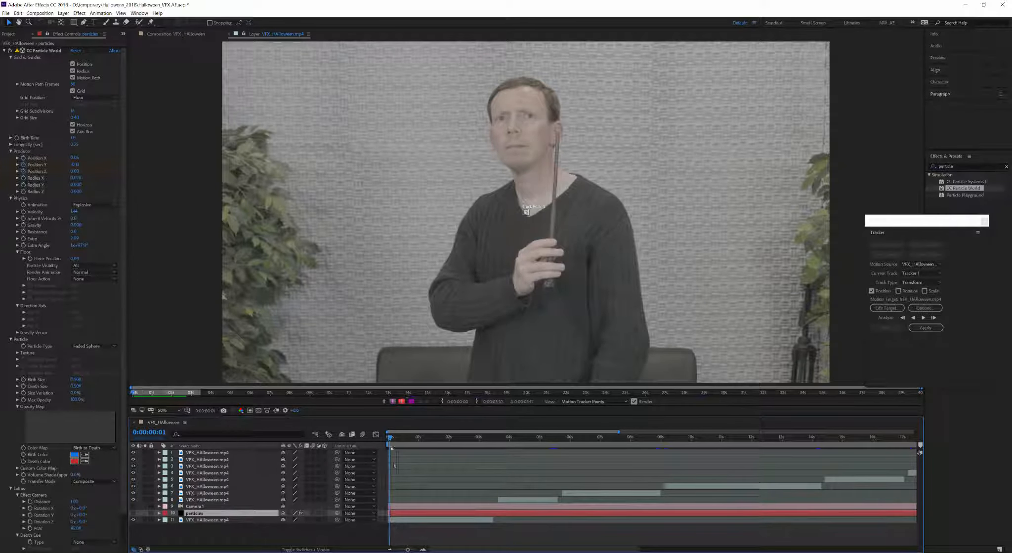
left_click(170, 33)
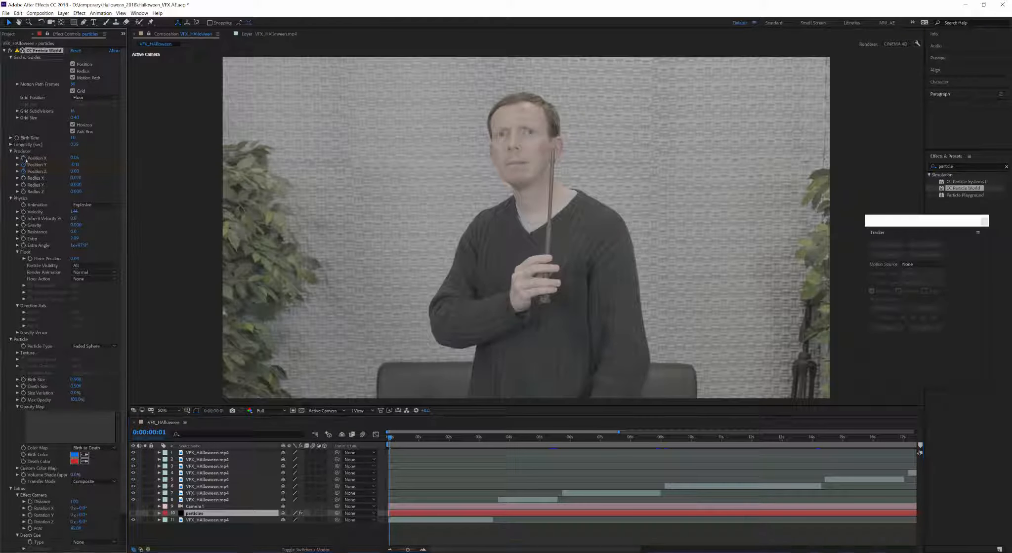
left_click(43, 50)
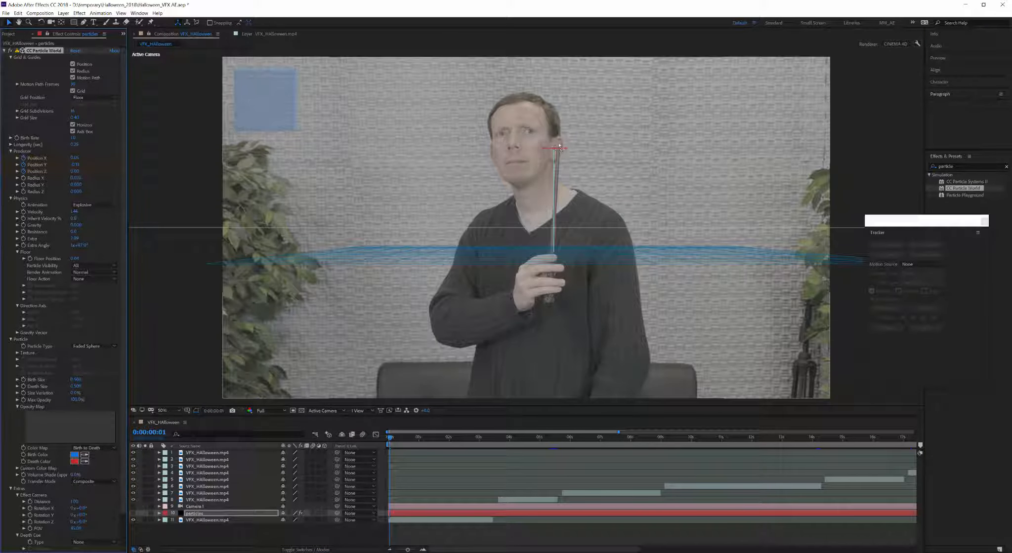
left_click_drag(555, 149, 559, 148)
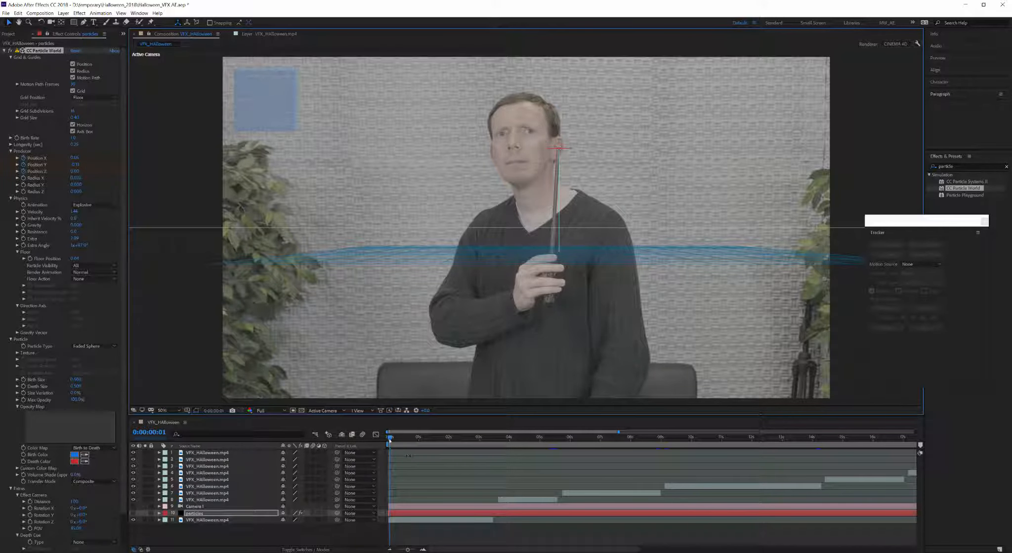
left_click_drag(390, 438, 410, 439)
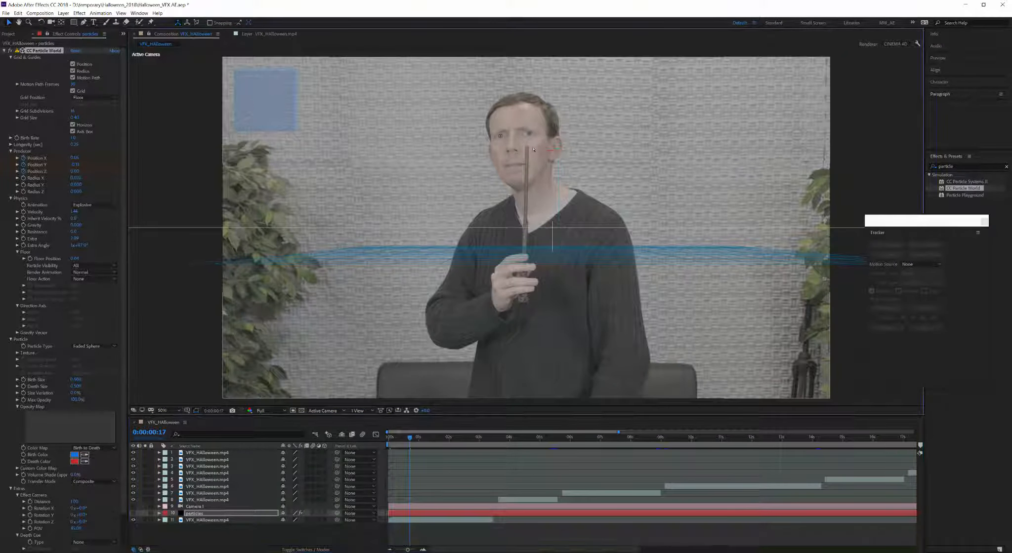
left_click_drag(559, 148, 528, 148)
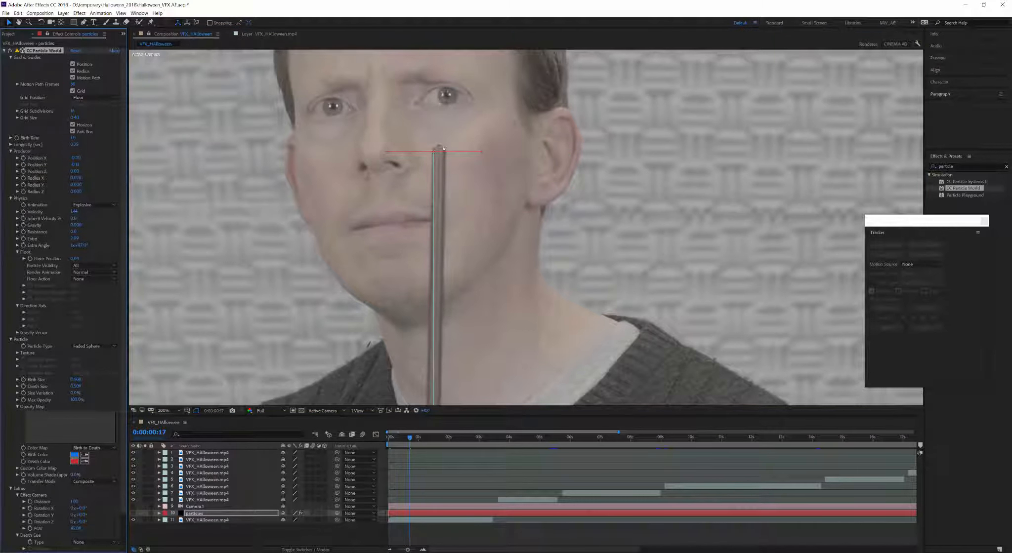
scroll(439, 214, "down", 4)
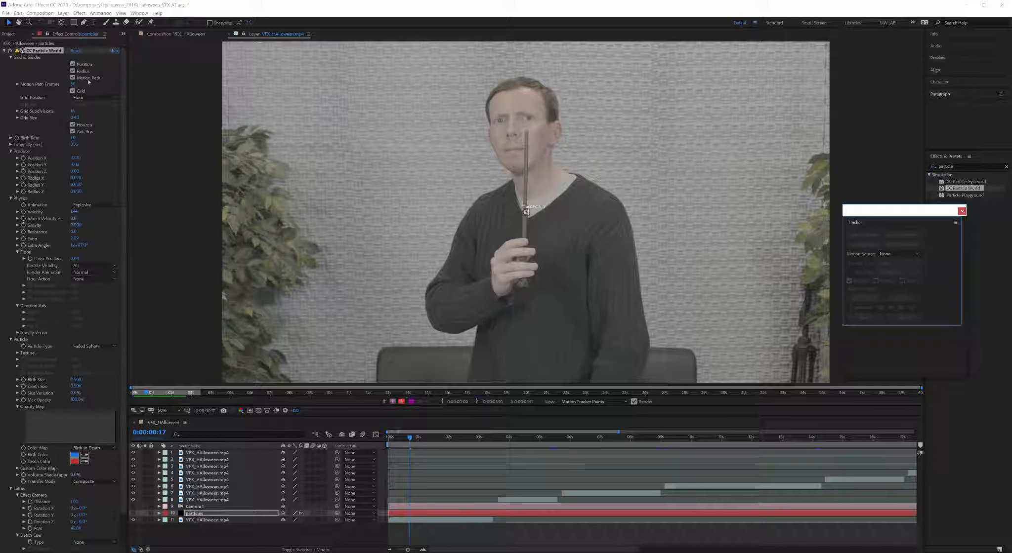
Step: Adjust the track point's search area and move the track point up toward the wand
scroll(528, 218, "up", 7)
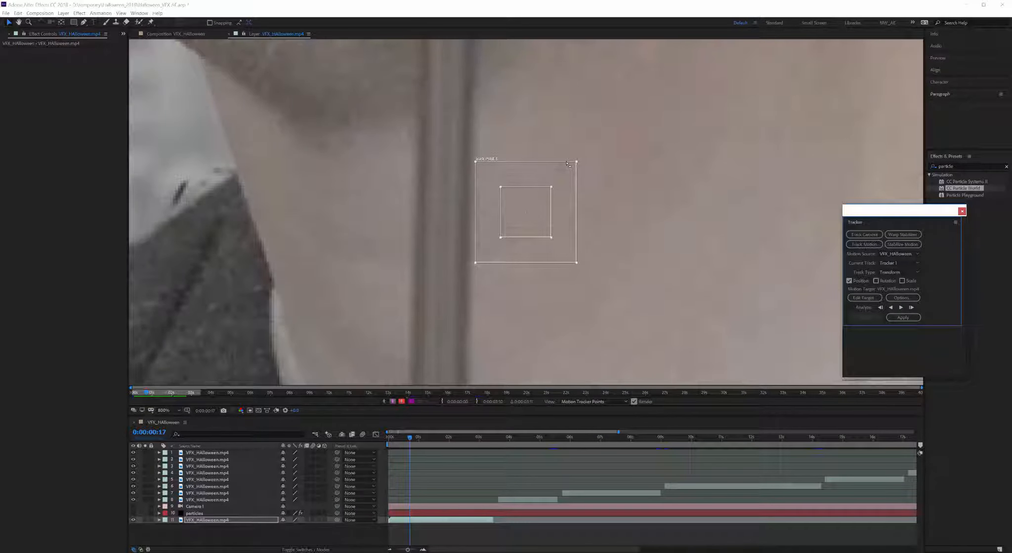
left_click(567, 164)
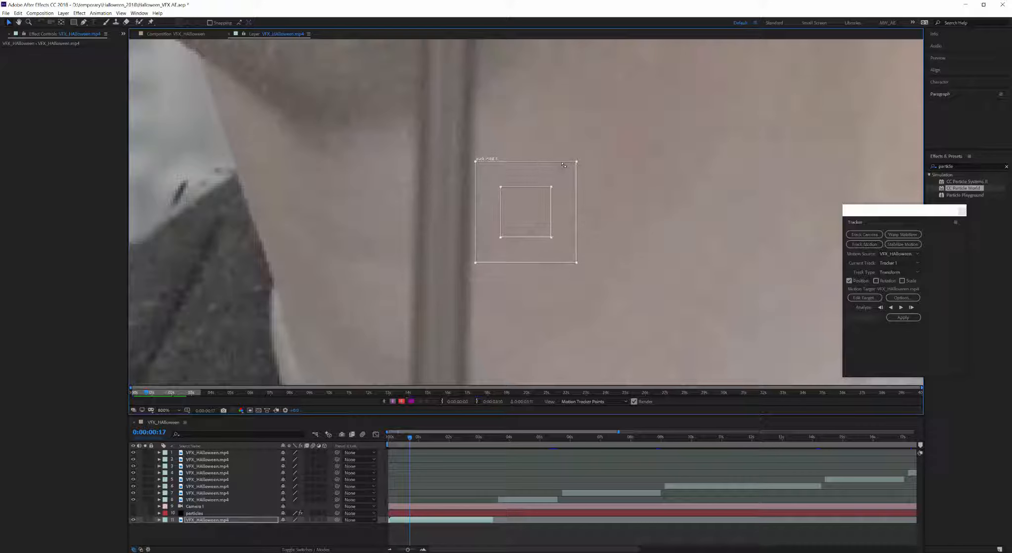
left_click_drag(562, 163, 562, 141)
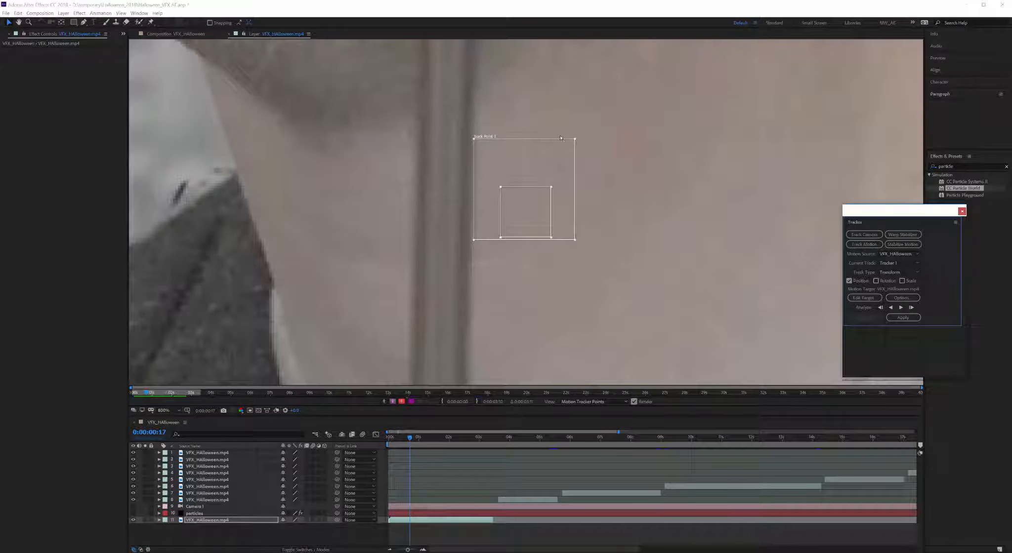
key("ctrl+z")
left_click_drag(566, 179, 558, 243)
scroll(637, 129, "down", 2)
scroll(604, 113, "up", 1)
Step: Pan the footage view and centre the track point on the wand tip
left_click_drag(507, 289, 516, 56)
left_click_drag(570, 83, 528, 353)
key("v")
left_click_drag(477, 328, 425, 203)
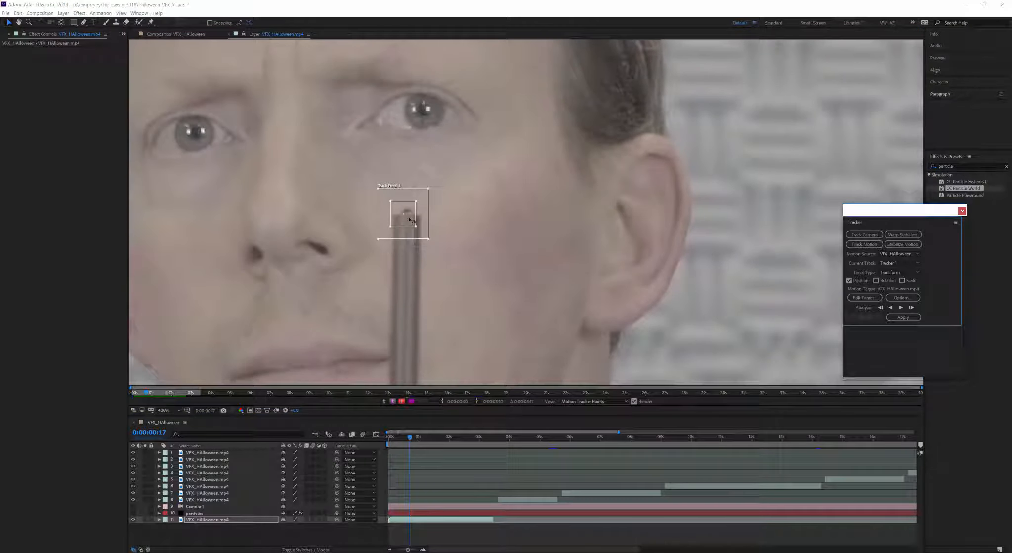
left_click_drag(412, 221, 428, 223)
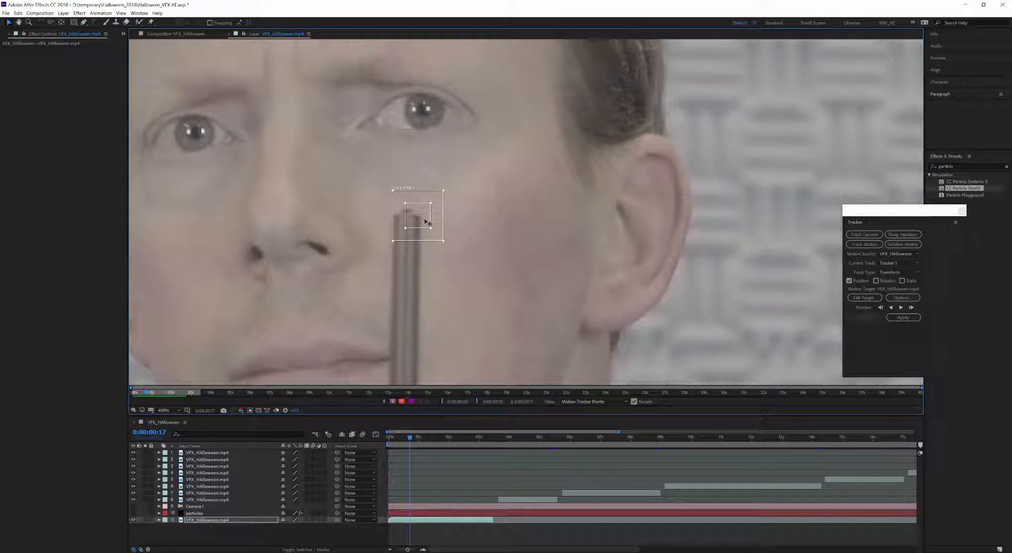
scroll(426, 223, "down", 4)
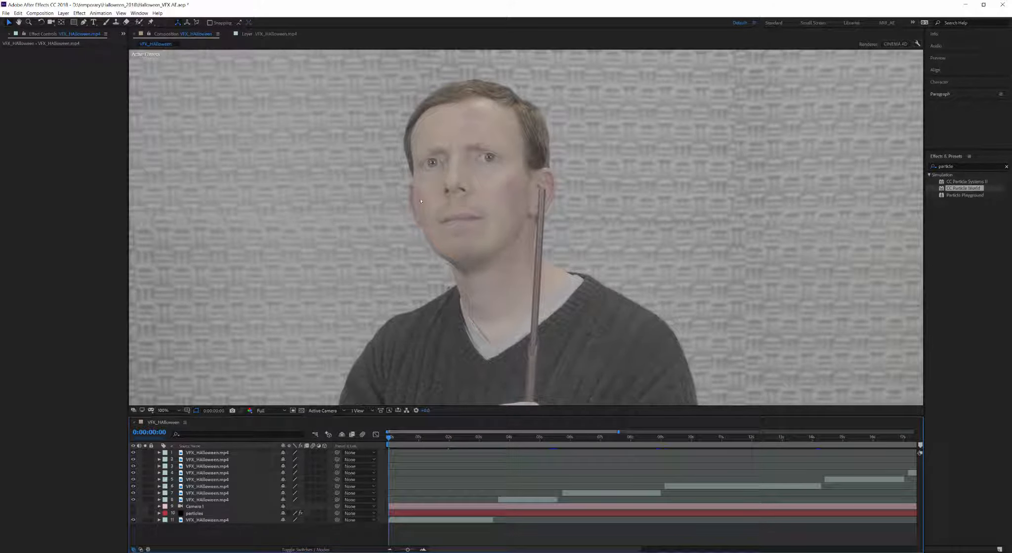
Step: Add a Null 1 null object via Layer > New and drag it up beside the ear
left_click(63, 13)
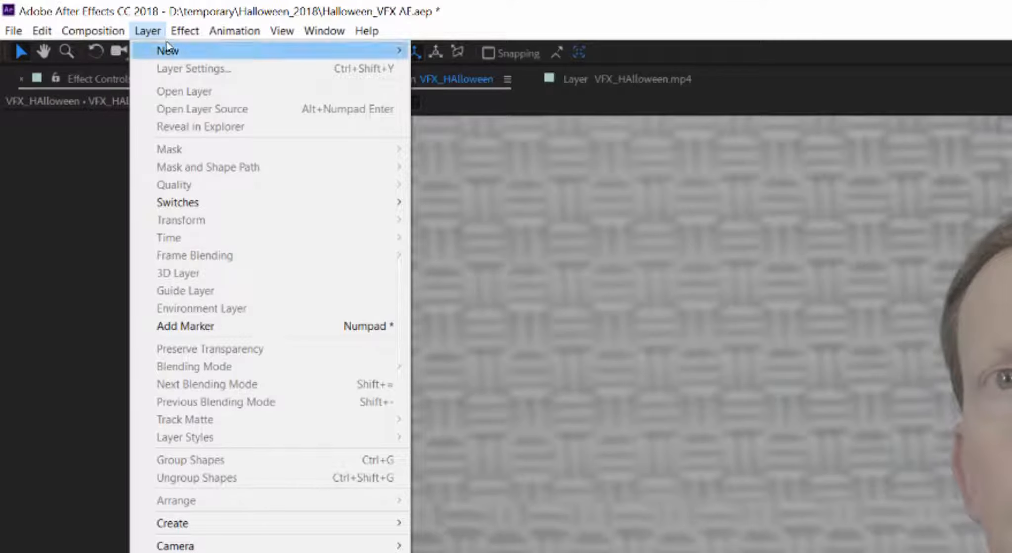
mouse_move(168, 50)
left_click(482, 121)
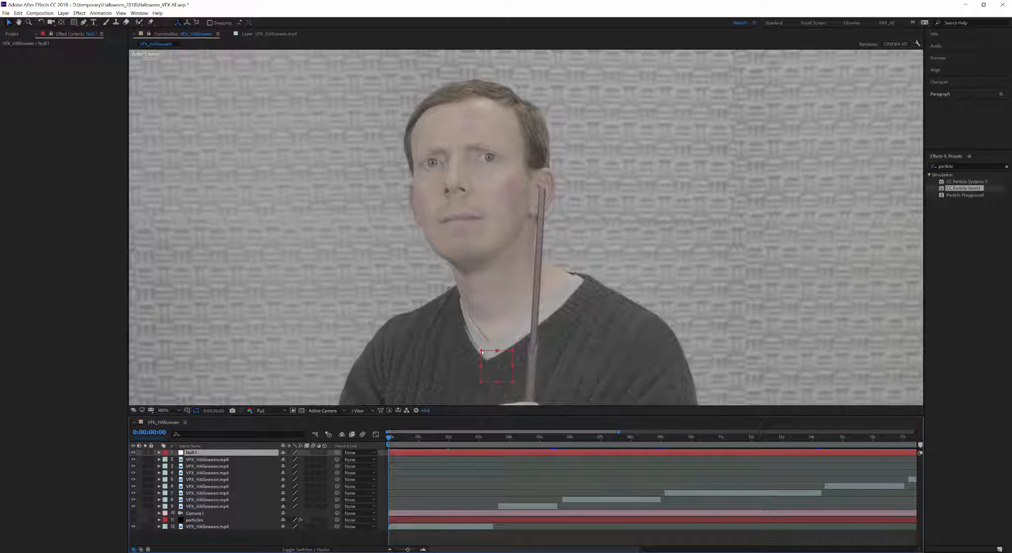
left_click_drag(482, 352, 544, 190)
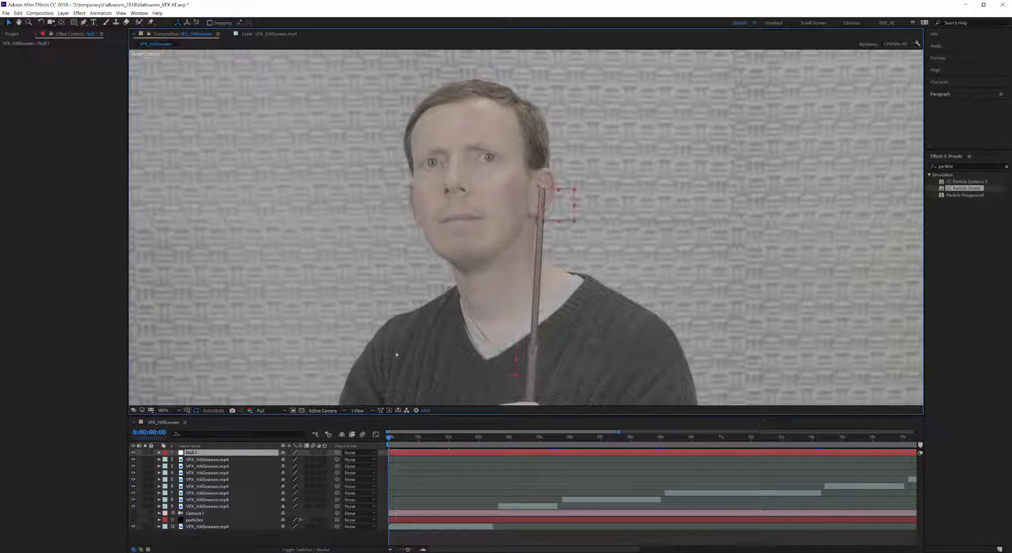
Step: Select the Null 1 layer and turn on its 3D layer switch
left_click(192, 521)
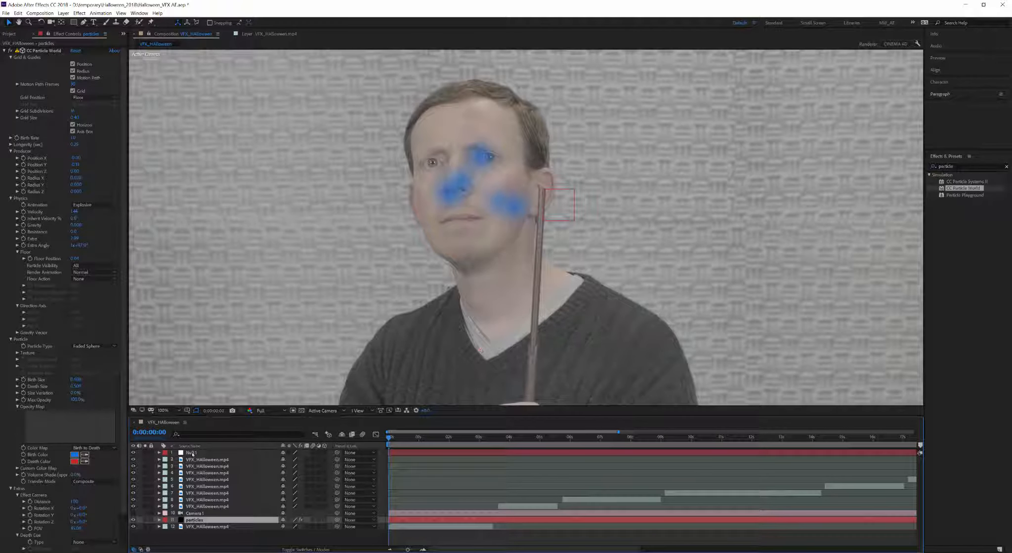
left_click(192, 454)
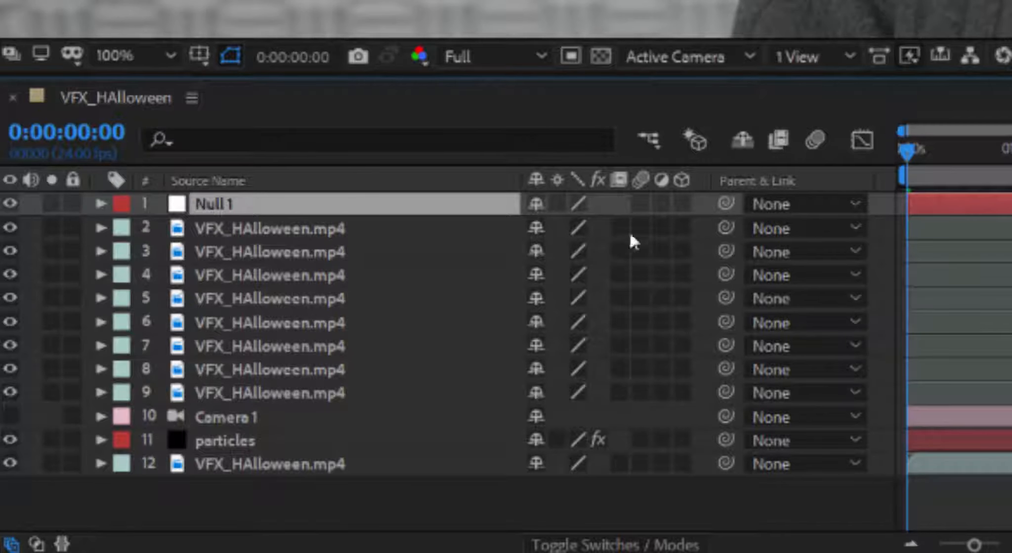
left_click(682, 203)
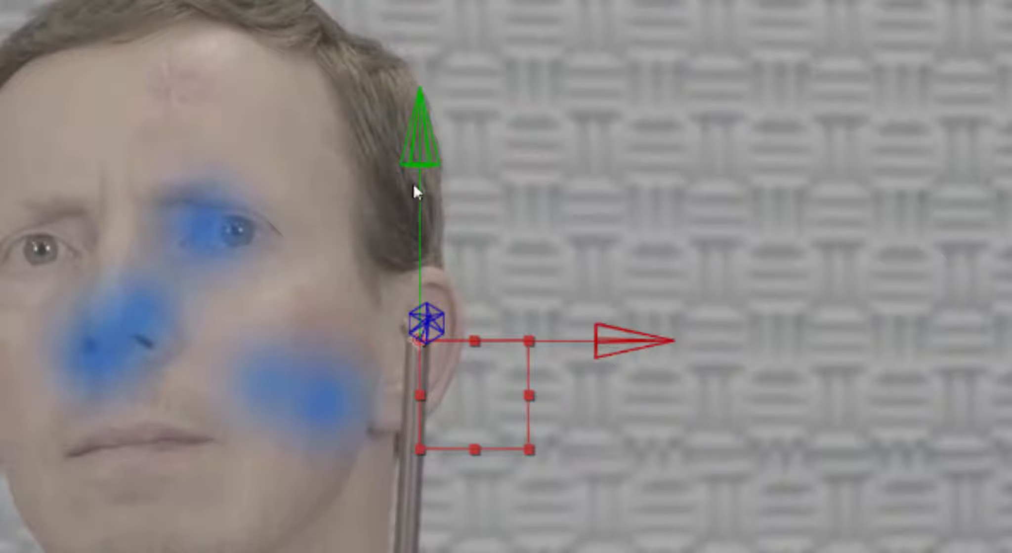
Step: Move the 3D null along its X, Y and depth axes onto the wand beside the ear
left_click_drag(422, 138, 414, 159)
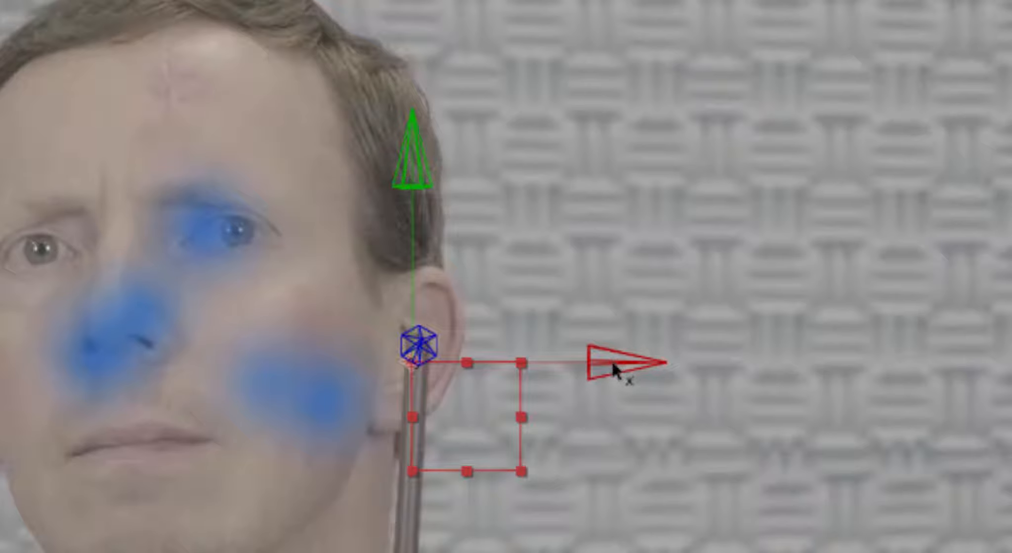
left_click_drag(612, 365, 781, 372)
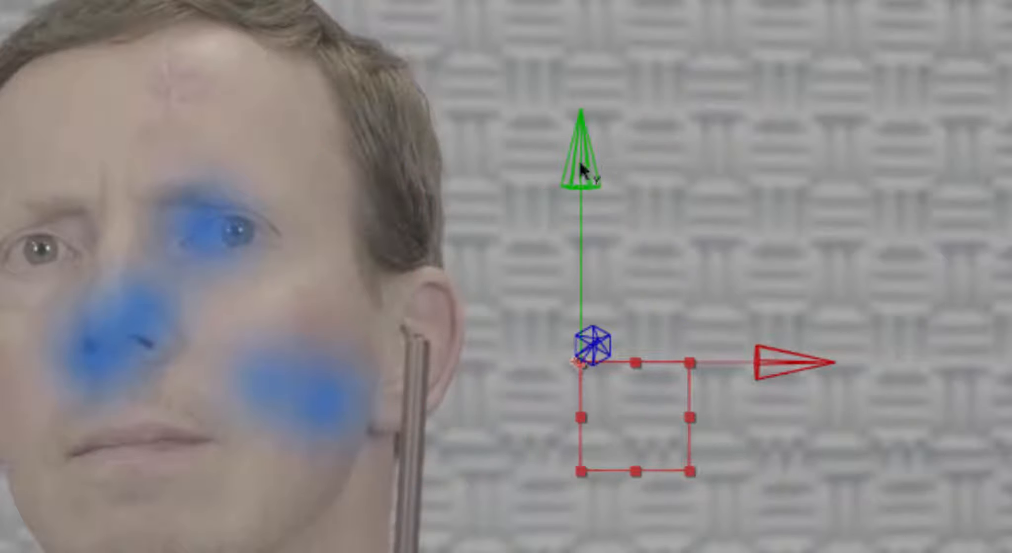
left_click_drag(580, 168, 154, 339)
left_click_drag(756, 286, 614, 286)
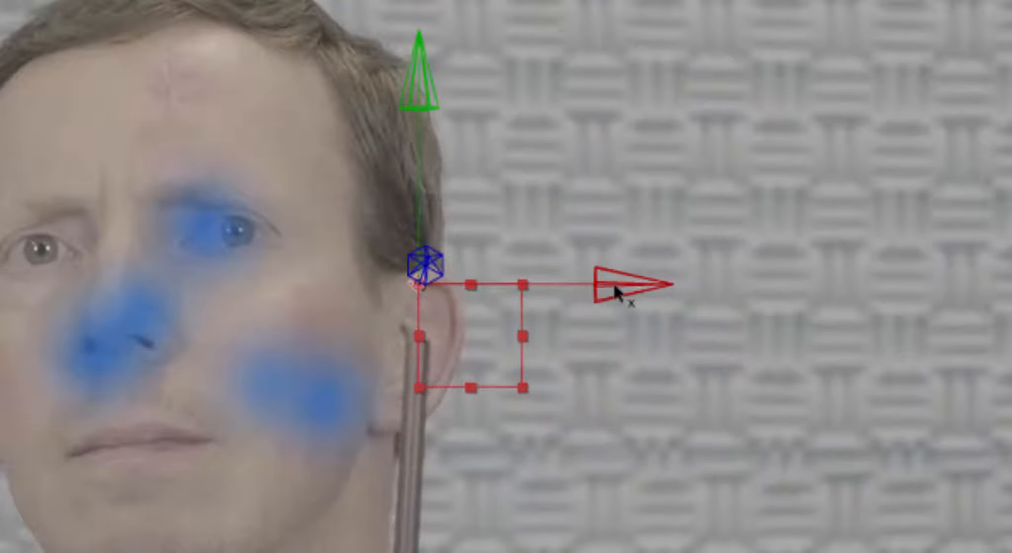
left_click_drag(422, 91, 397, 158)
scroll(502, 305, "up", 1)
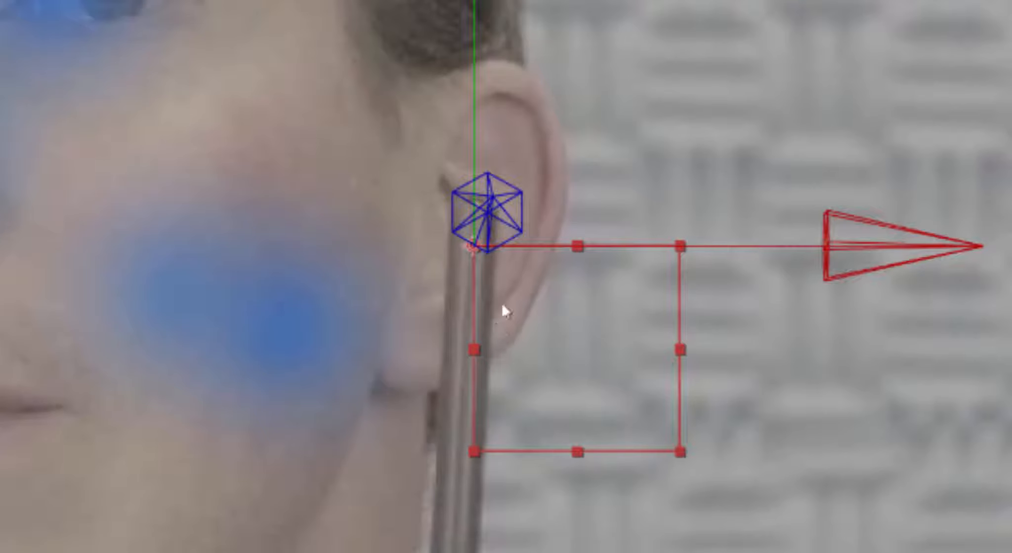
left_click_drag(872, 256, 854, 247)
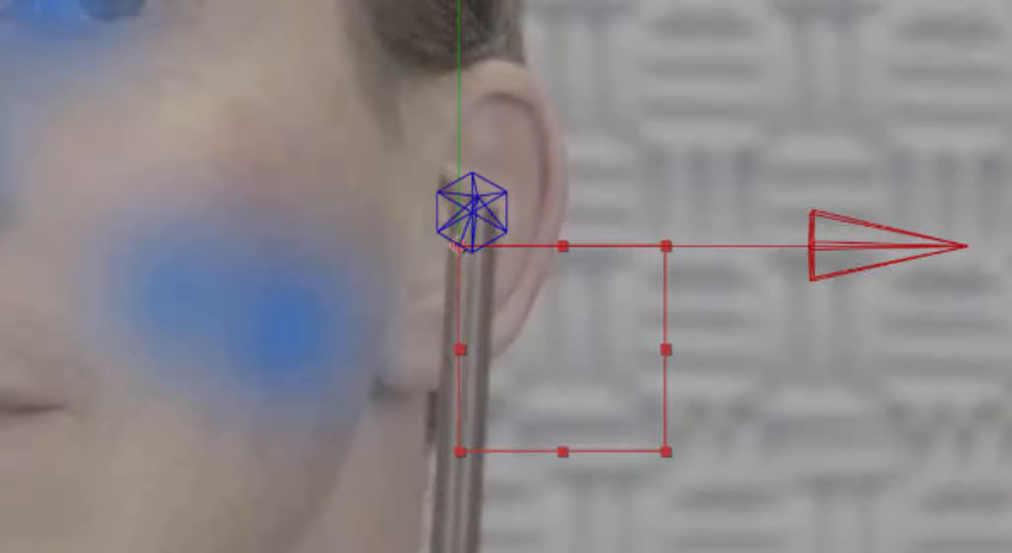
Step: Centre the null's anchor with Pan Behind and place it at the wand tip (2125.5, 538.5, 286.0)
left_click(189, 70)
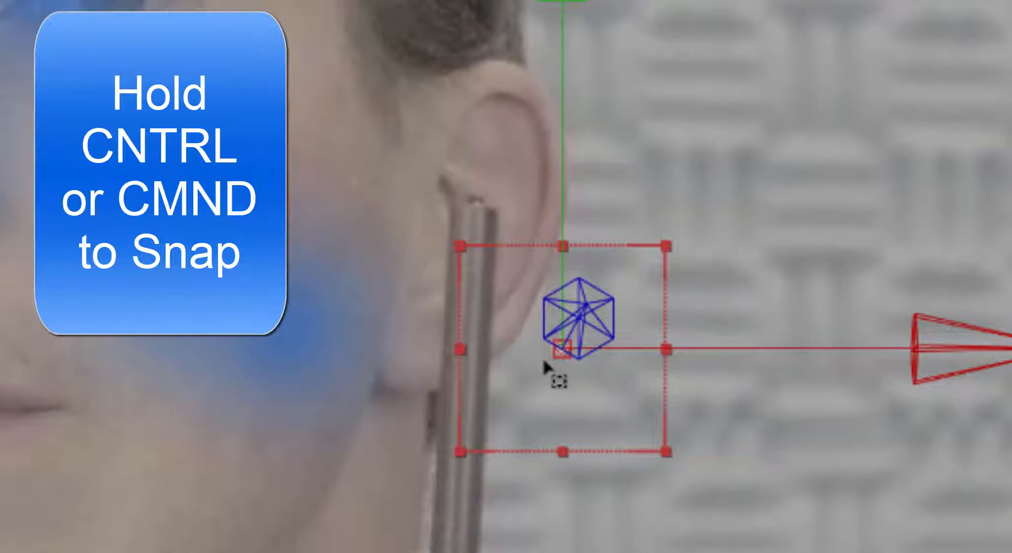
left_click_drag(455, 242, 545, 352)
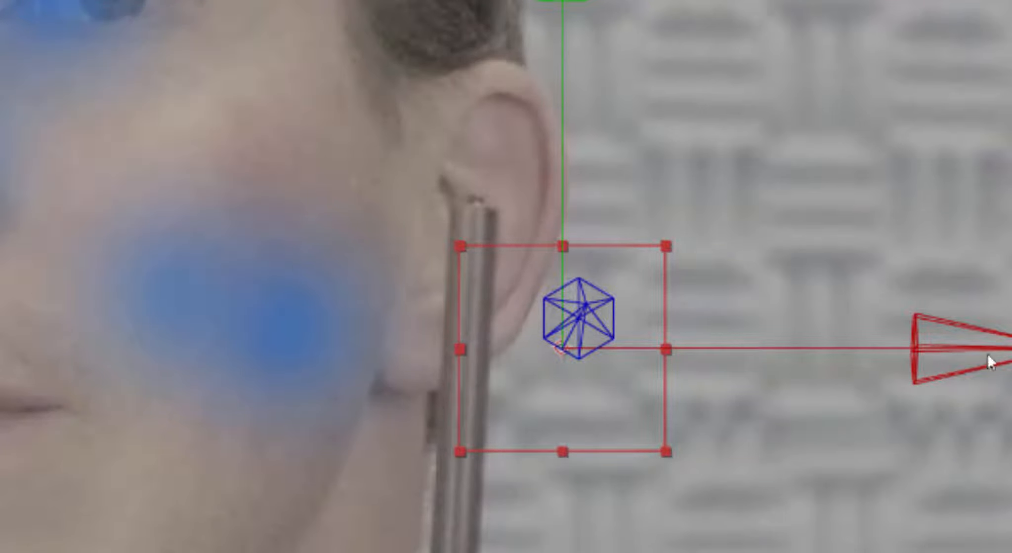
left_click_drag(958, 350, 889, 344)
left_click_drag(473, 1, 473, 0)
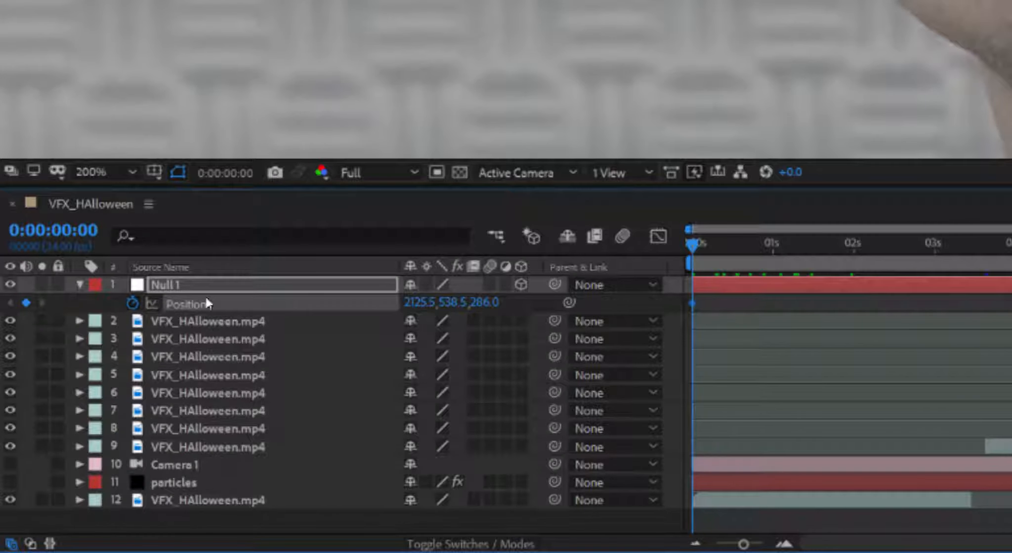
Step: Key the null onto the wand tip at frames 2 and 4, then zoom the timeline in
left_click_drag(694, 246, 702, 250)
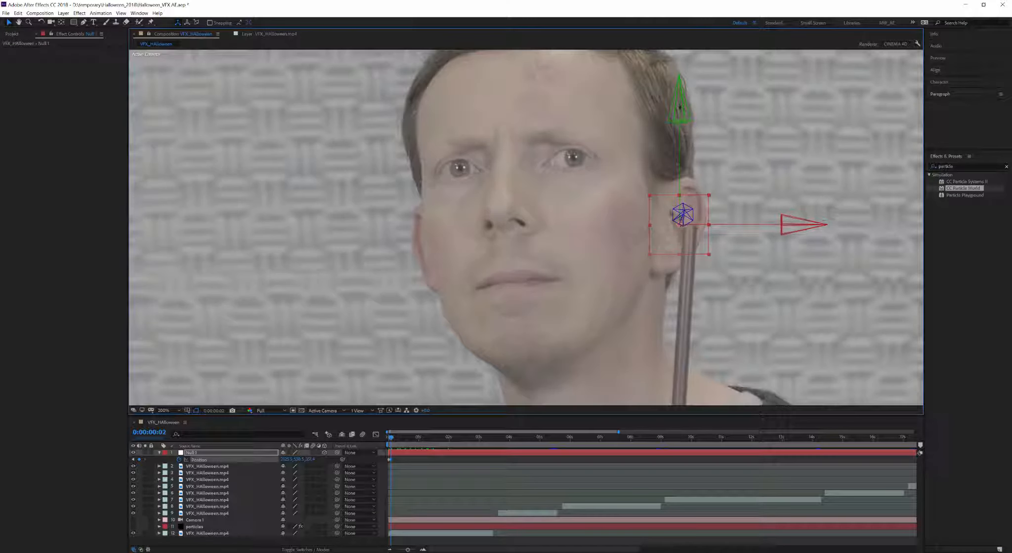
left_click_drag(795, 229, 808, 229)
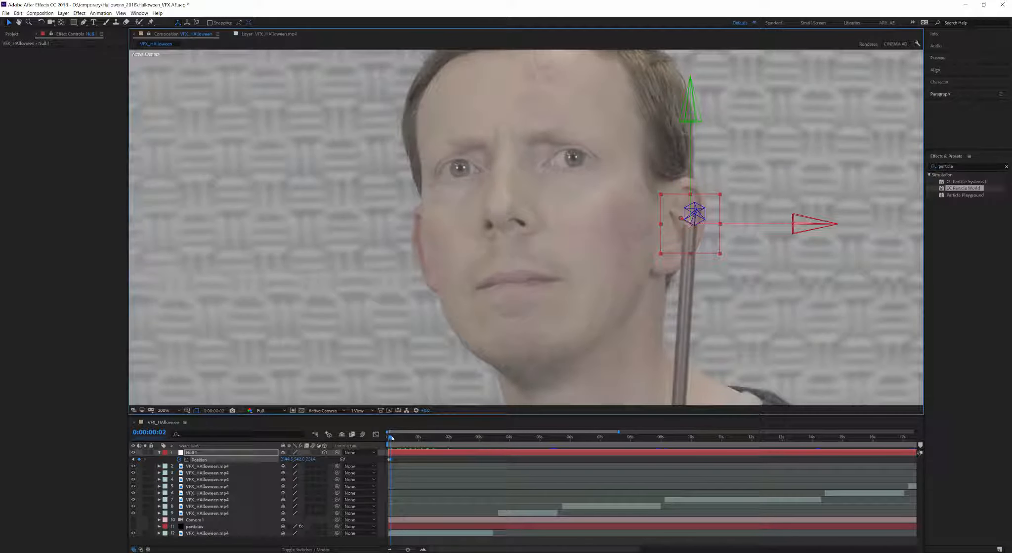
left_click_drag(393, 438, 395, 438)
left_click_drag(690, 109, 691, 109)
left_click_drag(812, 225, 813, 225)
left_click_drag(408, 550, 410, 550)
left_click_drag(905, 543, 912, 542)
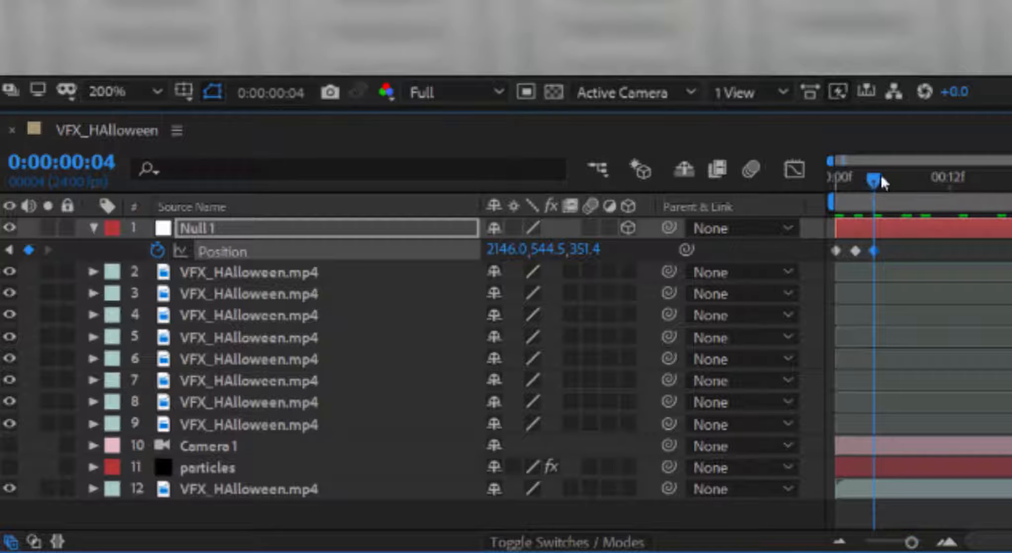
Step: Move the null left with the wand tip, keying Position at frames 8, 10, 13, 15 and 21
left_click_drag(876, 181, 846, 197)
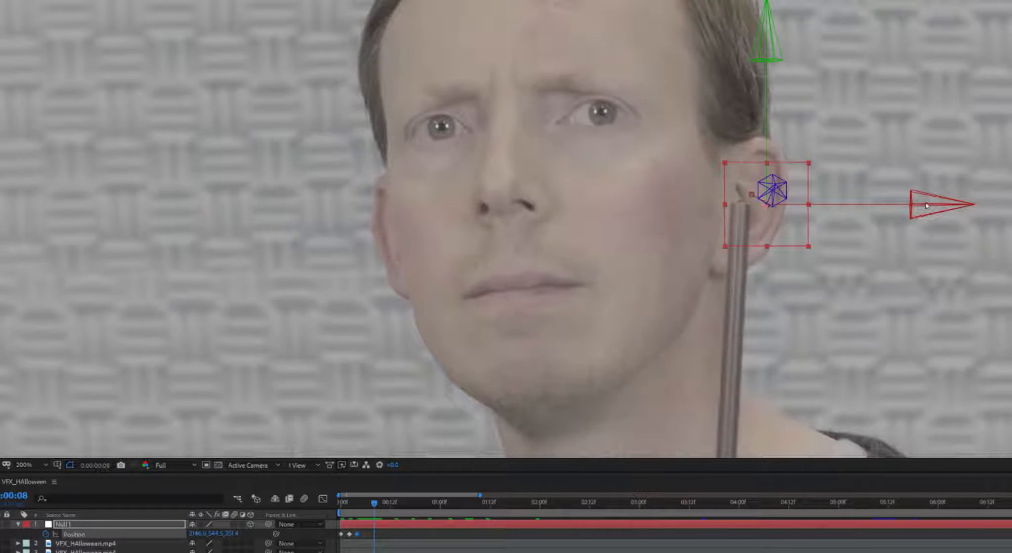
left_click(380, 504)
left_click(383, 504)
left_click(394, 504)
left_click_drag(394, 504, 404, 504)
left_click_drag(835, 199, 751, 196)
key("Page_Down")
key("Page_Down")
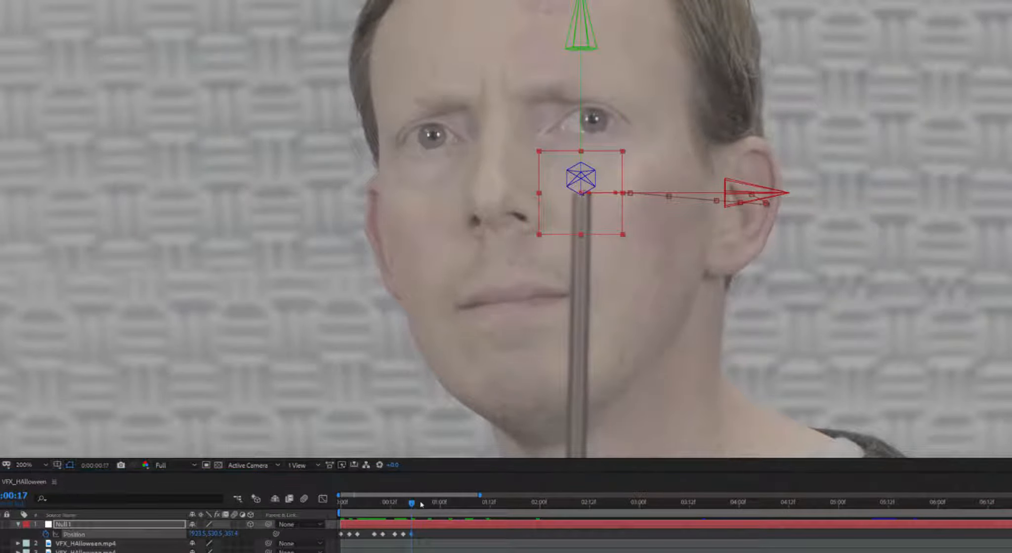
left_click_drag(414, 504, 428, 504)
left_click_drag(756, 195, 651, 192)
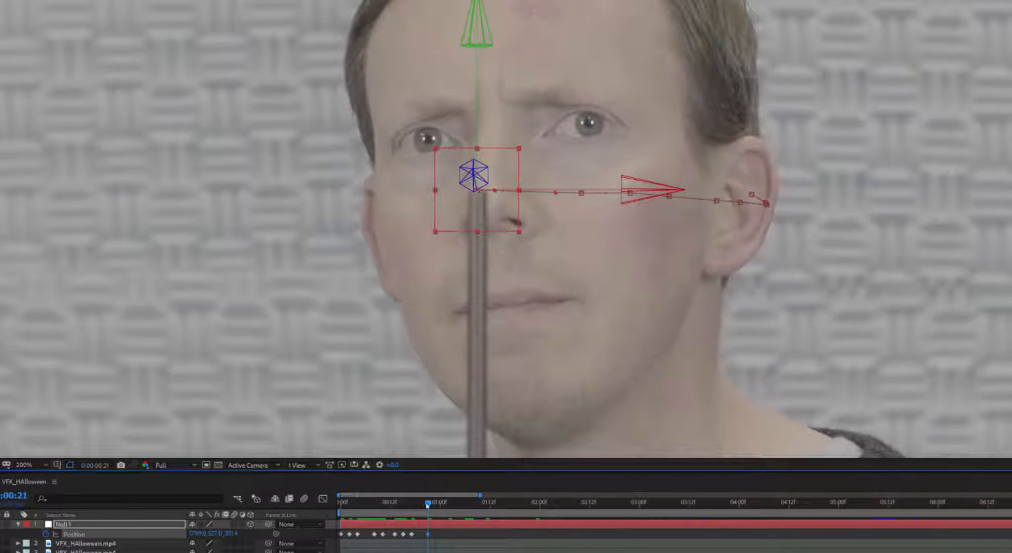
Step: Continue keying the null leftward on the wand tip at 1:00, 1:03 and 1:06
left_click_drag(428, 504, 441, 505)
left_click_drag(655, 191, 586, 192)
left_click_drag(410, 26, 409, 30)
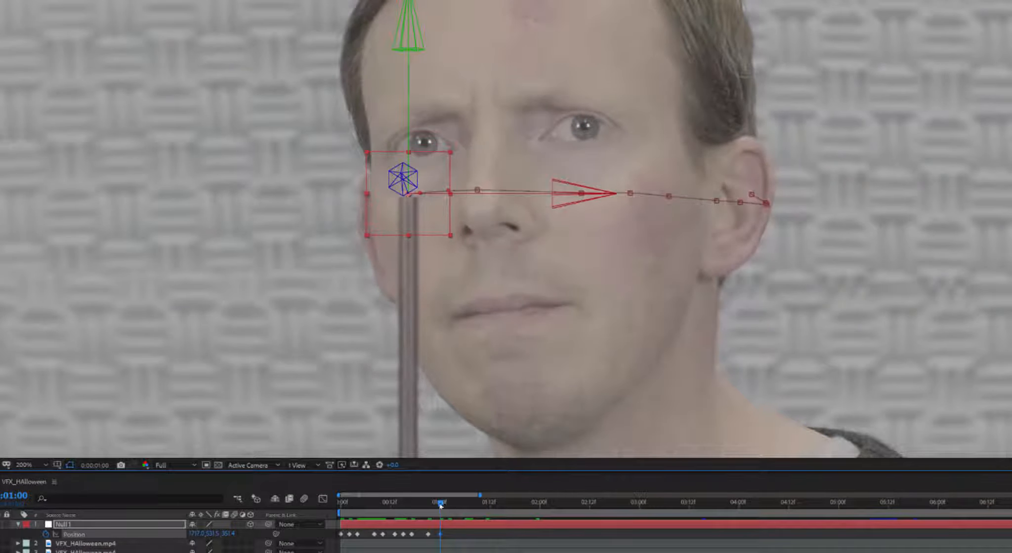
left_click_drag(440, 505, 453, 505)
left_click_drag(574, 196, 498, 199)
key("ctrl+z")
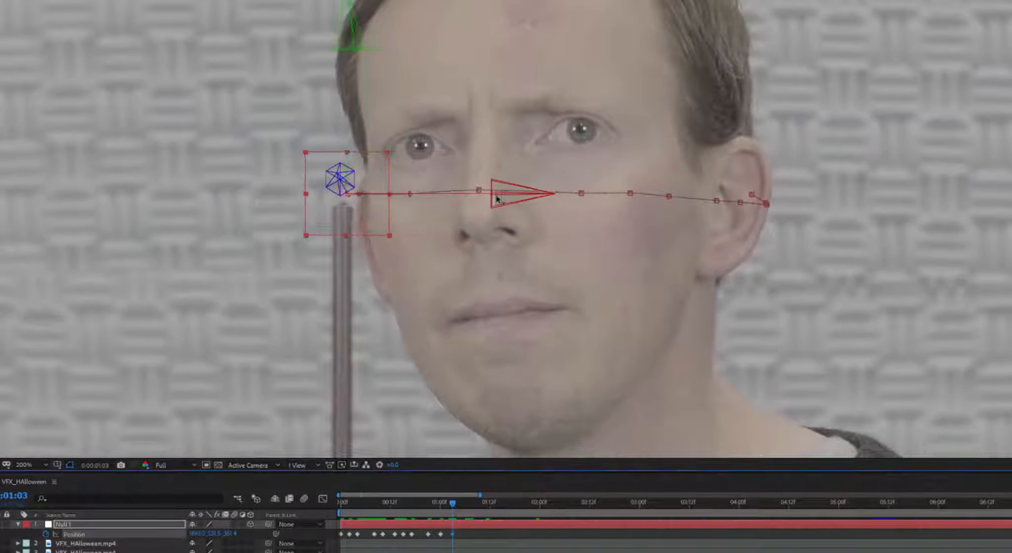
left_click_drag(453, 504, 465, 504)
left_click_drag(496, 204, 426, 210)
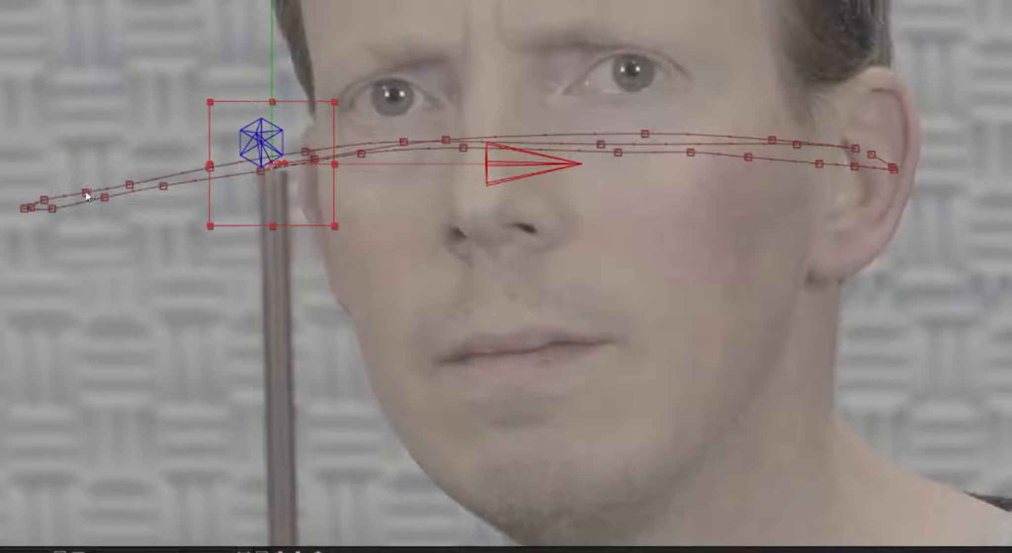
Step: Inspect keyframes along the motion path, undoing a trial bend to keep the path straight
left_click(86, 193)
left_click_drag(109, 190, 114, 170)
key("ctrl+z")
left_click(772, 140)
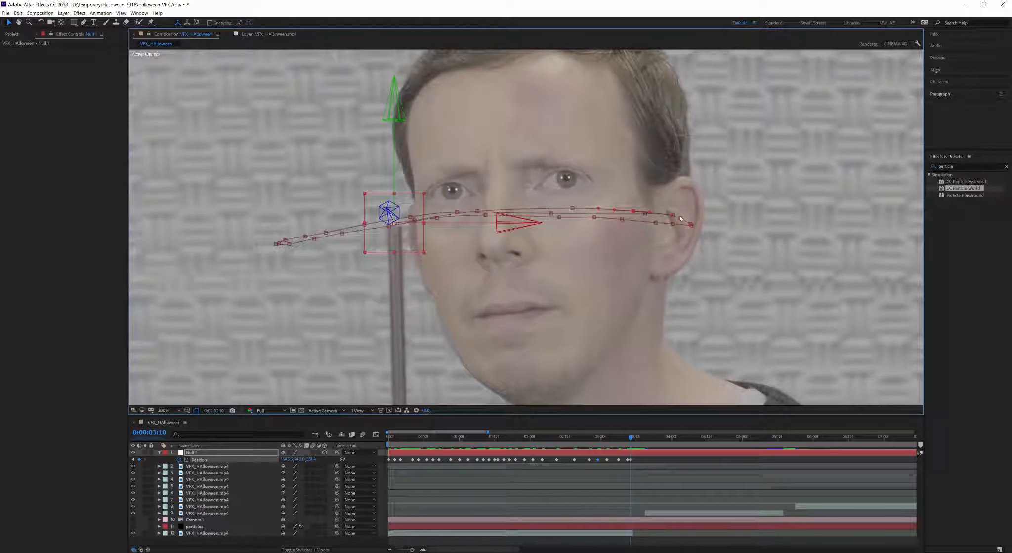
left_click(681, 218)
left_click(595, 218)
left_click(276, 244)
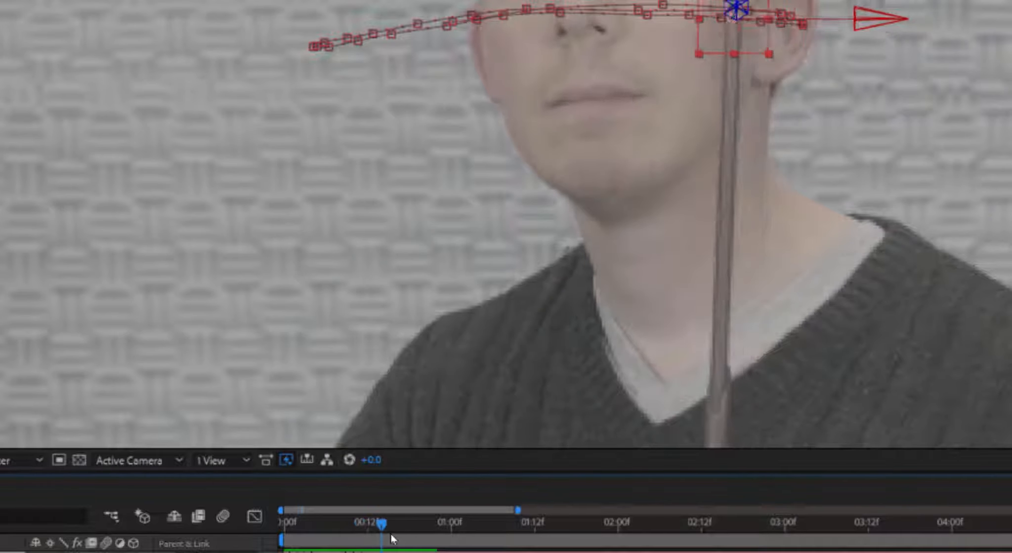
Step: Scrub the timeline to check that the null follows the wand tip
left_click_drag(391, 534, 533, 533)
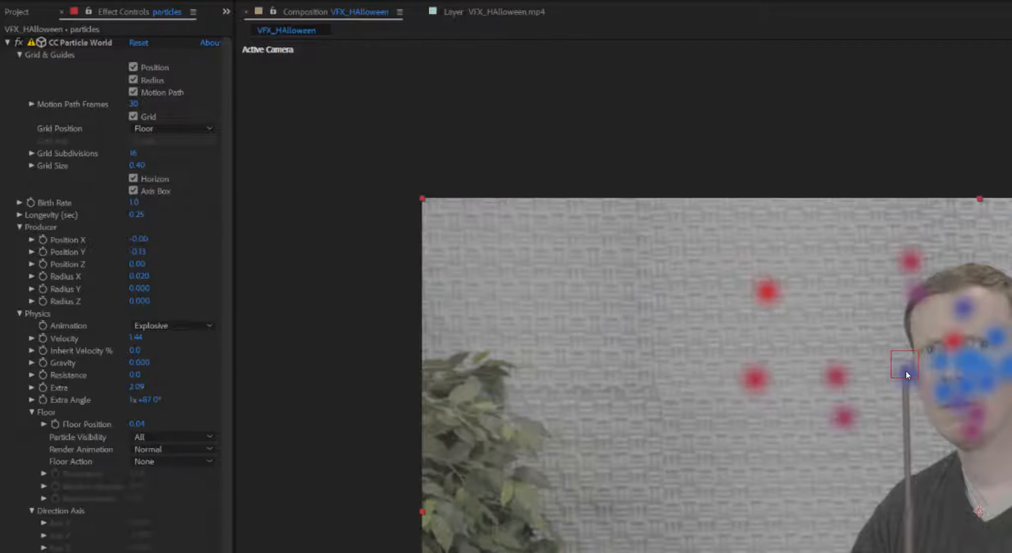
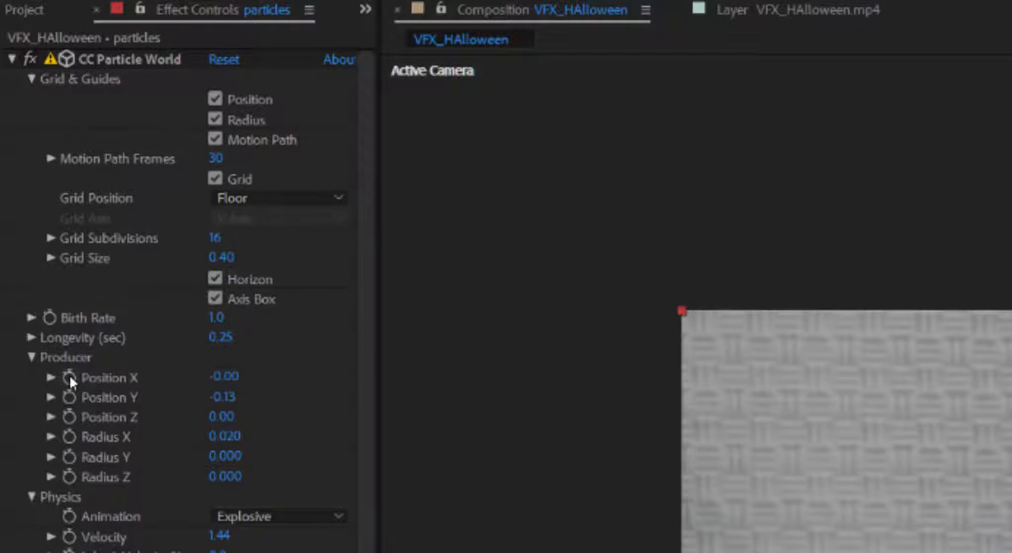
Step: Select the fire map 2 particle layer with its Producer position properties showing
left_click(69, 377)
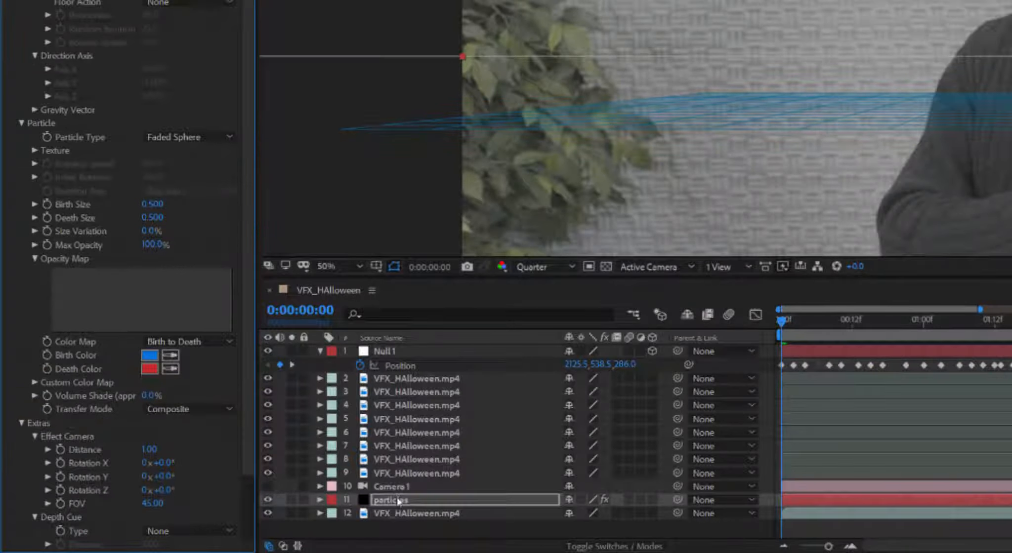
left_click(502, 505)
scroll(492, 503, "down", 1)
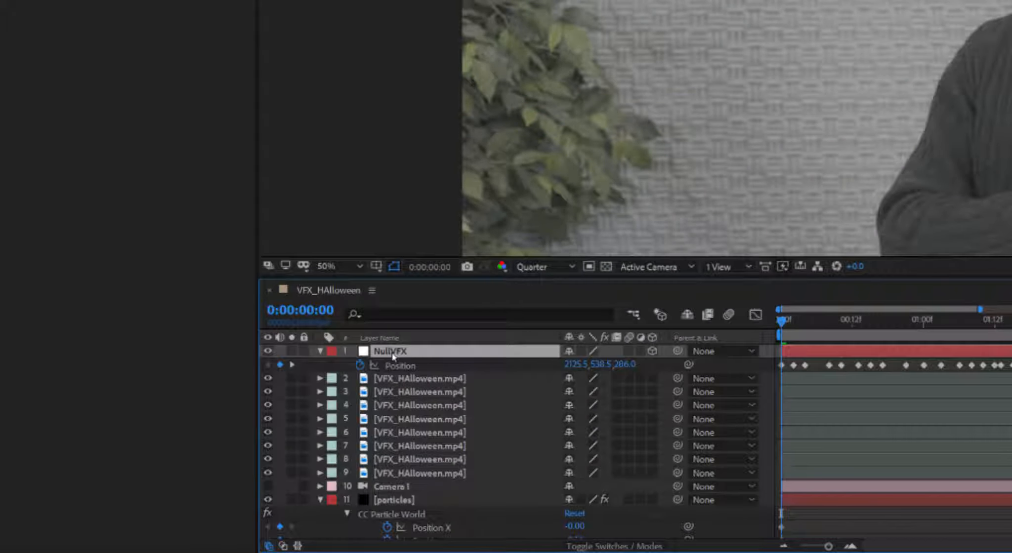
Step: Copy the NullVFX layer name and add an expression to Producer Position X
right_click(392, 353)
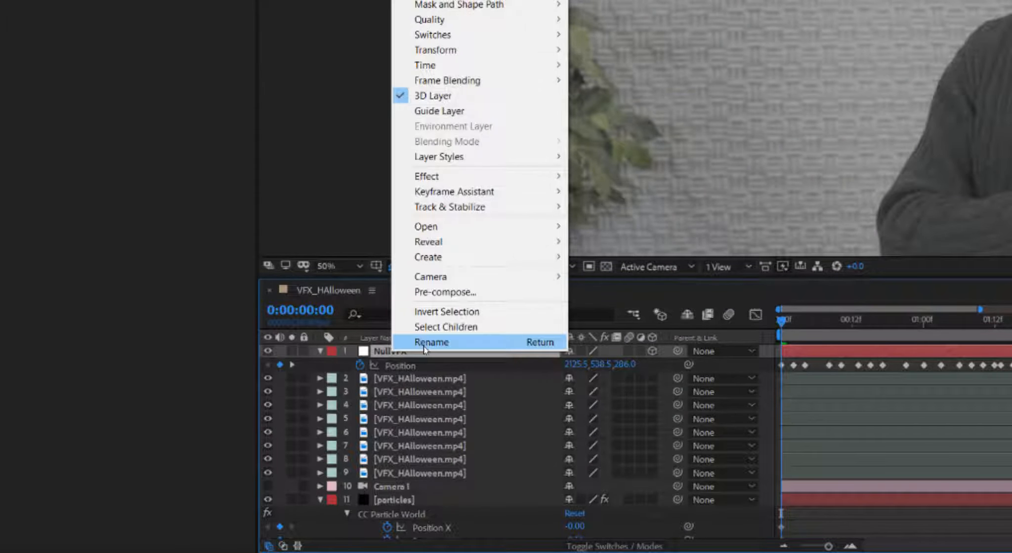
left_click(424, 345)
left_click(431, 351)
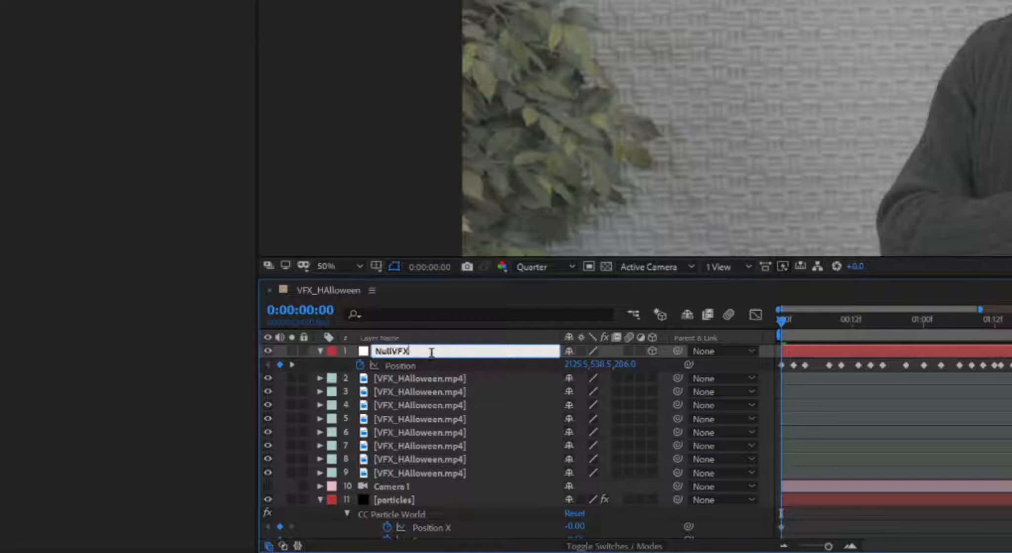
left_click_drag(431, 352, 372, 350)
left_click(110, 421, "alt")
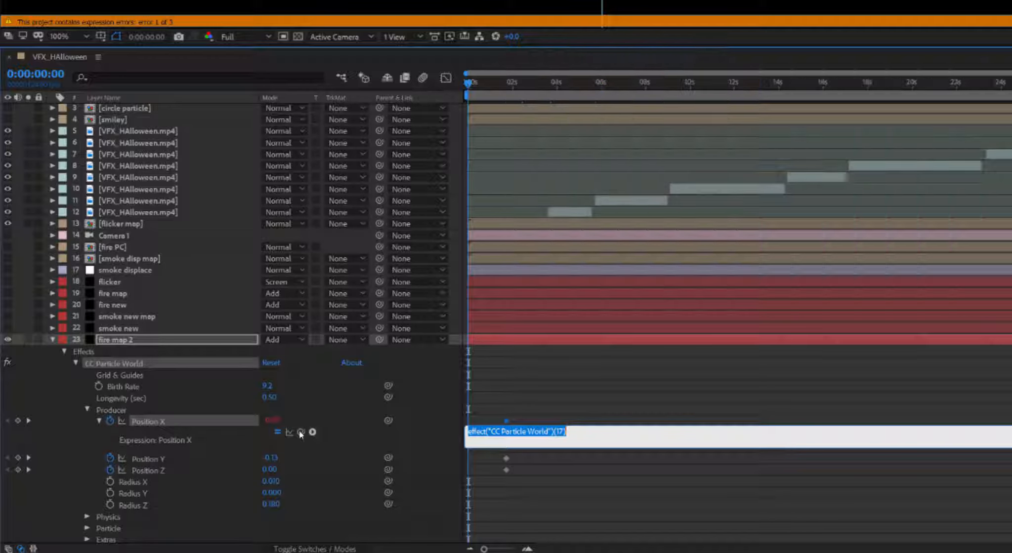
Step: Pickwhip Producer Position X to NullVFX's position and copy the normalized X expression from Notepad
scroll(280, 317, "up", 2)
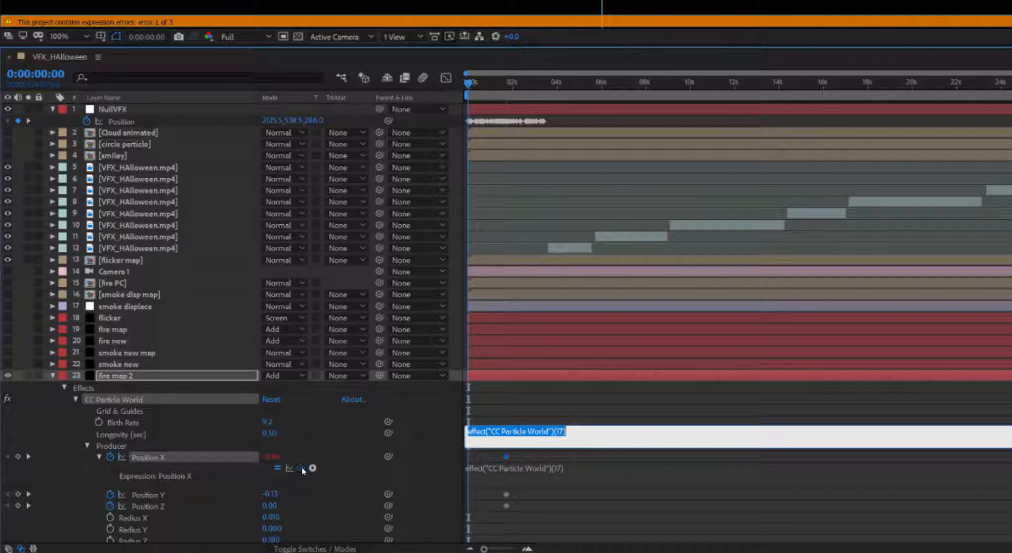
left_click_drag(303, 471, 272, 122)
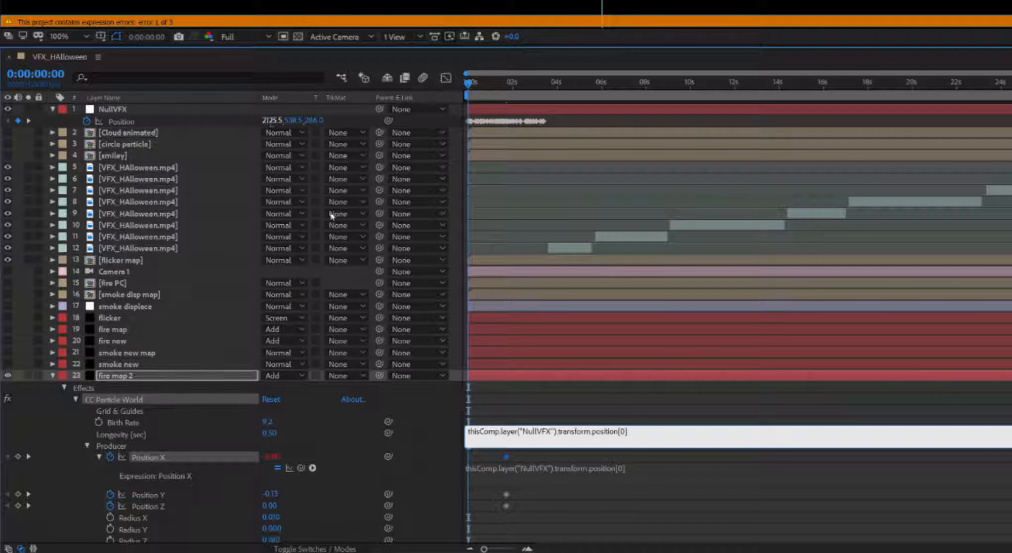
key("alt+Tab")
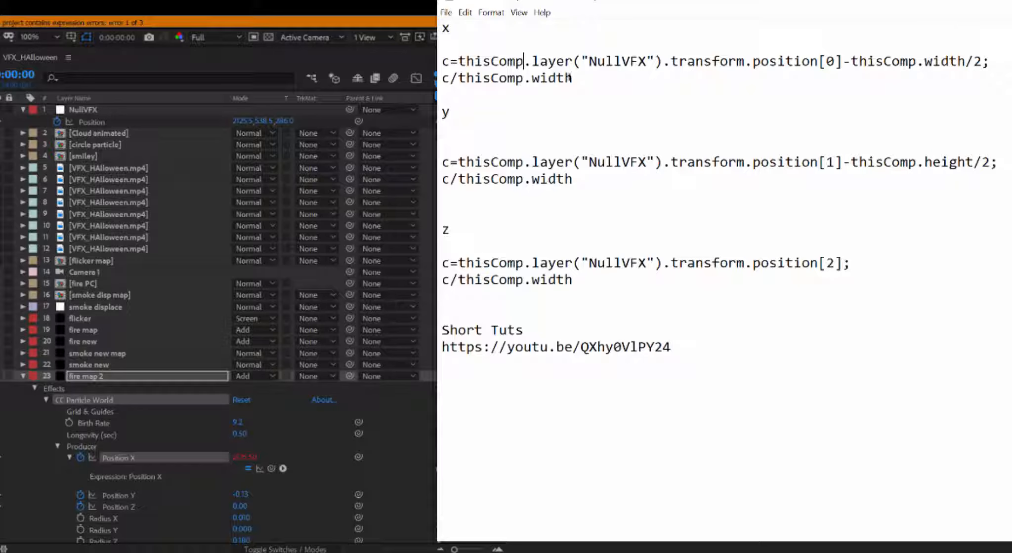
left_click_drag(573, 78, 408, 57)
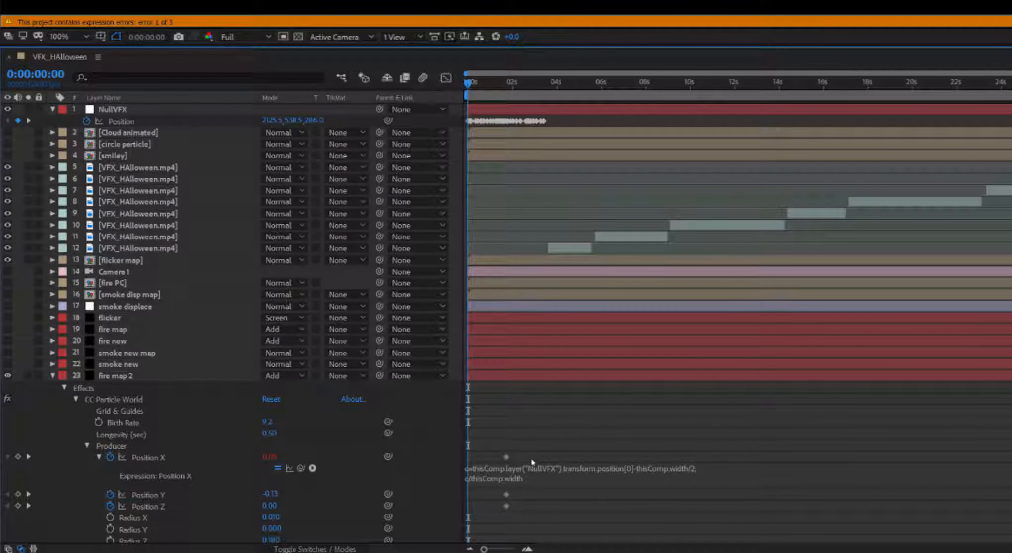
Step: Link Producer Position Y to NullVFX's position and paste the normalized Y expression from Notepad
left_click(134, 495)
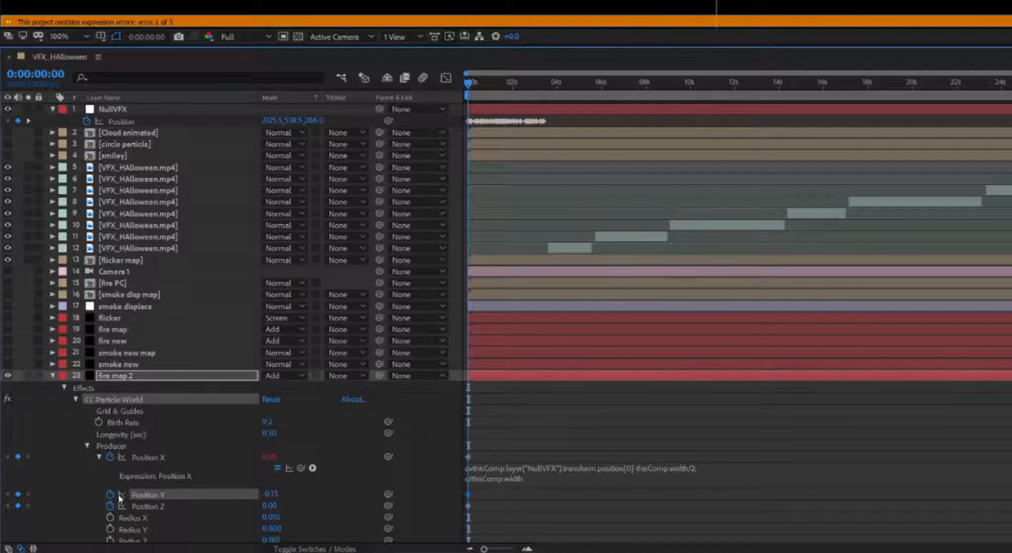
left_click(111, 495, "alt")
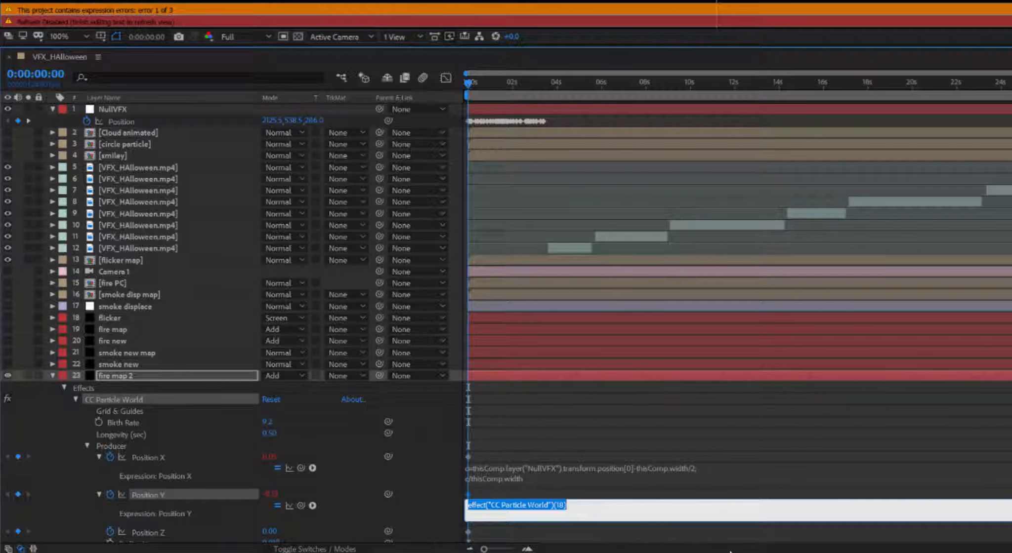
left_click_drag(301, 506, 293, 124)
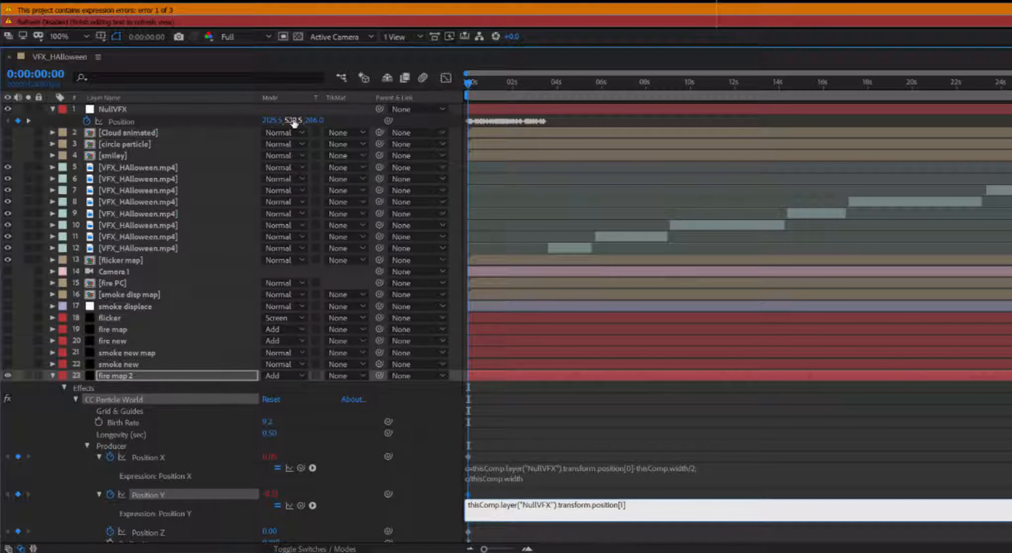
key("alt+Tab")
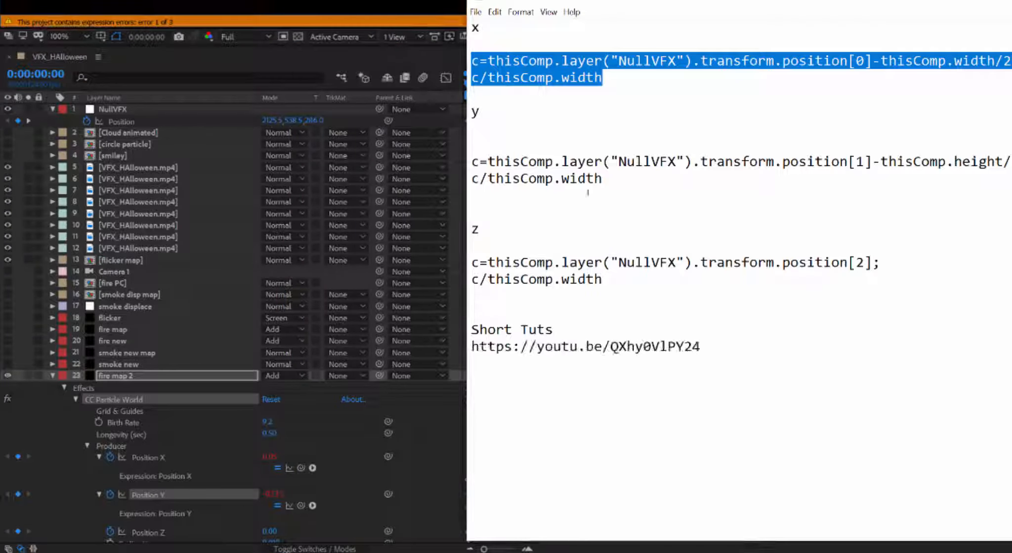
left_click_drag(604, 180, 468, 162)
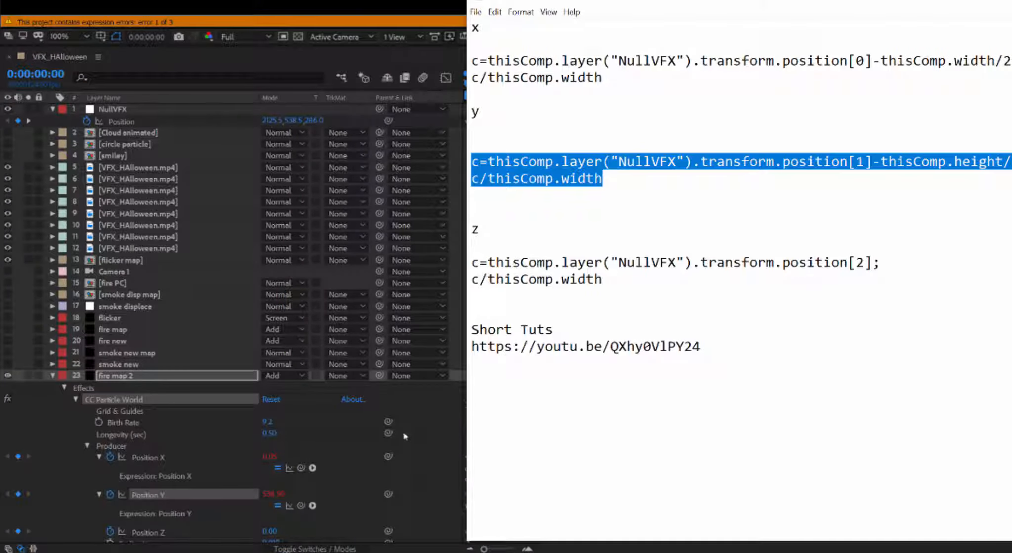
key("alt+Tab")
left_click(534, 505)
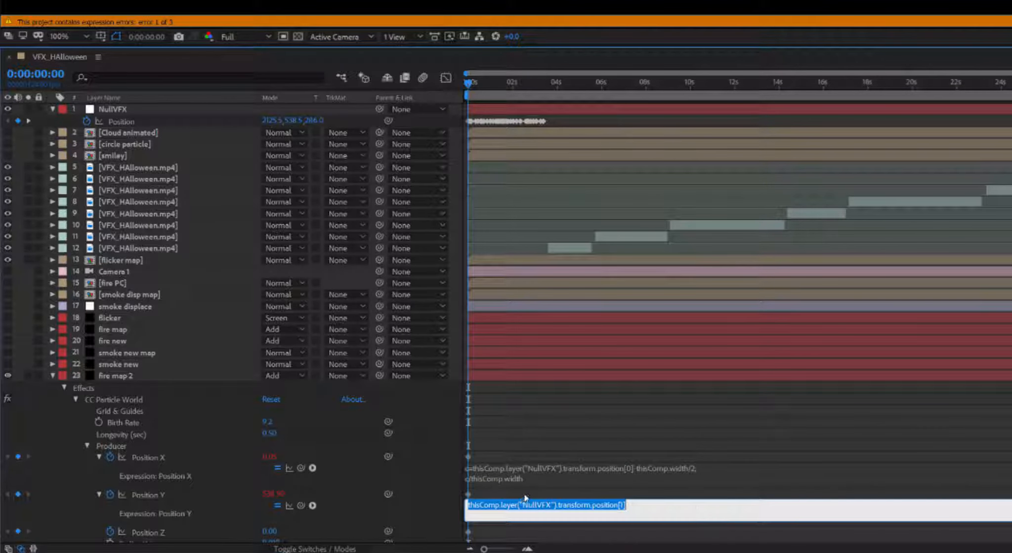
type("c=thisComp.layer(\"NullVFX\").transform.position[1]-thisComp.height/2; c/thisComp.width")
left_click(356, 515)
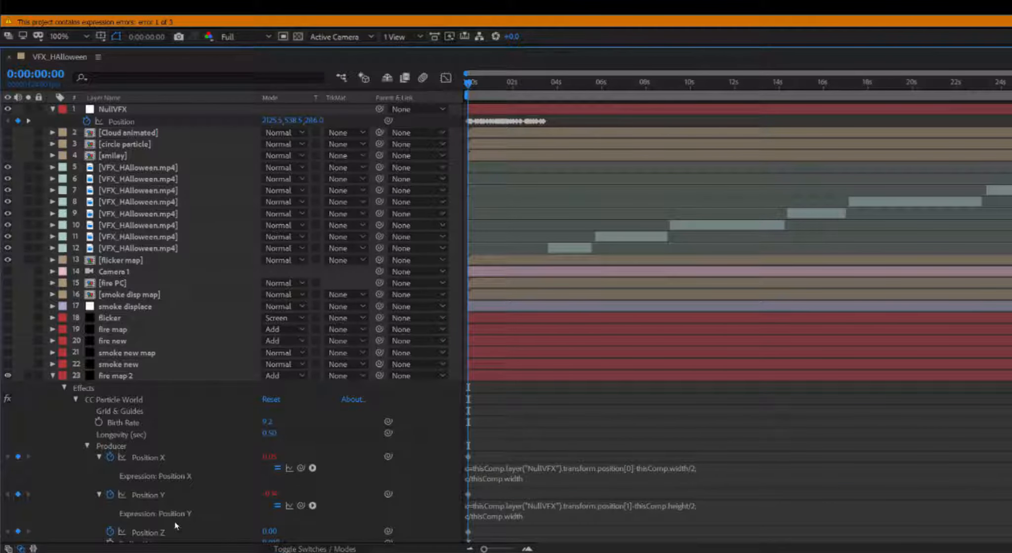
Step: Link Producer Position Z to NullVFX's position and paste the normalized Z expression from Notepad
left_click(110, 532, "alt")
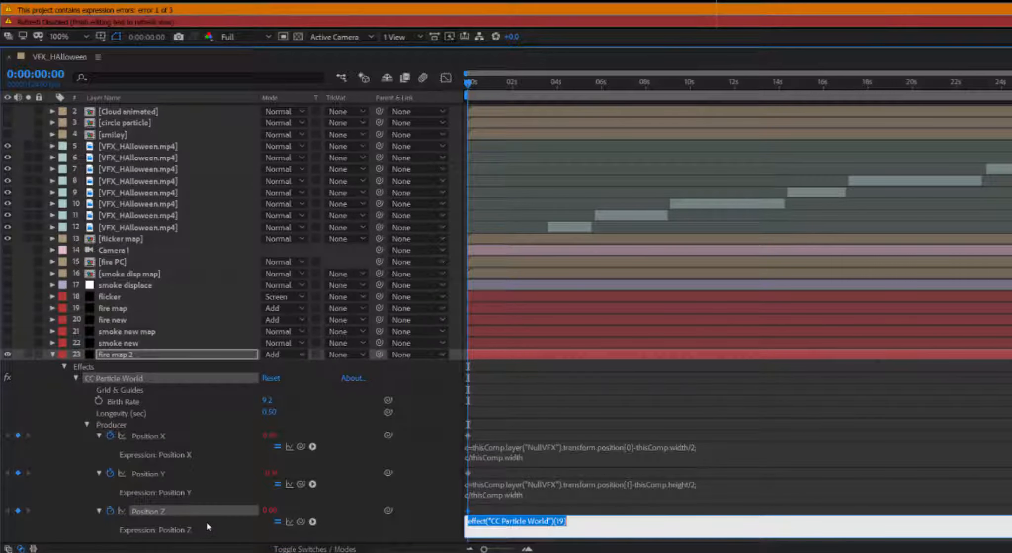
left_click_drag(301, 522, 313, 121)
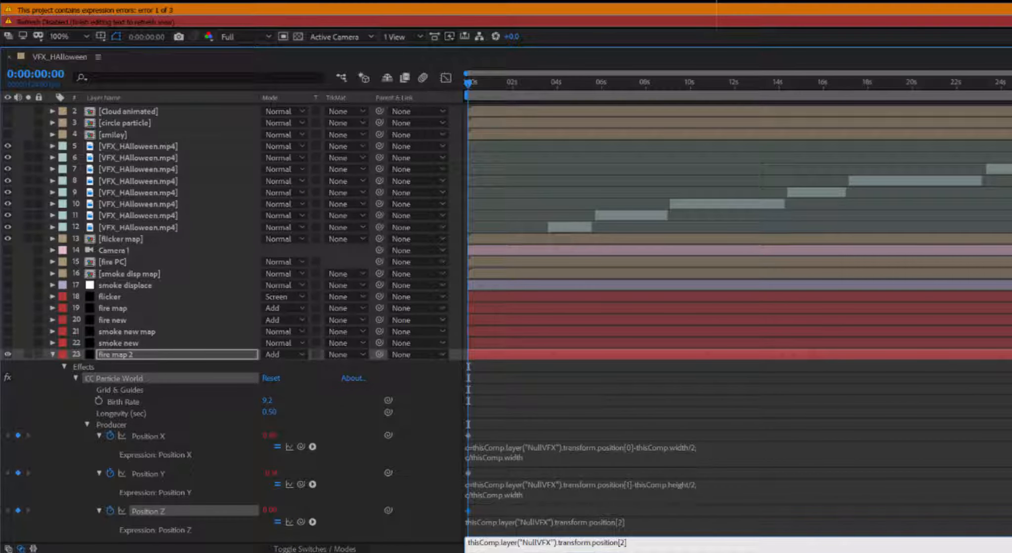
key("alt+Tab")
left_click_drag(602, 280, 481, 263)
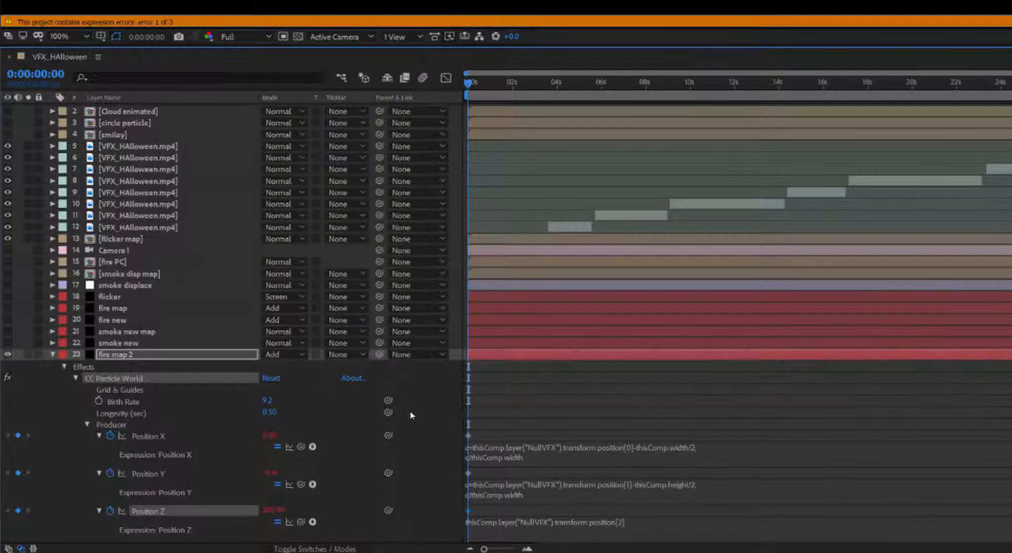
key("alt+Tab")
left_click(535, 519)
key("ctrl+v")
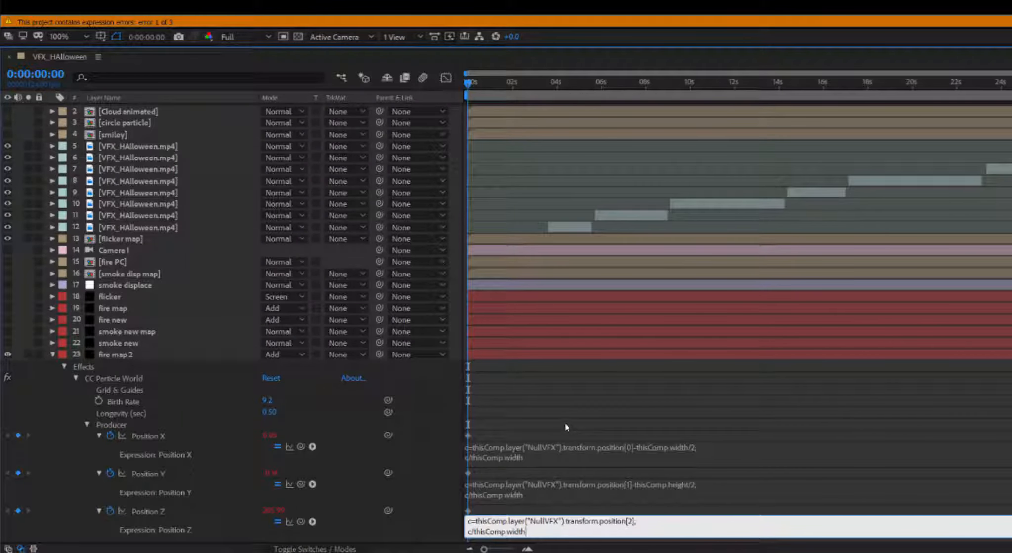
left_click(578, 385)
key("alt+Tab")
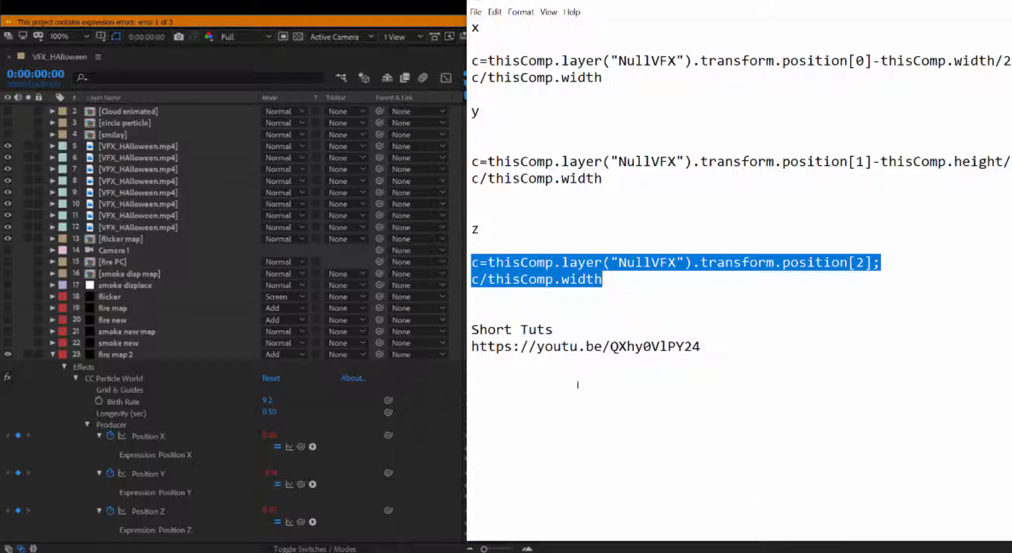
left_click(553, 330)
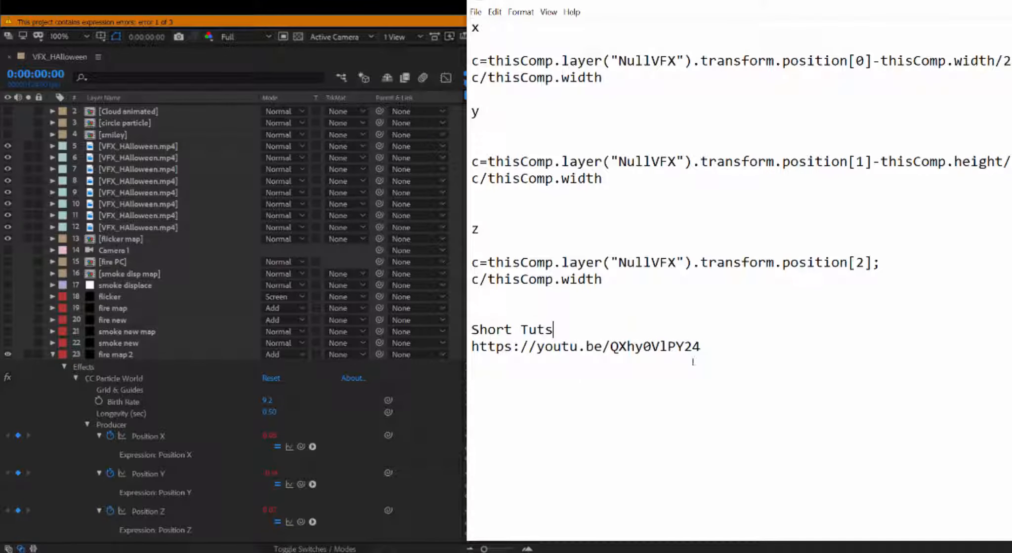
left_click(446, 411)
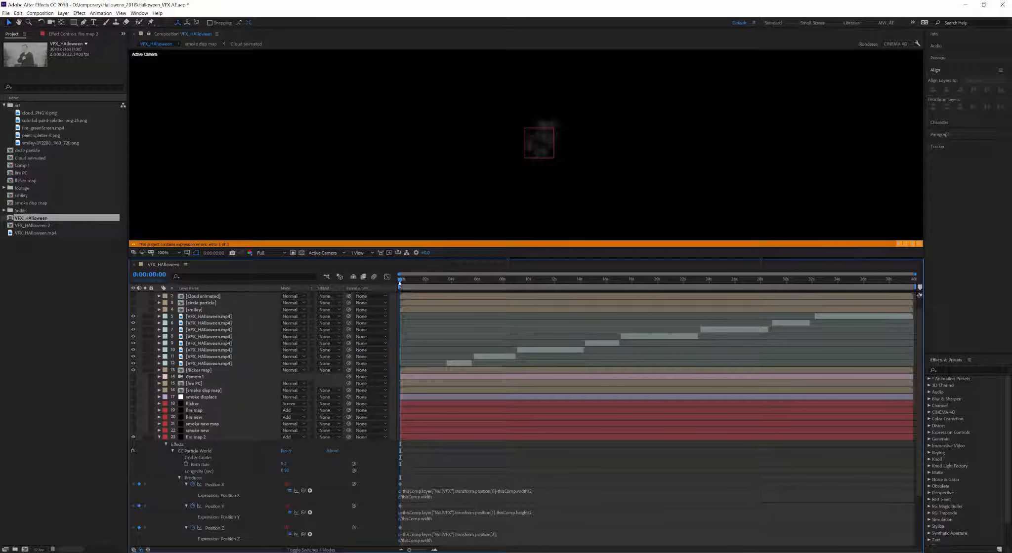
left_click_drag(400, 283, 413, 283)
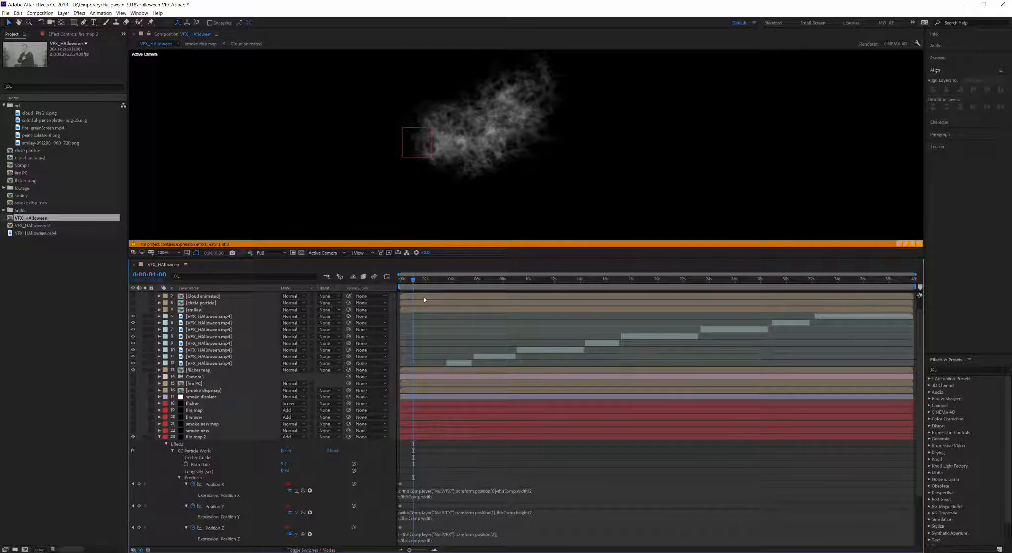
scroll(424, 298, "up", 1)
left_click_drag(415, 282, 442, 282)
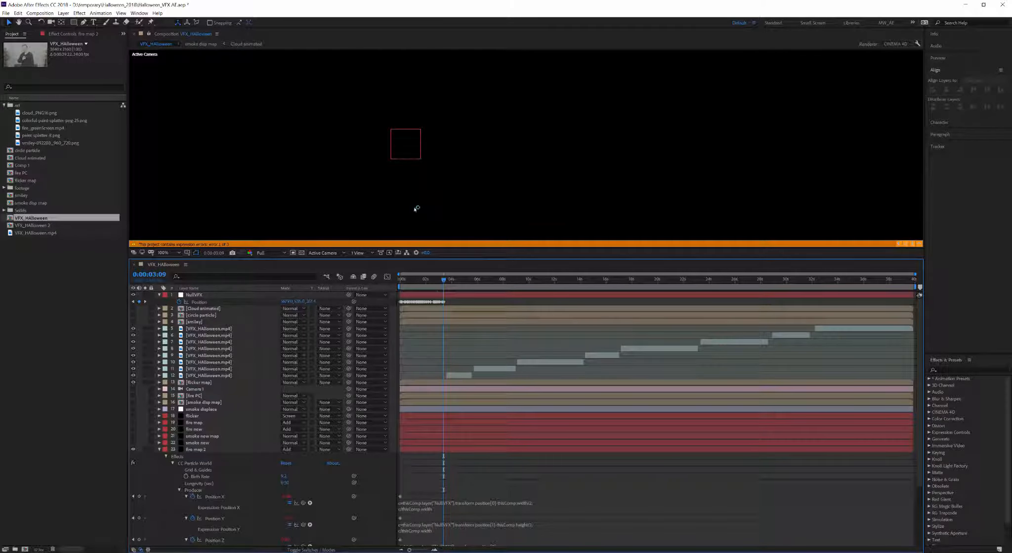
left_click(420, 292)
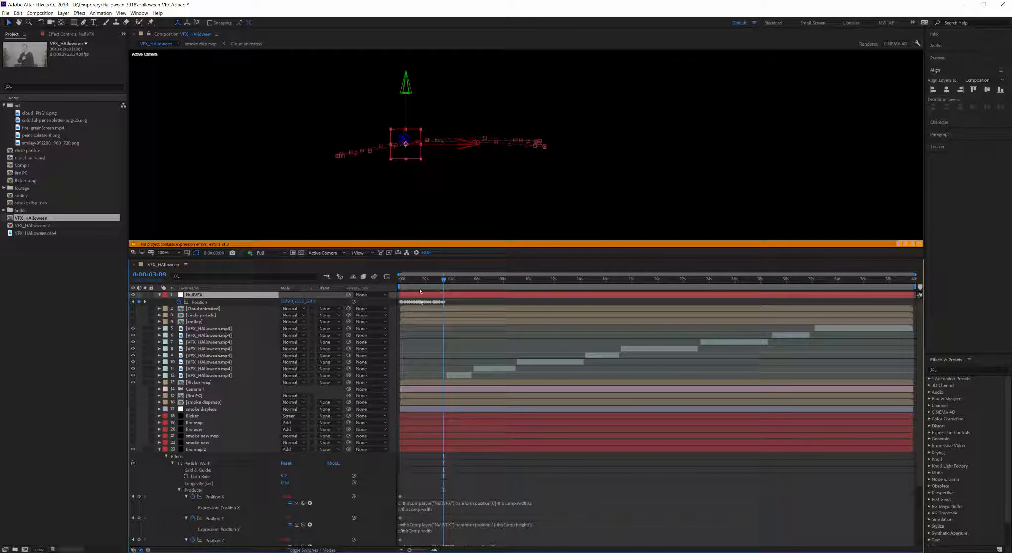
scroll(439, 170, "up", 3)
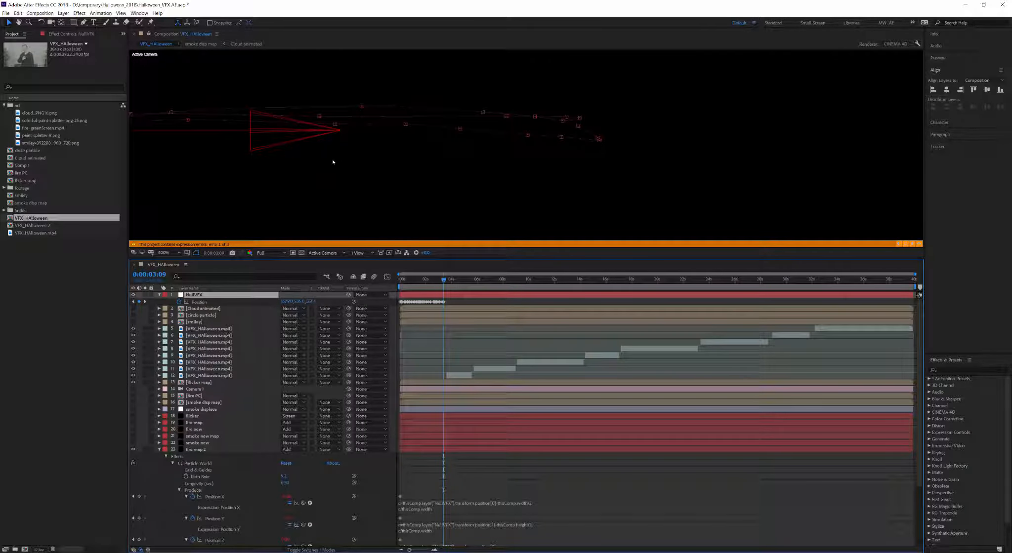
key("space")
left_click_drag(375, 167, 610, 180)
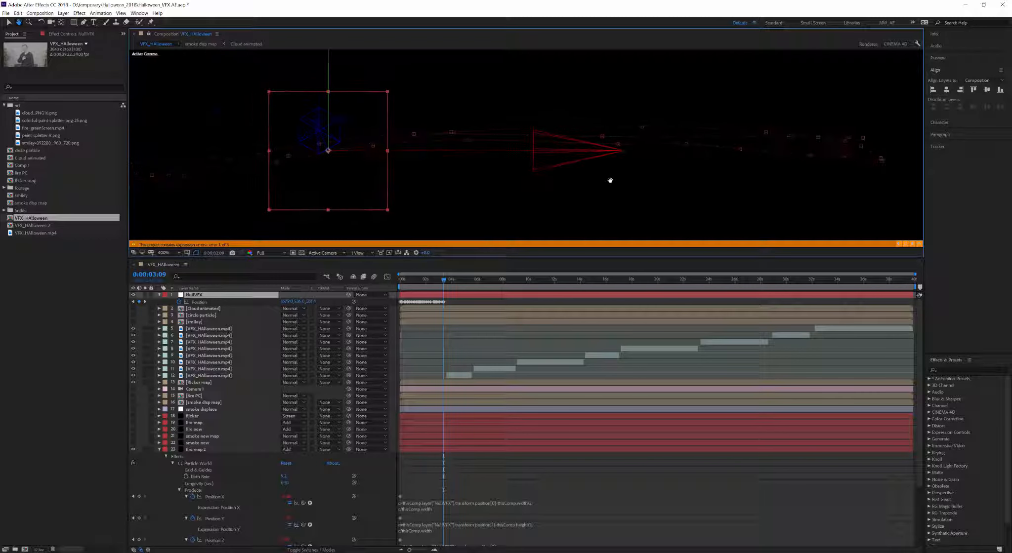
left_click(454, 132)
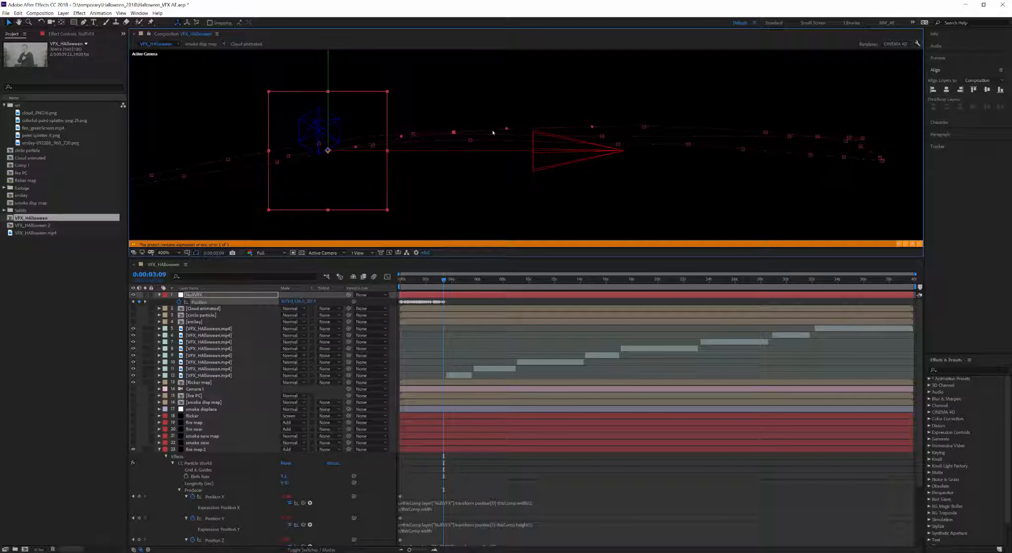
left_click_drag(508, 129, 504, 134)
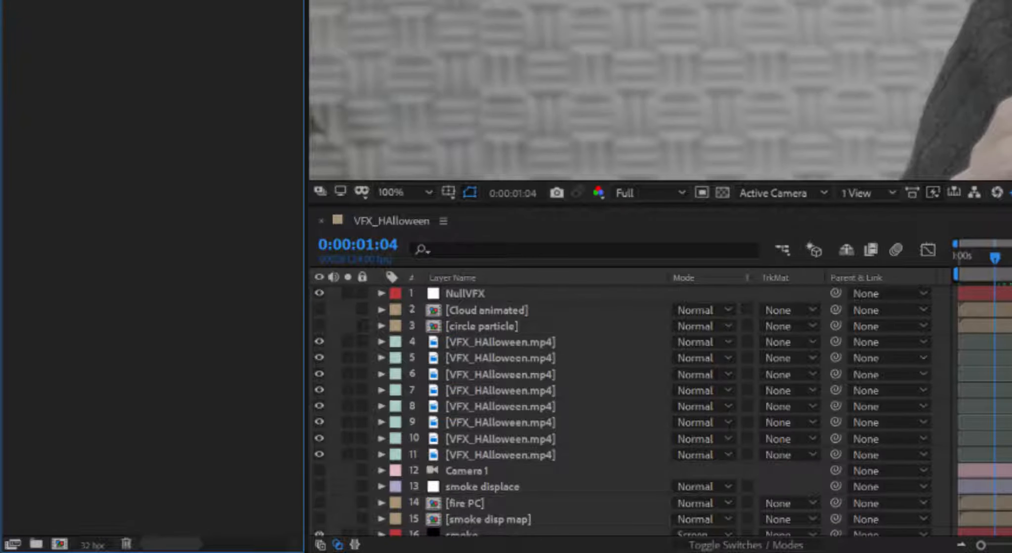
Step: Create and open a new 300×300 composition named smiley
left_click(60, 544)
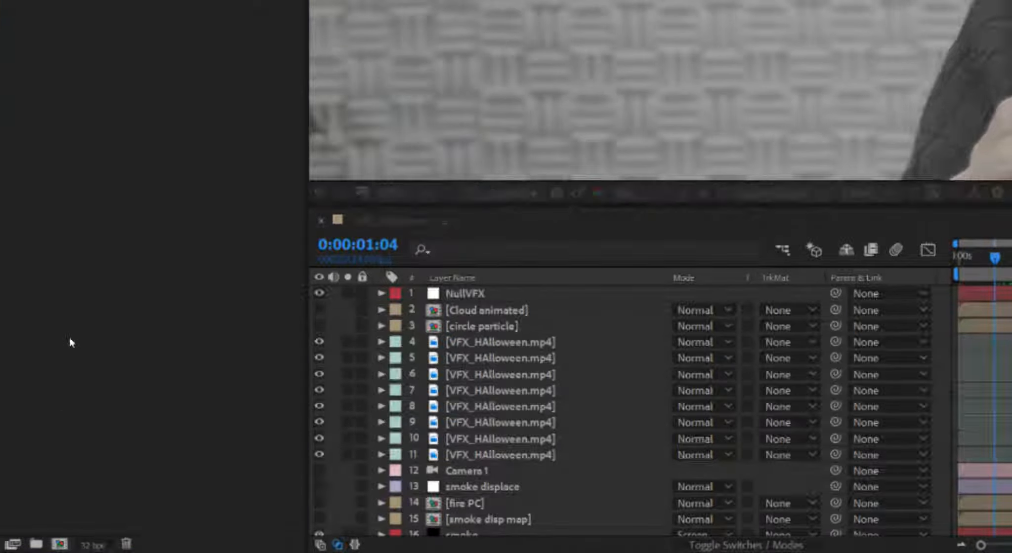
type("smlley")
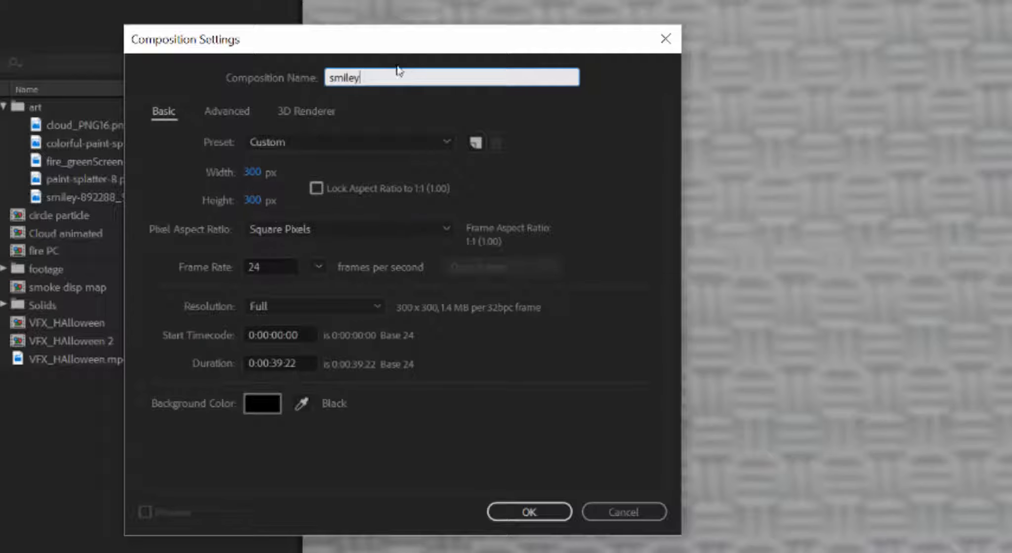
left_click(528, 513)
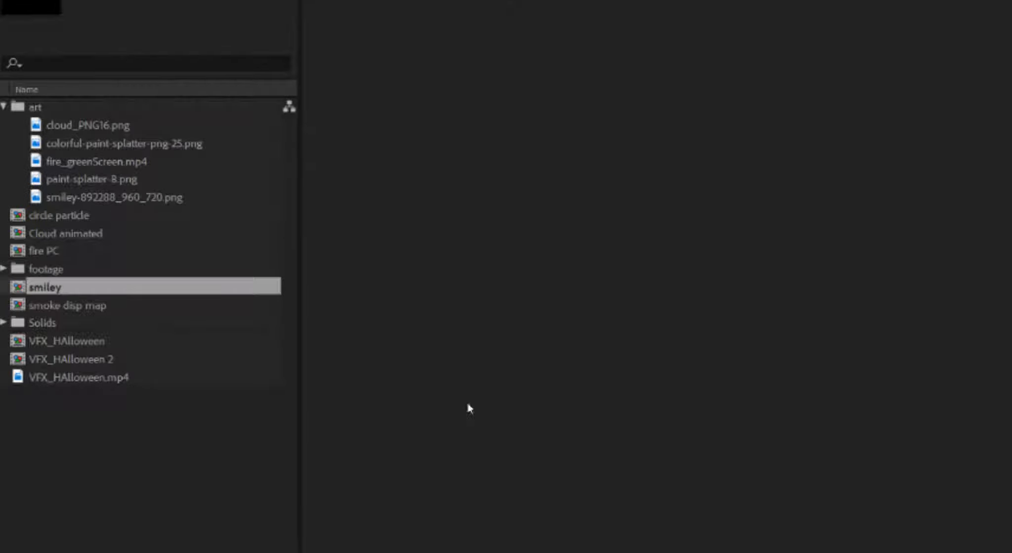
left_click(53, 286)
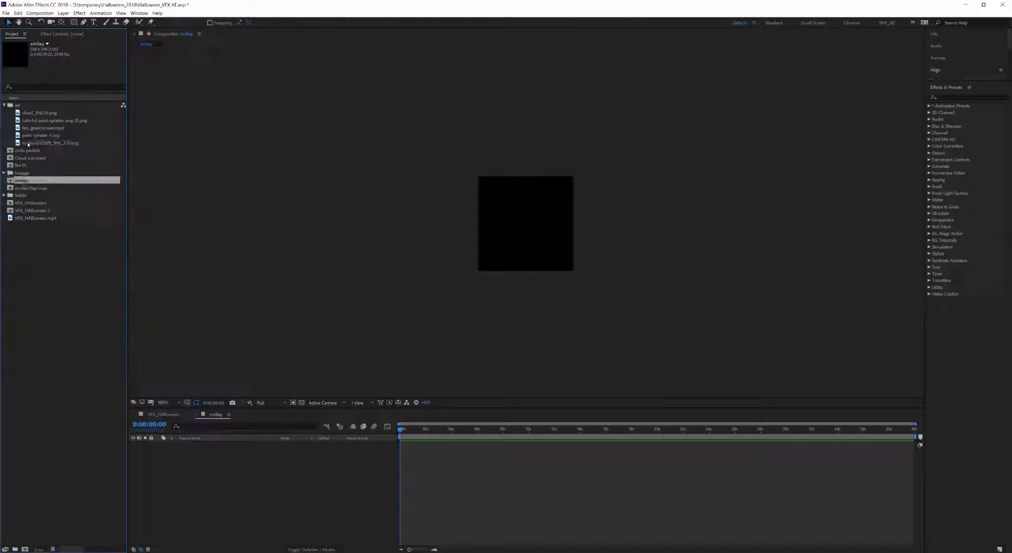
Step: Place the smiley image at 59% scale, then add the smiley comp to VFX_HAlloween
left_click_drag(30, 144, 228, 475)
key("s")
left_click_drag(295, 453, 282, 453)
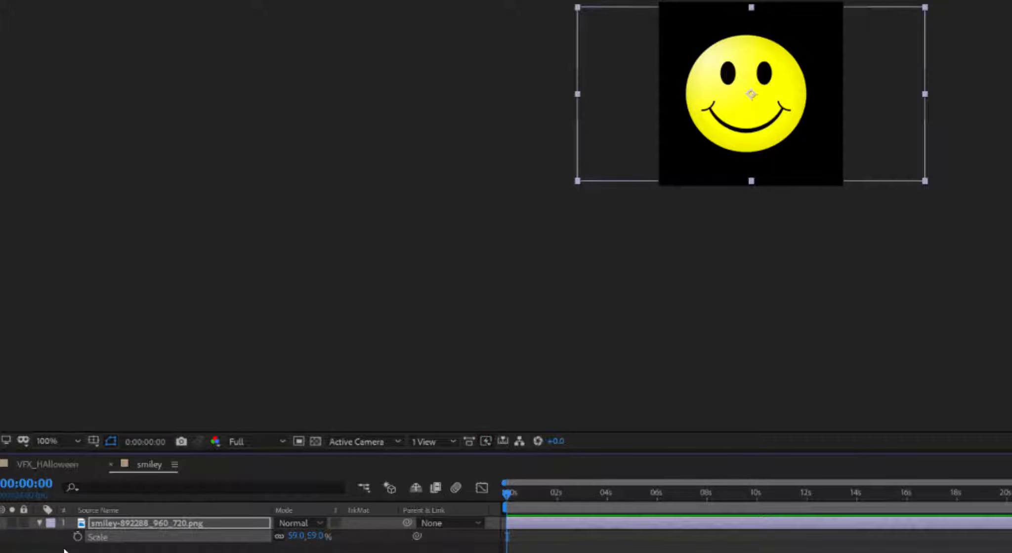
left_click(111, 465)
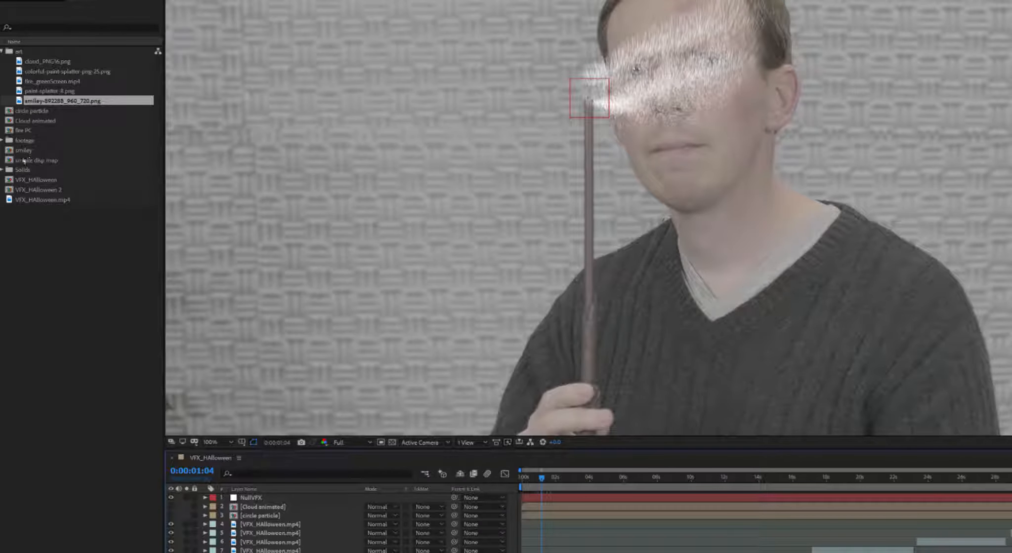
left_click_drag(24, 151, 263, 519)
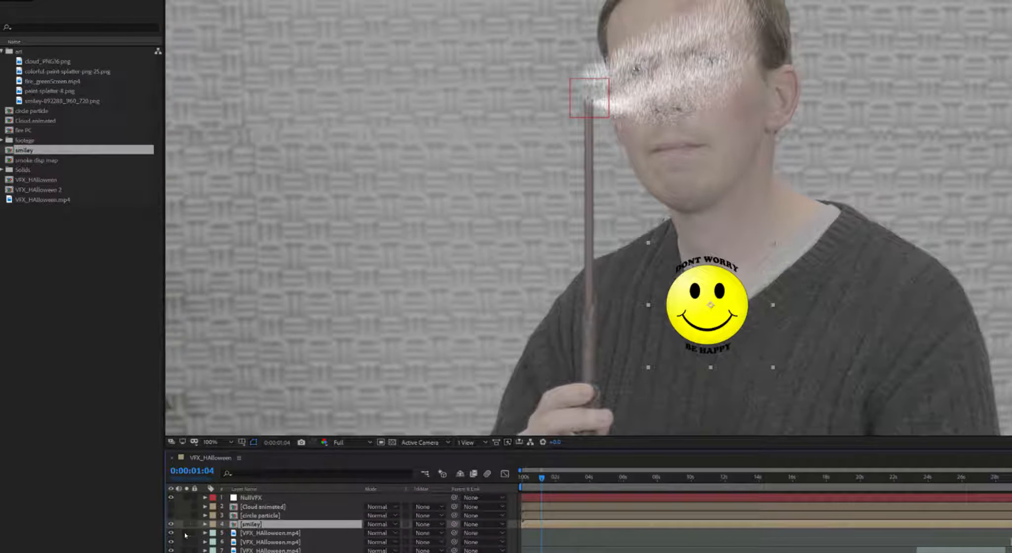
Step: Hide the smiley layer, select the smoke layer and show its Particle Type choices
left_click(171, 525)
scroll(243, 520, "down", 2)
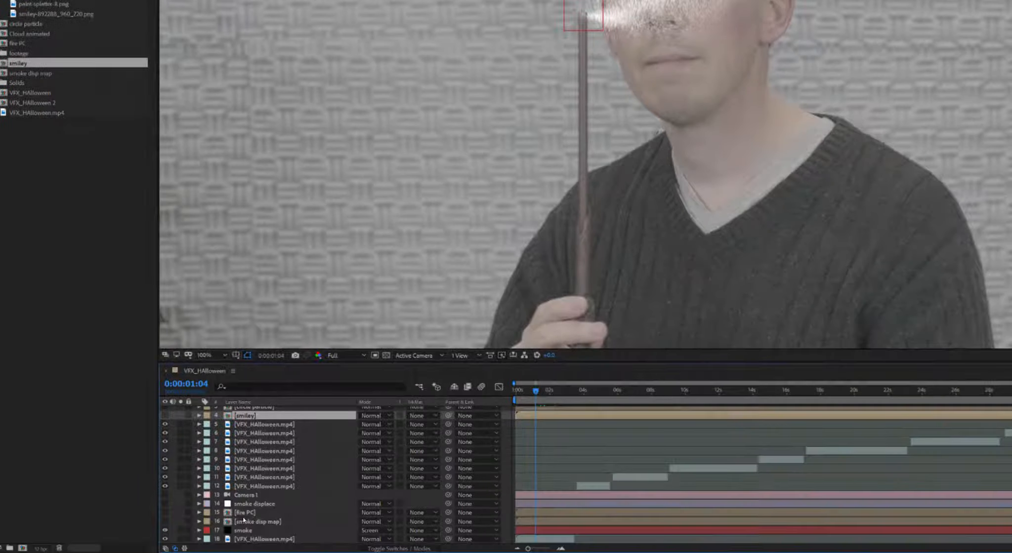
left_click(243, 532)
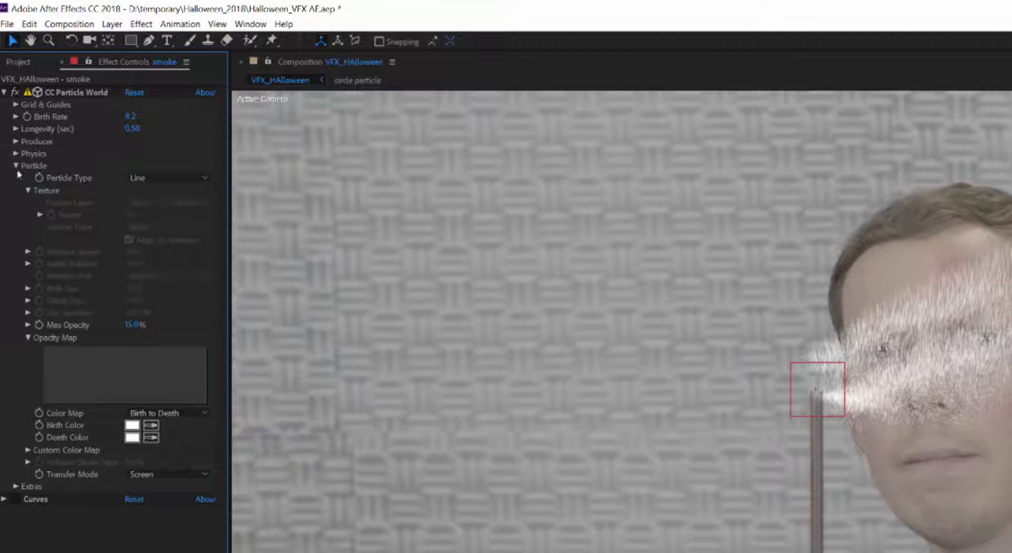
left_click(161, 182)
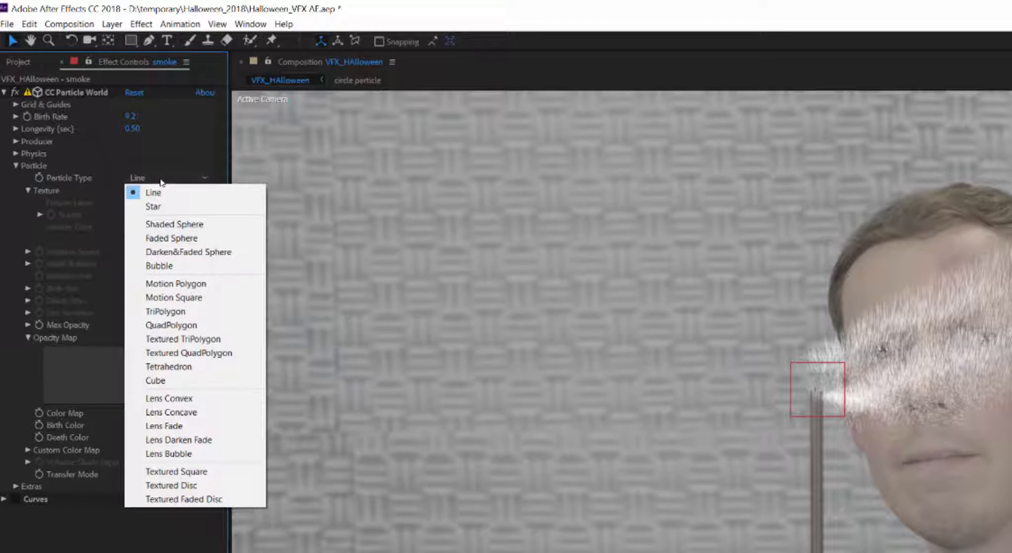
Step: Make smoke particles Textured Square with smiley texture, Composite transfer mode and 99% max opacity
left_click(201, 473)
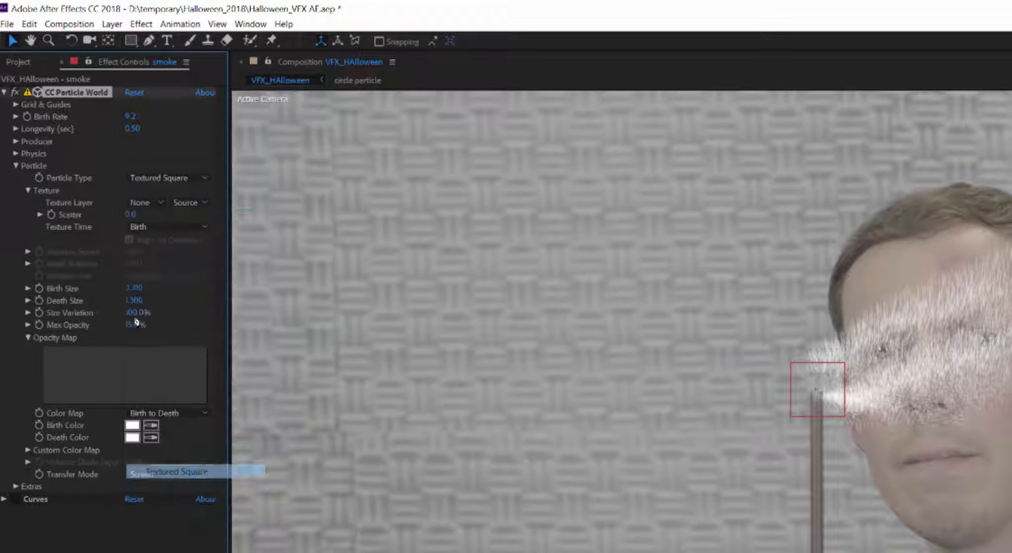
left_click(144, 203)
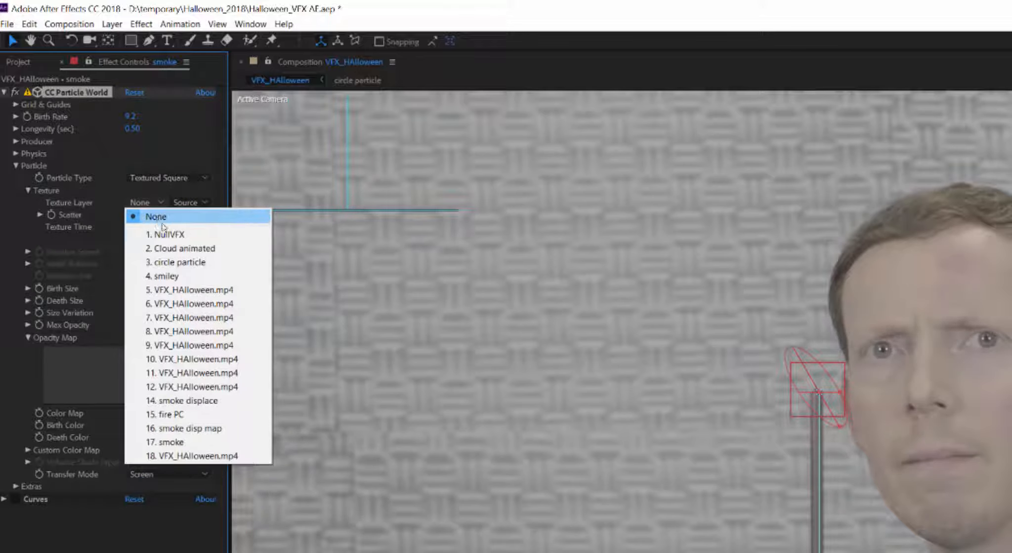
left_click(203, 277)
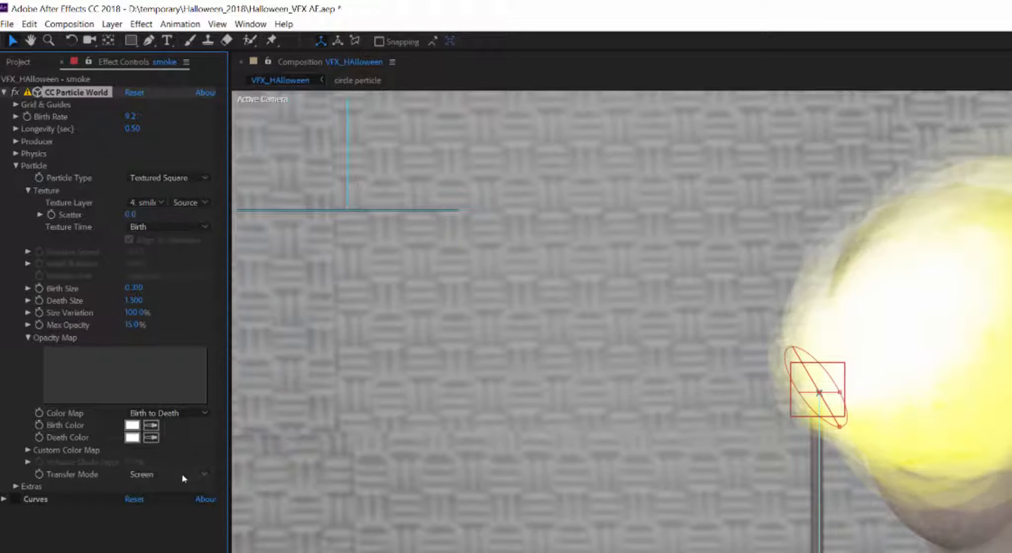
left_click(168, 474)
left_click(164, 483)
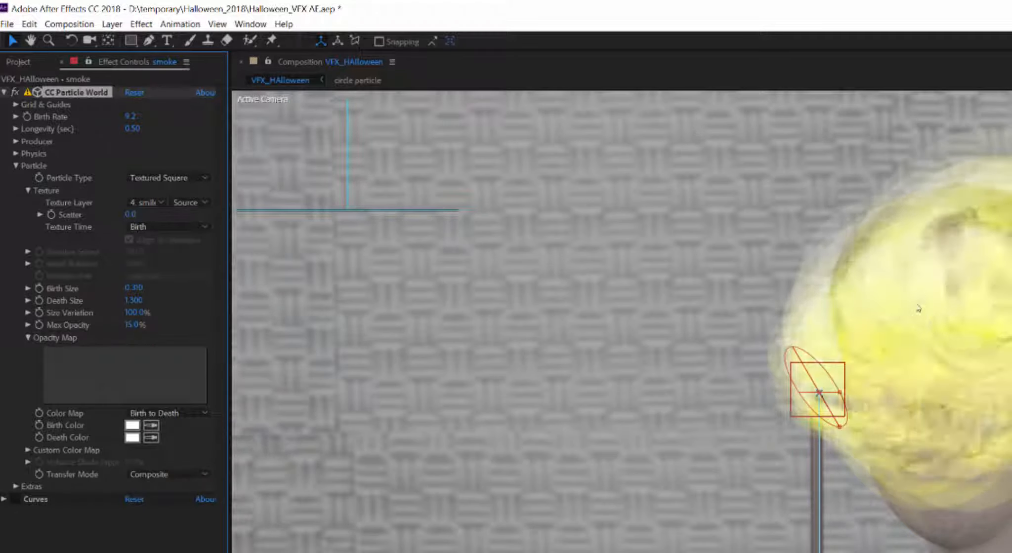
left_click_drag(133, 325, 408, 329)
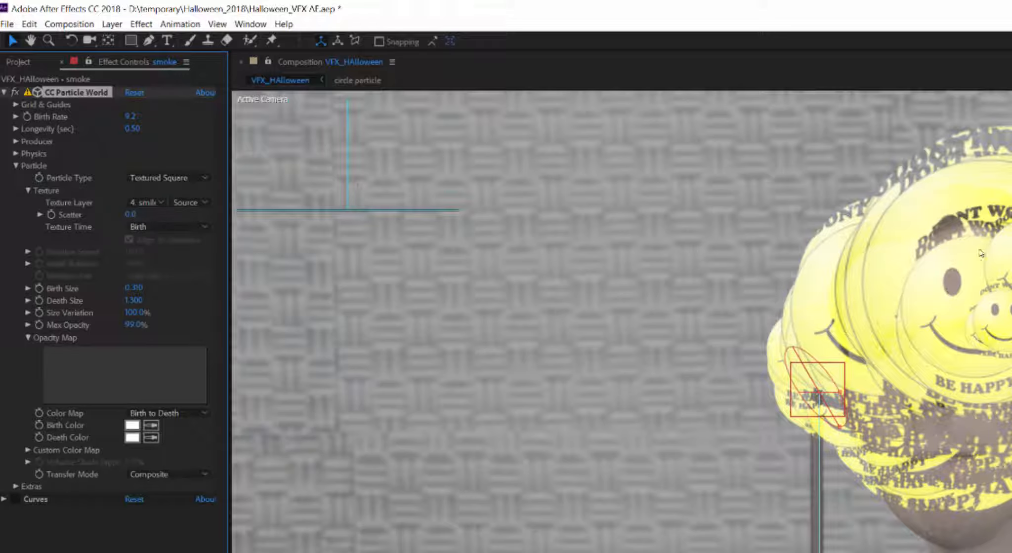
Step: Test texture scatter, reset it to 0, and switch the particles back to Line
left_click_drag(132, 215, 212, 215)
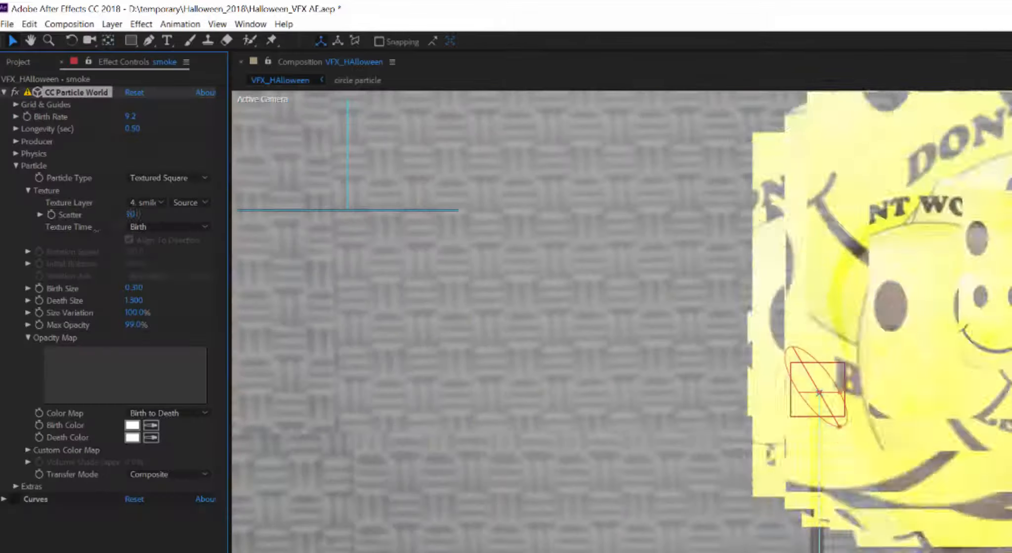
left_click_drag(131, 214, 70, 242)
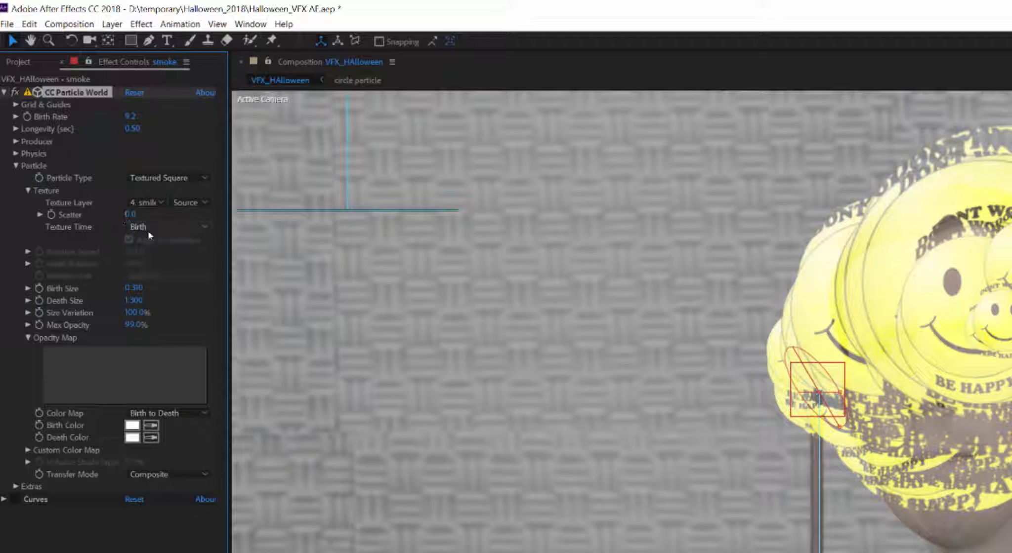
left_click(143, 179)
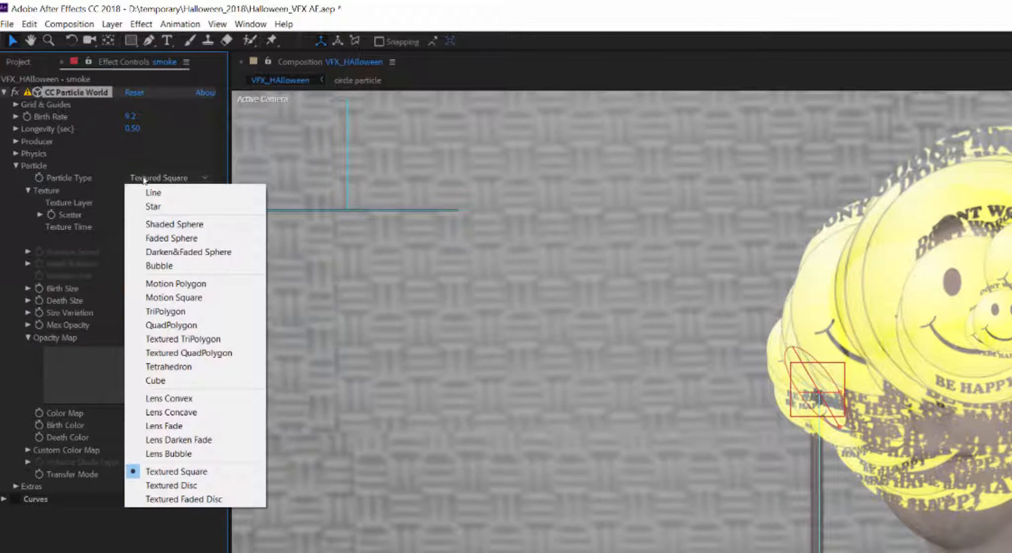
left_click(148, 192)
scroll(194, 504, "down", 2)
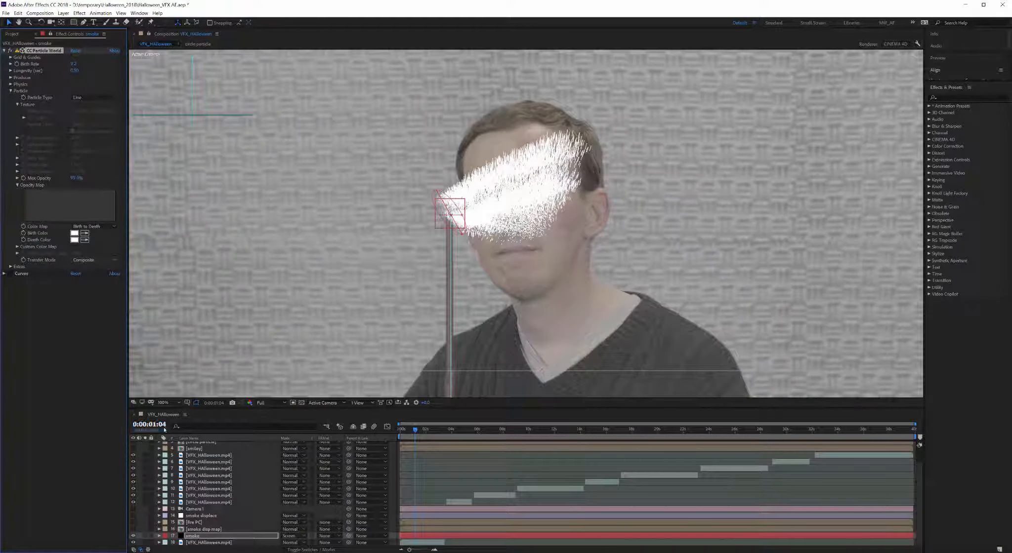
scroll(194, 507, "up", 1)
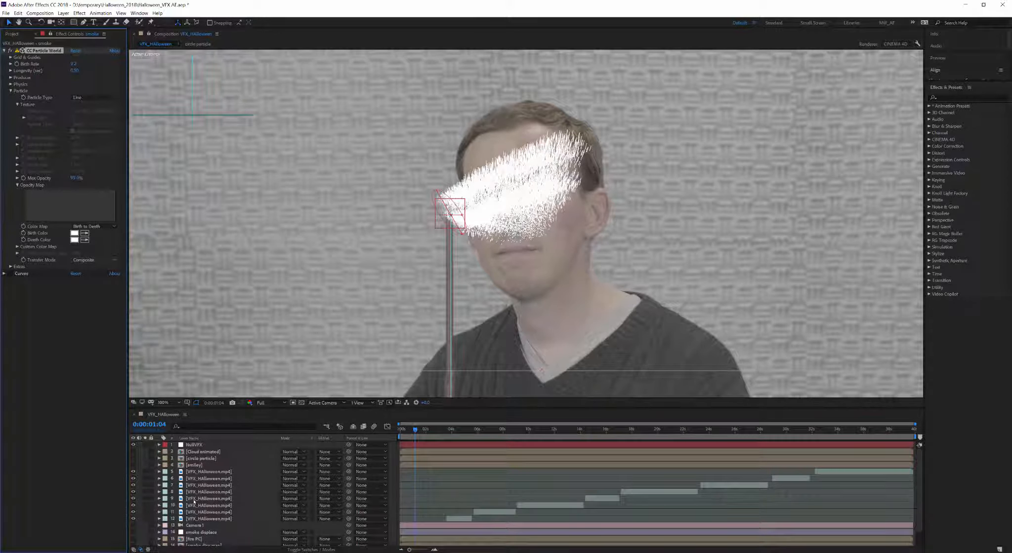
left_click(198, 459)
double_click(199, 452)
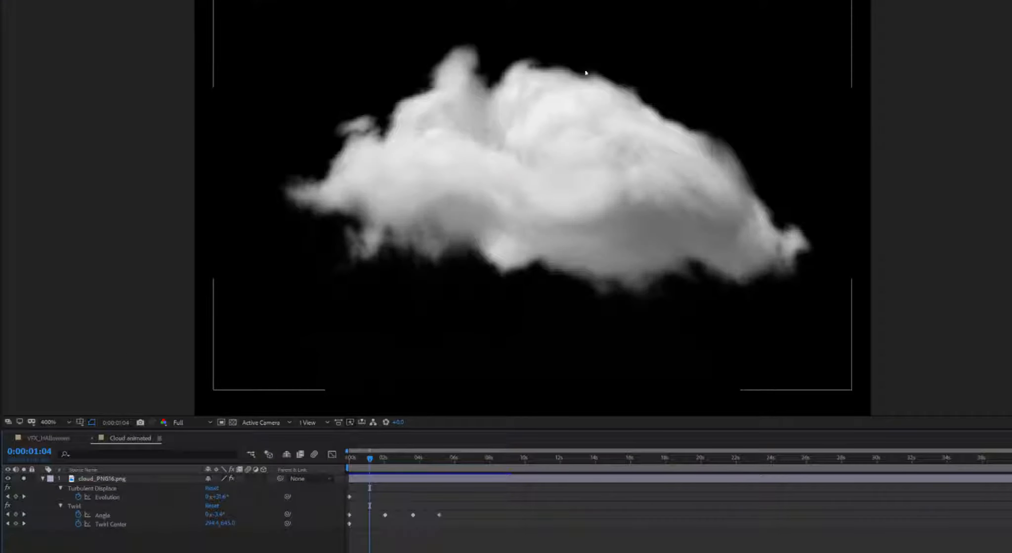
left_click(97, 480)
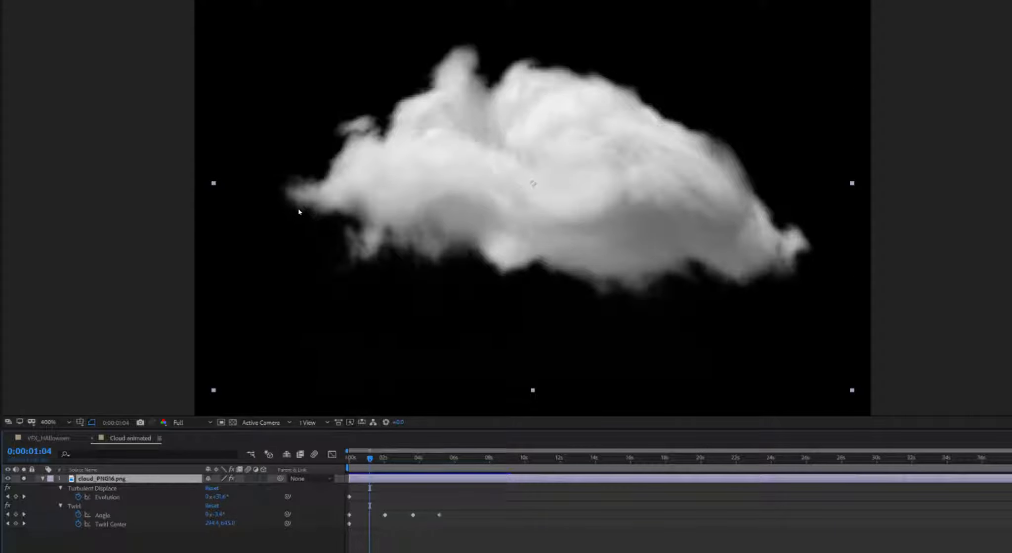
key("Home")
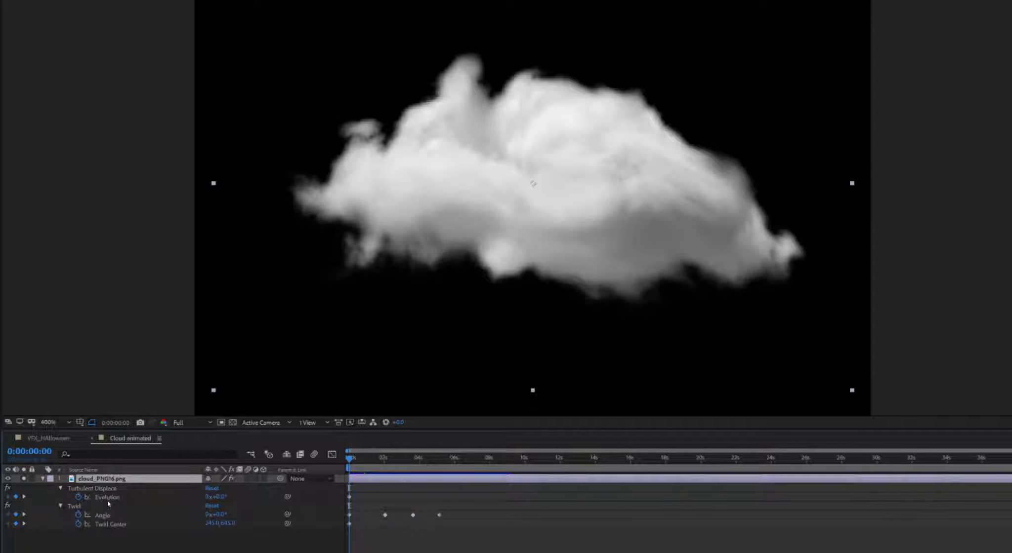
left_click(107, 498)
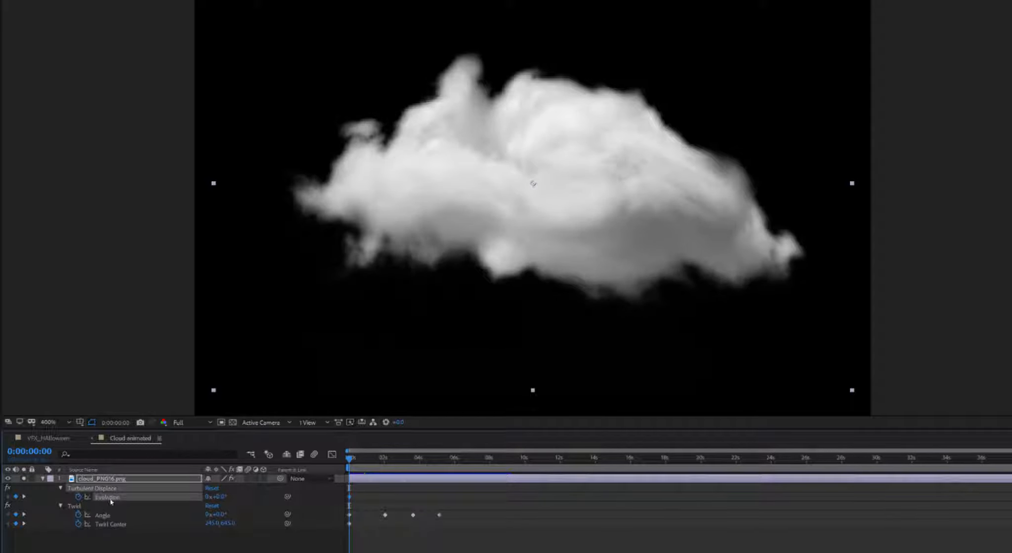
left_click(354, 458)
left_click(78, 507)
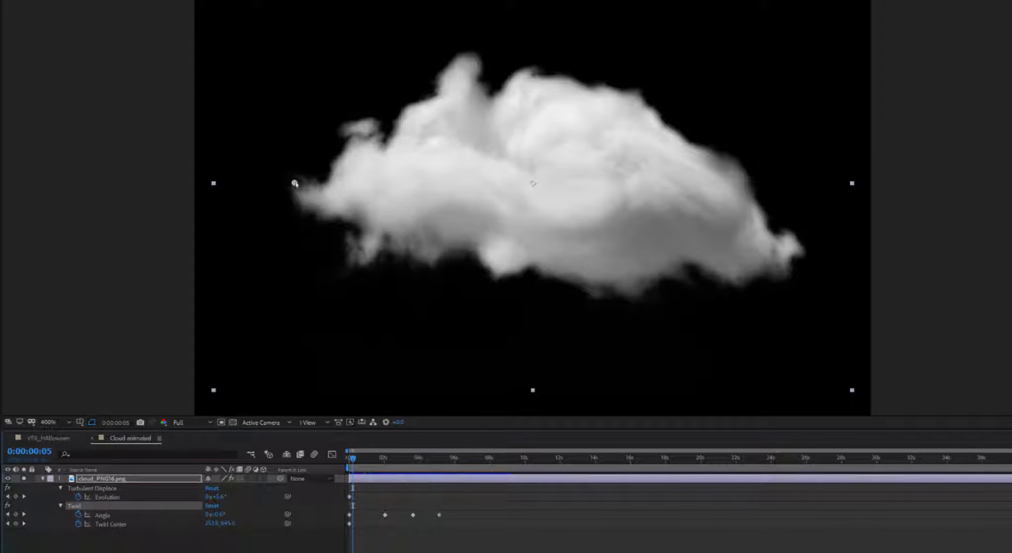
left_click_drag(355, 461, 489, 459)
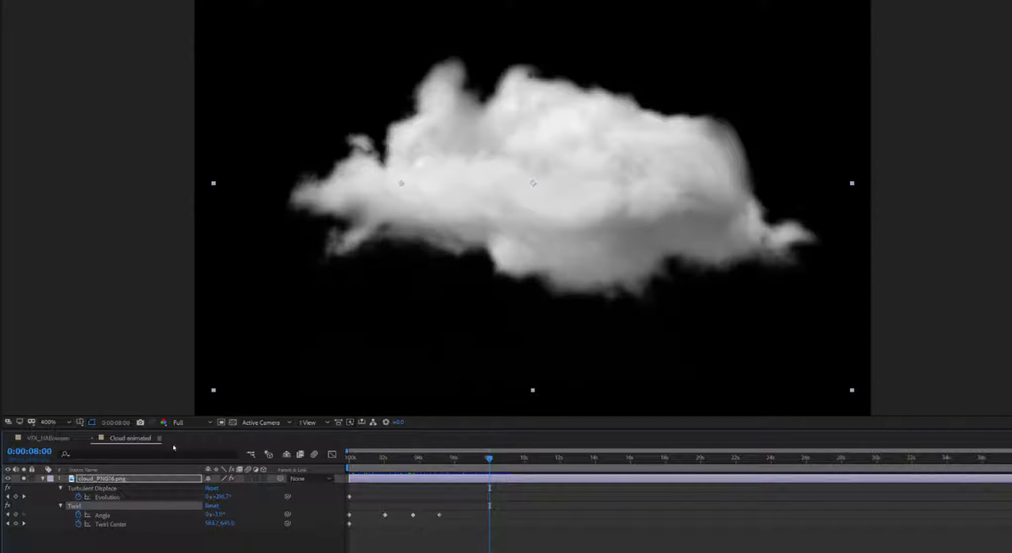
left_click(93, 438)
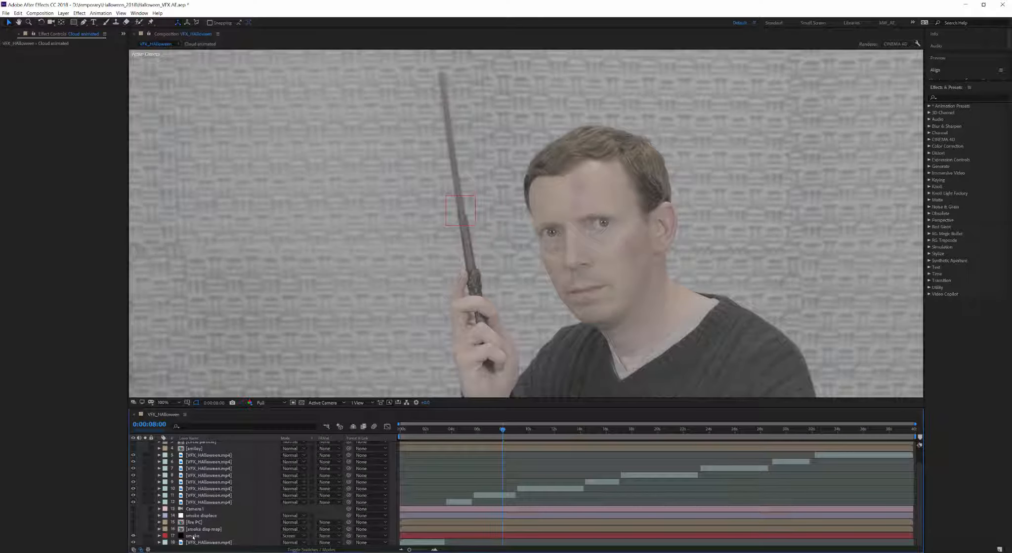
Step: Make the smoke particles Textured Faded Disc using the Cloud animated layer as texture
left_click(194, 538)
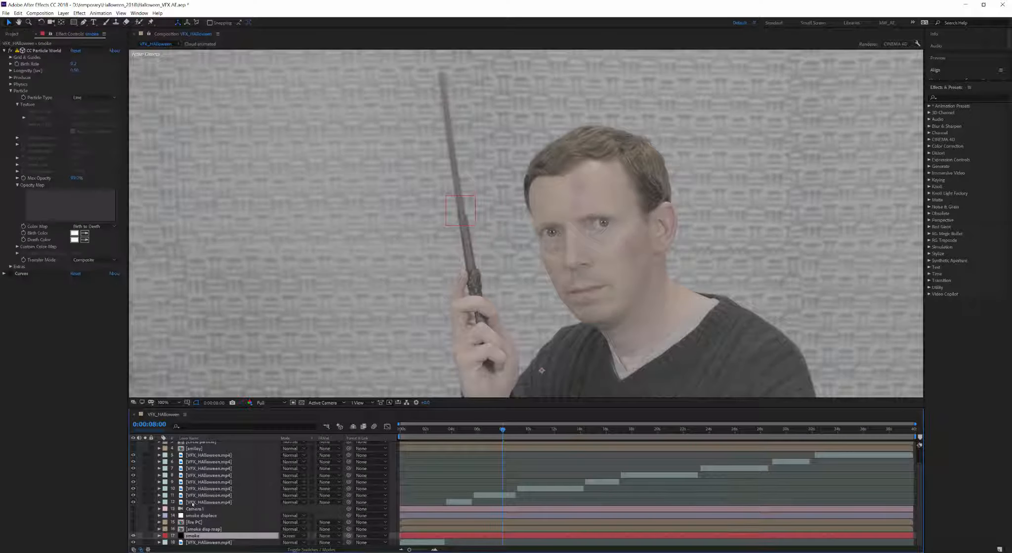
left_click(93, 97)
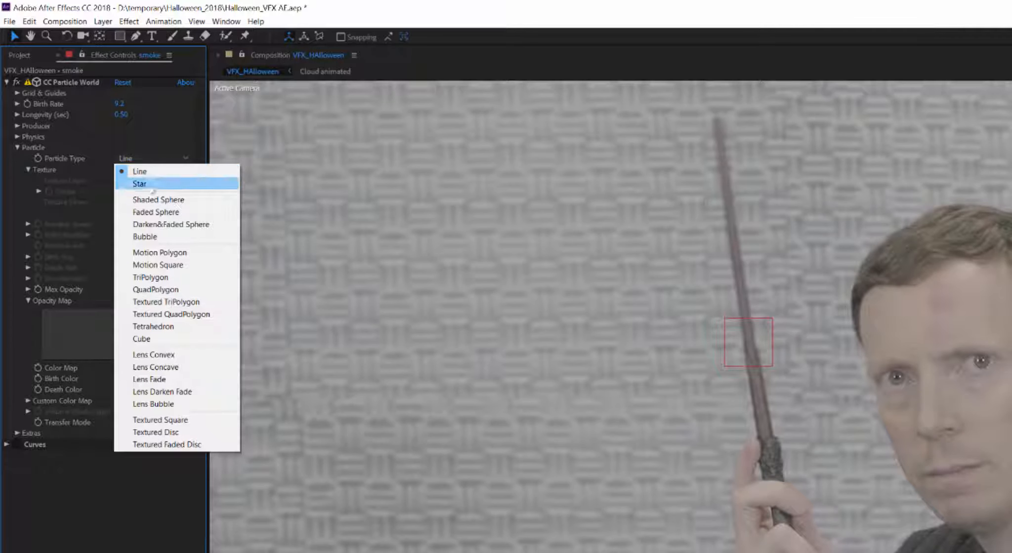
left_click(166, 445)
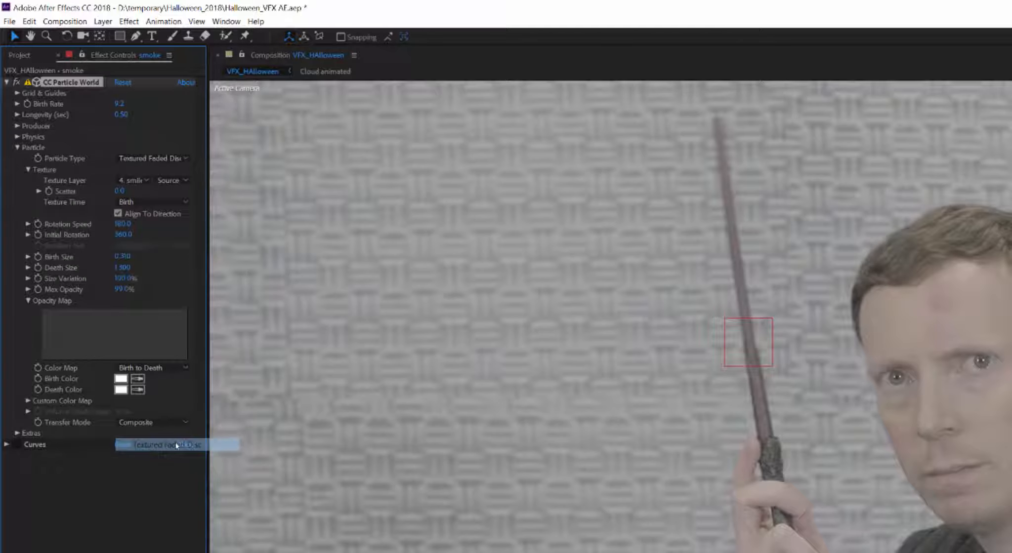
left_click(132, 182)
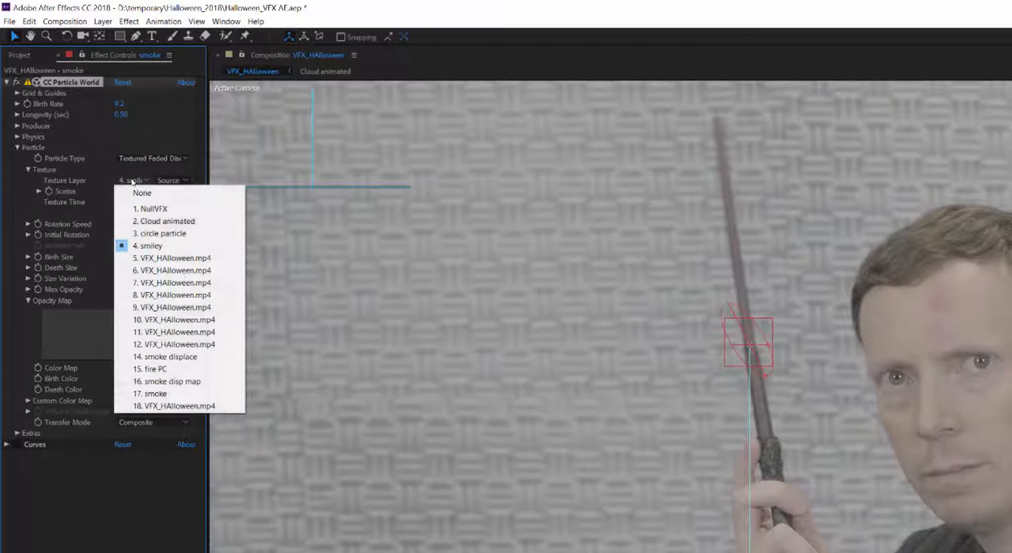
left_click(153, 222)
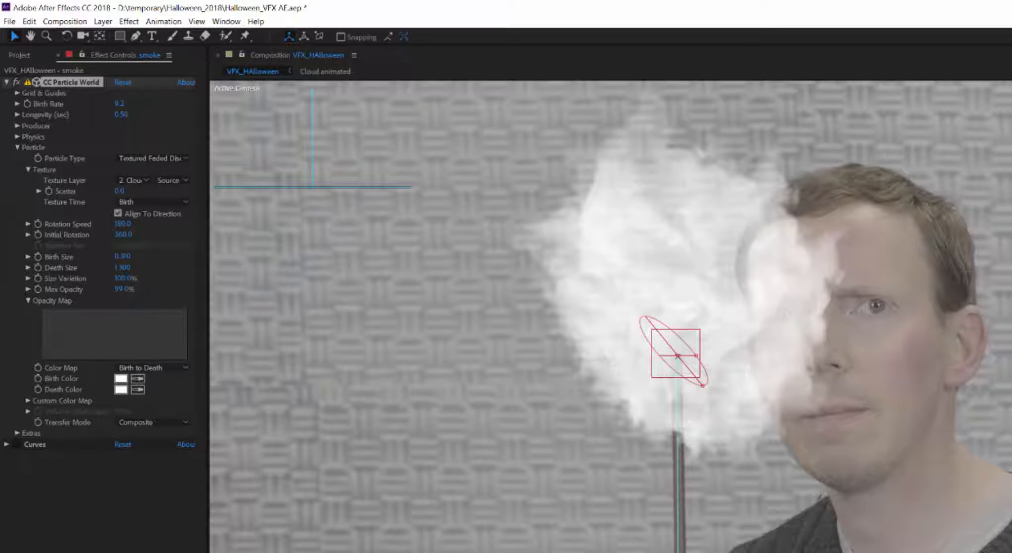
Step: Try smoke max opacities of 25%, 8% and 18%, then set it back to 100%
left_click(122, 289)
type("25")
key("Return")
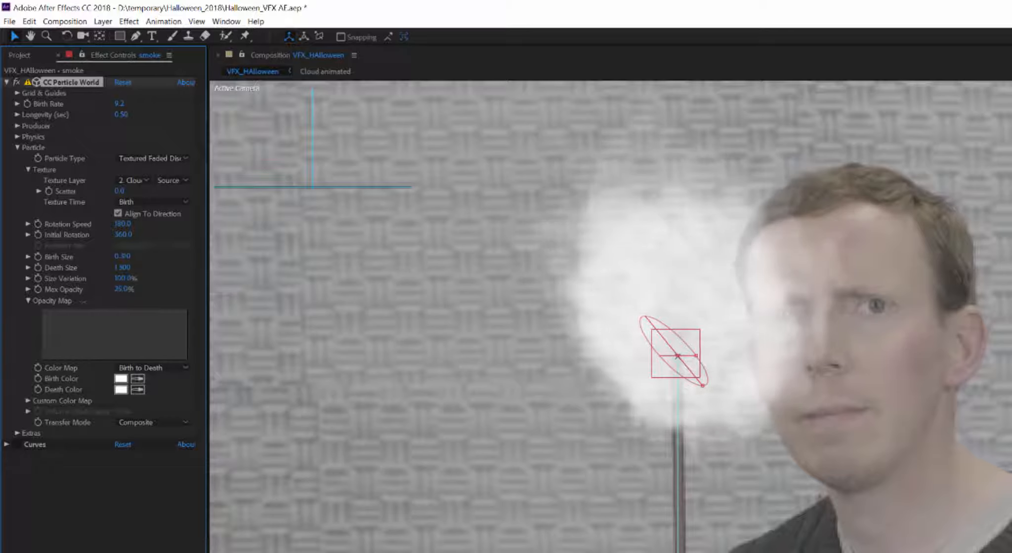
left_click_drag(83, 302, 71, 307)
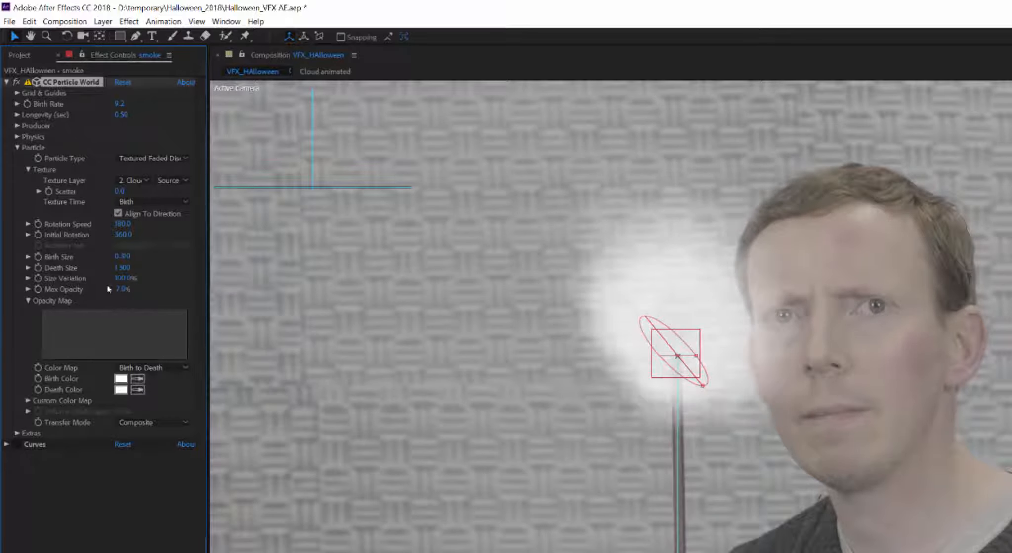
left_click_drag(118, 292, 246, 271)
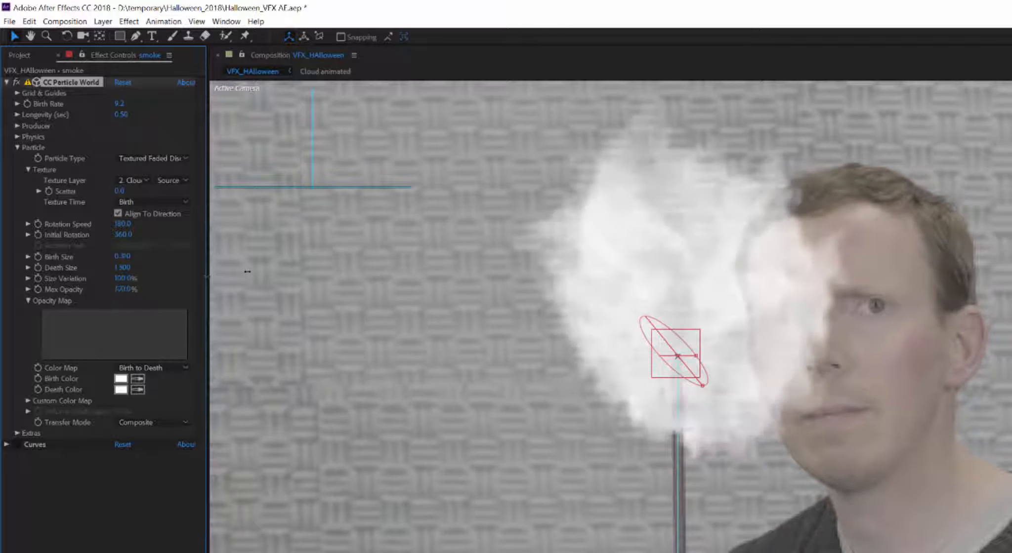
left_click_drag(248, 271, 250, 273)
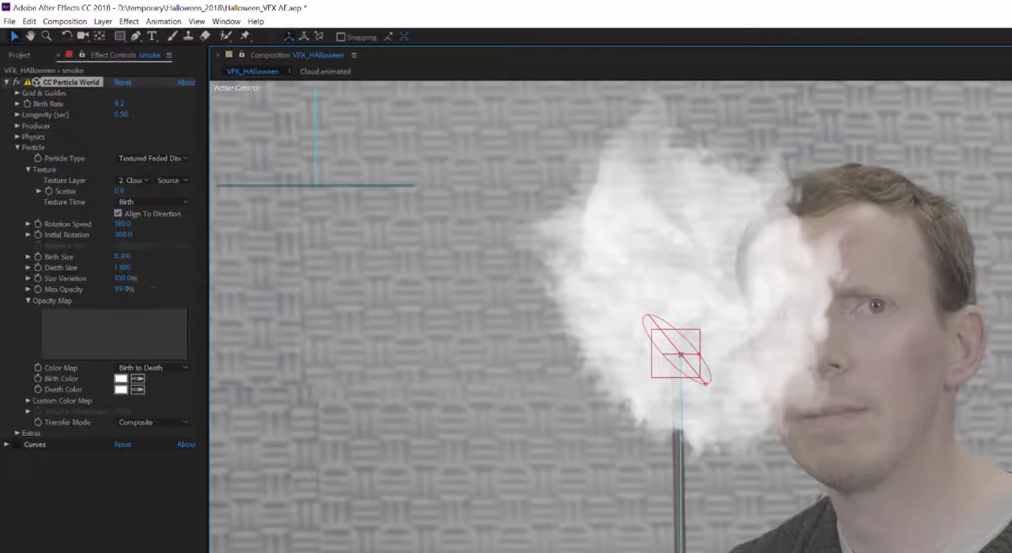
left_click_drag(153, 288, 156, 288)
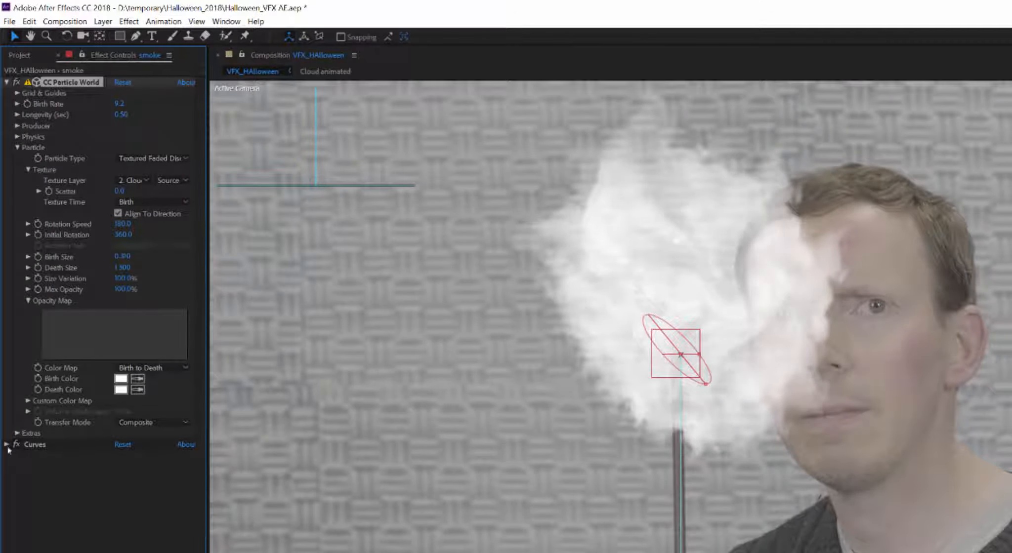
Step: Darken the smoke by pulling the RGB curve below the diagonal, and set particles to Line
left_click(52, 469)
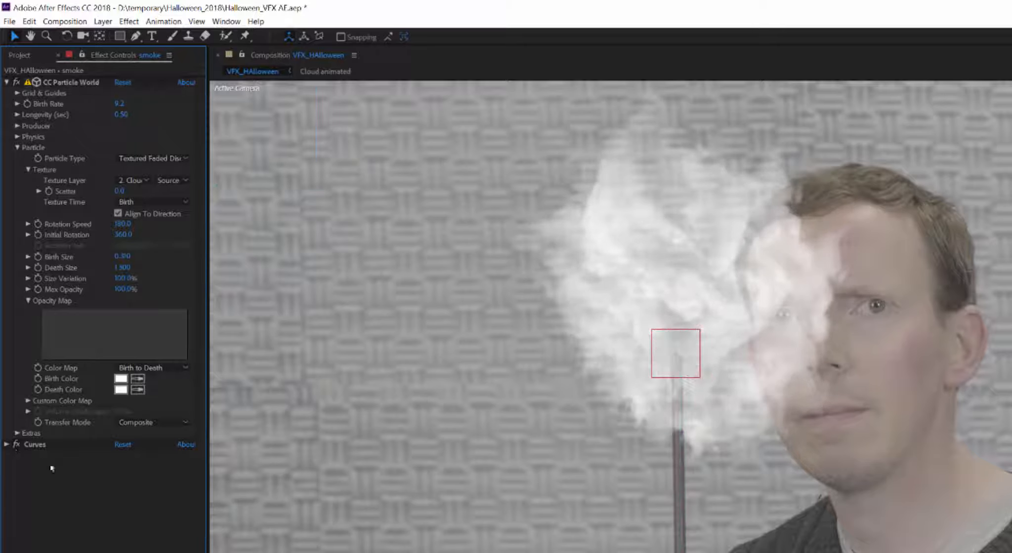
left_click(6, 444)
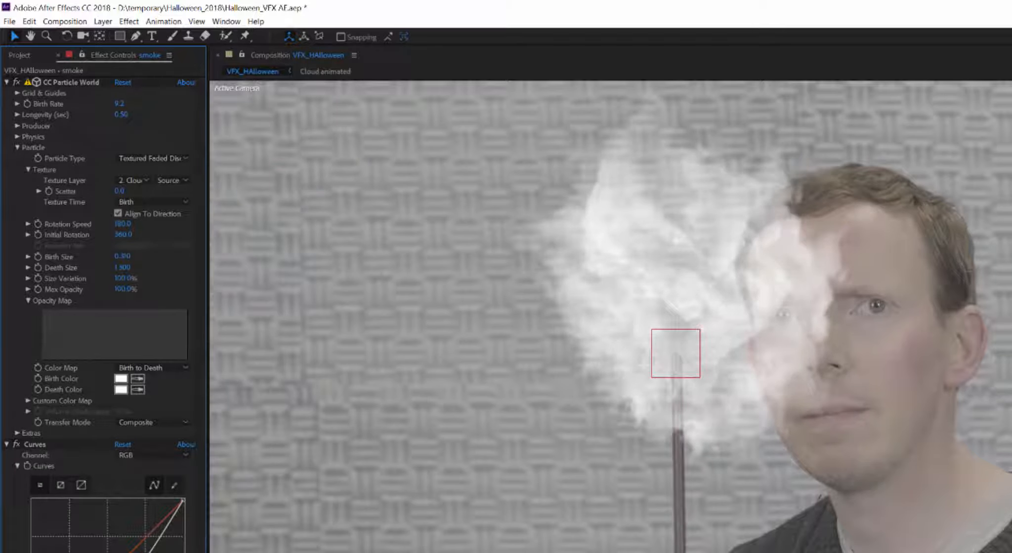
mouse_move(69, 368)
left_mouse_down()
mouse_move(59, 390)
mouse_move(63, 380)
left_mouse_up()
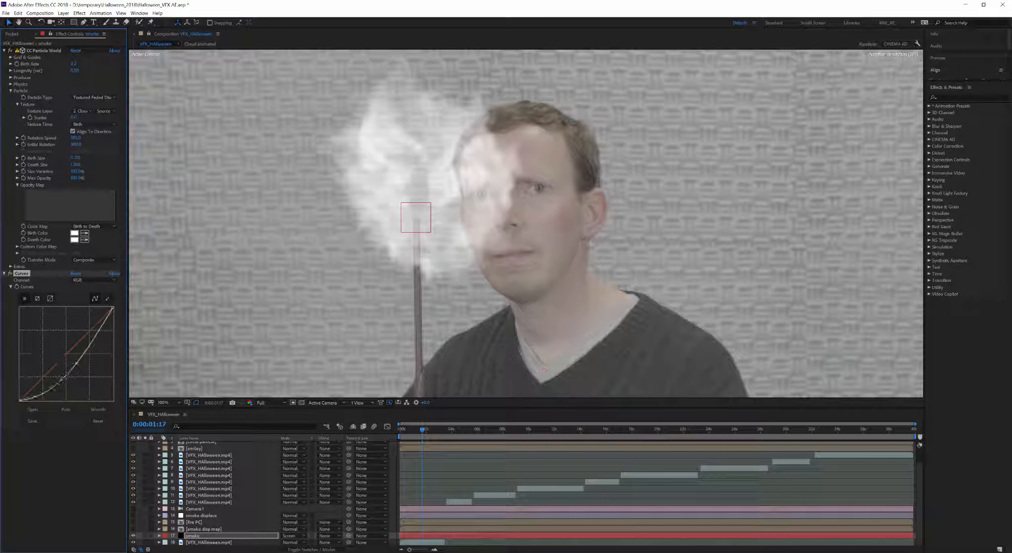
mouse_move(93, 340)
left_mouse_down()
mouse_move(88, 319)
mouse_move(91, 345)
left_mouse_up()
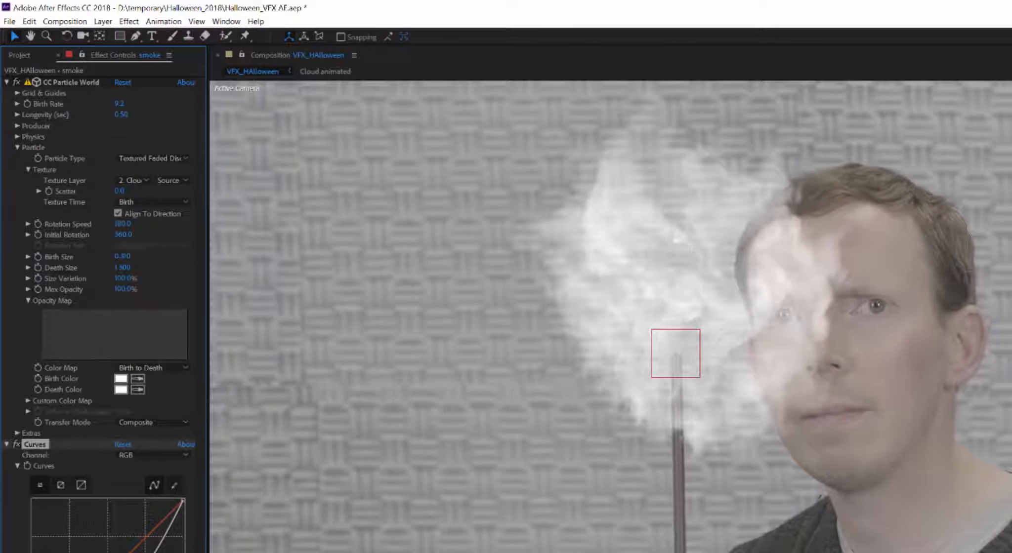
key("ctrl+shift+a")
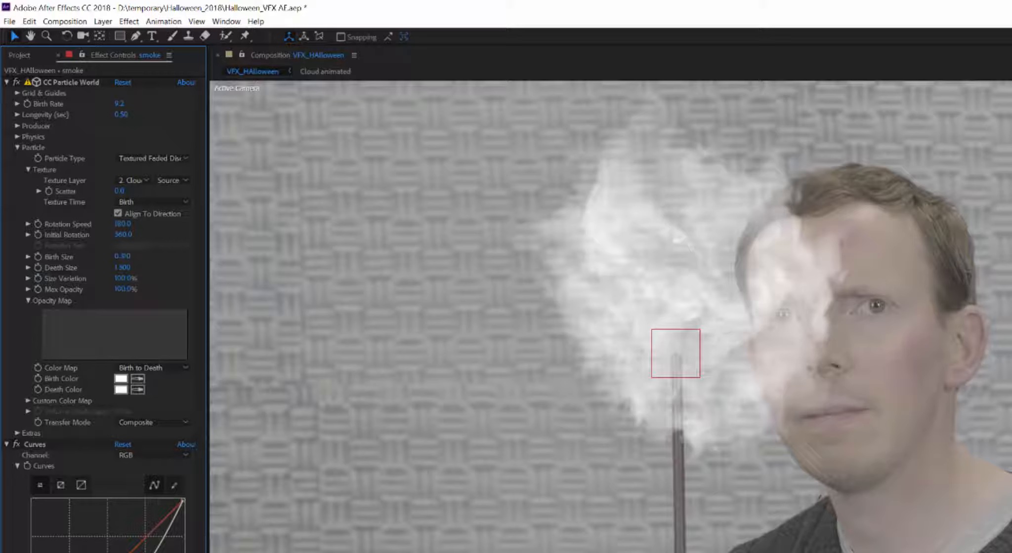
left_click(132, 159)
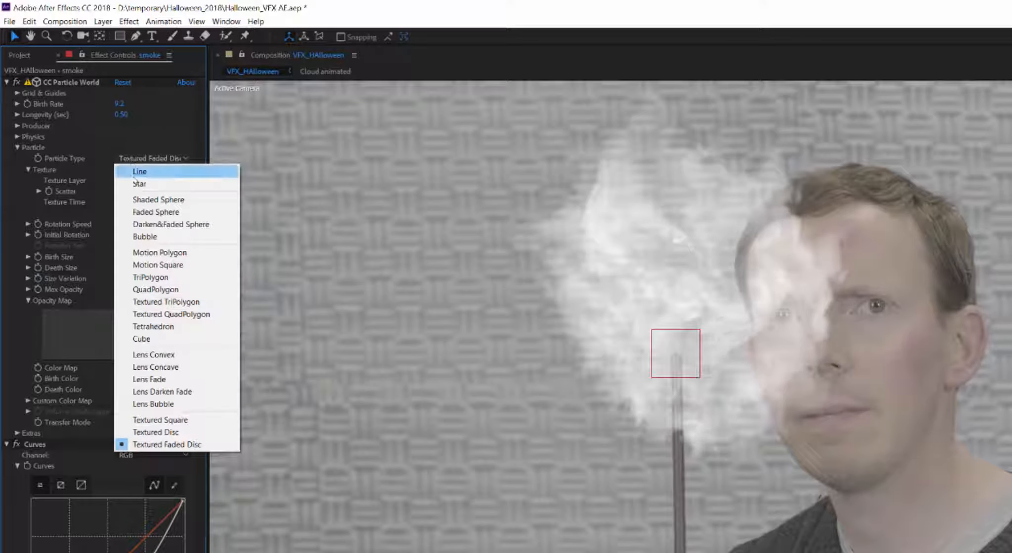
left_click(137, 172)
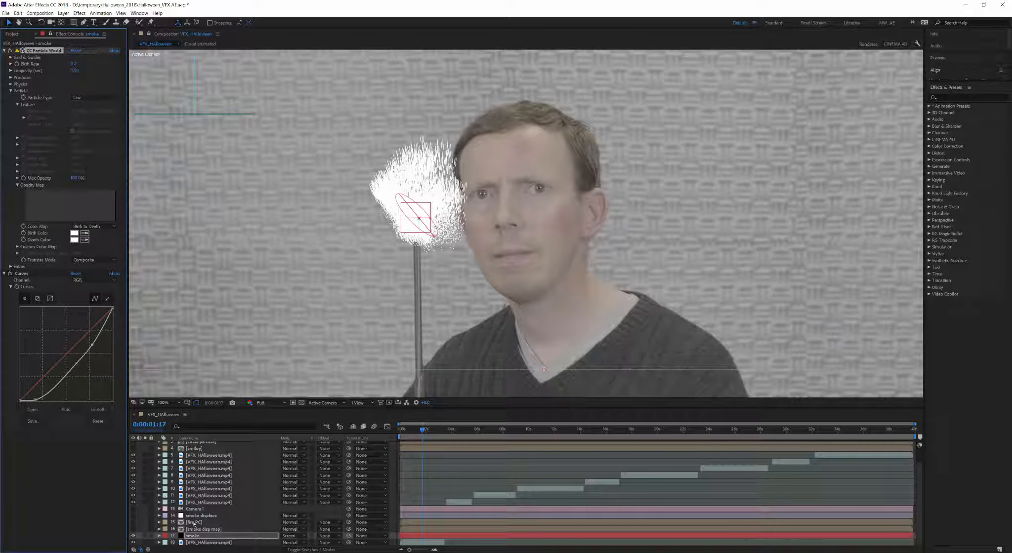
Step: Inside fire PC, reset Keylight on the fire layer and eyedrop the green background as Screen Colour
double_click(195, 523)
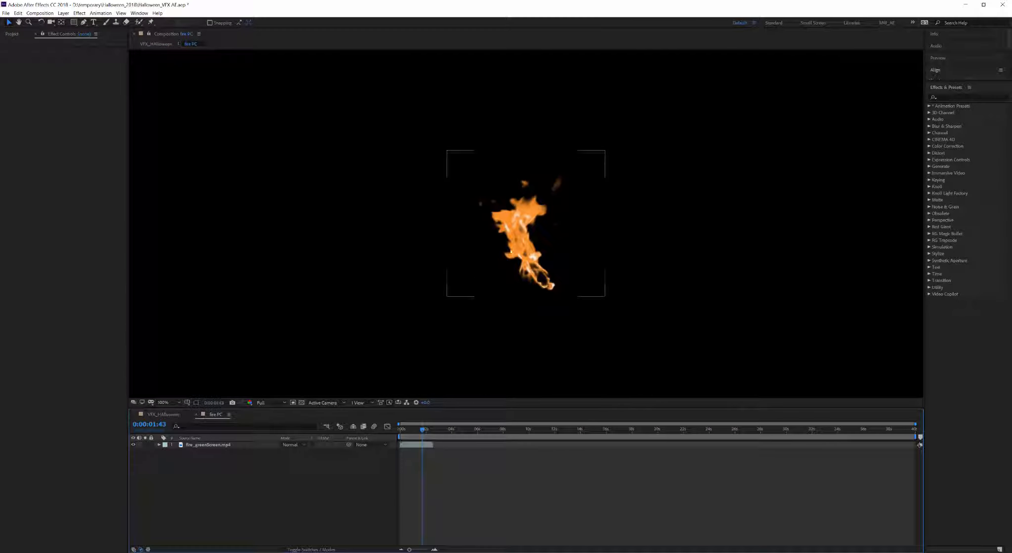
left_click(405, 444)
left_click(9, 51)
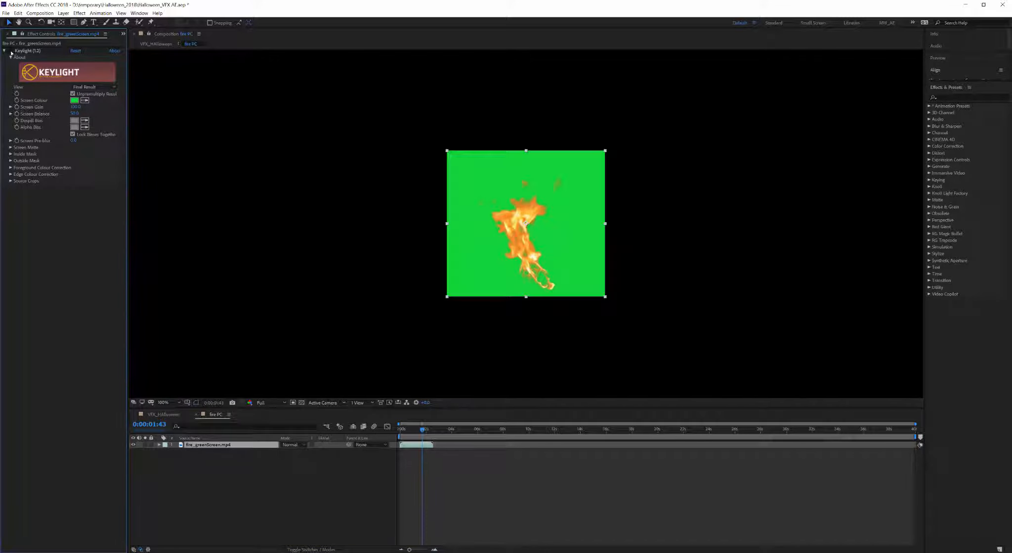
left_click(10, 50)
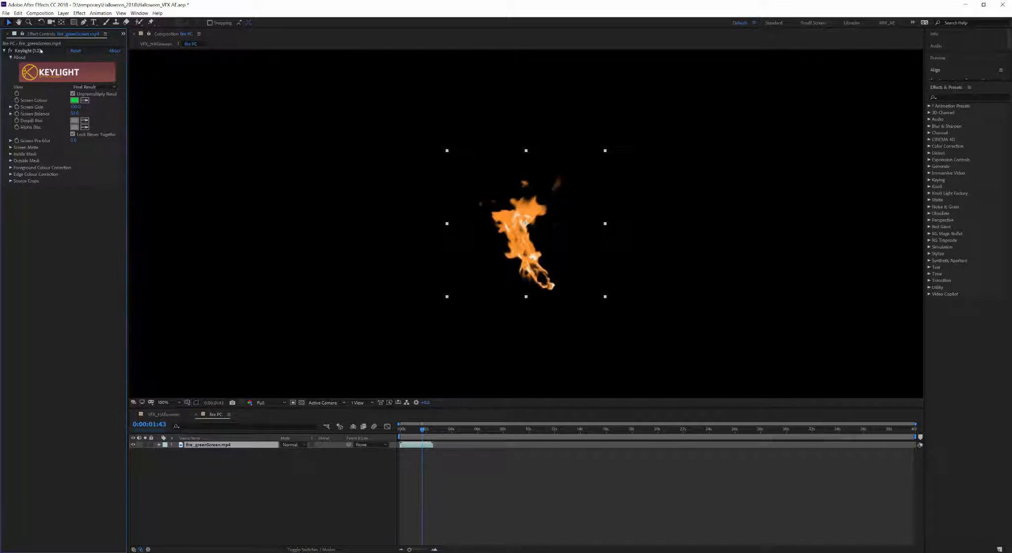
left_click(75, 51)
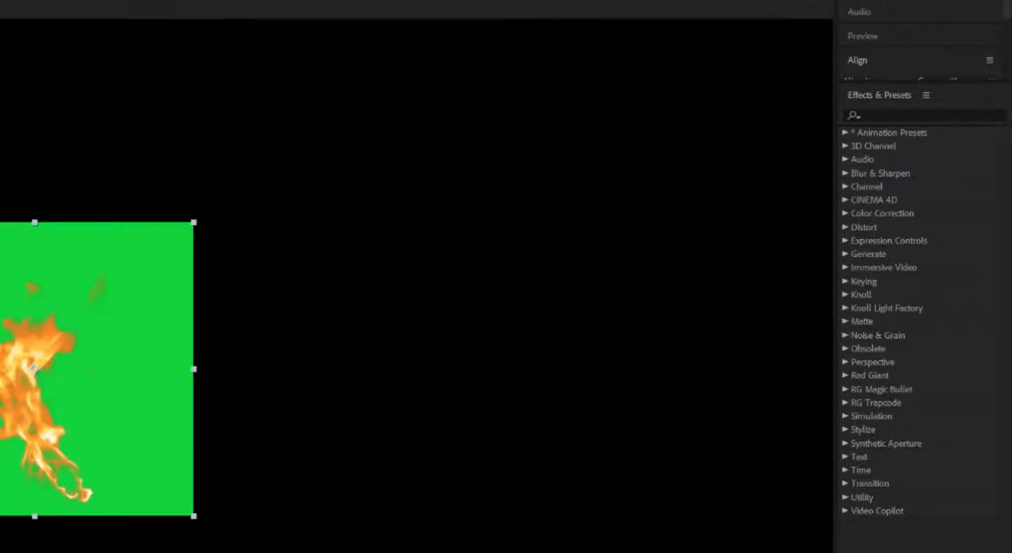
left_click(895, 114)
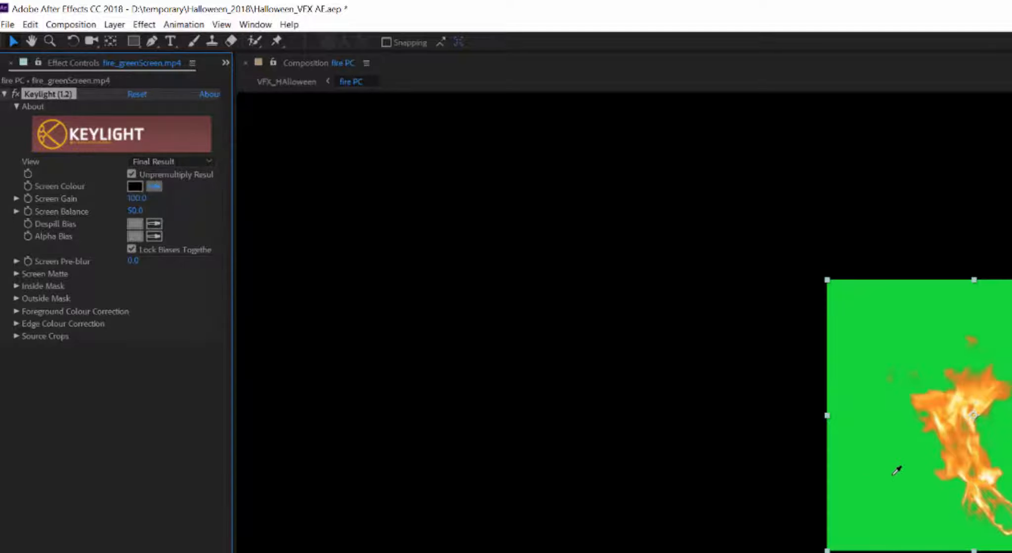
left_click(896, 468)
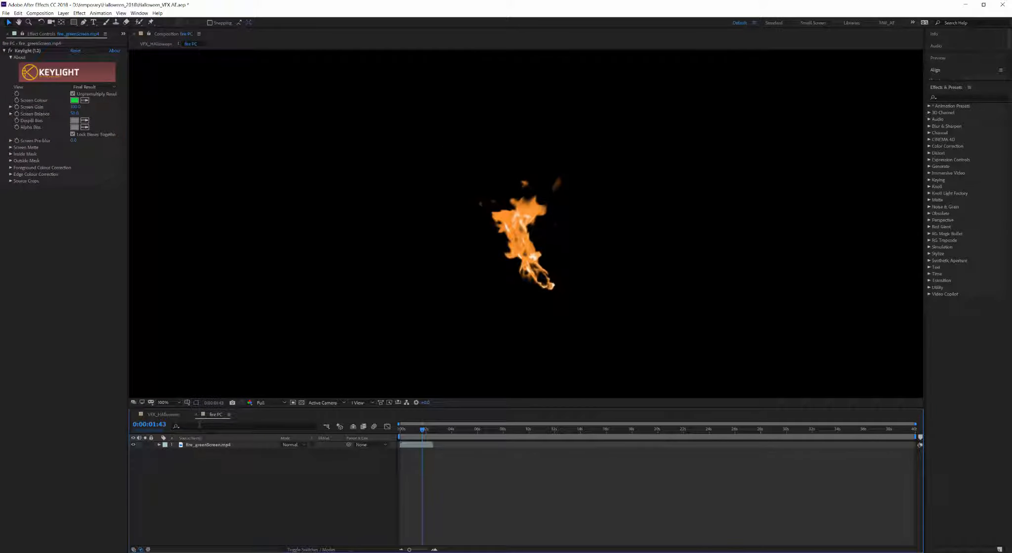
left_click(196, 415)
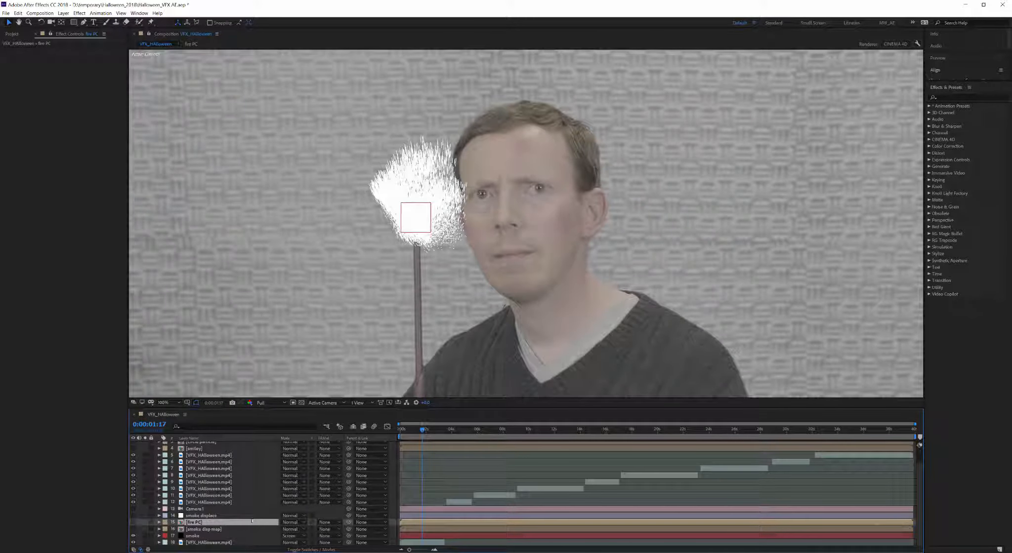
Step: Resize the fire PC composition to 400×400 in Composition Settings
double_click(182, 523)
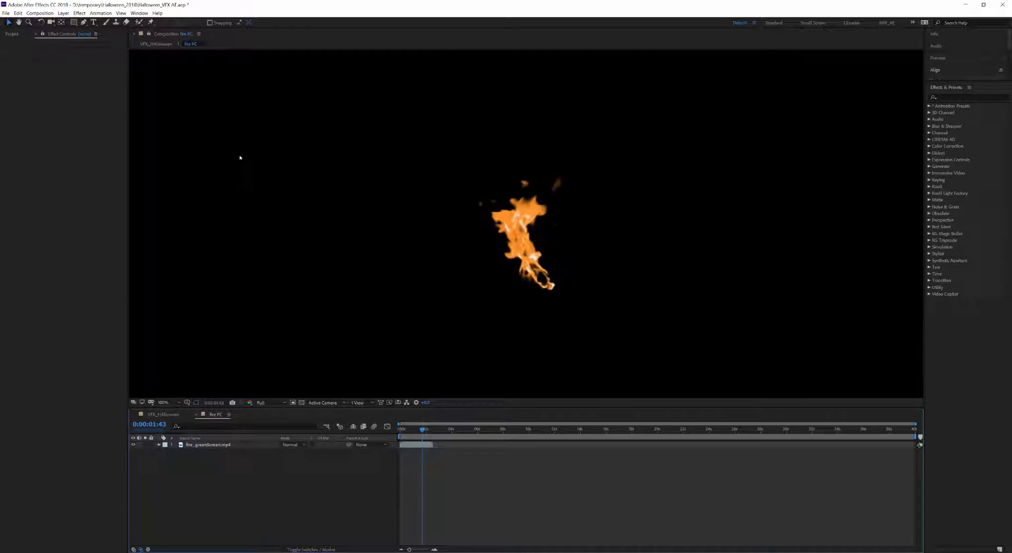
left_click(40, 14)
left_click(45, 30)
key("Tab")
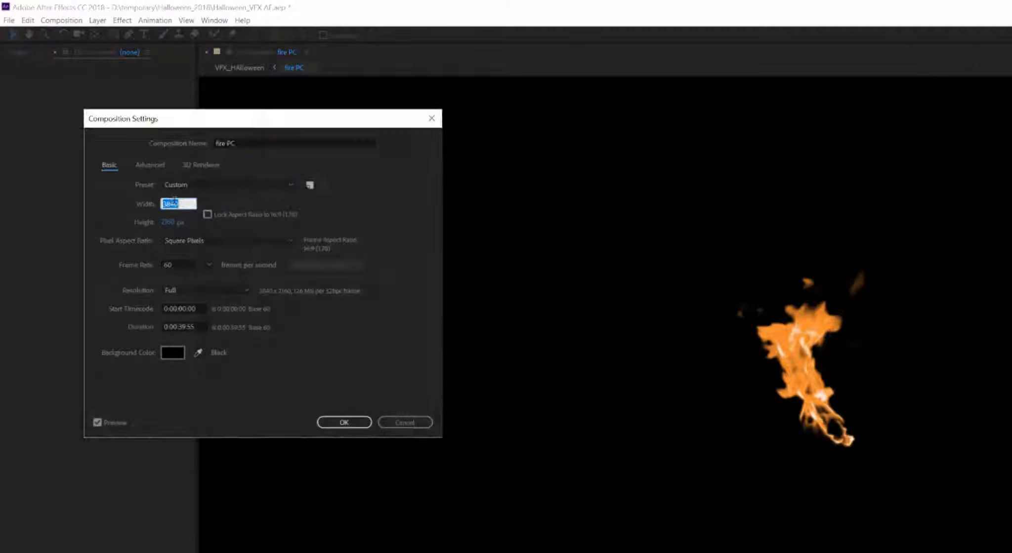
type("400")
key("Tab")
type("400")
key("Return")
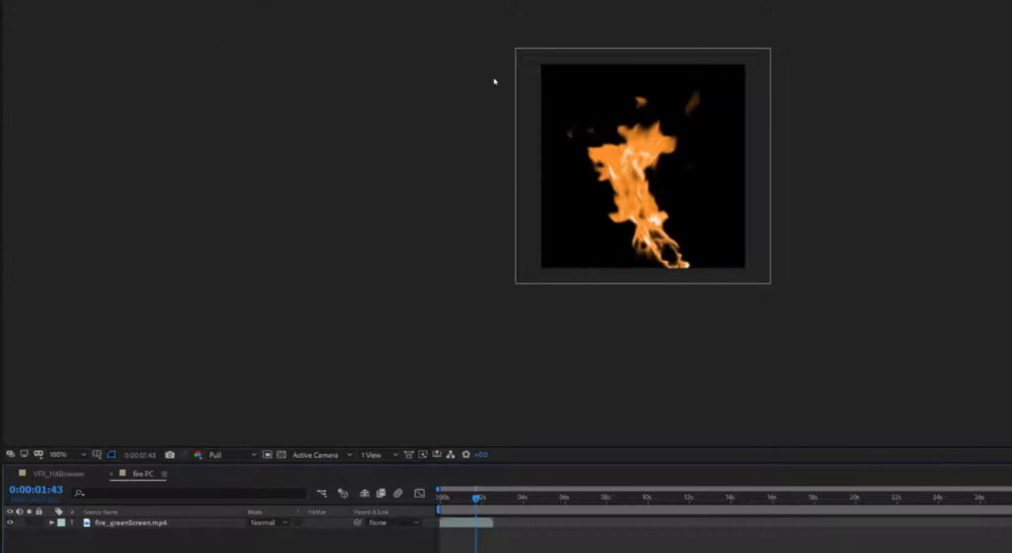
Step: Scale the fire footage to 73% and nudge its position to fit the 400×400 frame
left_click(637, 201)
key("s")
left_click_drag(275, 534, 260, 542)
left_click_drag(629, 184, 633, 187)
left_click(58, 475)
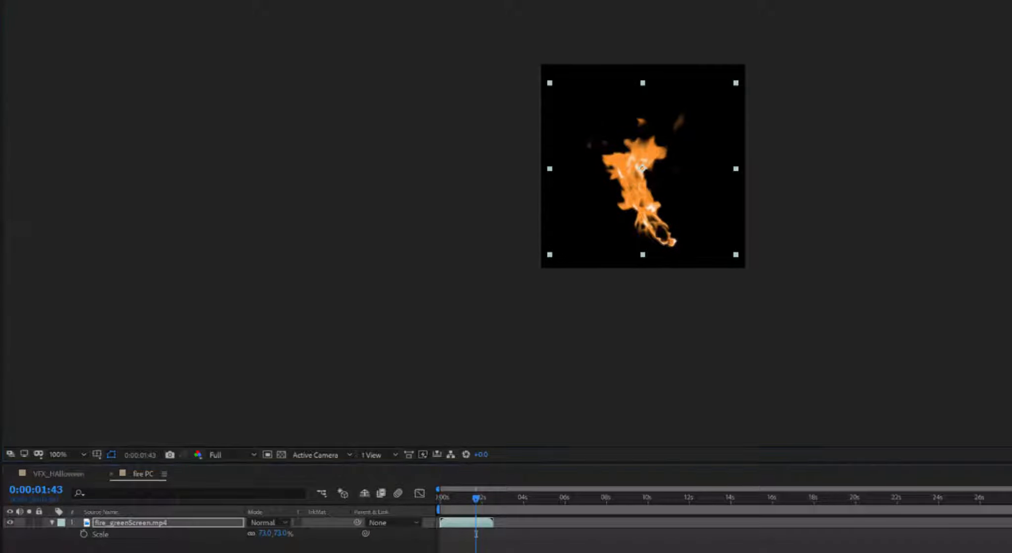
left_click(612, 547)
left_click_drag(468, 498, 460, 498)
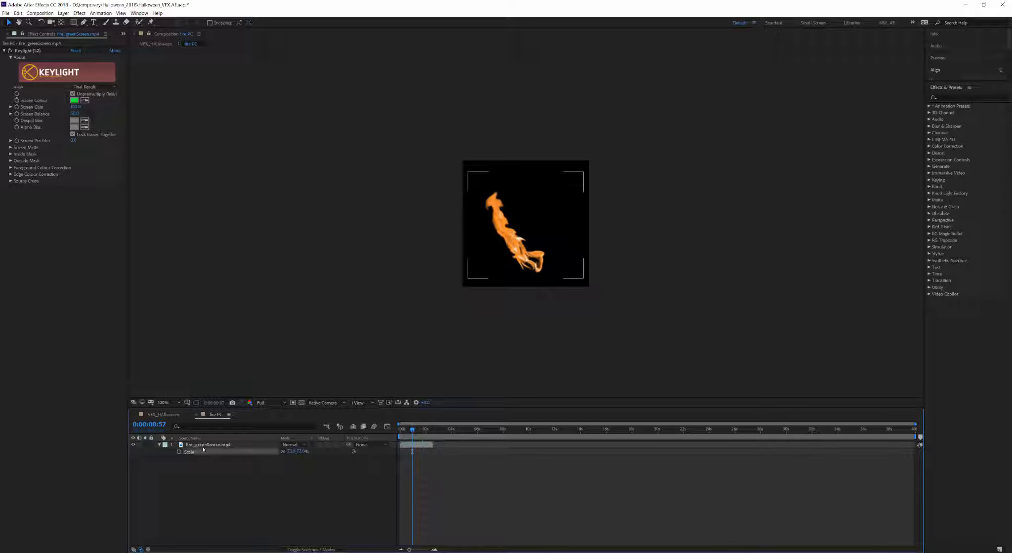
left_click(247, 445)
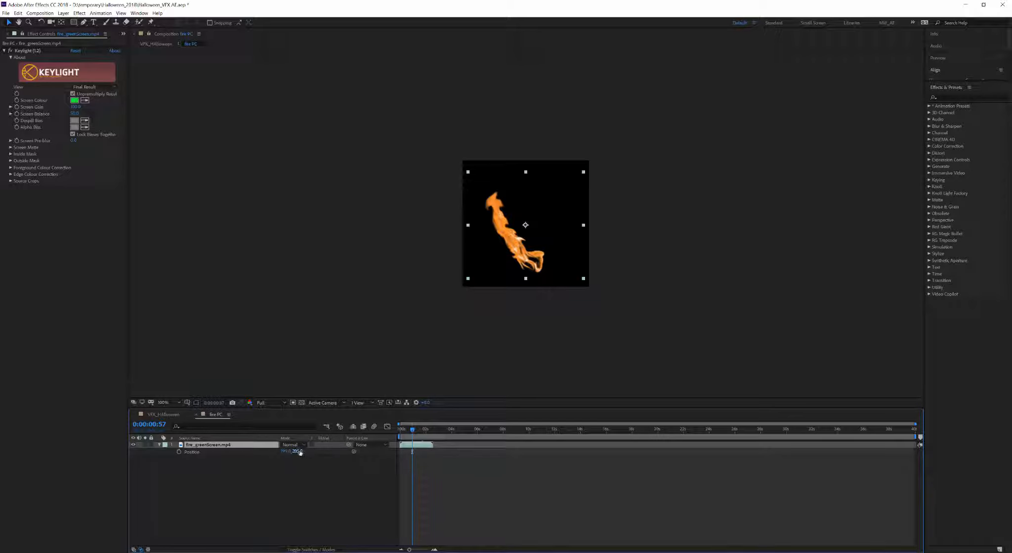
left_click_drag(300, 453, 301, 452)
left_click_drag(412, 430, 422, 430)
left_click(428, 493)
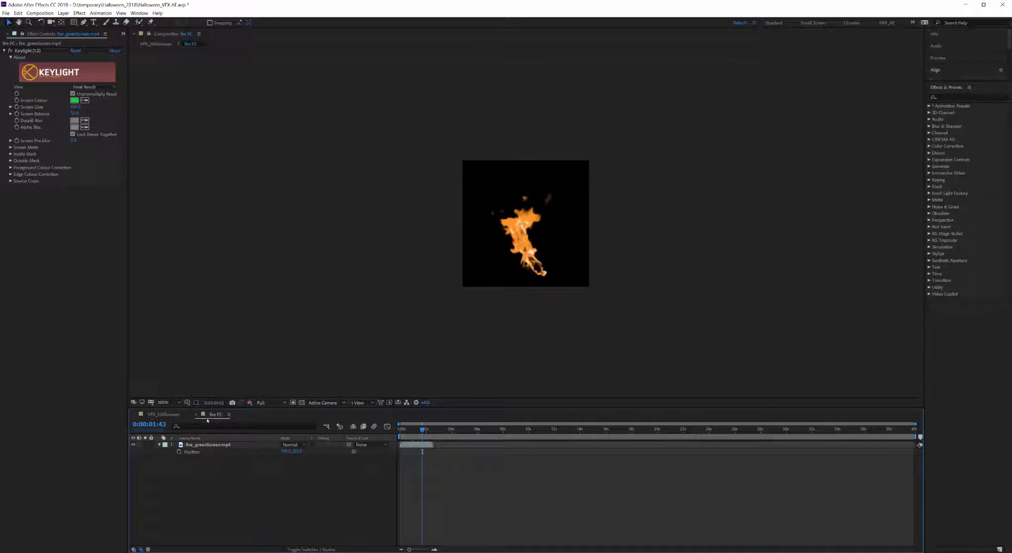
left_click(163, 415)
left_click(196, 415)
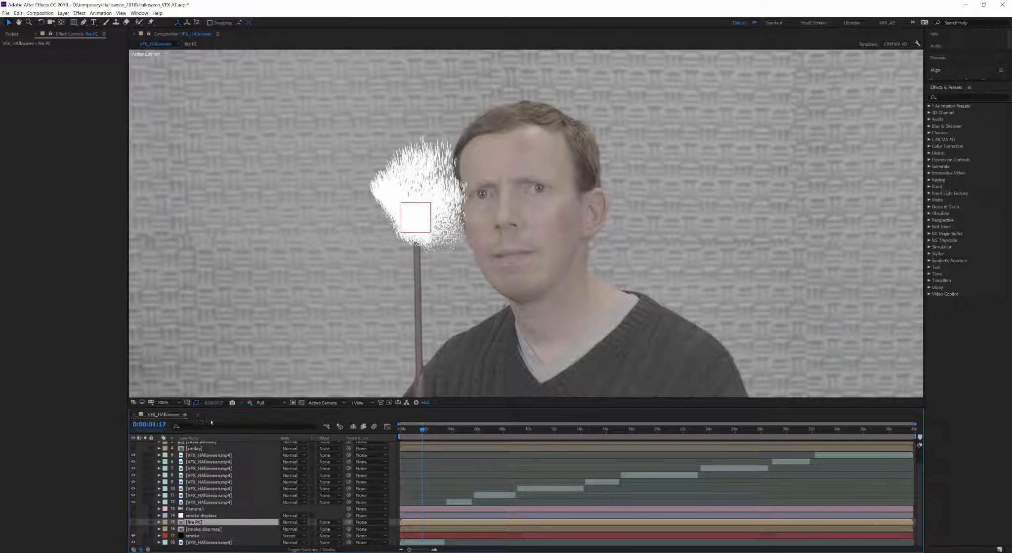
Step: Make the smoke particles Textured Faded Disc using the fire PC layer as texture
left_click(195, 535)
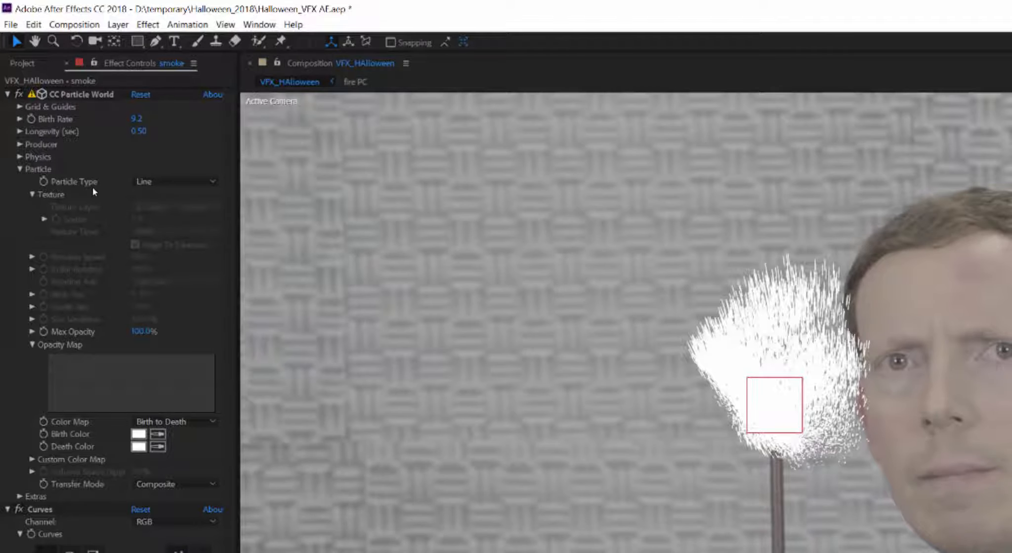
left_click(178, 182)
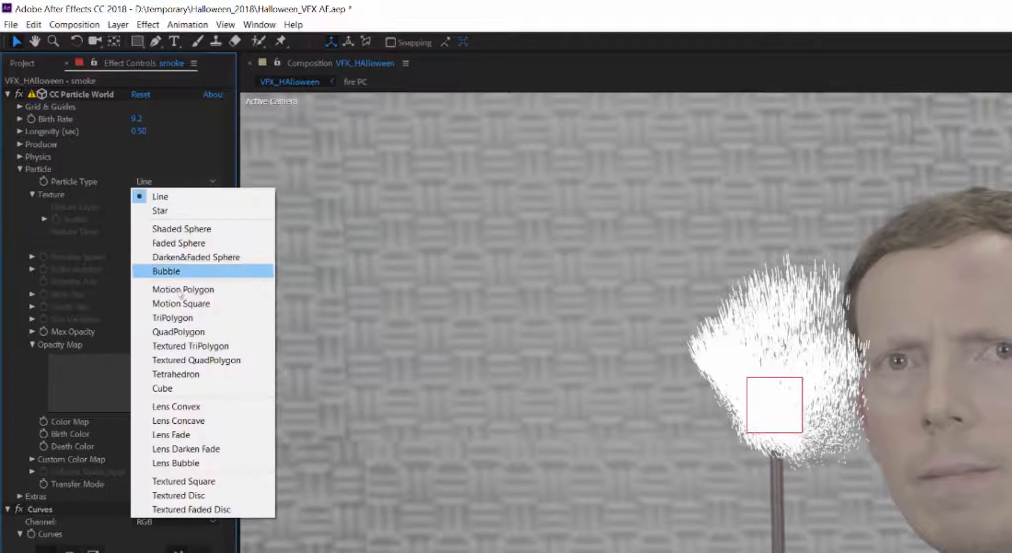
left_click(196, 514)
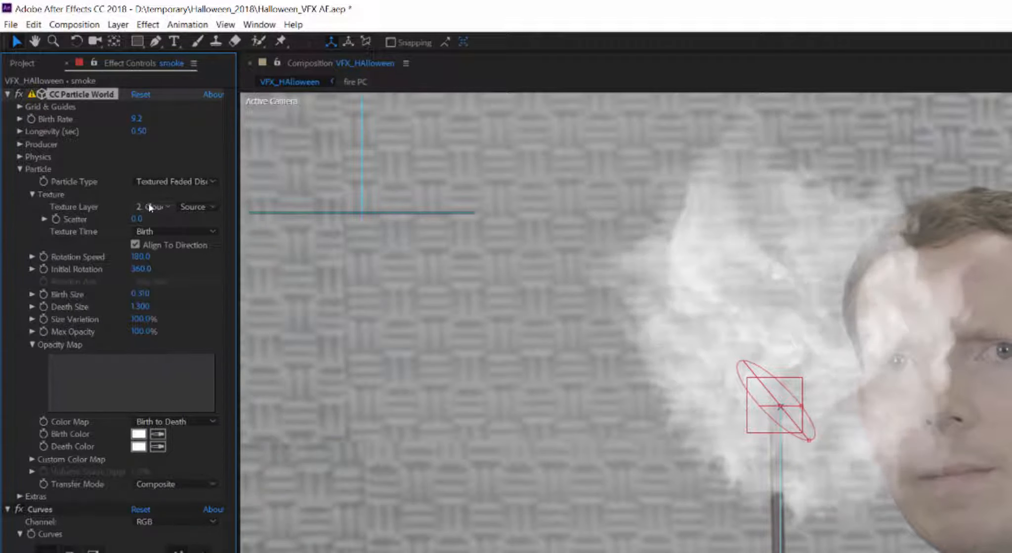
left_click(152, 207)
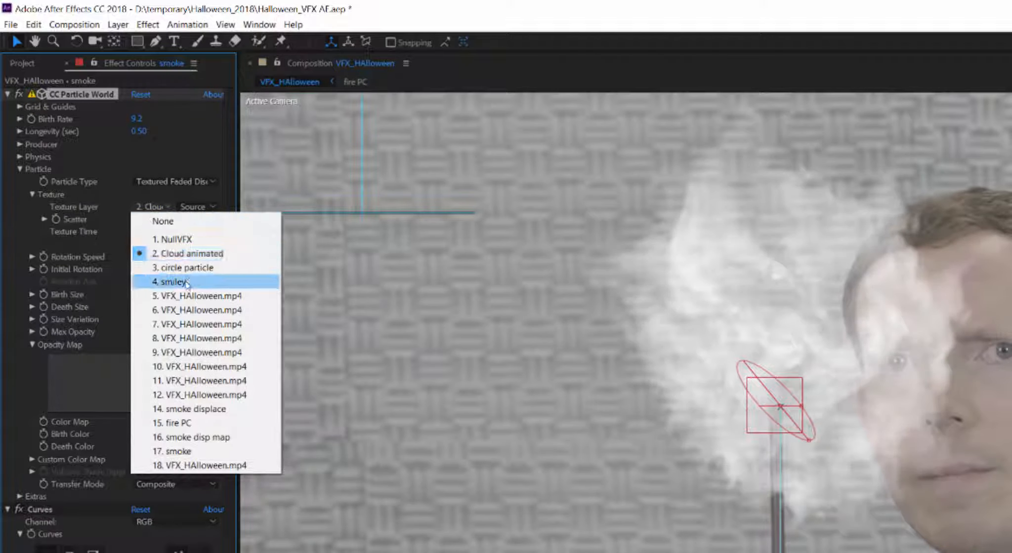
left_click(186, 423)
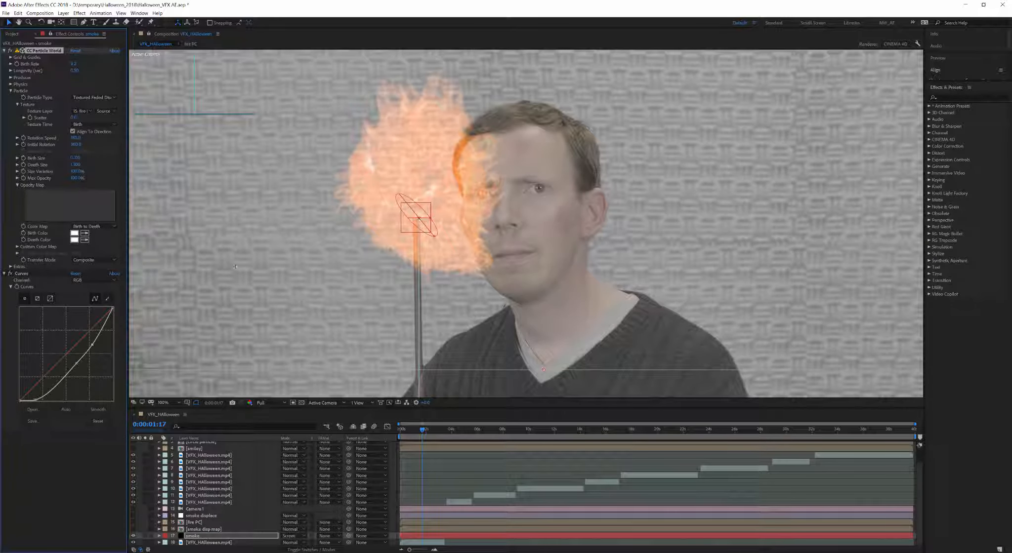
Step: Try Screen, then settle on Add transfer mode and lower max opacity to 23%
left_click(90, 261)
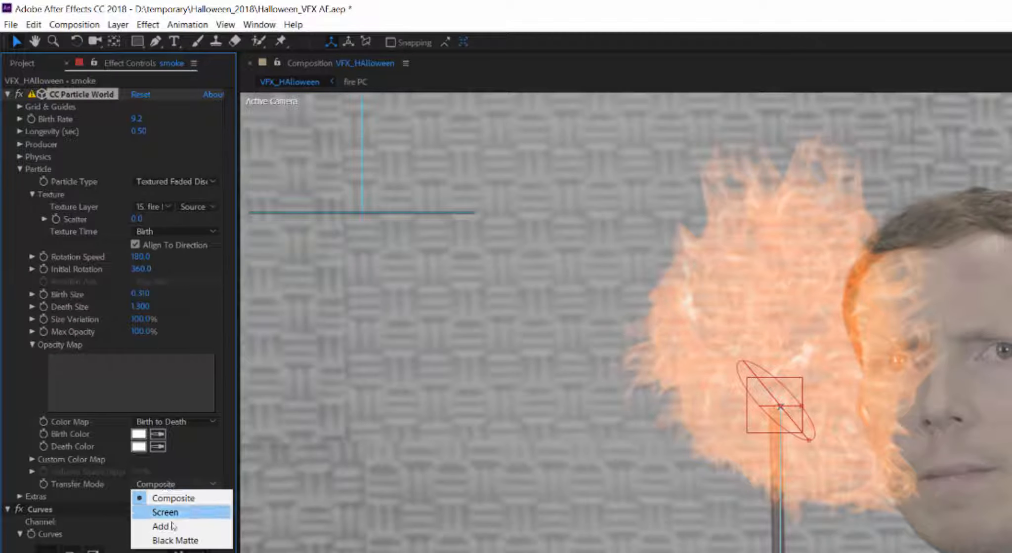
left_click(173, 514)
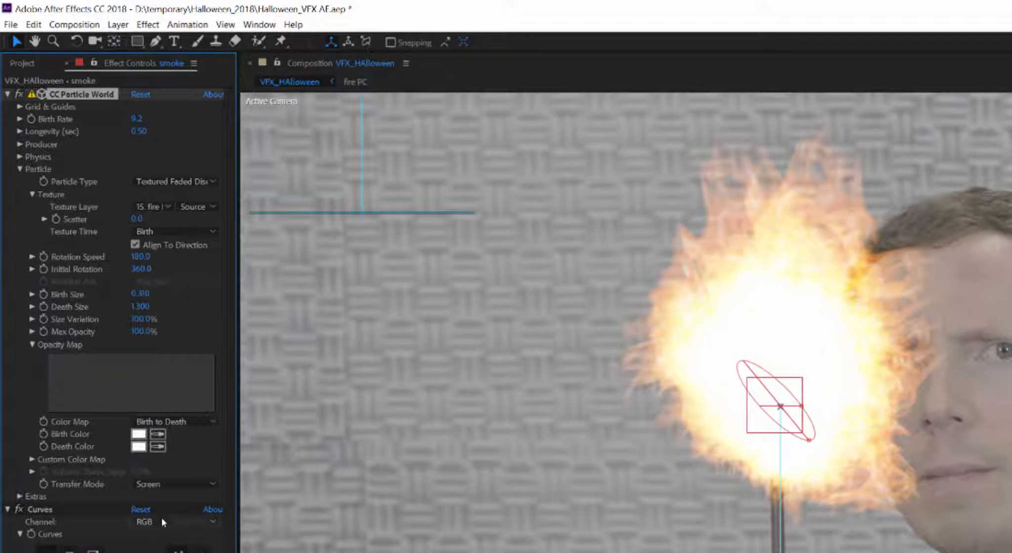
left_click(173, 485)
left_click(168, 527)
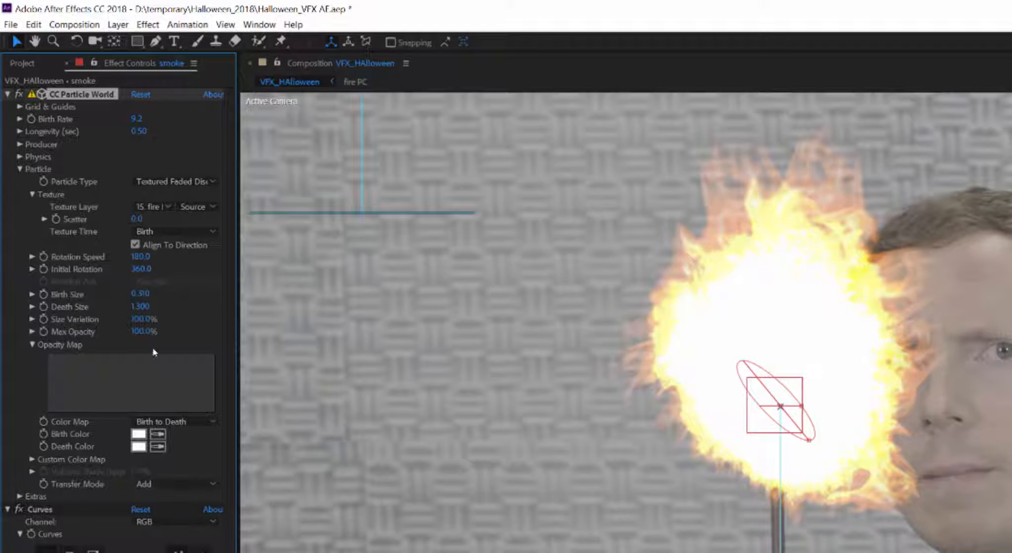
left_click_drag(134, 334, 90, 308)
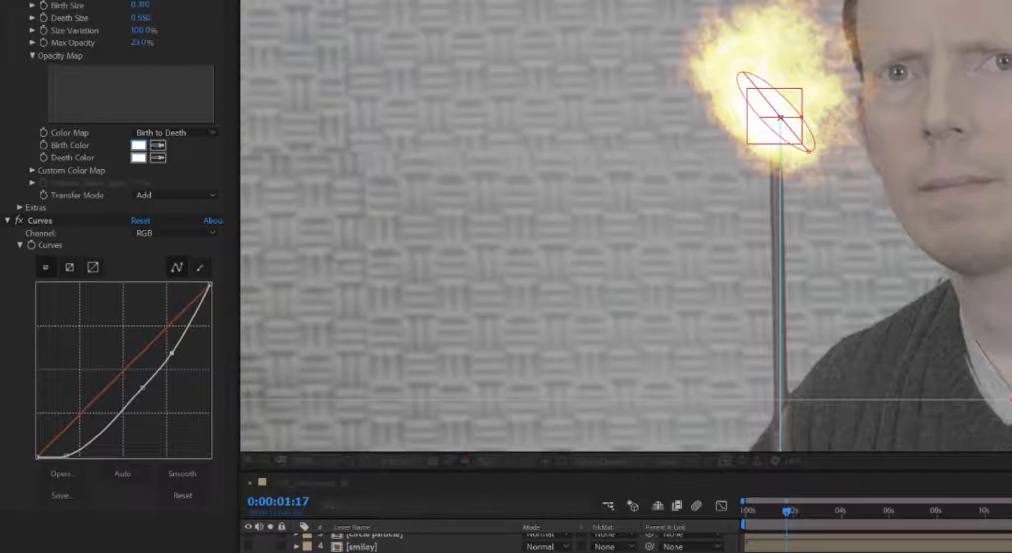
Step: Set the particle Birth Color to green 14C193 and Death Color to violet 4800CB
left_click(139, 145)
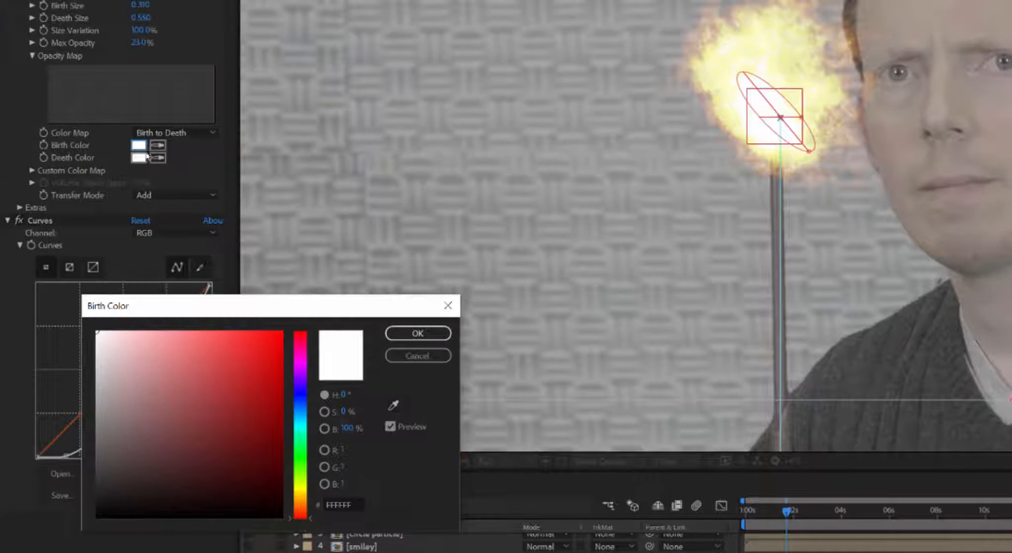
left_click(304, 434)
left_click_drag(244, 398, 277, 357)
left_click(387, 334)
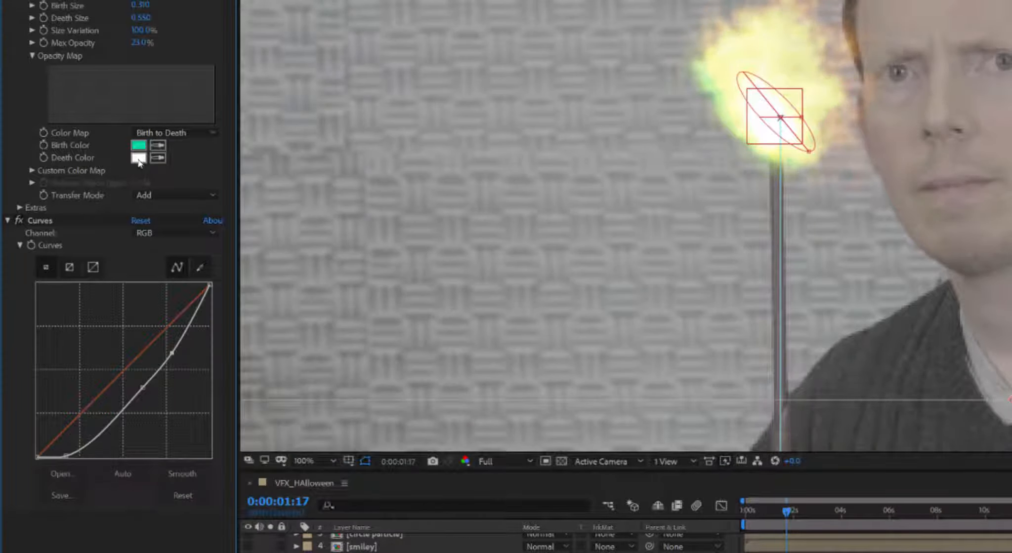
left_click(138, 158)
mouse_move(307, 442)
left_mouse_down()
mouse_move(311, 382)
mouse_move(285, 363)
mouse_move(284, 381)
left_mouse_up()
left_click(395, 334)
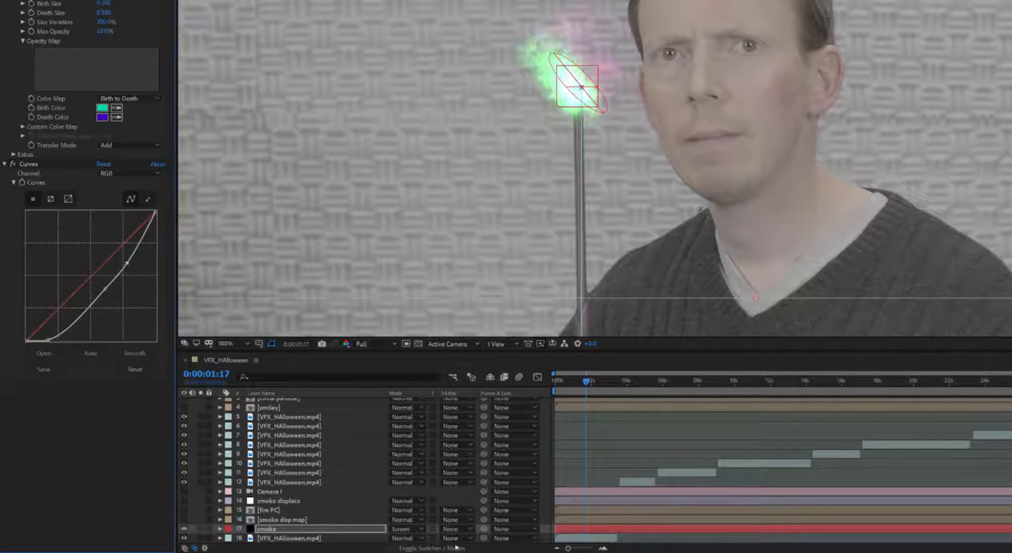
Step: Try Normal and Screen blend modes on the smoke layer, settling on Add
left_click(411, 529)
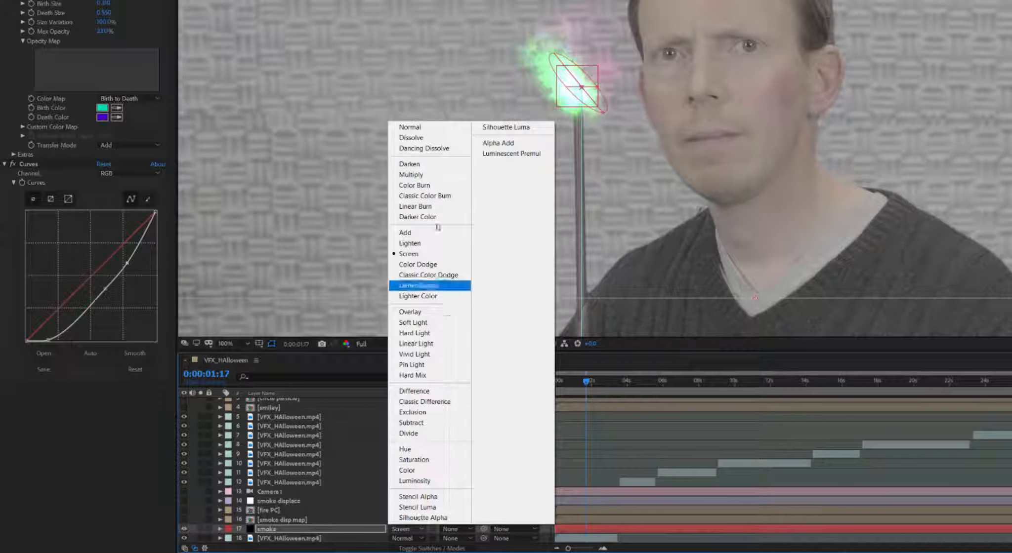
left_click(431, 127)
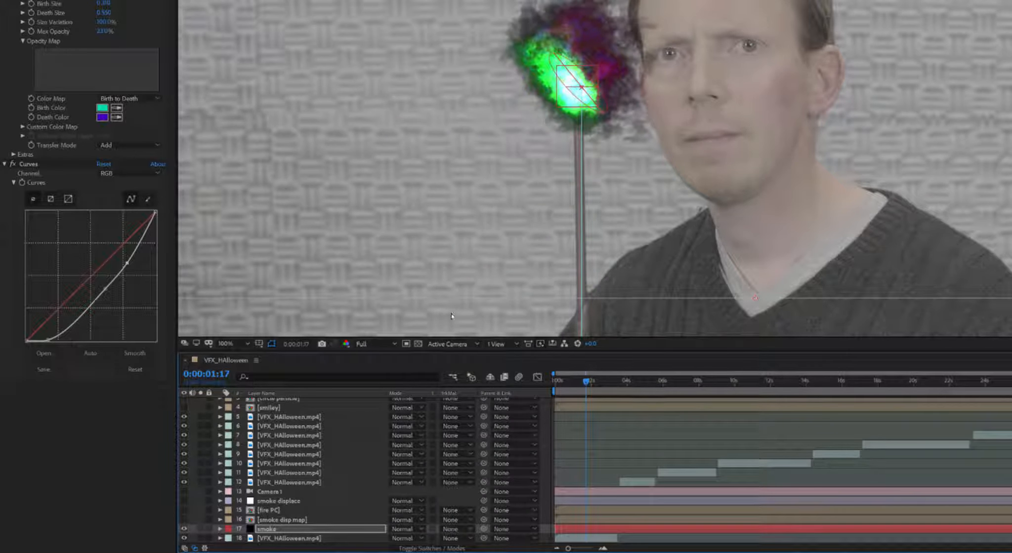
left_click(405, 530)
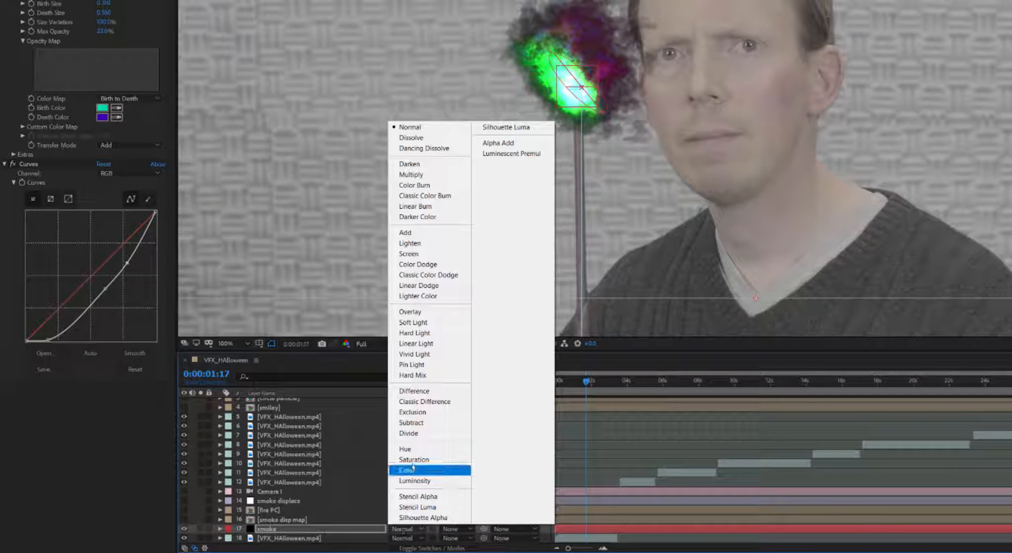
left_click(420, 255)
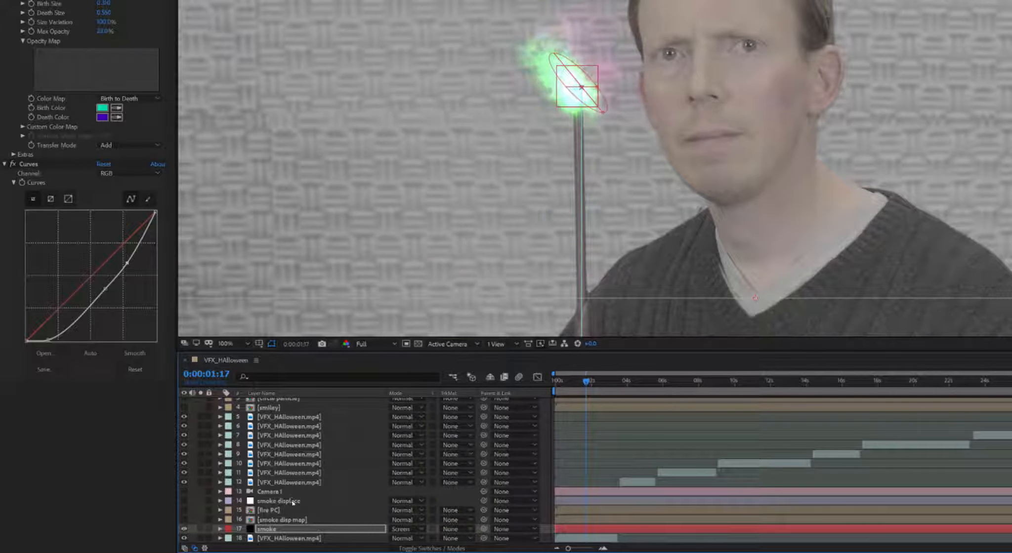
left_click(404, 530)
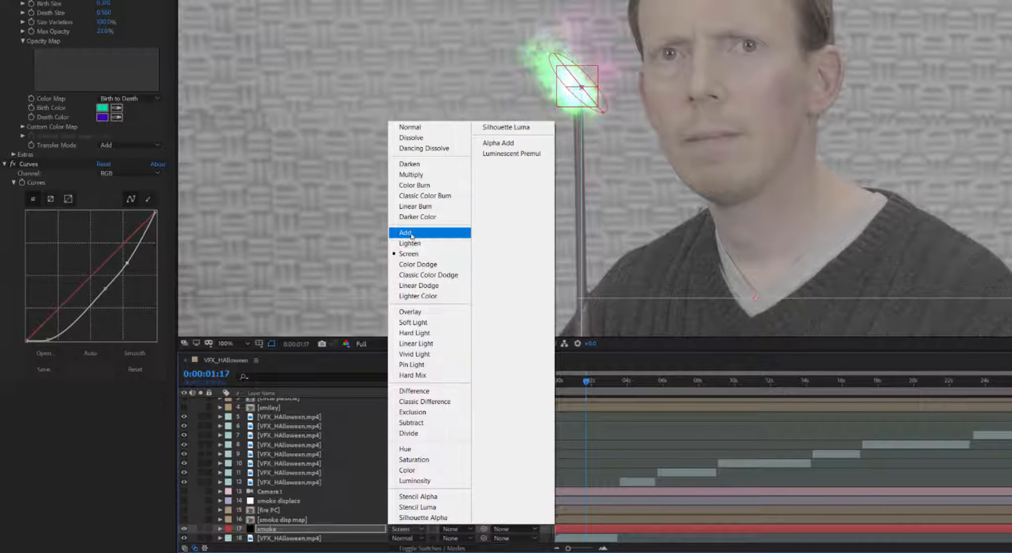
left_click(412, 234)
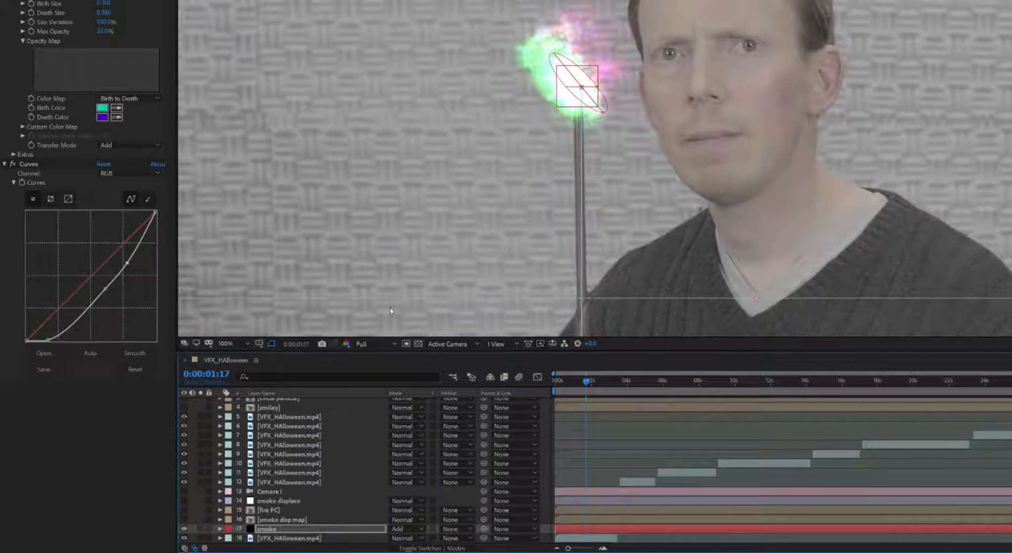
Step: Set Max Opacity to 22%, hide the emitter guides, and switch Particle Type to Line
left_click(119, 483)
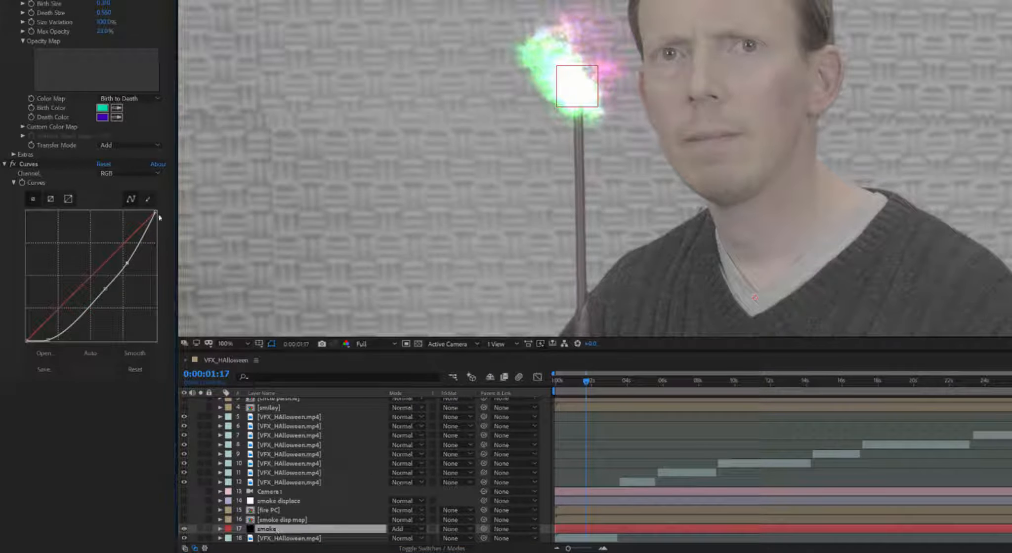
left_click_drag(104, 31, 99, 32)
left_click_drag(142, 332, 145, 331)
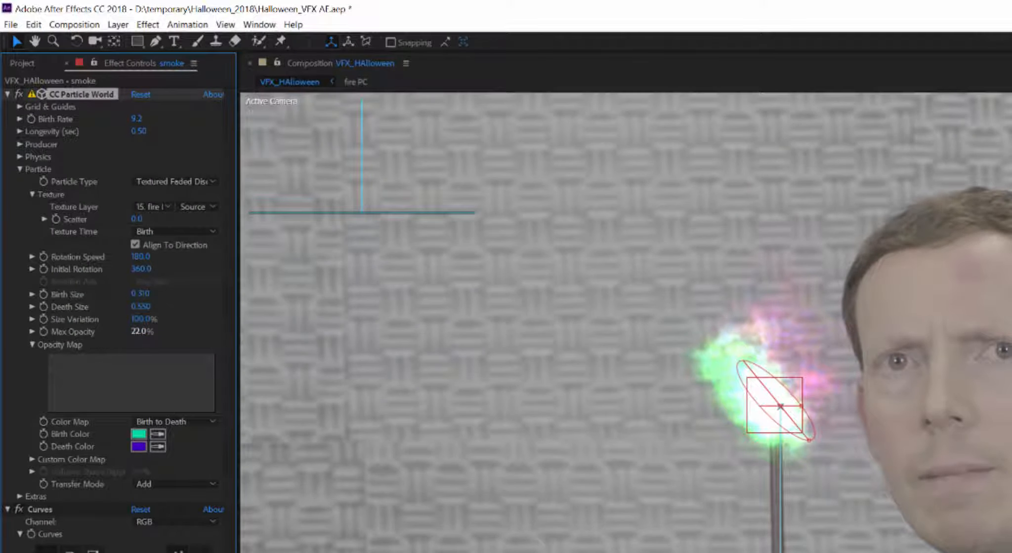
left_click(671, 399)
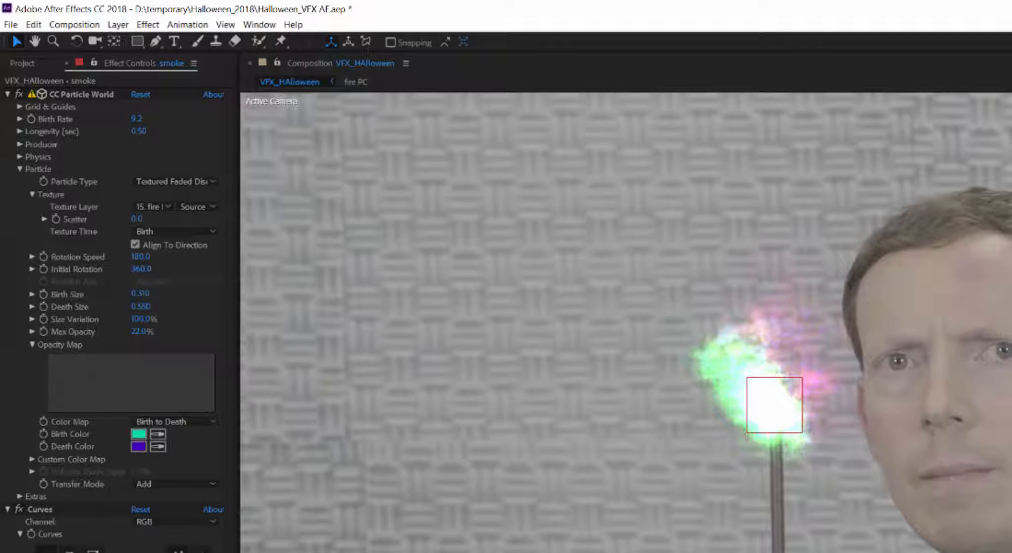
left_click(150, 182)
left_click(168, 197)
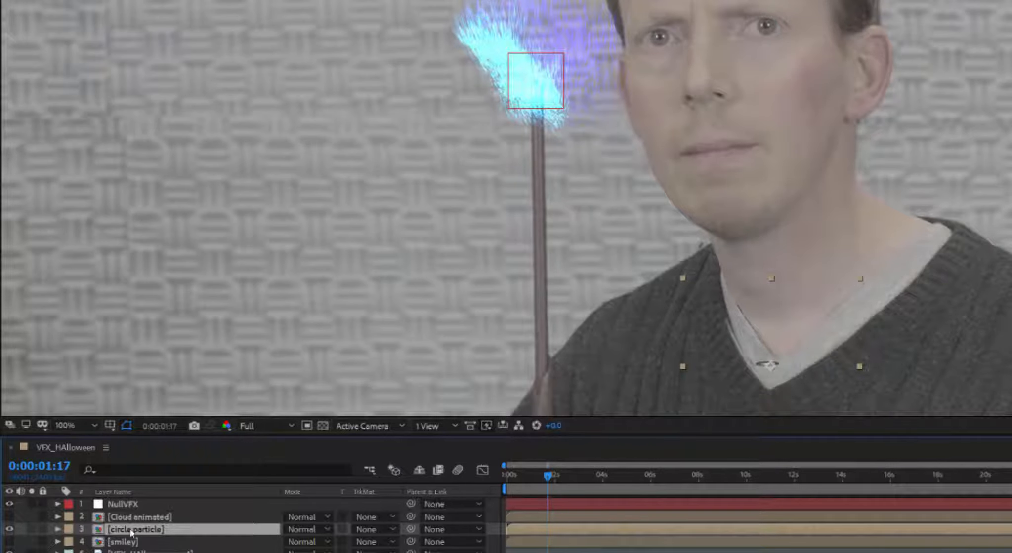
Step: Open the circle particle precomp and turn off the glowing Shape Layer 1
double_click(130, 532)
mouse_move(528, 476)
left_mouse_down()
mouse_move(500, 476)
mouse_move(523, 476)
left_mouse_up()
left_click(545, 507)
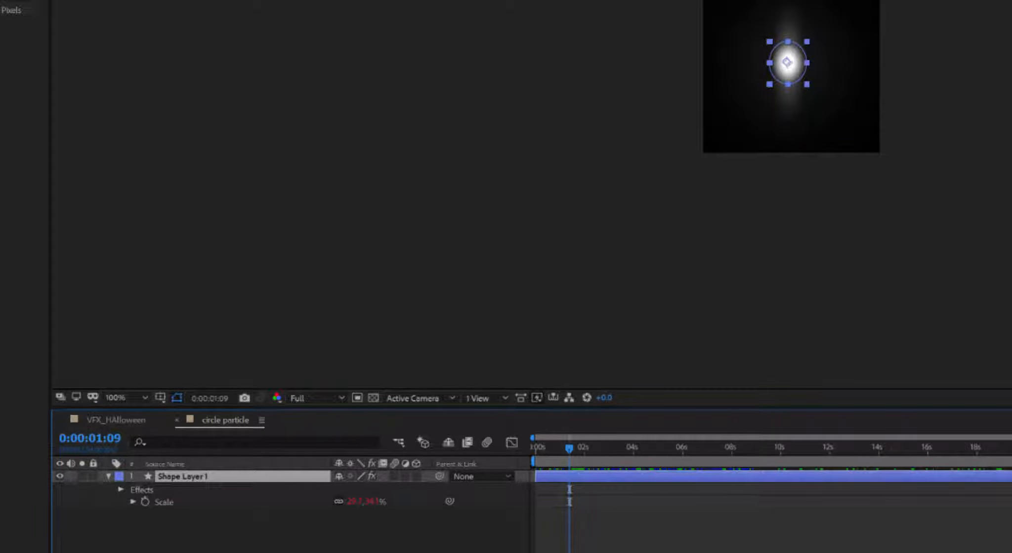
left_click(59, 477)
left_click(198, 525)
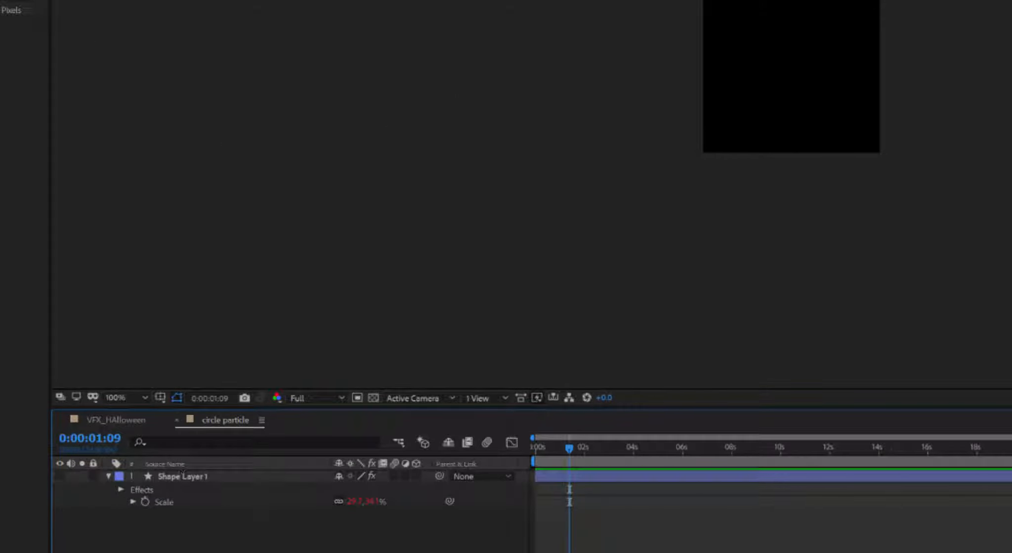
Step: Draw a new circle with the Ellipse Tool and nudge it slightly right
left_click(142, 46)
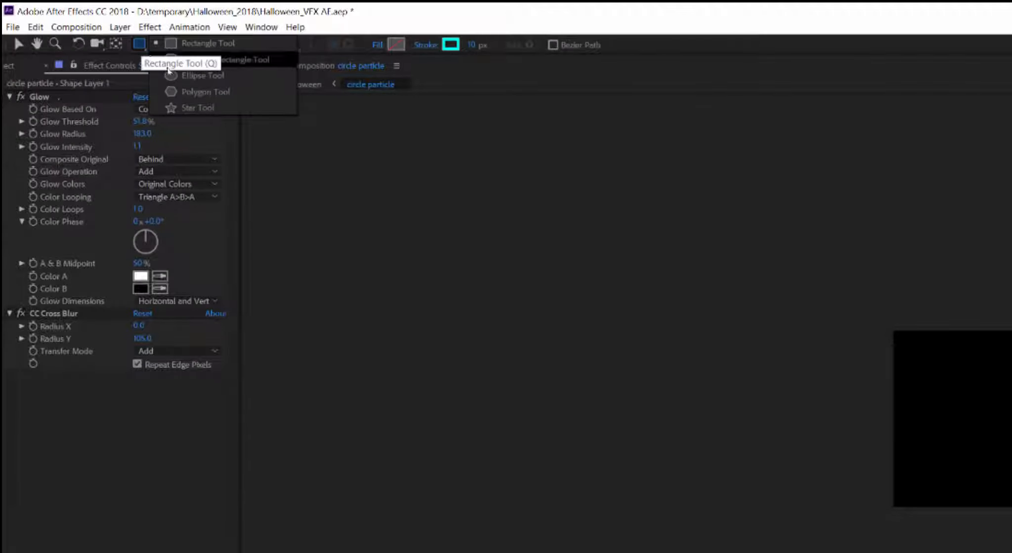
left_click(198, 75)
left_click_drag(913, 364, 1011, 477)
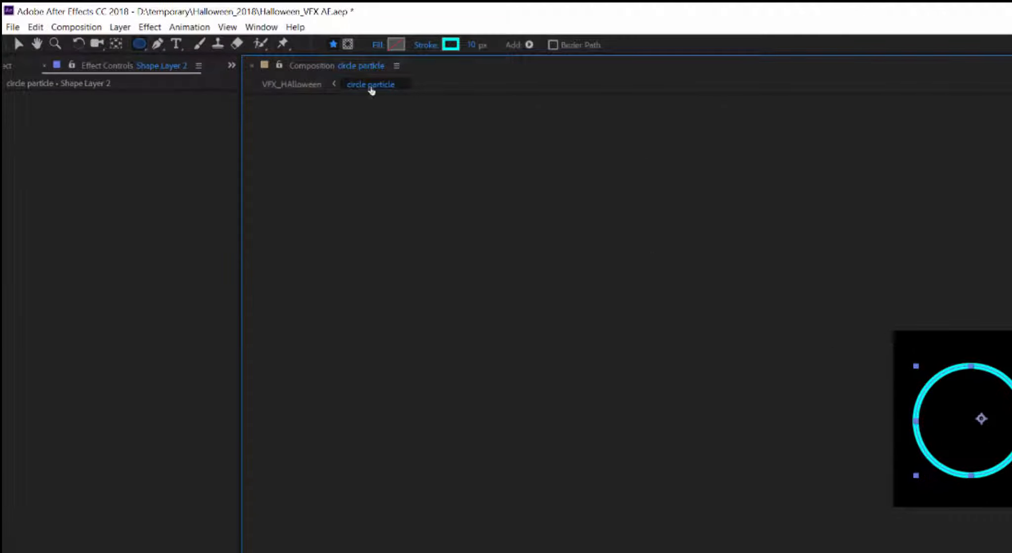
left_click(18, 43)
left_click_drag(936, 379, 950, 377)
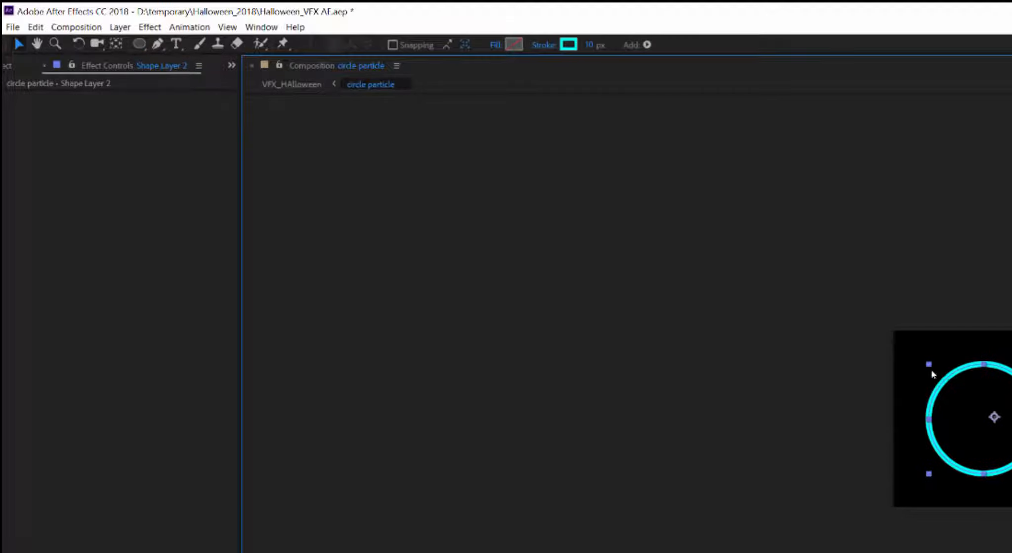
Step: Remove the circle's stroke and give it a solid red fill
left_click(543, 45)
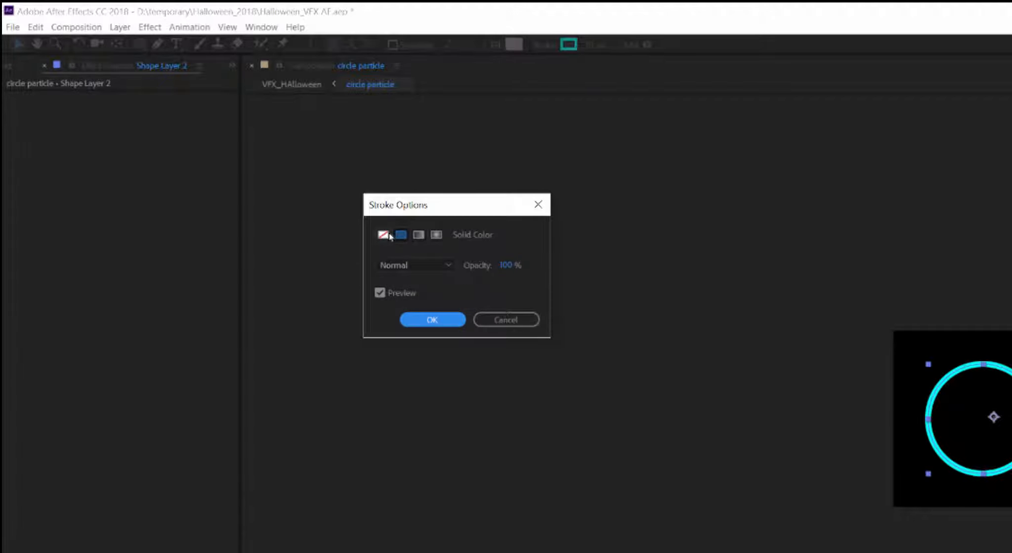
left_click(385, 235)
key("Return")
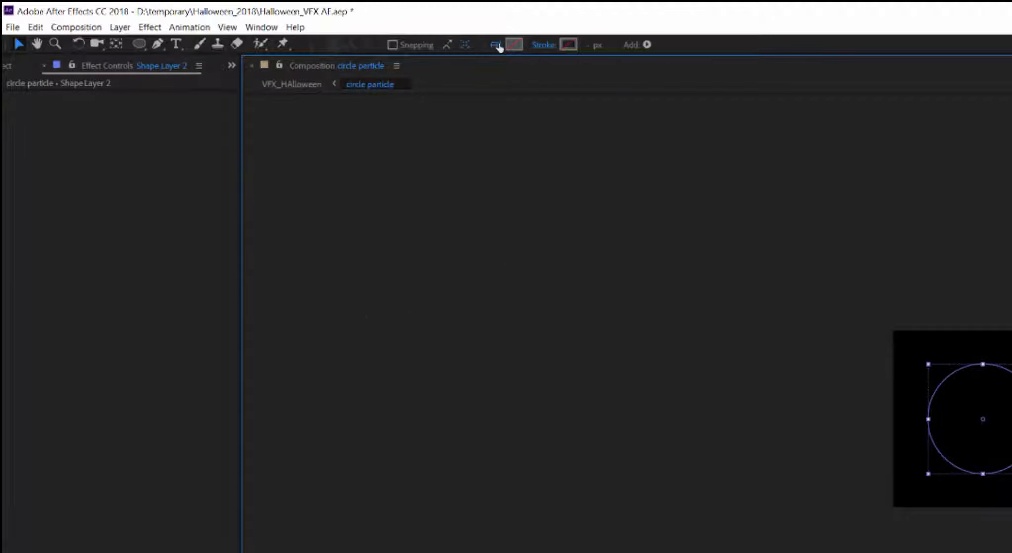
left_click(496, 45)
left_click(401, 235)
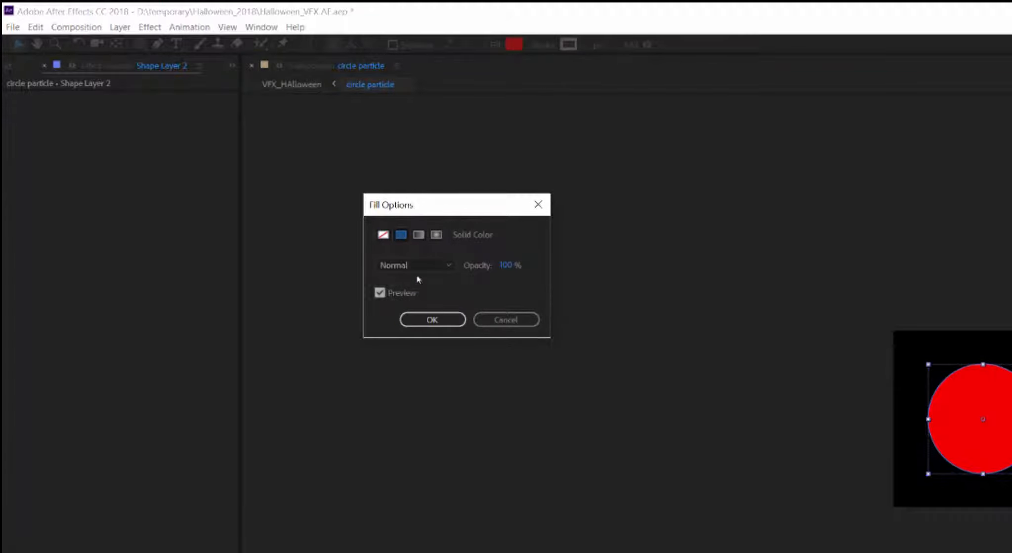
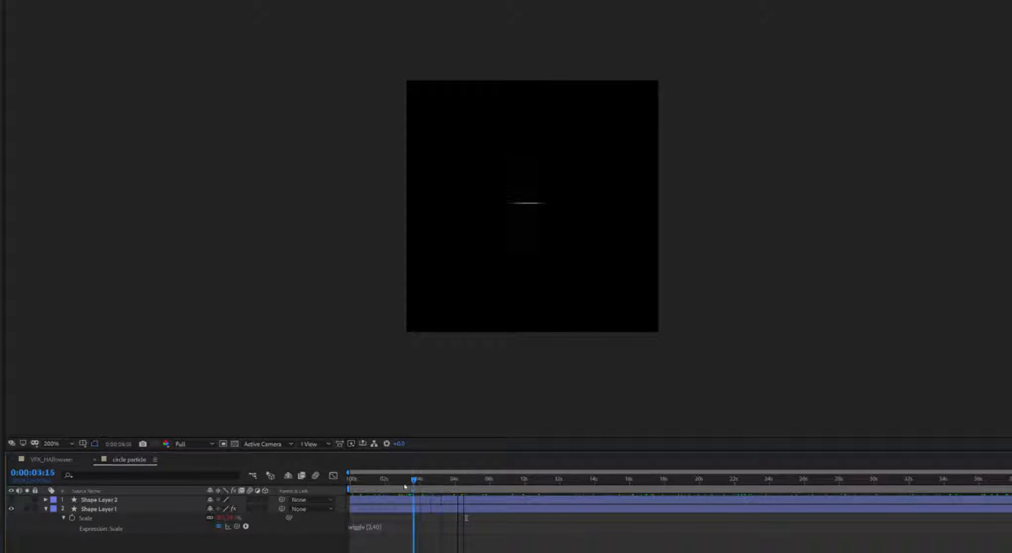
Step: Back in VFX_HAlloween, hide circle particle layer 3 and set Particle Type to Line
left_click(95, 459)
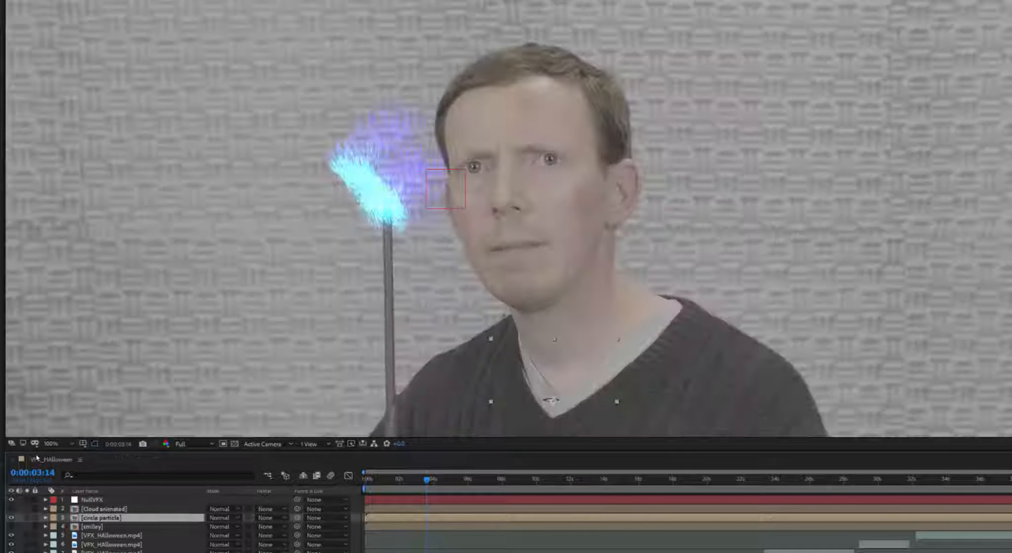
left_click(11, 518)
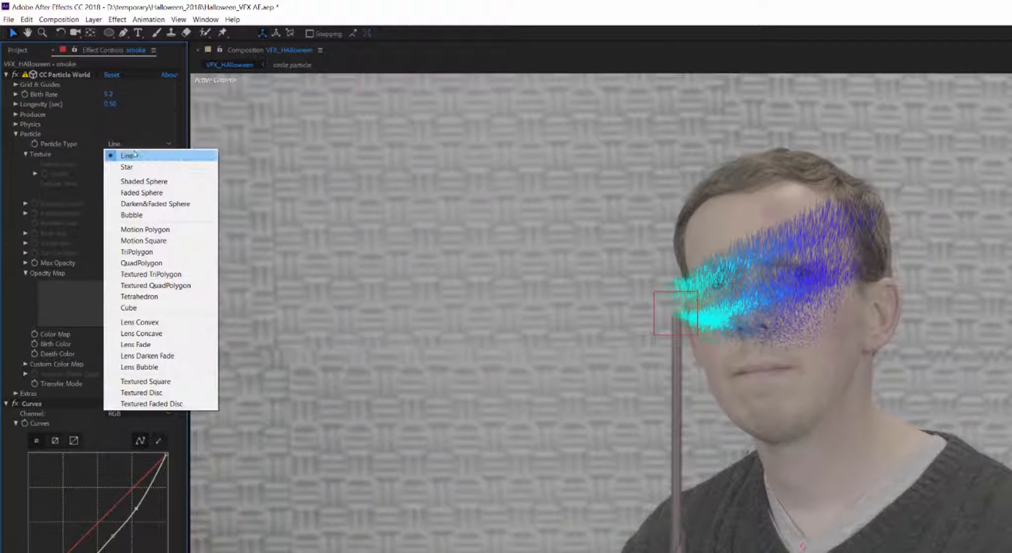
left_click(148, 155)
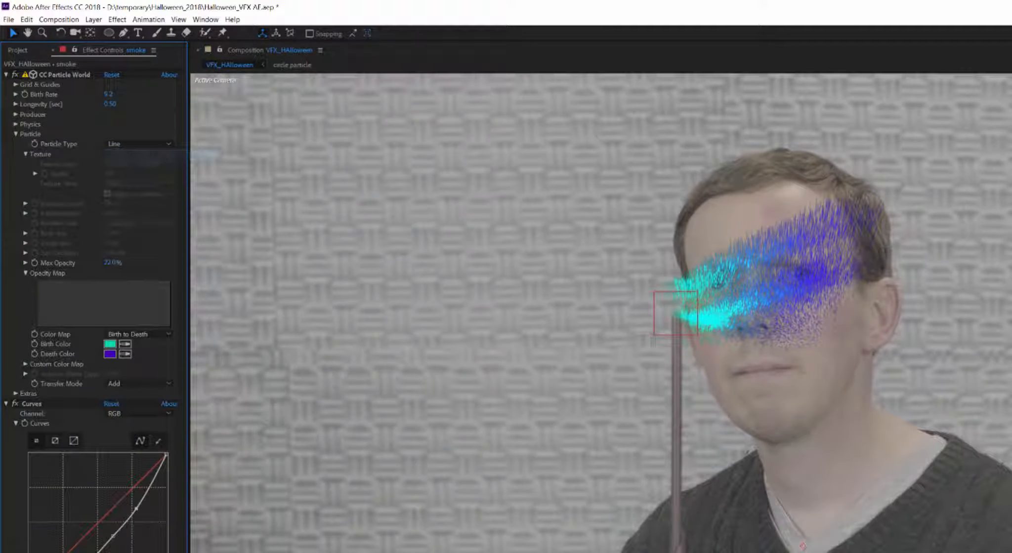
Step: Make the smoke particles Textured Faded Discs textured by the circle particle layer
left_click(134, 144)
left_click(148, 403)
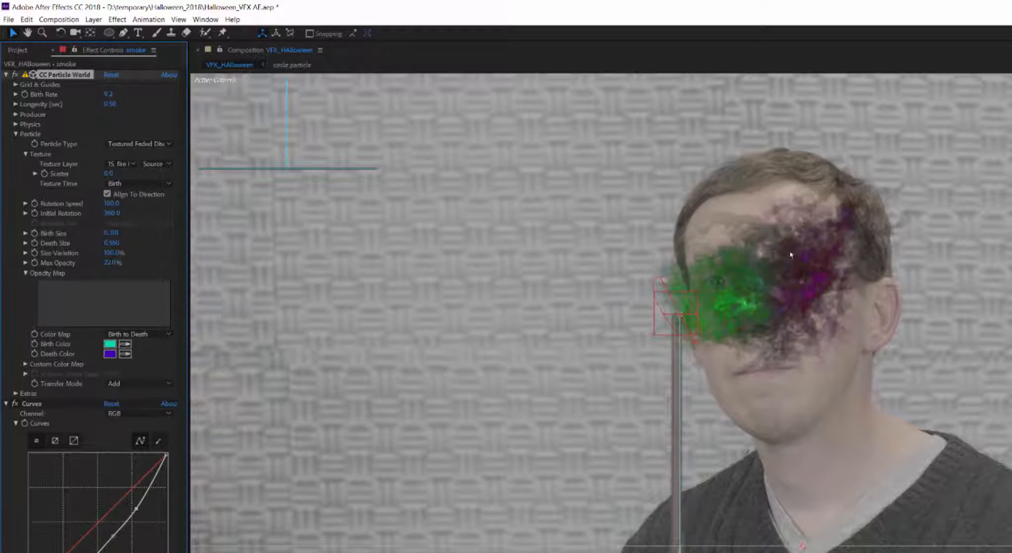
left_click(121, 164)
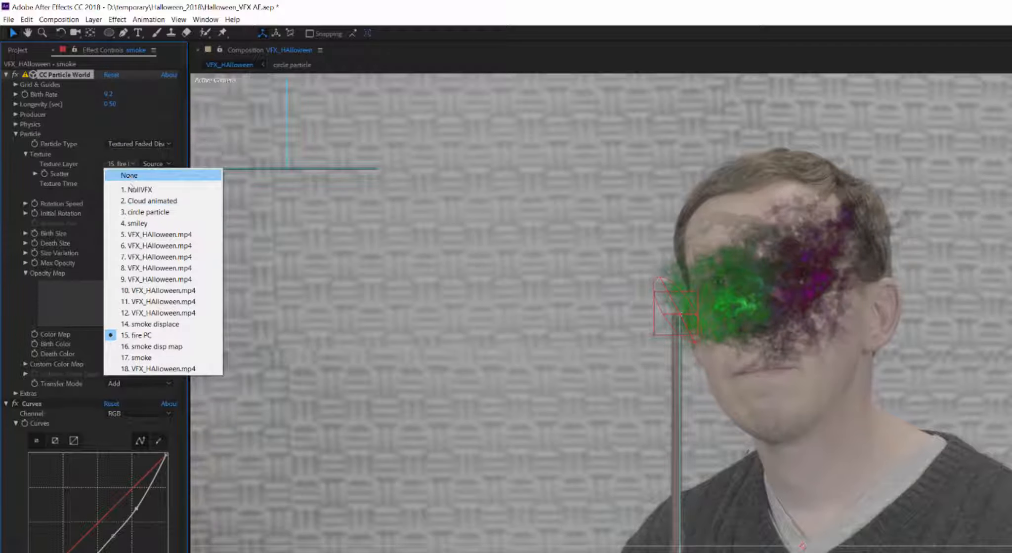
left_click(149, 213)
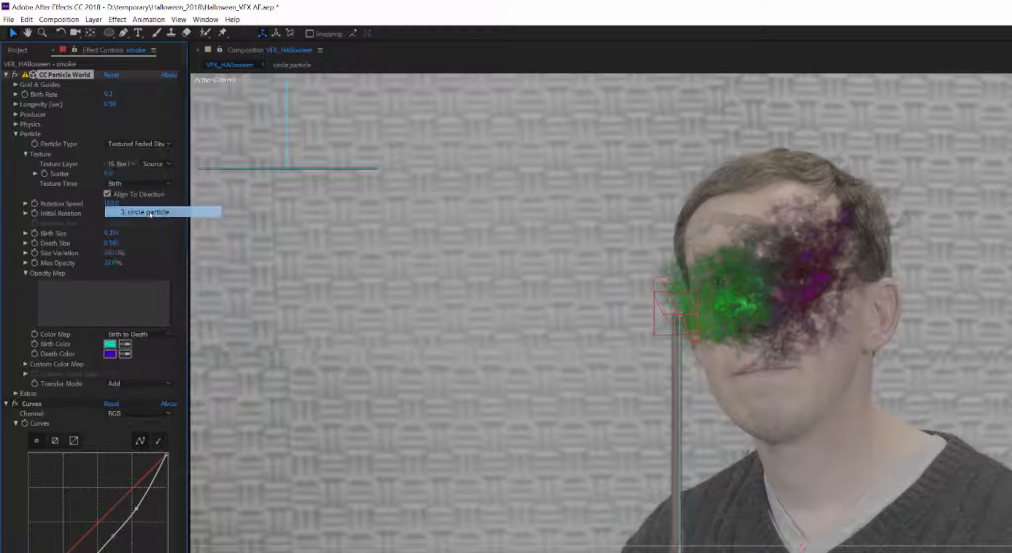
Step: Set the particle Transfer Mode to Screen and blend the smoke layer in Screen mode
left_click(162, 383)
left_click(135, 394)
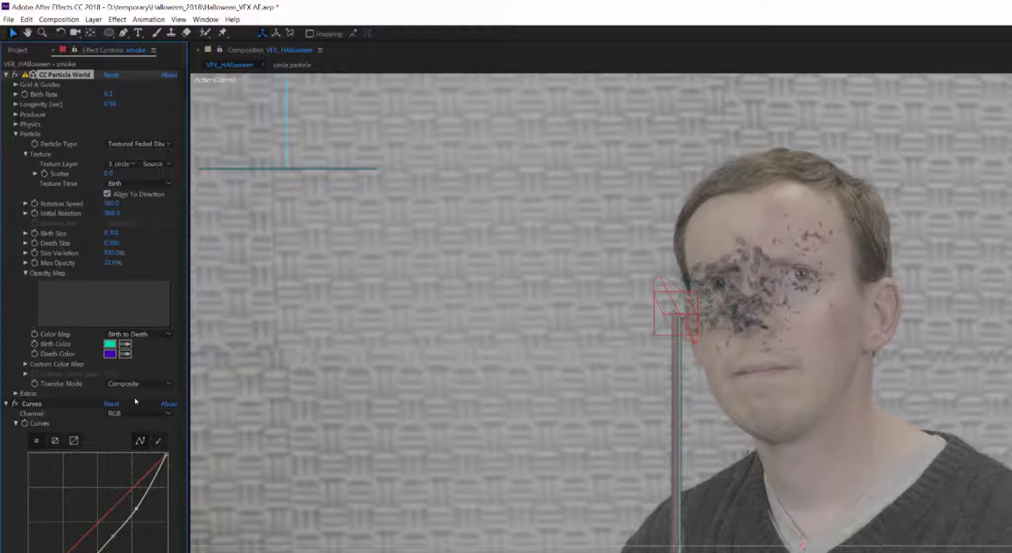
left_click(136, 386)
left_click(130, 404)
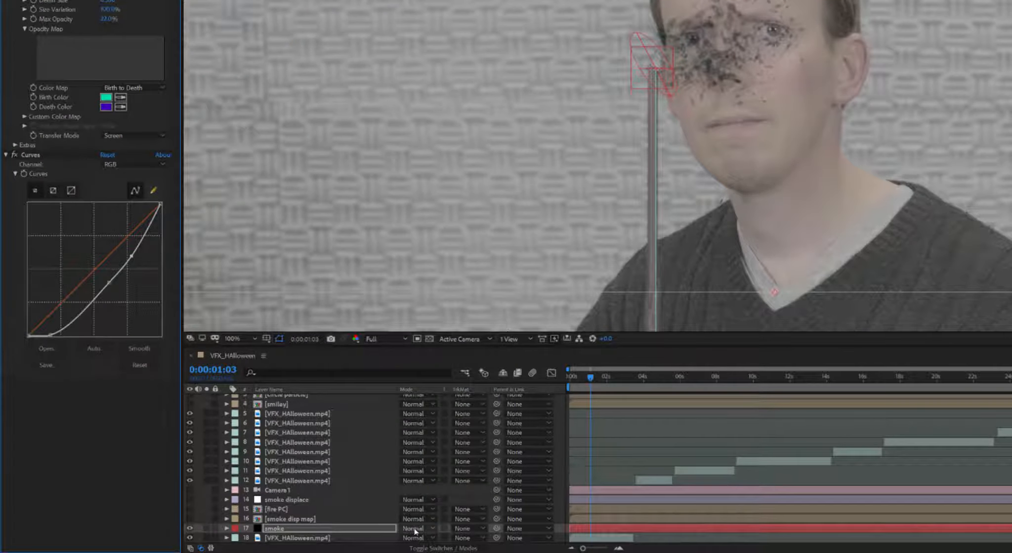
left_click(415, 528)
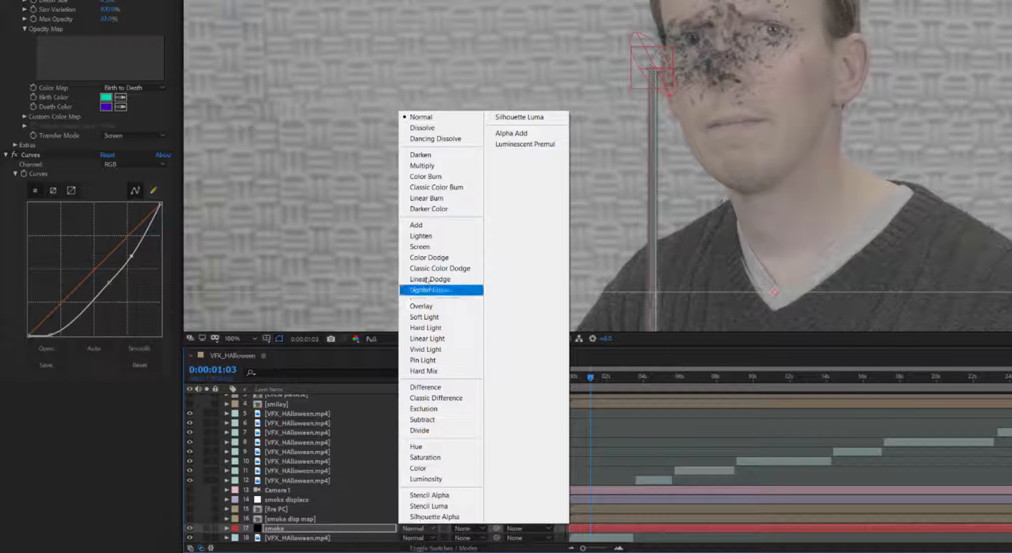
left_click(424, 247)
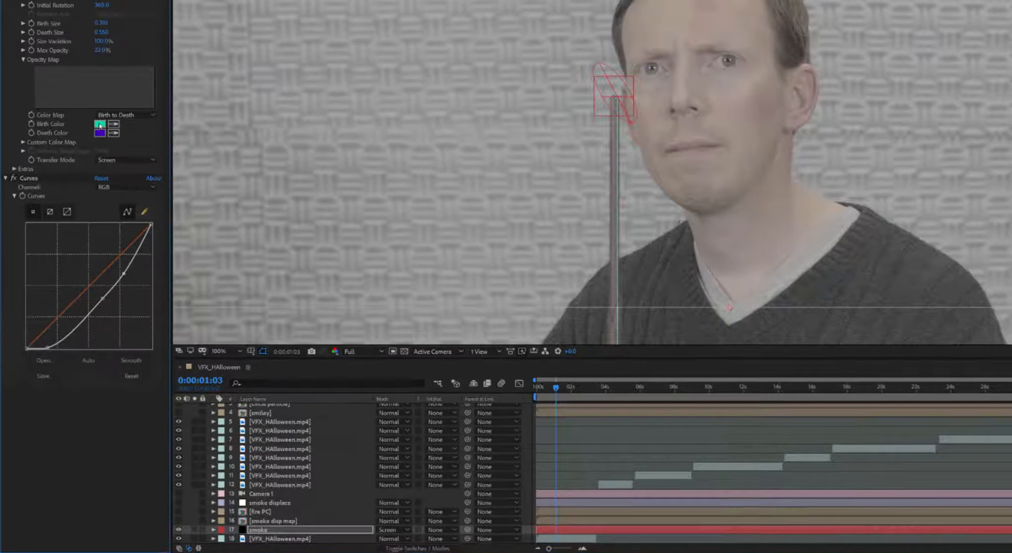
Step: Set both the particle Birth Color and Death Color to white
left_click(109, 100)
left_click(75, 240)
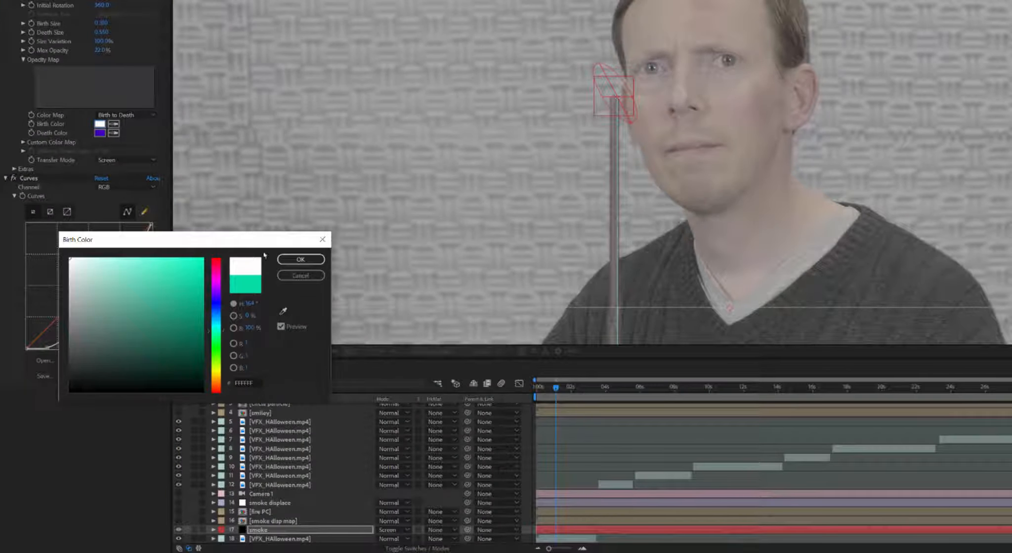
left_click(300, 259)
left_click(100, 134)
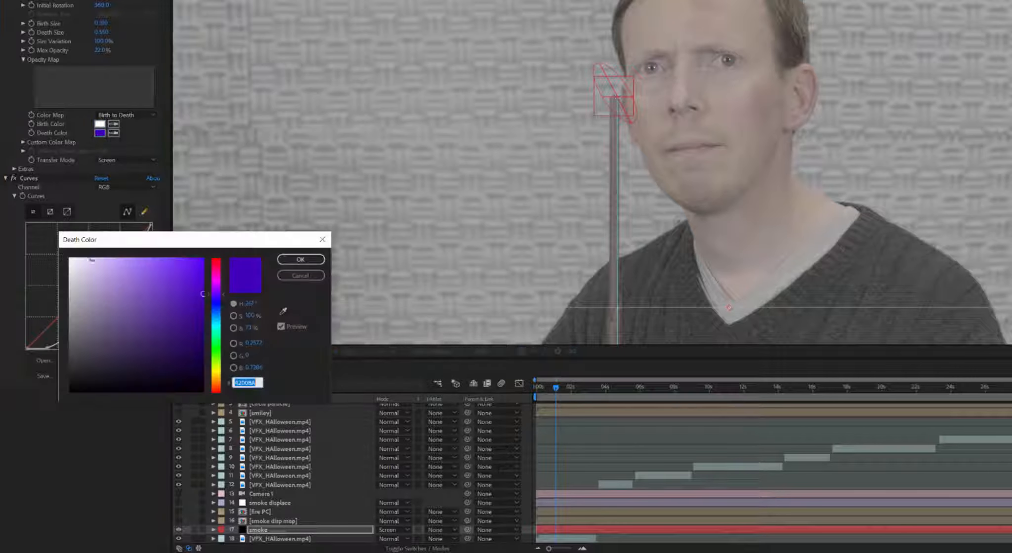
left_click(70, 258)
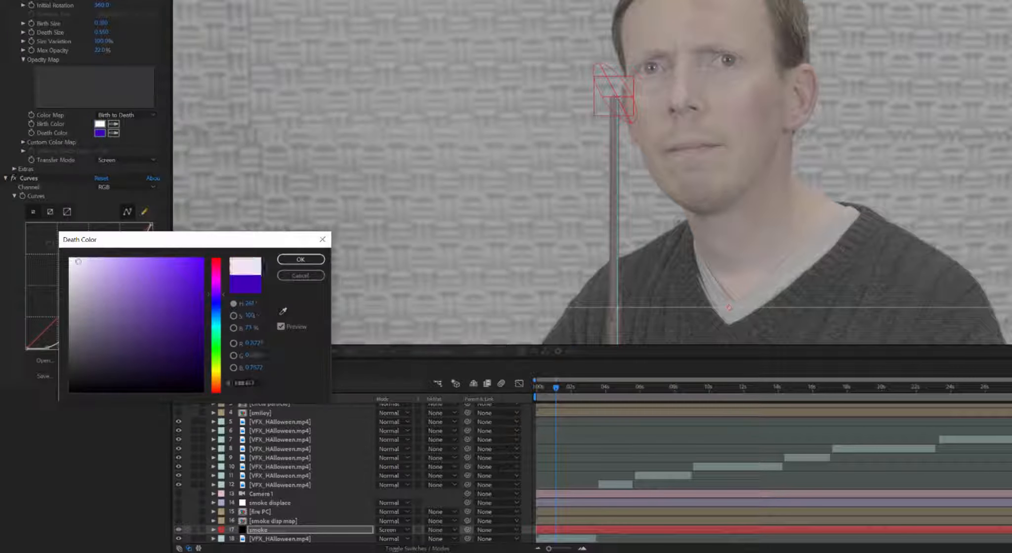
left_click(300, 259)
left_click(112, 235)
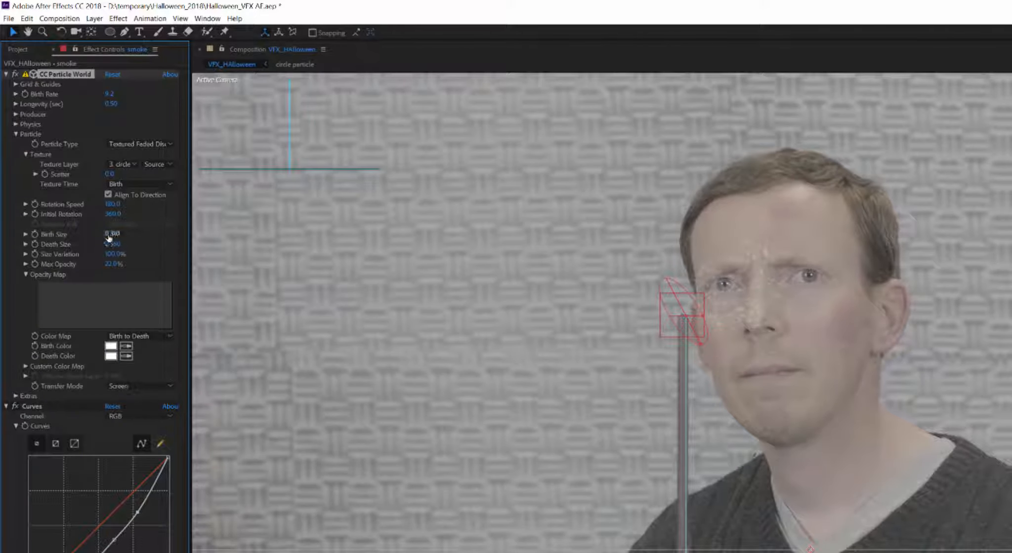
Step: Set the smoke particles' Birth Size to 0.7 and Death Size to 2
type(".7")
key("Return")
mouse_move(132, 234)
left_mouse_down()
mouse_move(145, 243)
mouse_move(135, 244)
left_mouse_up()
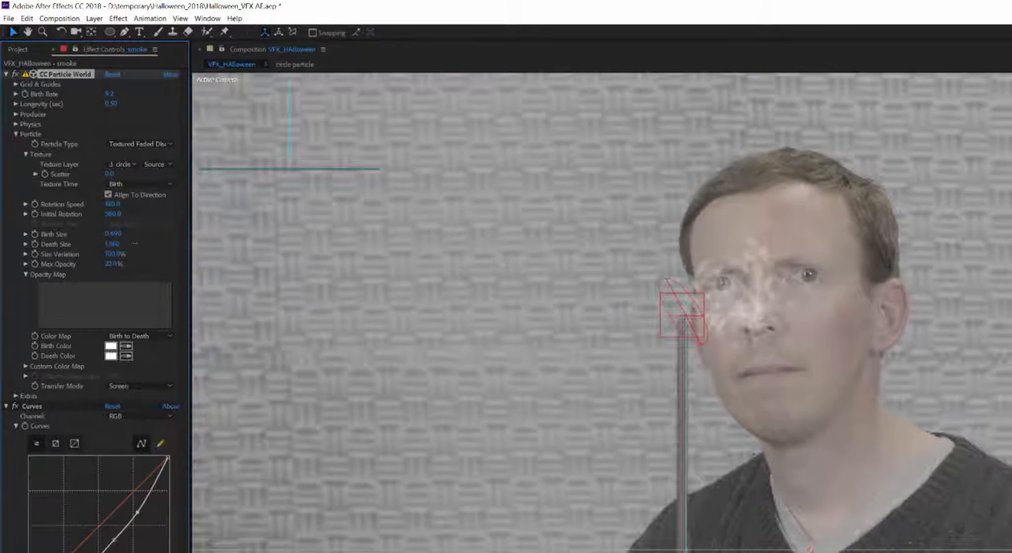
left_click(113, 234)
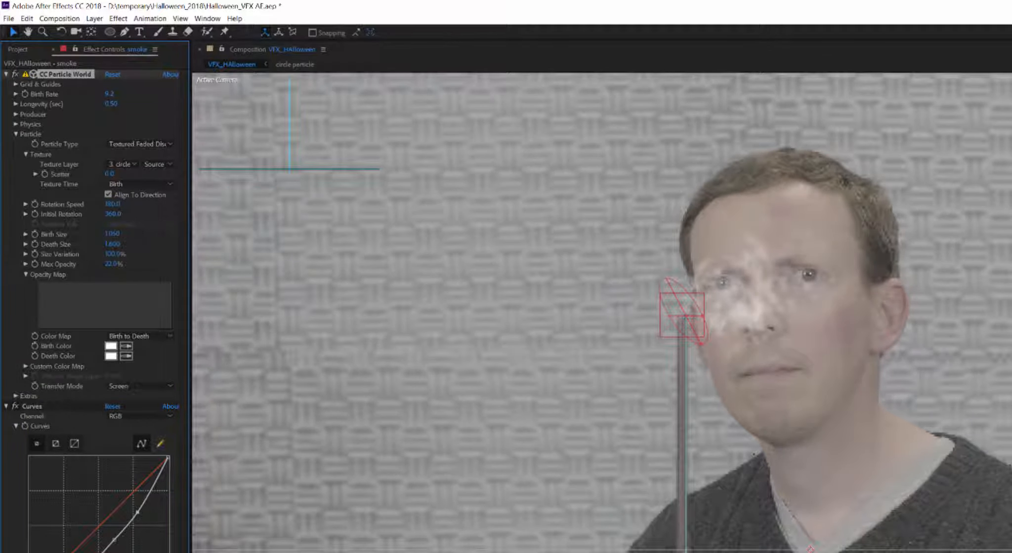
key("Tab")
type("2")
key("Return")
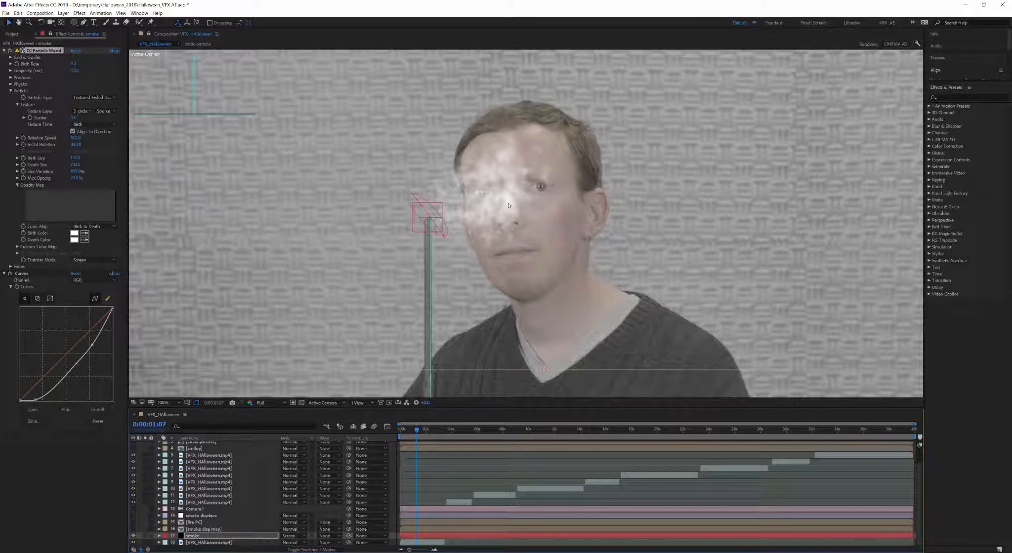
Step: Scrub Max Opacity up to 100% and reduce Death Size to about 1.63
left_click(437, 481)
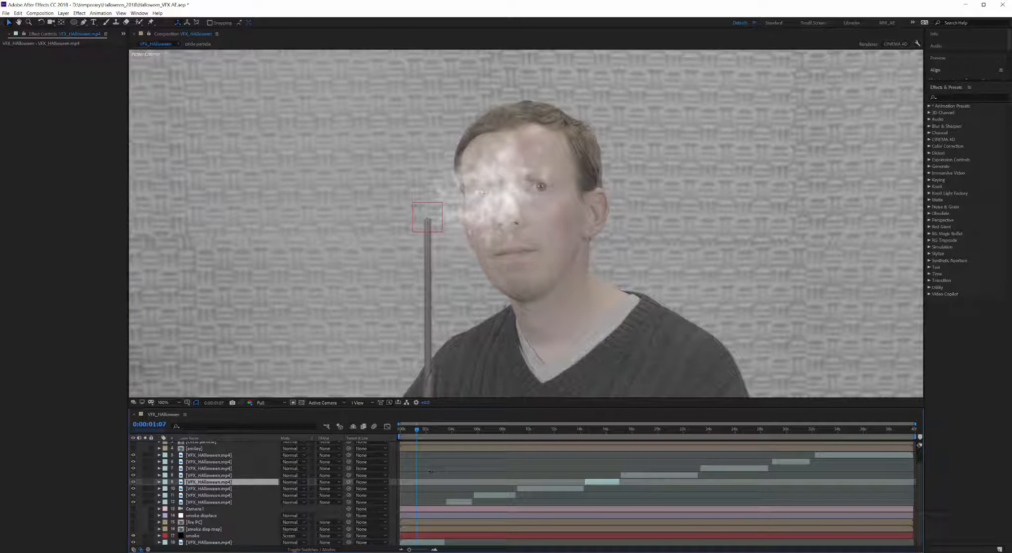
left_click(193, 536)
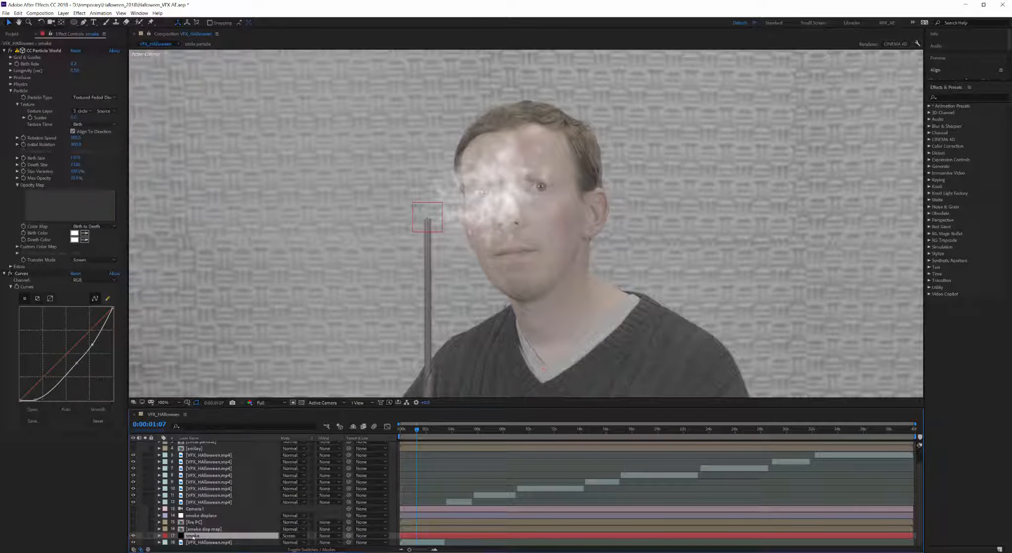
right_click(193, 537)
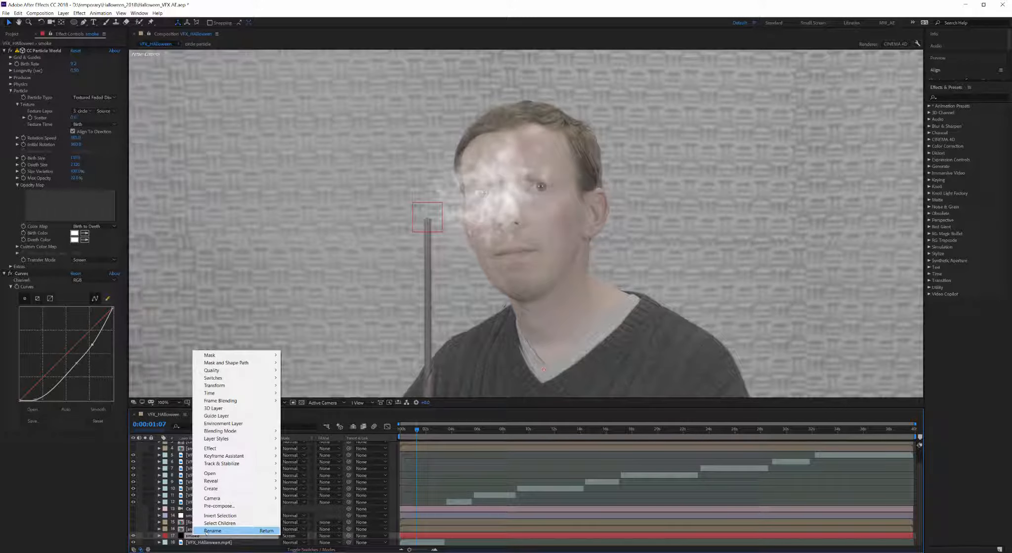
left_click(232, 534)
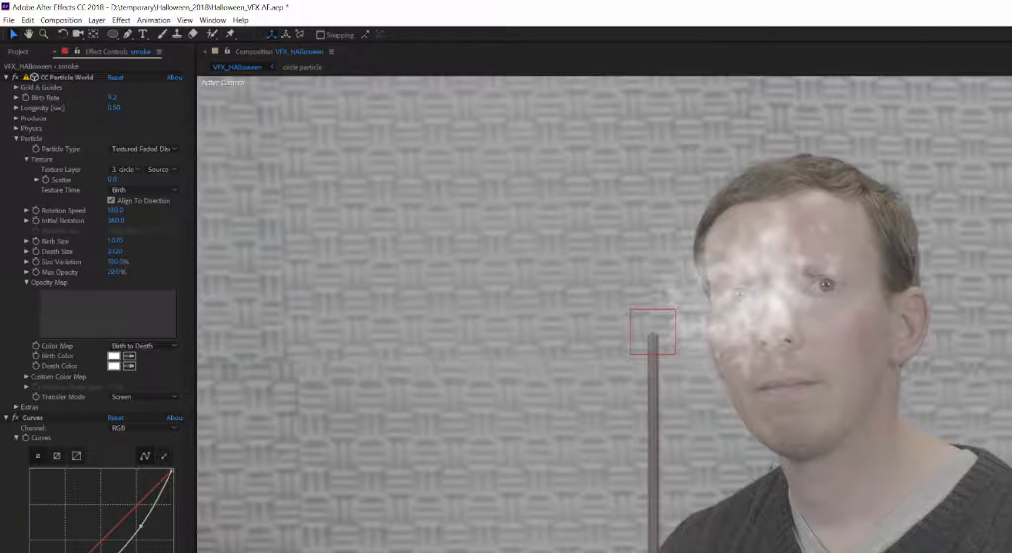
left_click_drag(114, 272, 133, 272)
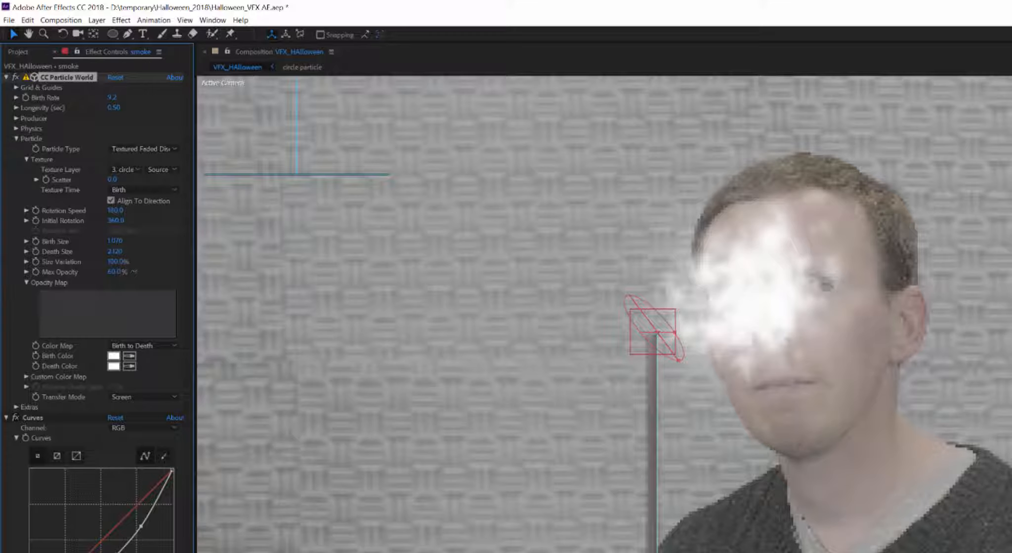
left_click_drag(117, 272, 233, 267)
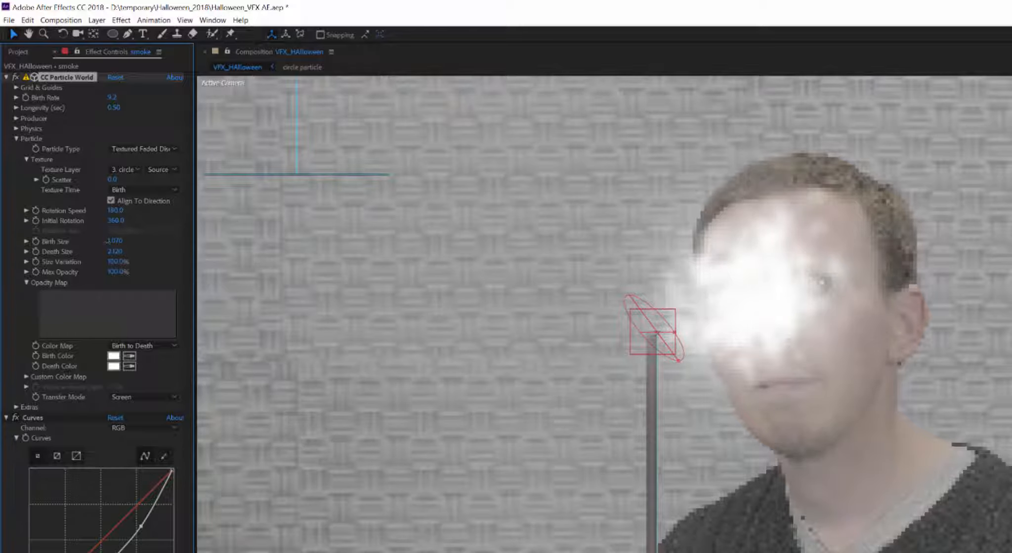
mouse_move(115, 252)
left_mouse_down()
mouse_move(76, 269)
mouse_move(105, 242)
mouse_move(97, 242)
left_mouse_up()
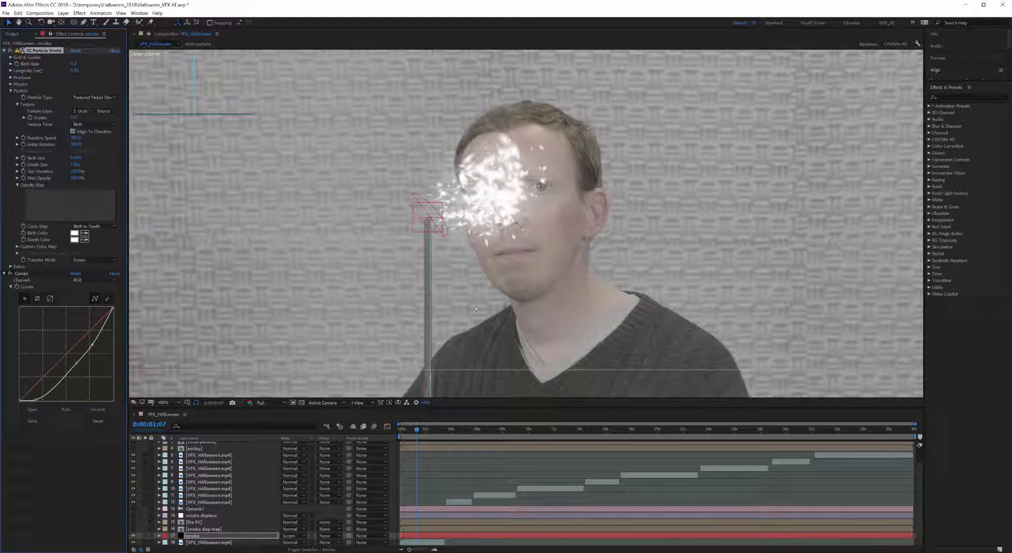
Step: Rename the smoke layer to 'flicker' and save the project
left_click(218, 482)
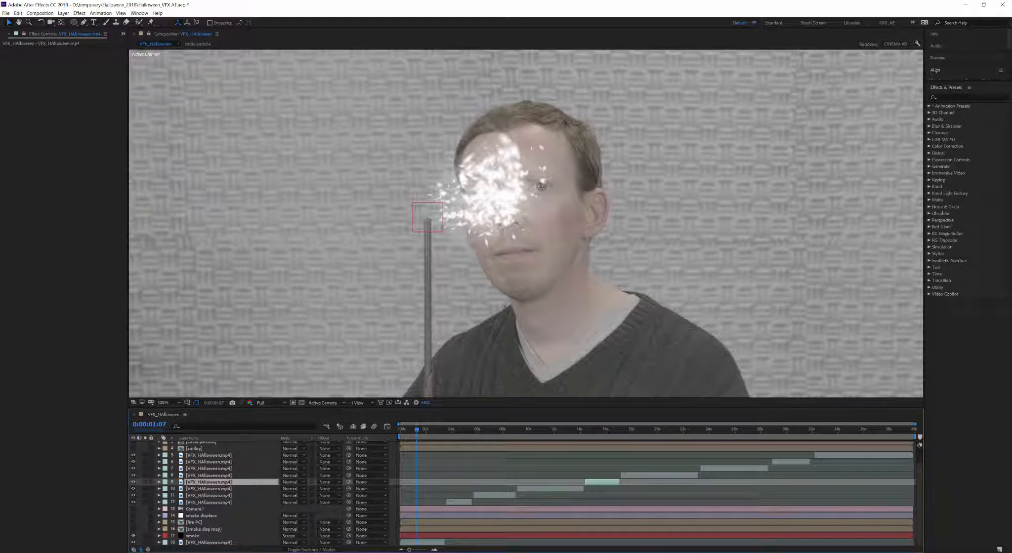
left_click(193, 537)
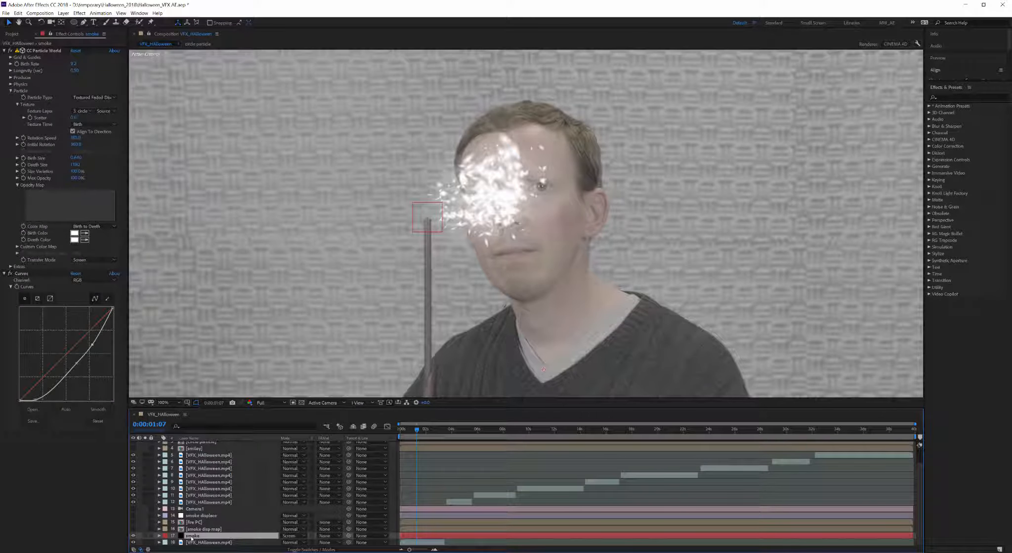
right_click(193, 538)
left_click(212, 535)
type("fi")
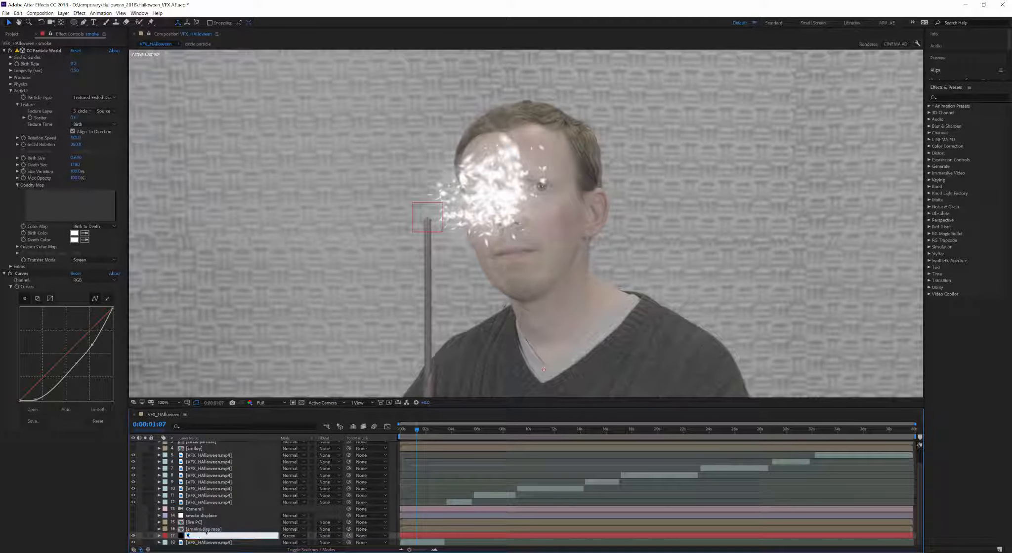
key("Return")
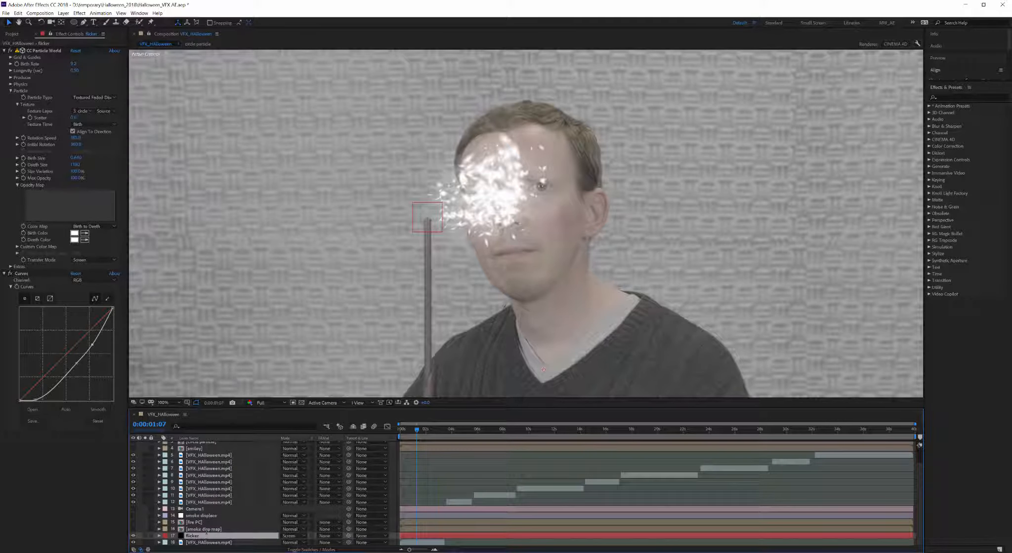
key("ctrl+s")
Step: Duplicate the flicker layer and rename the copy 'smoke new'
key("ctrl+d")
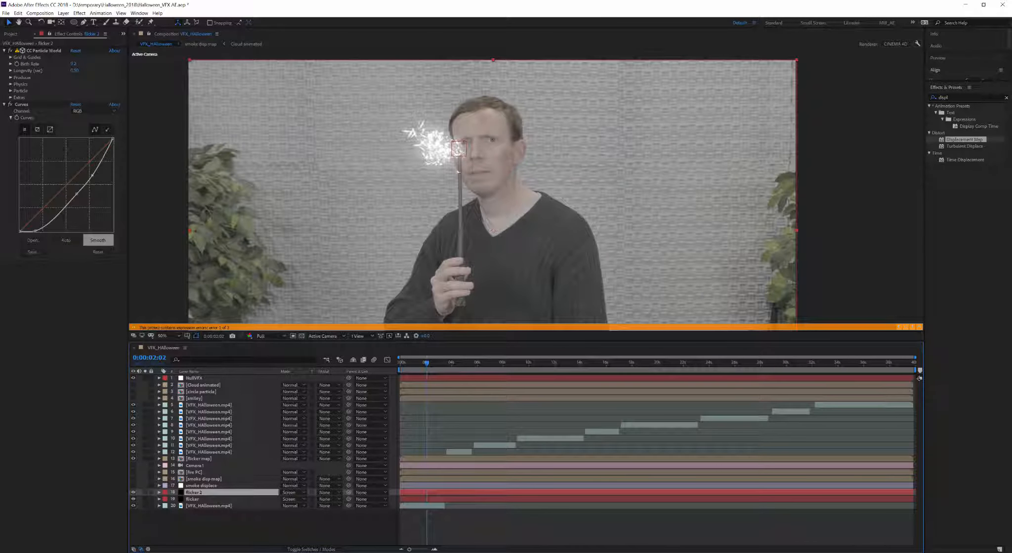
right_click(195, 493)
left_click(212, 487)
type("sm")
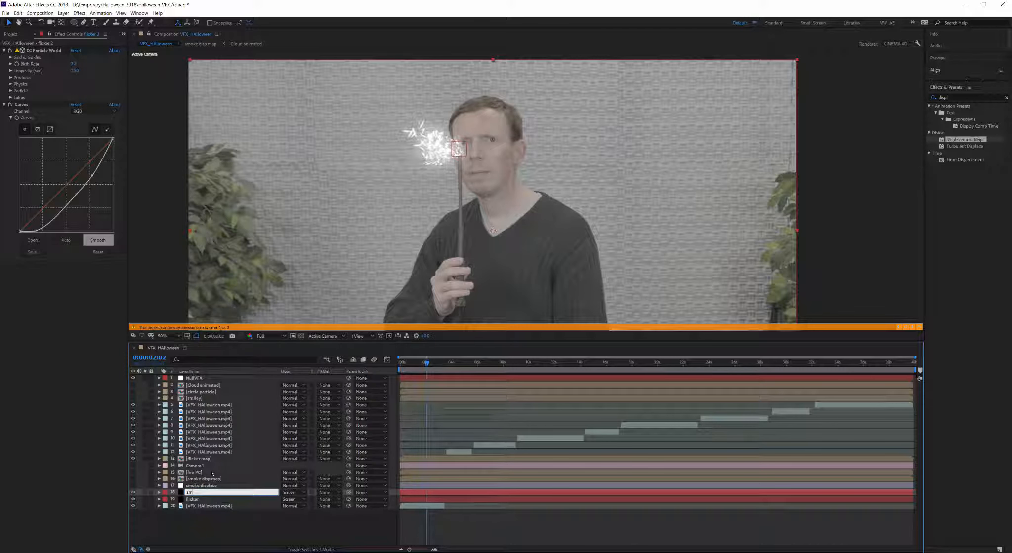
type("oke new")
key("Return")
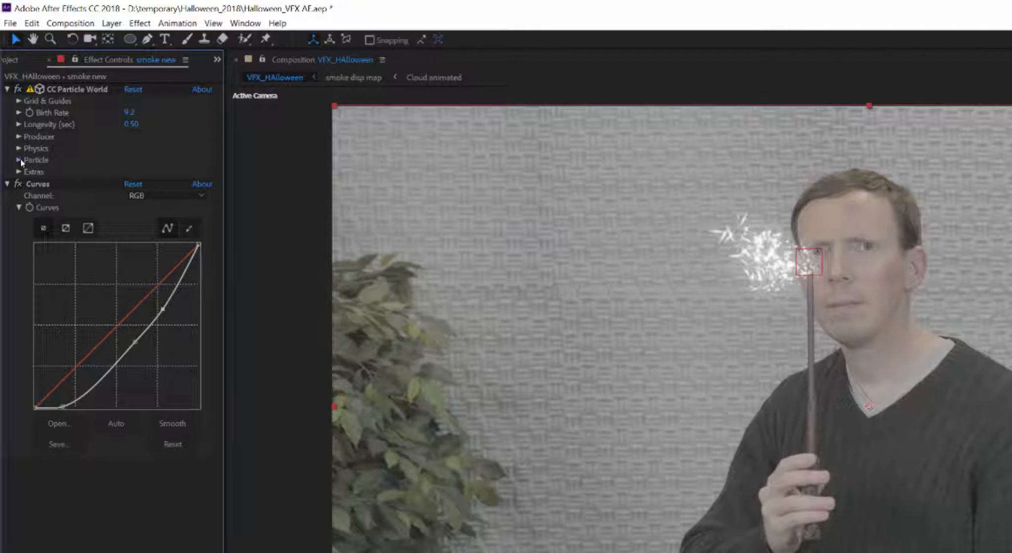
Step: Texture smoke new's particles with Cloud animated using the Composite transfer mode
left_click(18, 159)
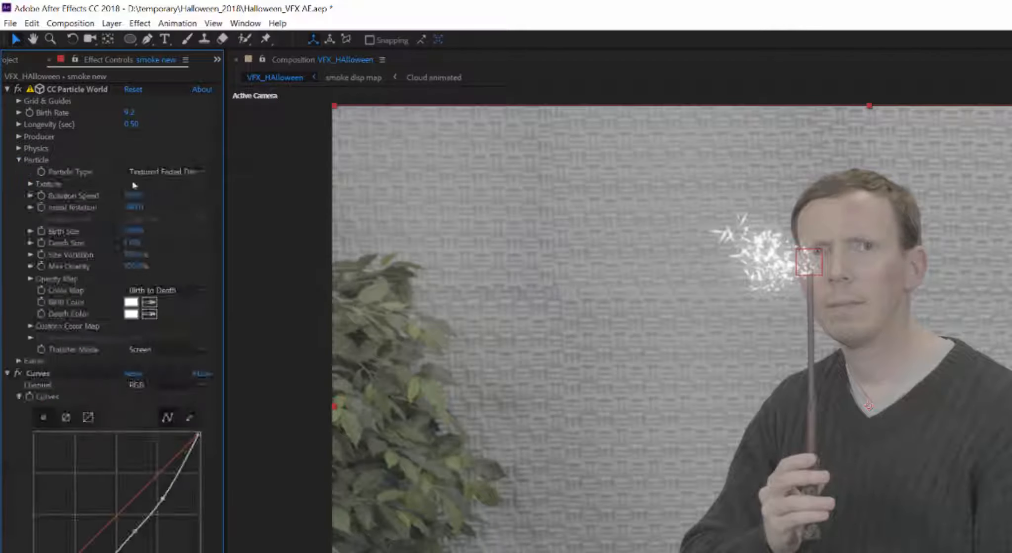
left_click(30, 184)
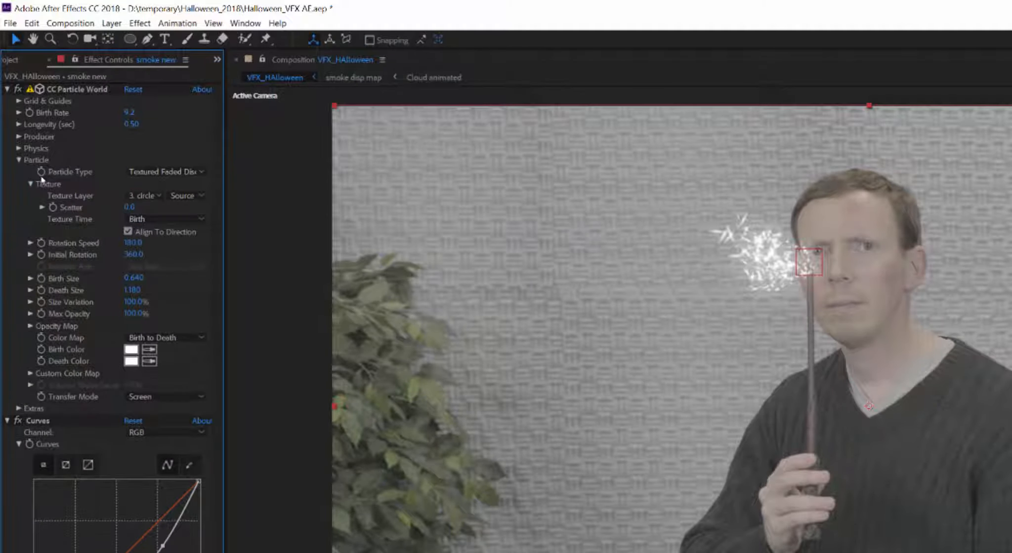
left_click(146, 195)
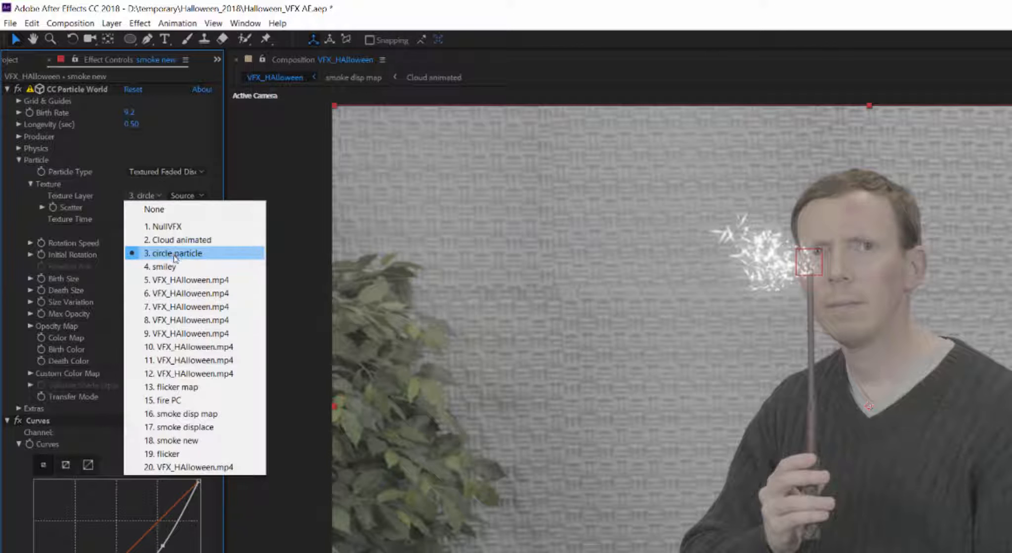
left_click(182, 241)
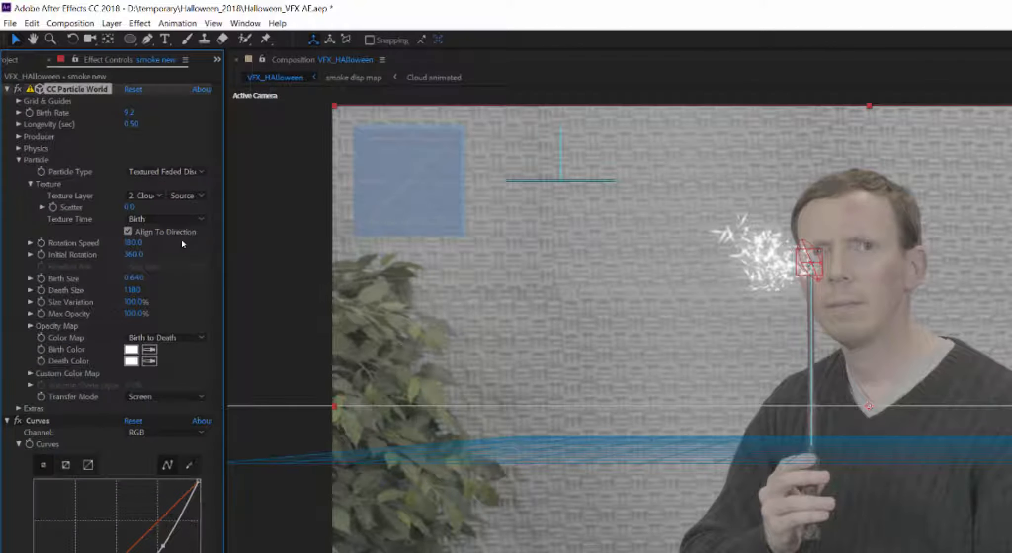
left_click(146, 399)
left_click(148, 409)
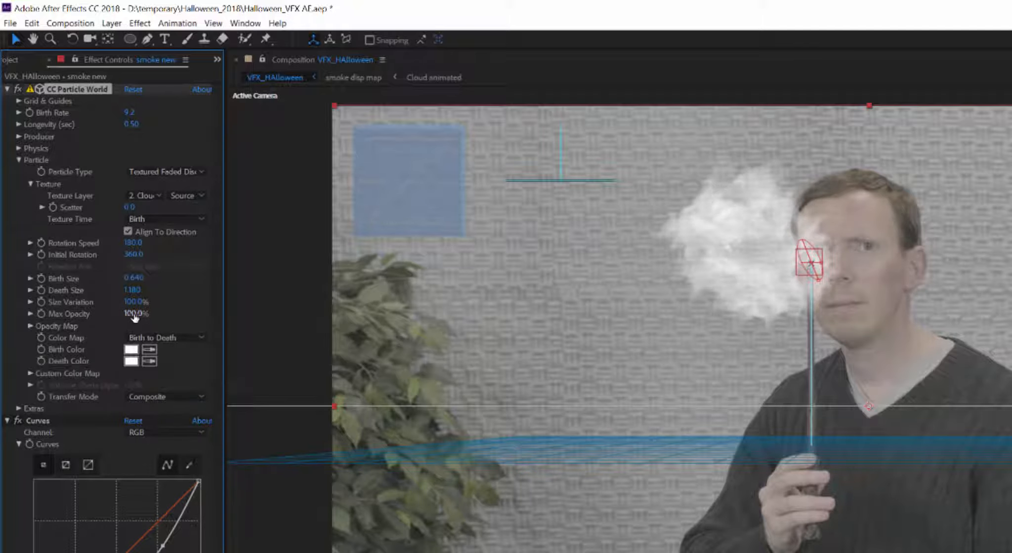
Step: Lower smoke new's Max Opacity, unhide the flicker layer, and save the project
left_click_drag(132, 313, 101, 319)
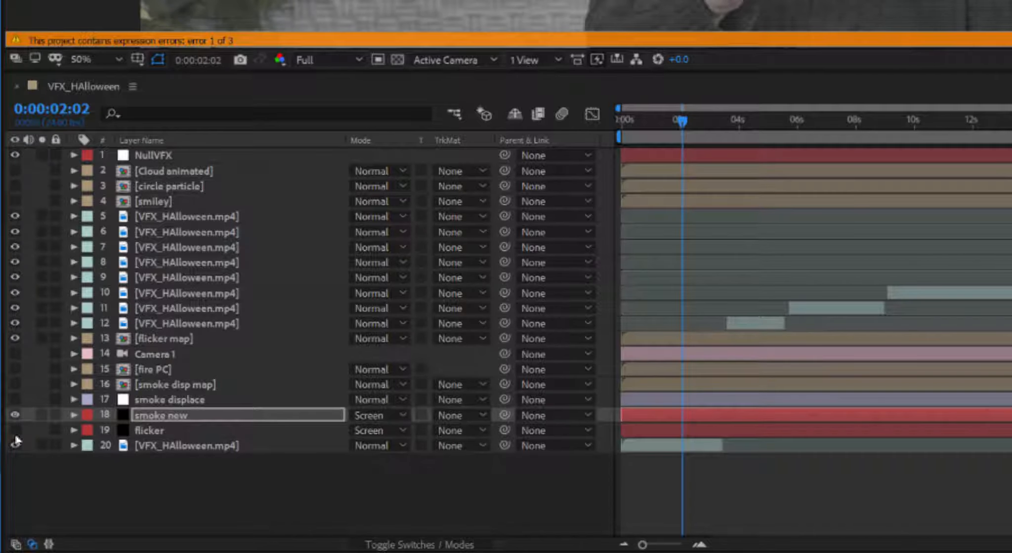
left_click(15, 435)
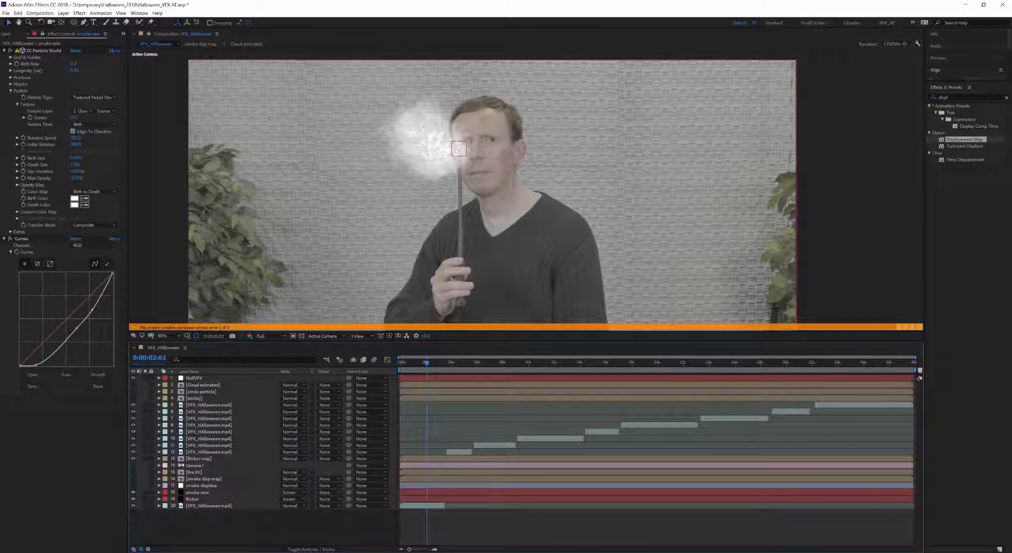
key("ctrl+s")
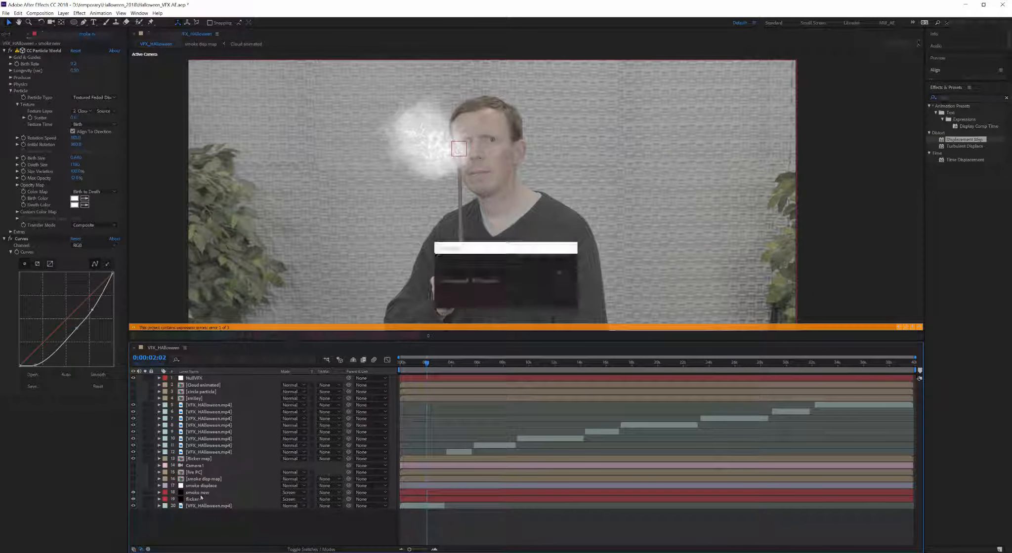
left_click(197, 494)
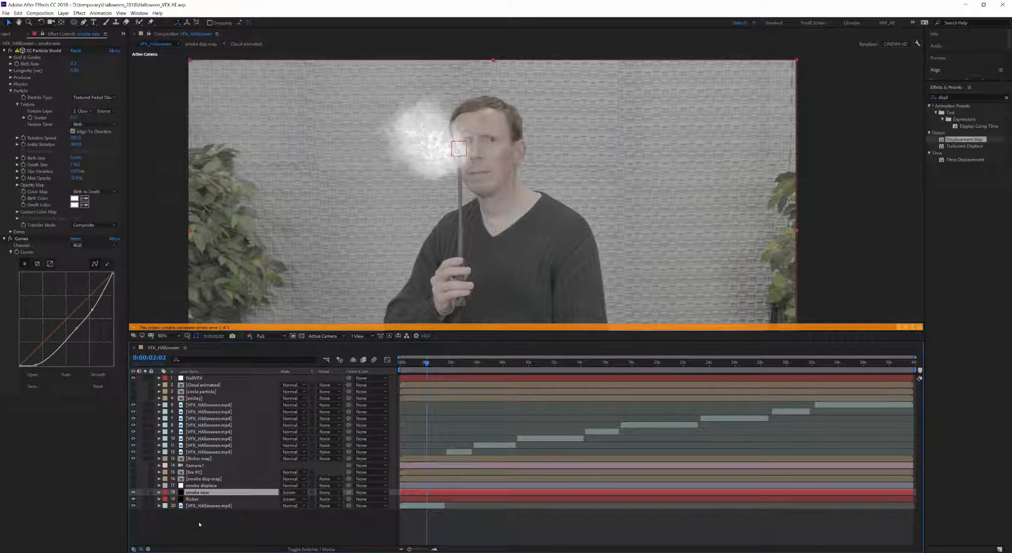
Step: Duplicate smoke new and rename the copy 'fire new'
key("ctrl+d")
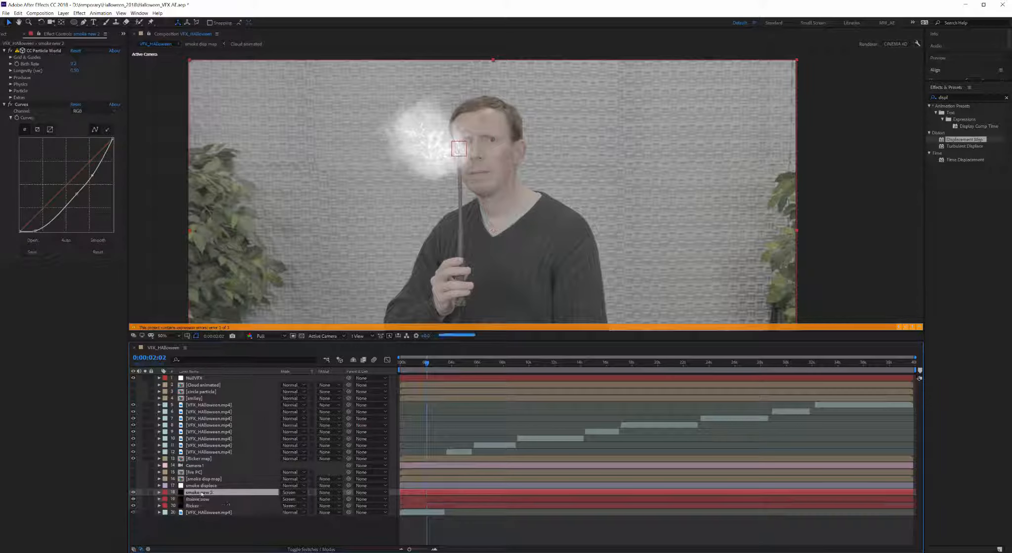
right_click(200, 493)
left_click(221, 488)
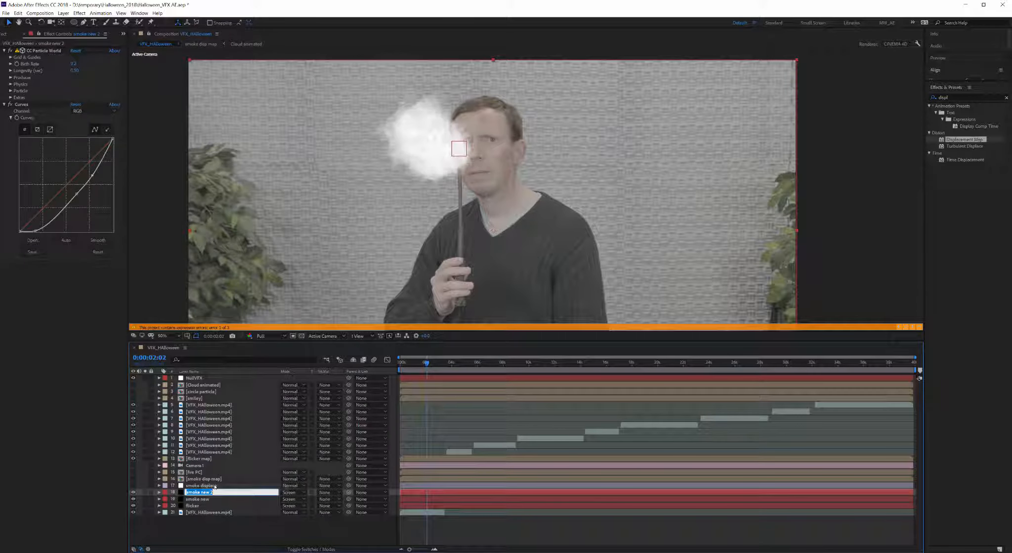
type("fire new")
key("Return")
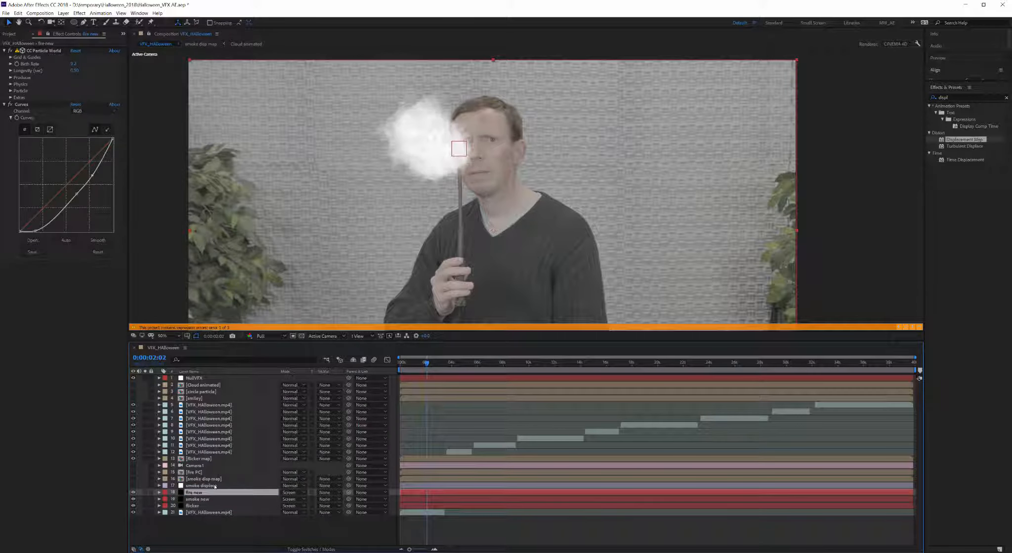
Step: Switch smoke new's blend mode from Screen to Normal and select fire new
left_click(291, 499)
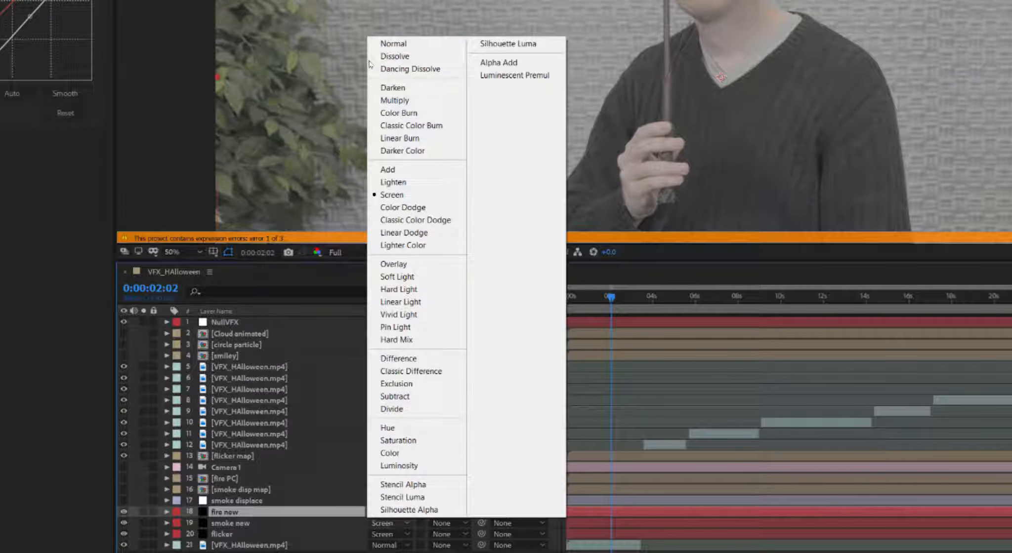
left_click(390, 44)
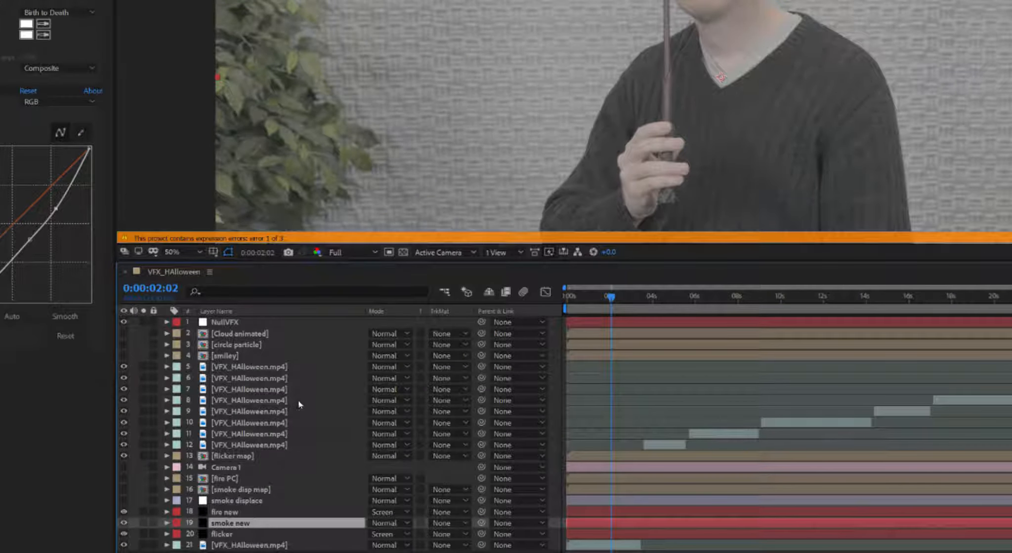
left_click(222, 535)
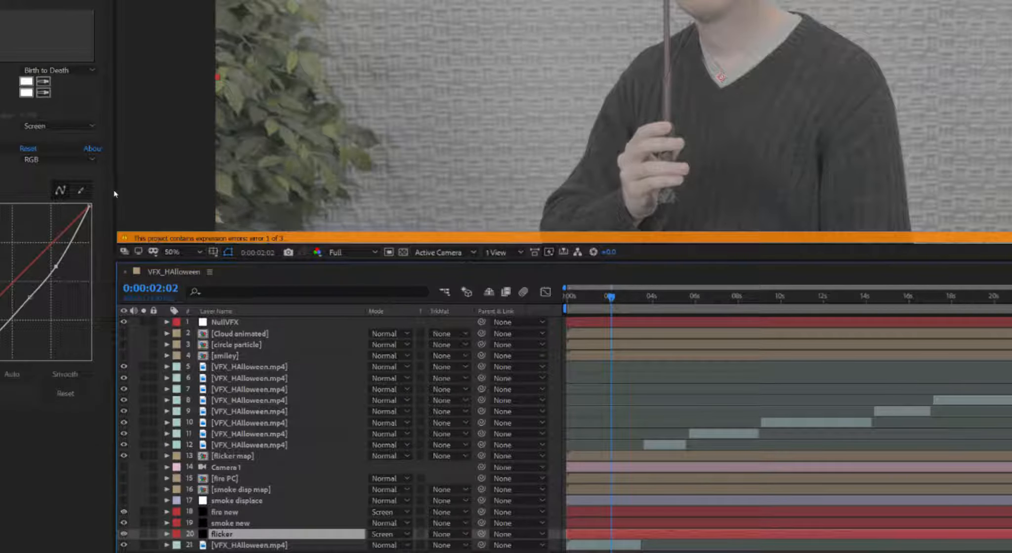
left_click(285, 514)
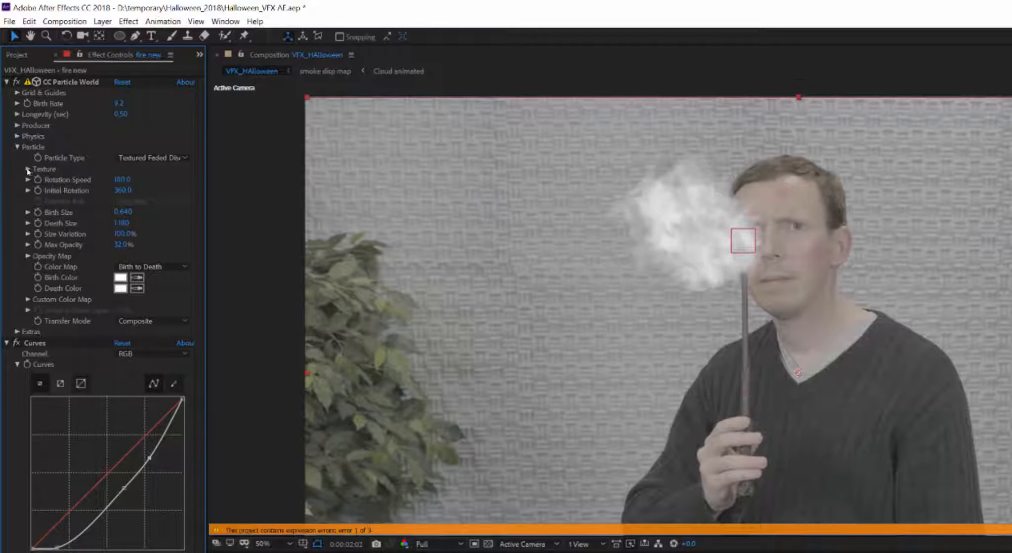
Step: Texture fire new's particles with fire PC using the Add transfer mode
left_click(29, 169)
left_click(141, 181)
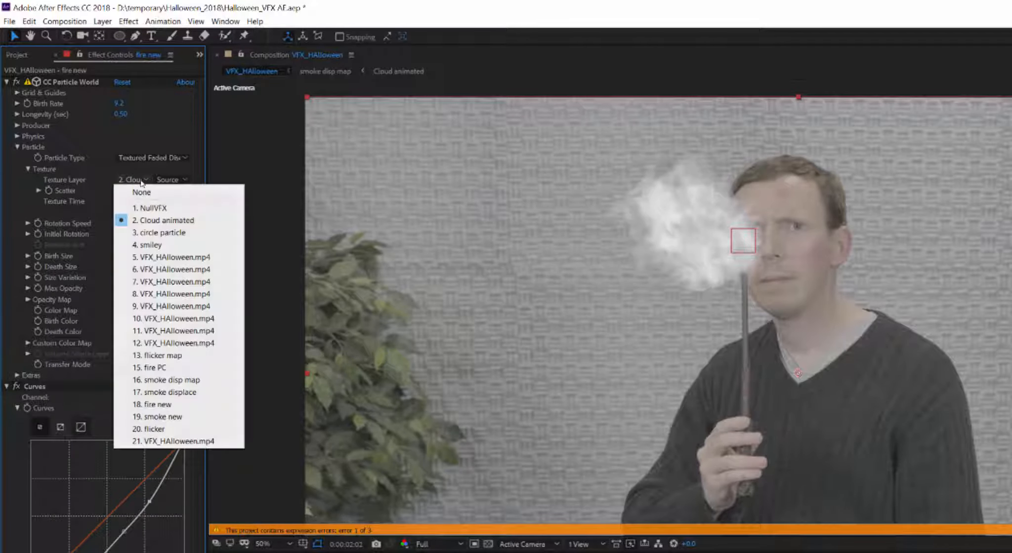
left_click(161, 369)
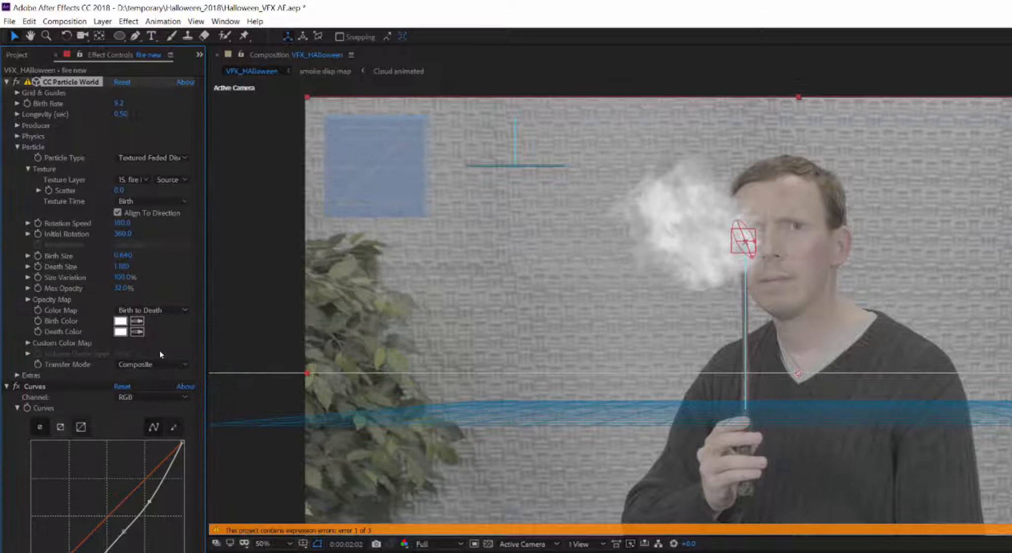
left_click(142, 363)
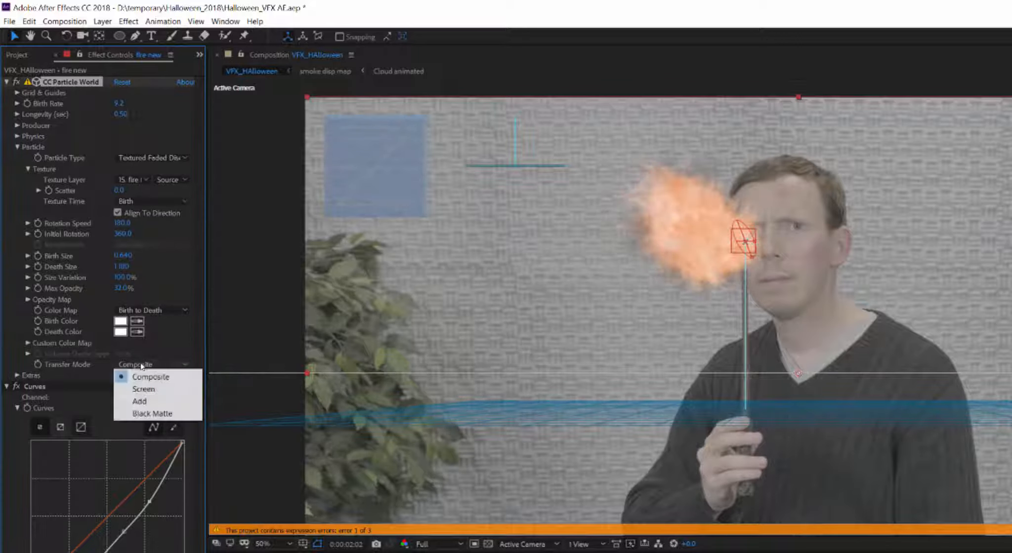
left_click(144, 392)
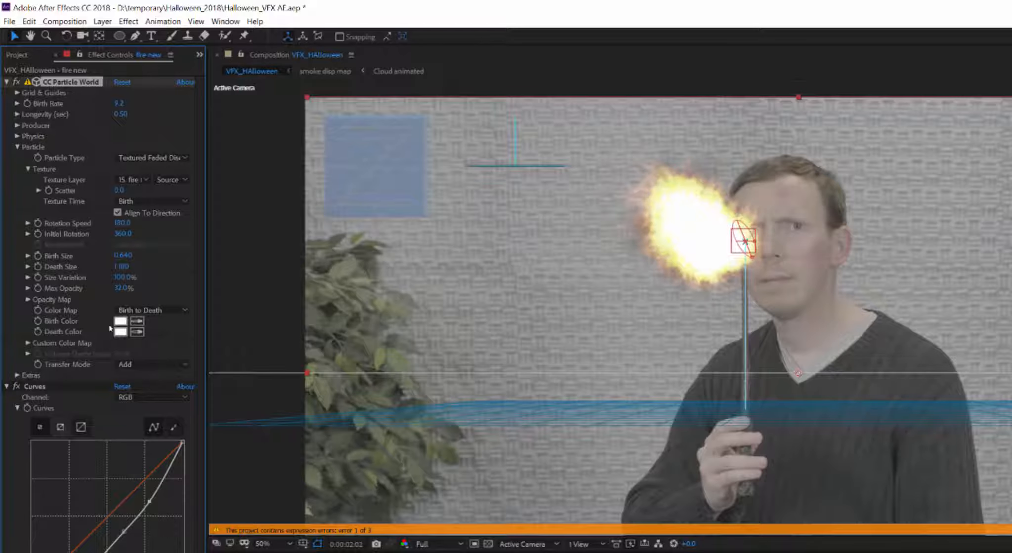
Step: Cut Max Opacity to 12%, shrink particle sizes, blend fire new with Add, and move flicker above it
left_click_drag(123, 289, 61, 268)
left_click_drag(124, 257, 97, 261)
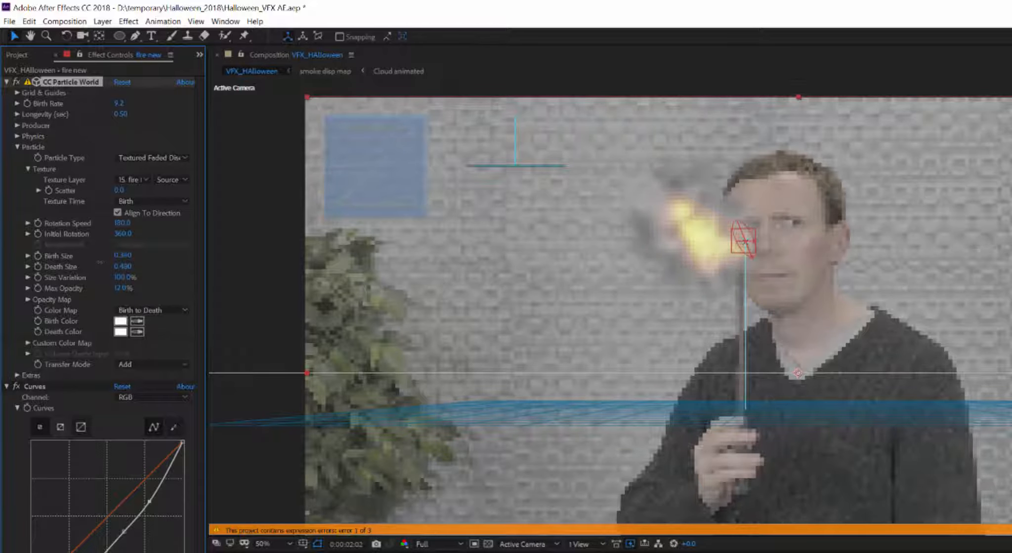
left_click(295, 523)
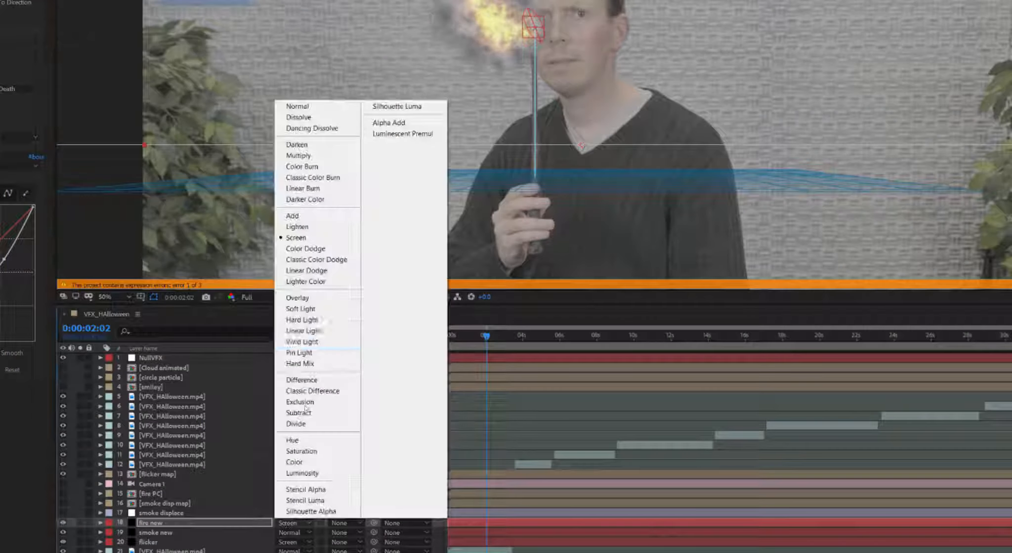
left_click(300, 216)
left_click_drag(149, 542, 148, 519)
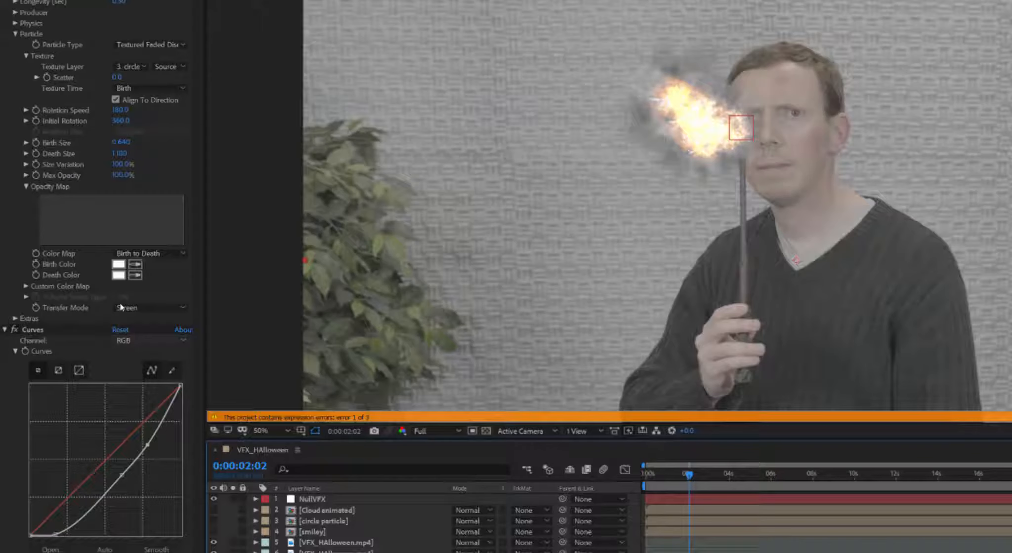
Step: Give the flicker particles a red Birth Color and a gold Death Color
left_click(74, 233)
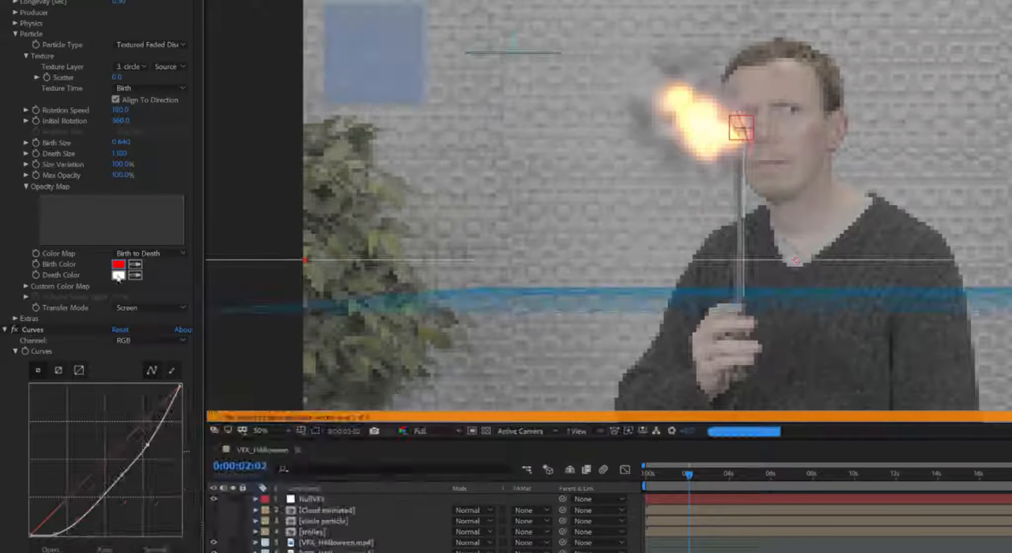
left_click(74, 240)
left_click_drag(263, 481, 261, 552)
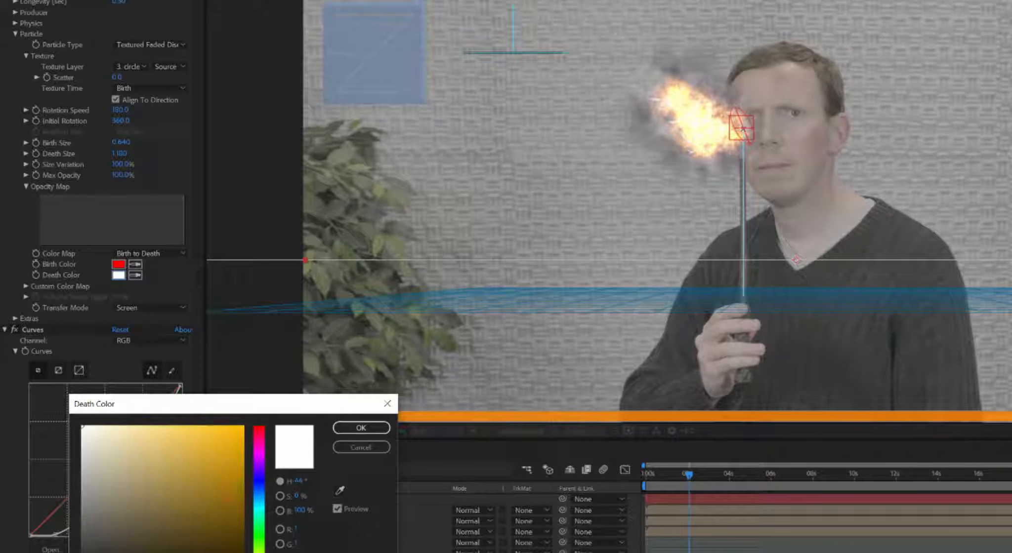
left_click(229, 462)
left_click(361, 428)
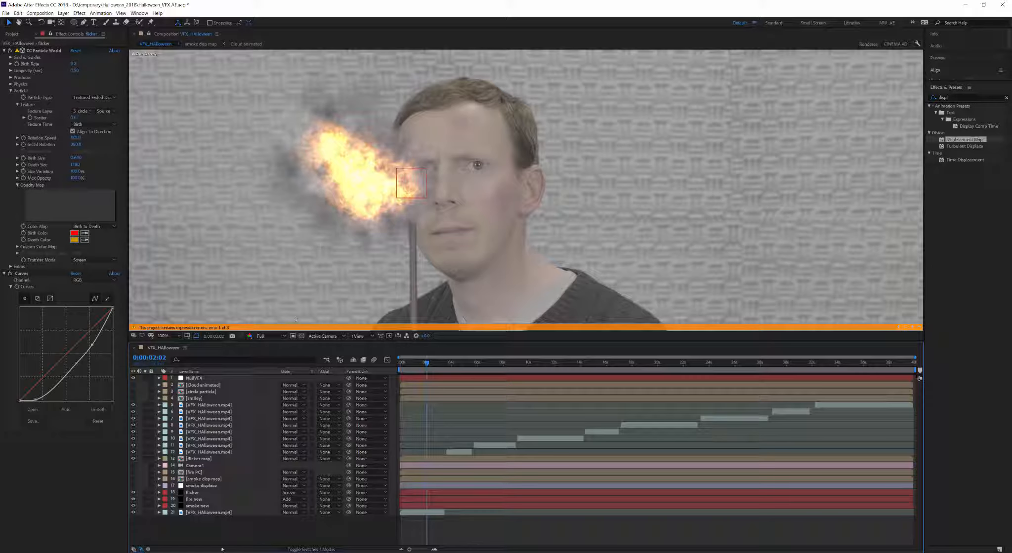
left_click(194, 500)
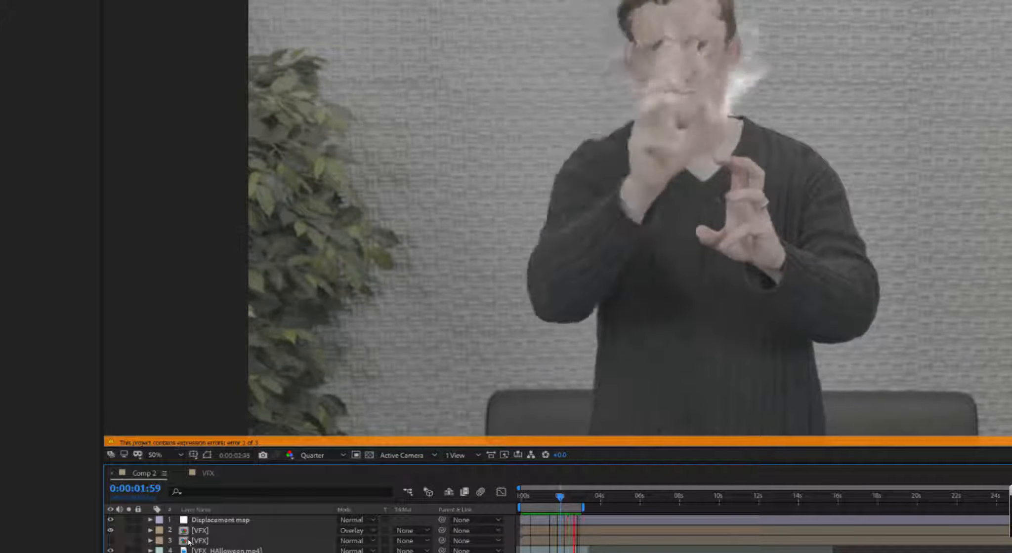
Step: Verify CC Glass, Displacement Map and Camera Lens Blur all use 3. VFX, then select VFX and stop playback
left_click(204, 520)
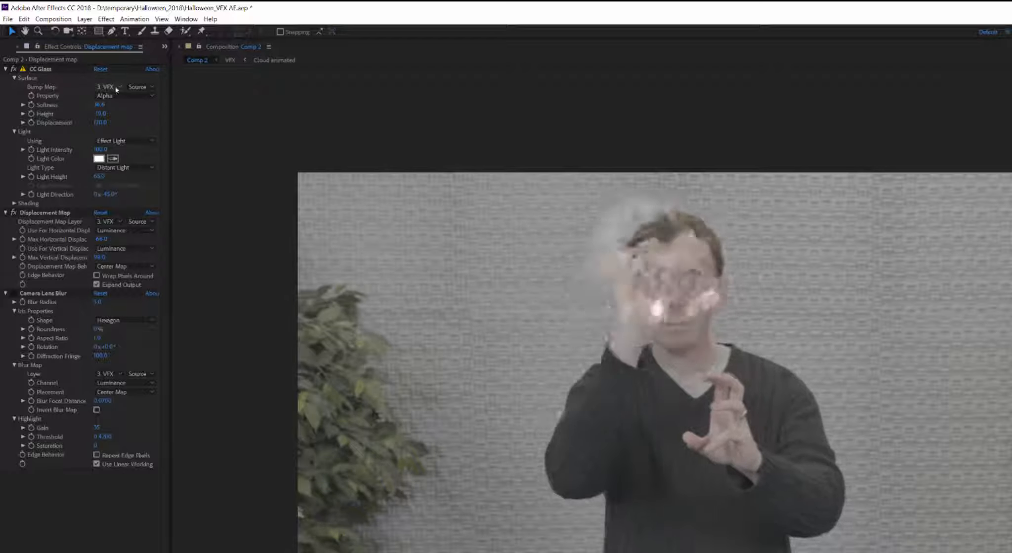
left_click(117, 89)
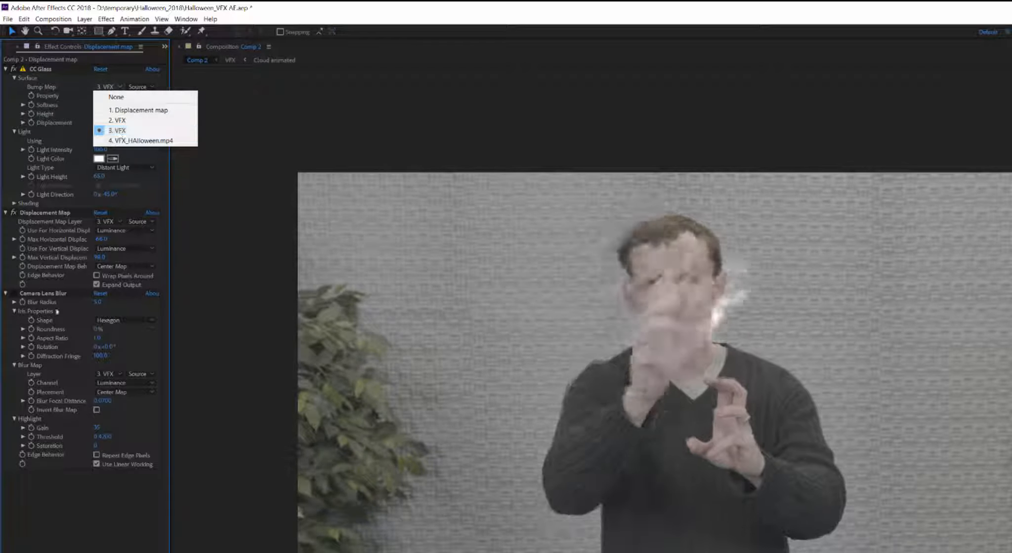
left_click(85, 498)
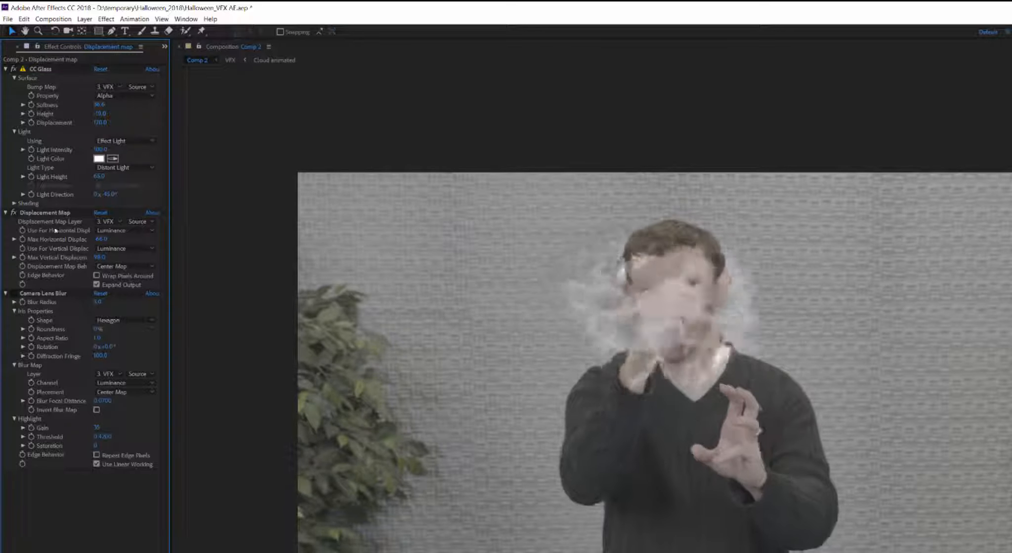
left_click(118, 222)
left_click(112, 532)
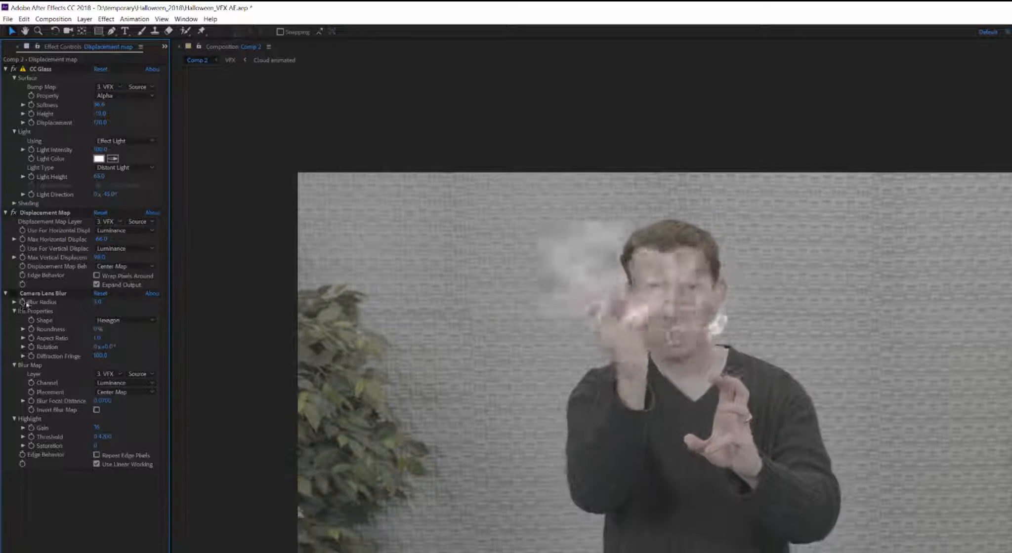
left_click(114, 374)
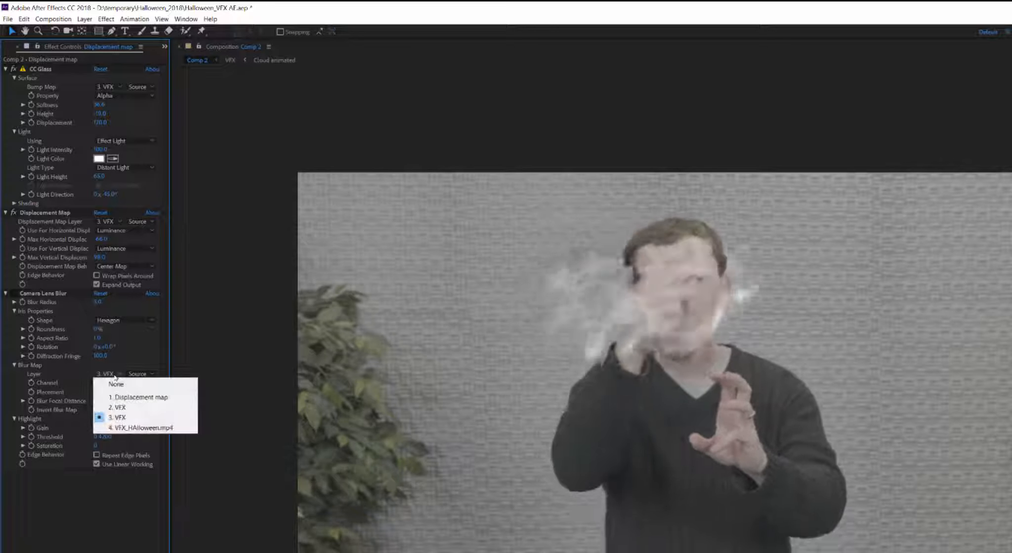
left_click(94, 550)
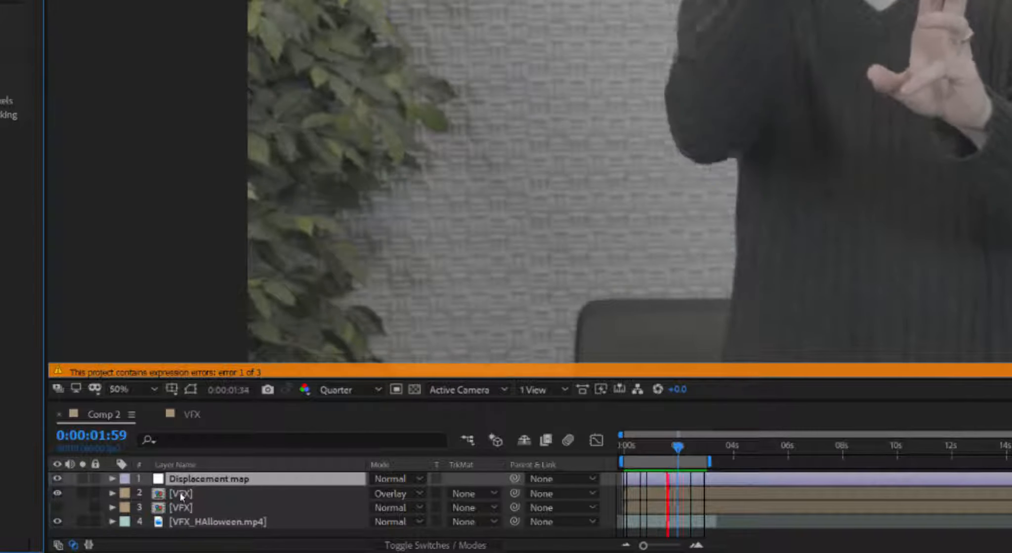
left_click(181, 497)
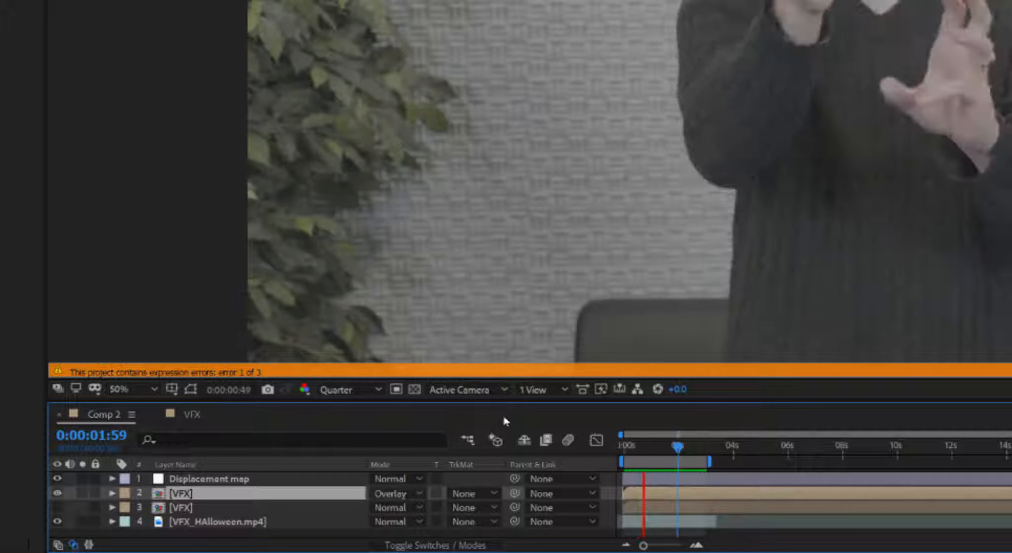
key("space")
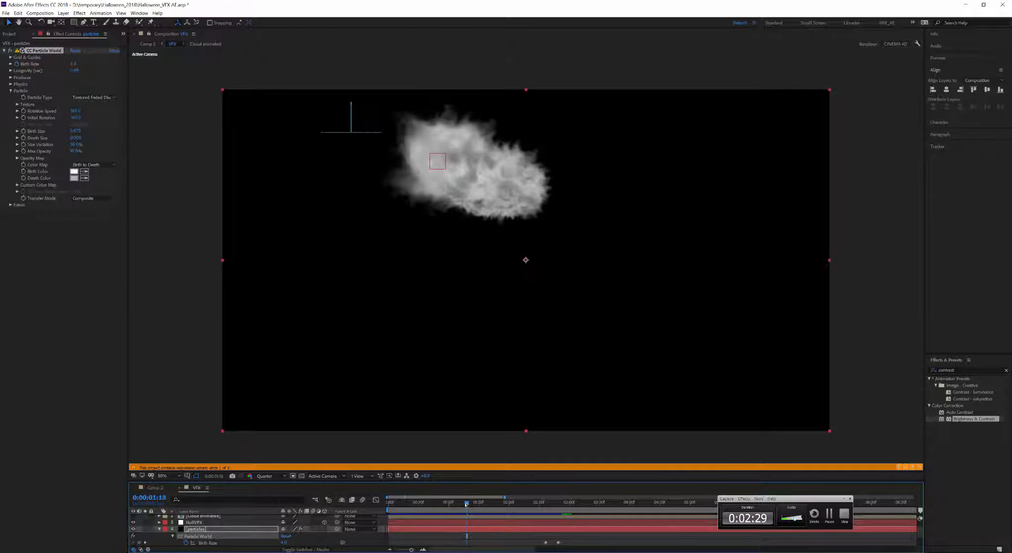
Step: At 0:00:00:24, scrub the smoke's Size Variation up to 500%, then go back to Comp 2
left_click_drag(466, 504, 427, 506)
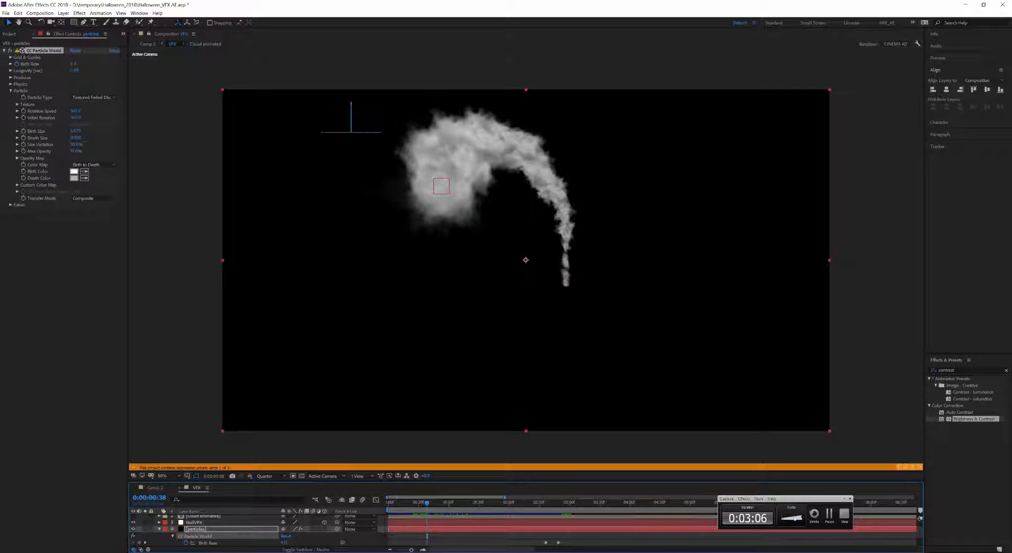
left_click_drag(74, 144, 178, 140)
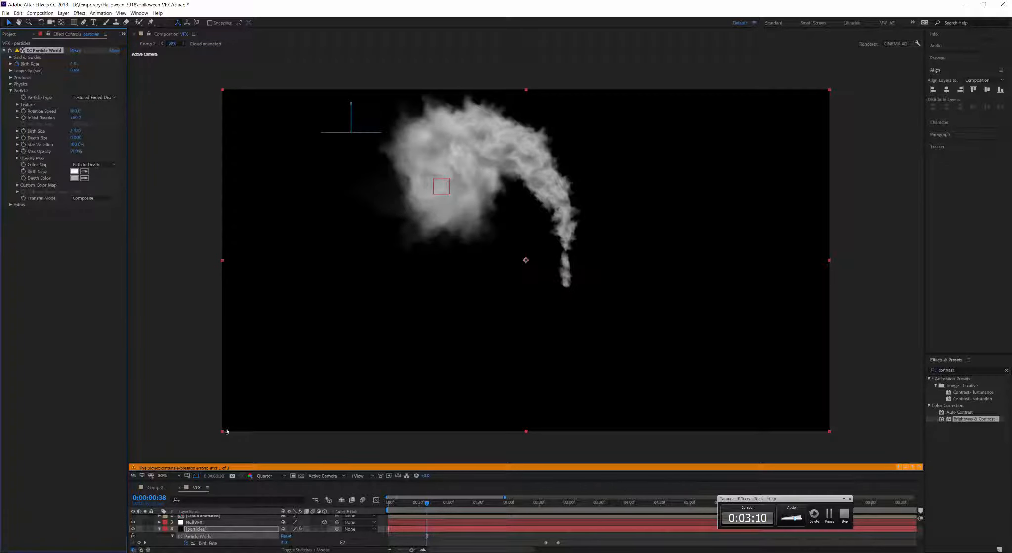
left_click(162, 489)
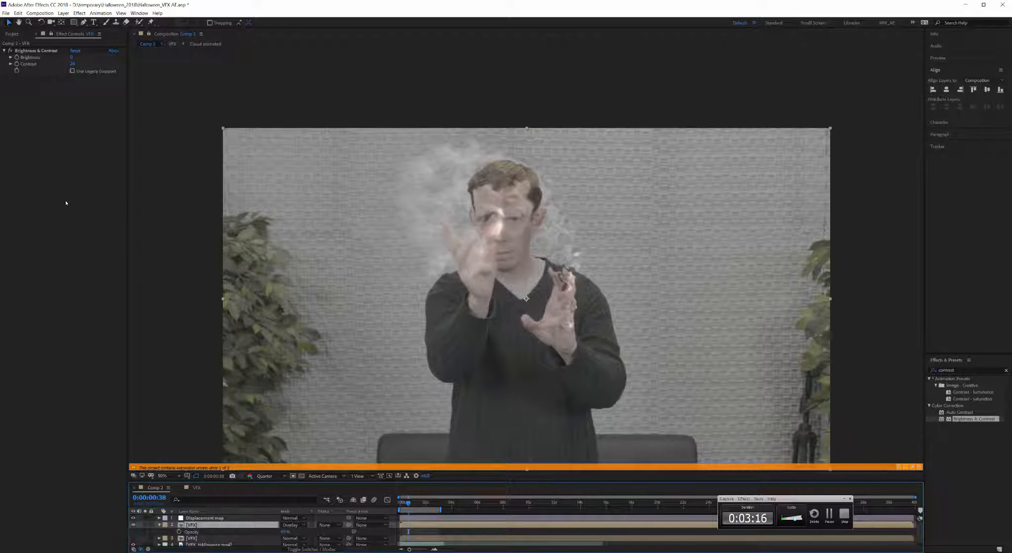
Step: Preview Comp 2's smoke over the man's face, collapsing layer 2's Opacity property
key("space")
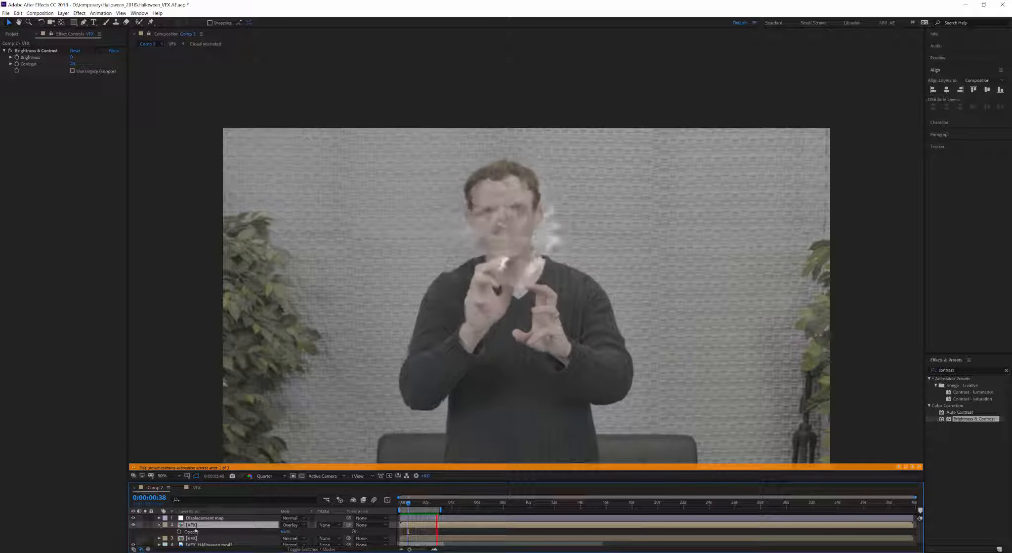
left_click(159, 526)
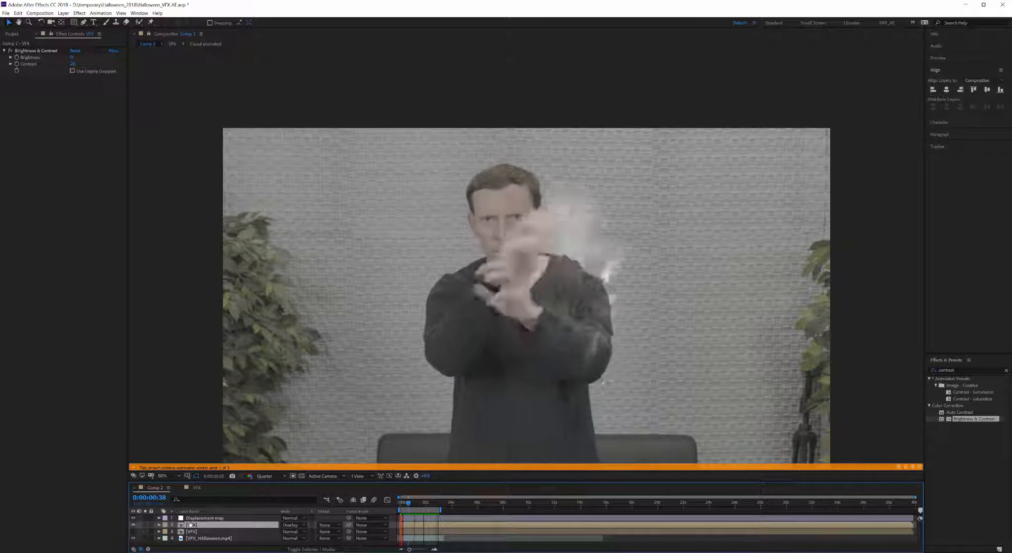
key("space")
Step: Open the VFX precomp, close its timeline, and drag the divider down for a taller Comp 2 viewer
double_click(192, 525)
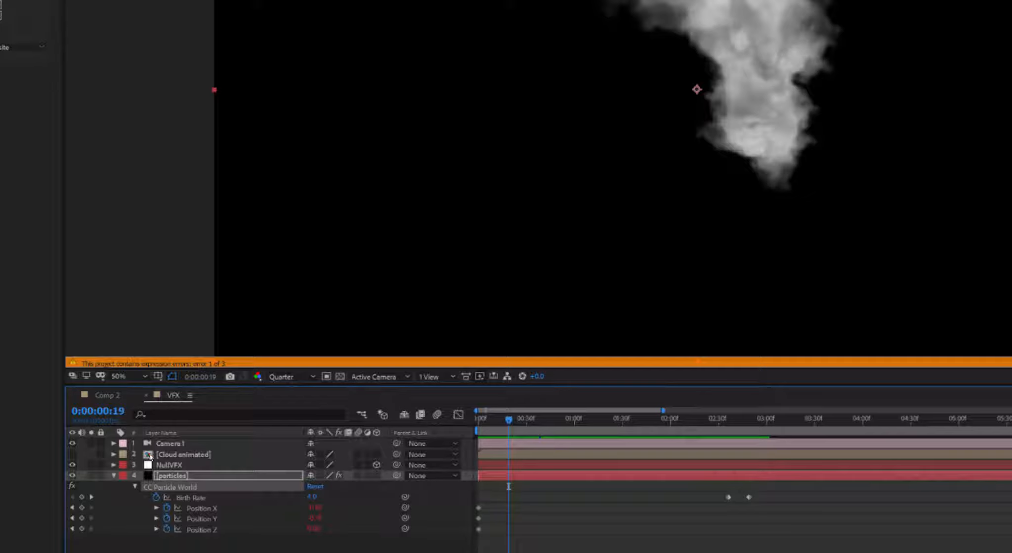
left_click(146, 396)
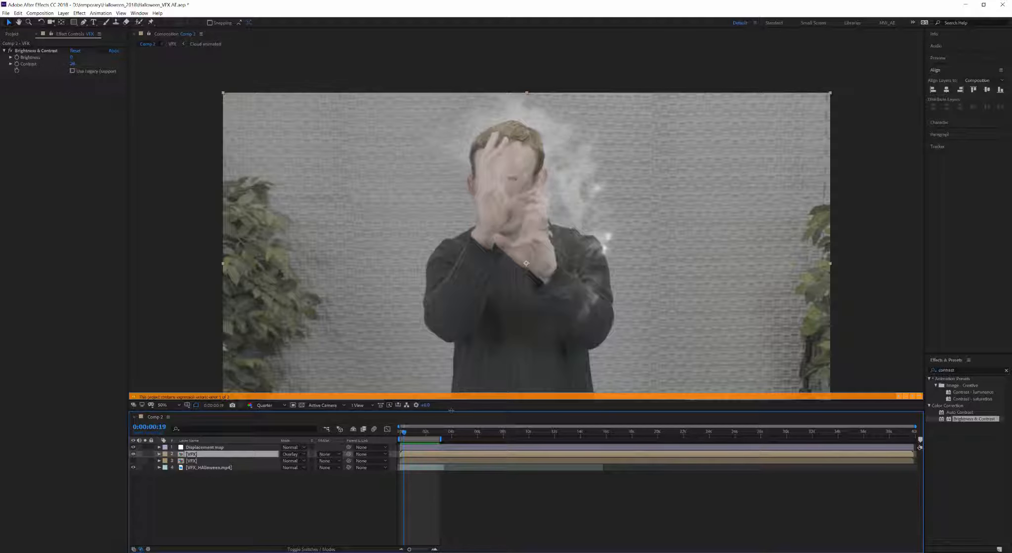
left_click_drag(451, 411, 443, 444)
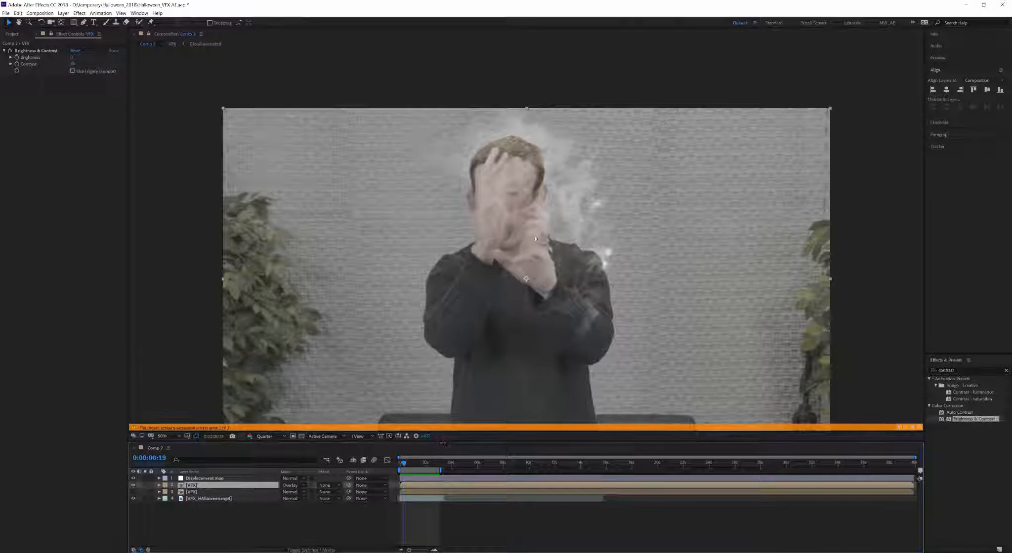